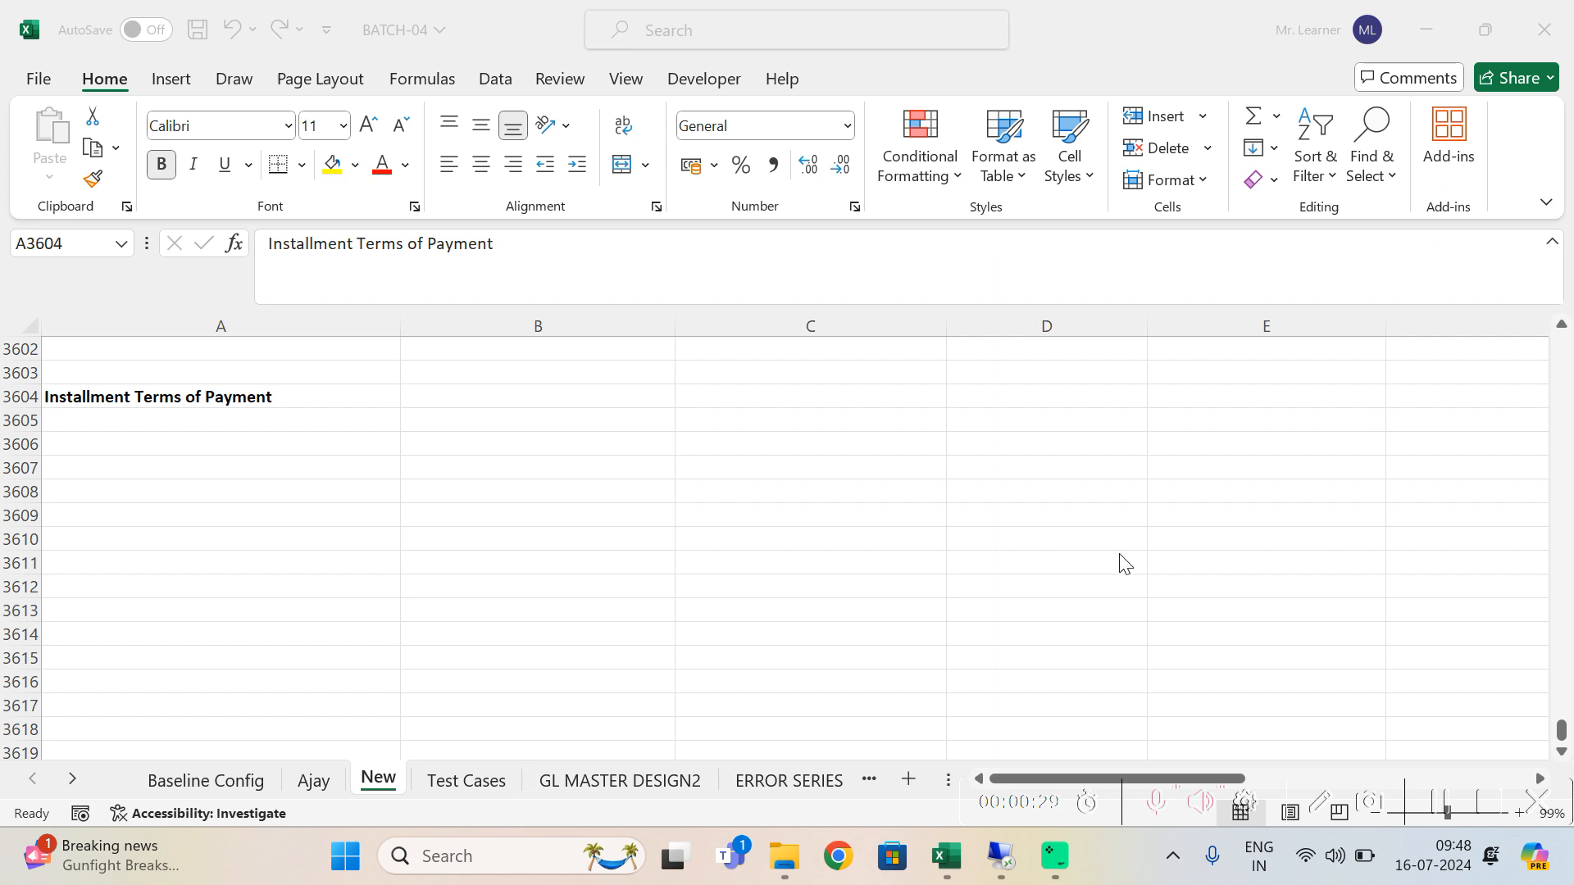
# Step: Enter the label Purchase in A3607 and the amount 40000 in B3607
pyautogui.click(223, 466)
pyautogui.press('Right')
pyautogui.press('Left')
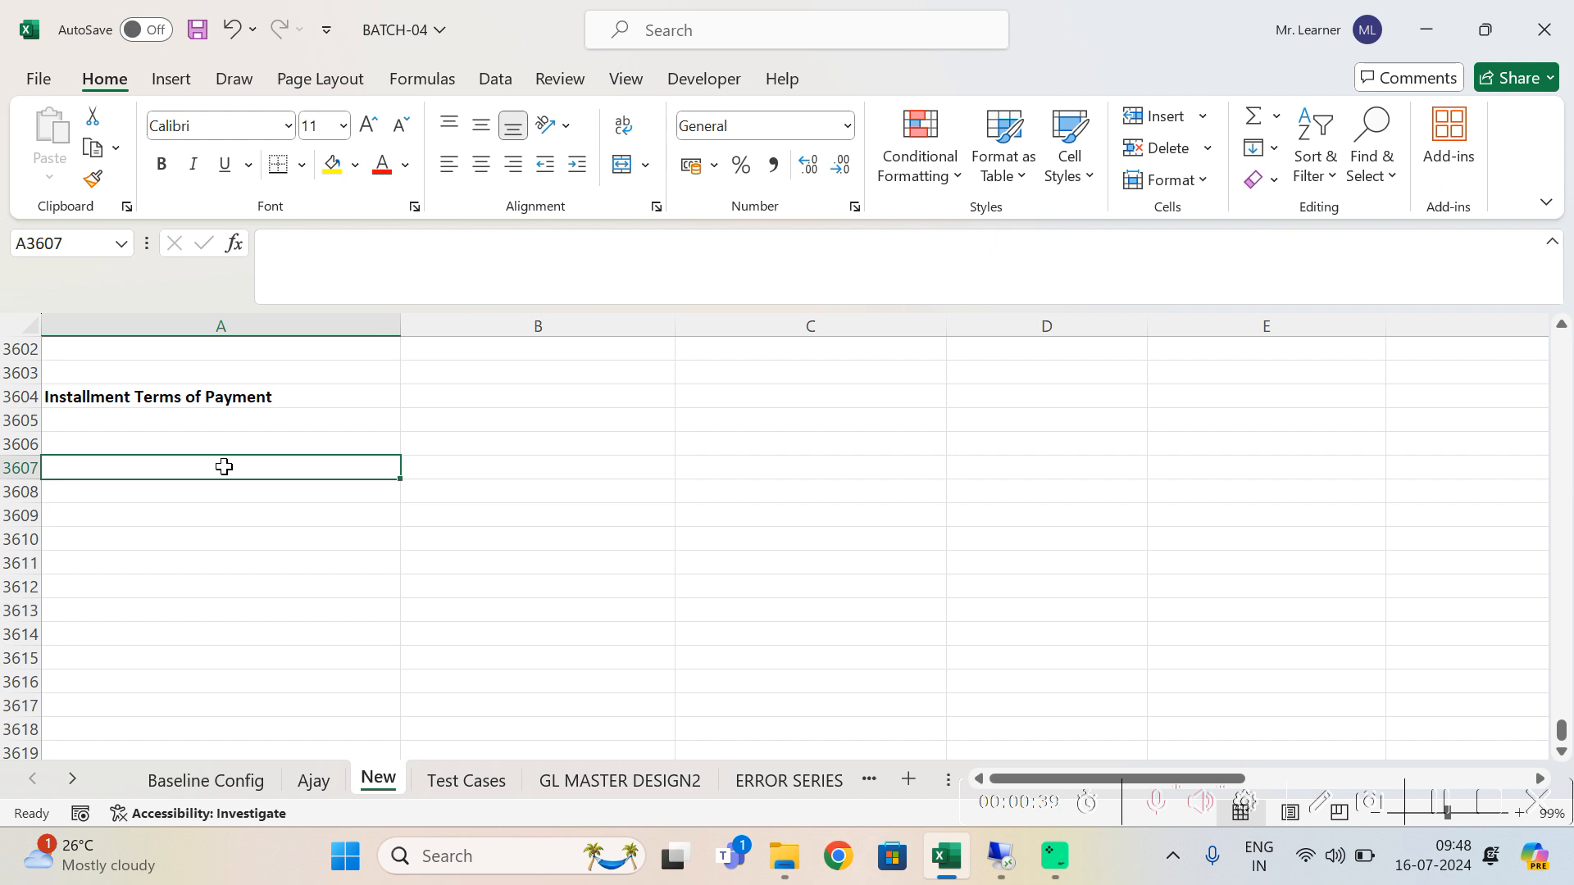
pyautogui.write('Purch')
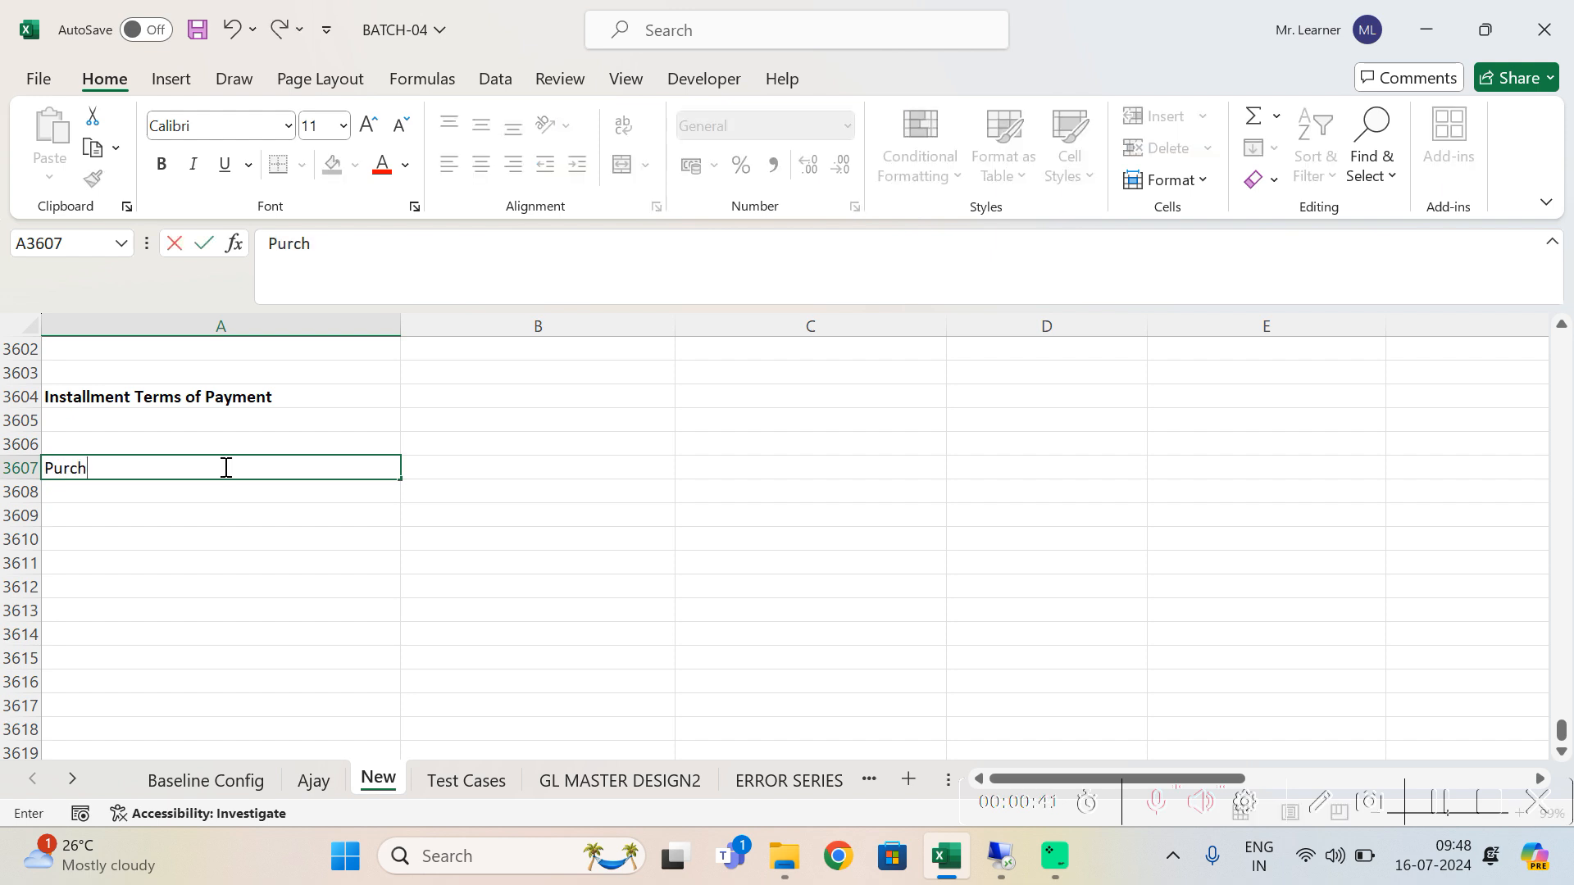
pyautogui.write('ase')
pyautogui.press('Tab')
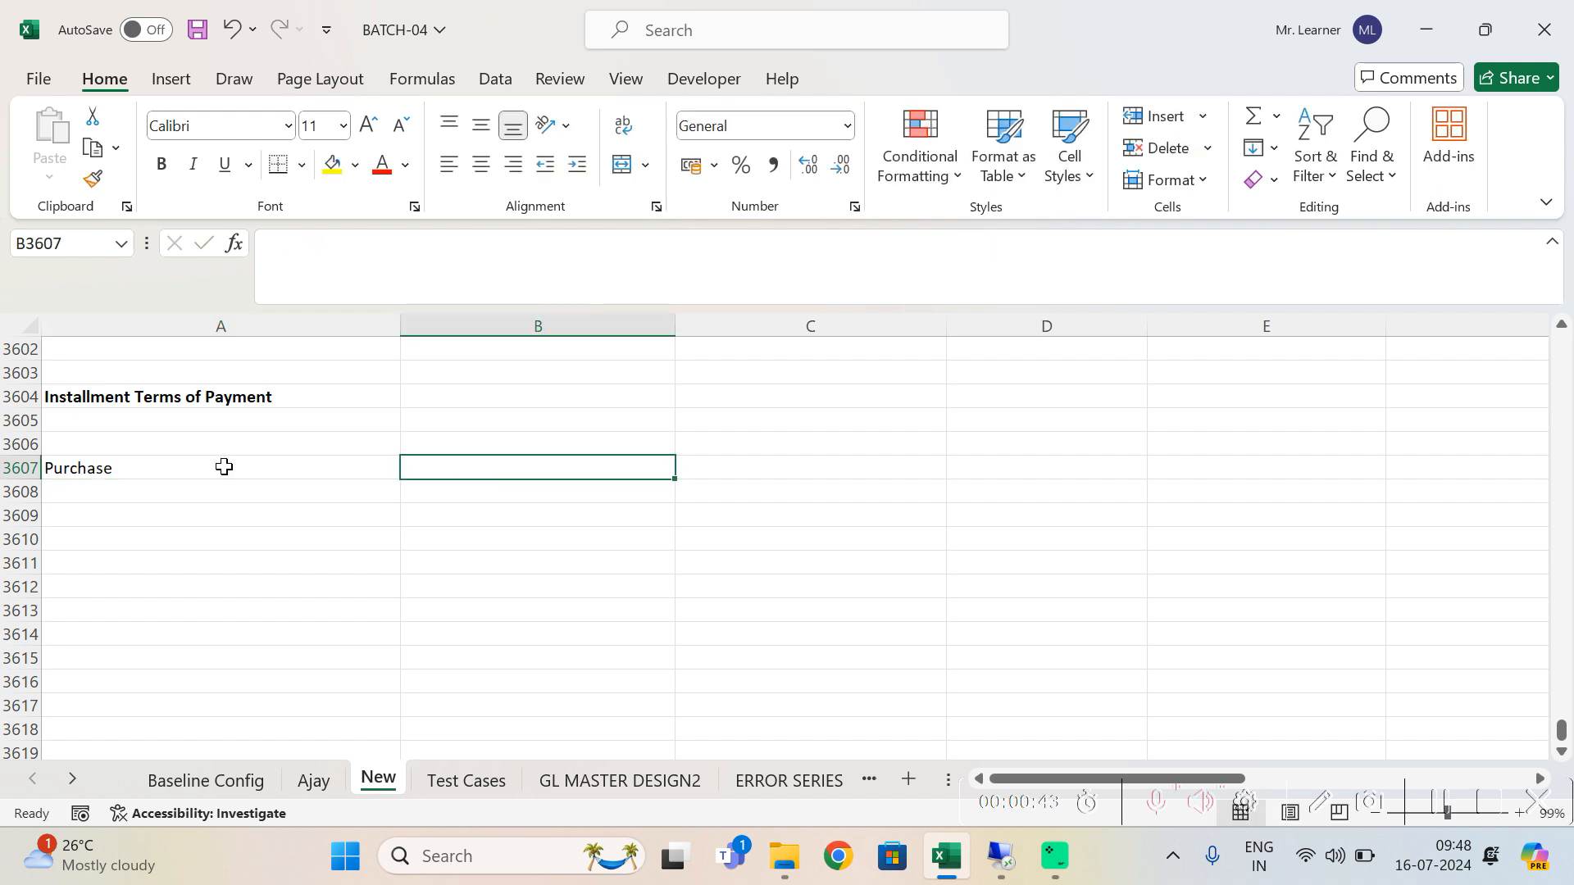
pyautogui.write('40000')
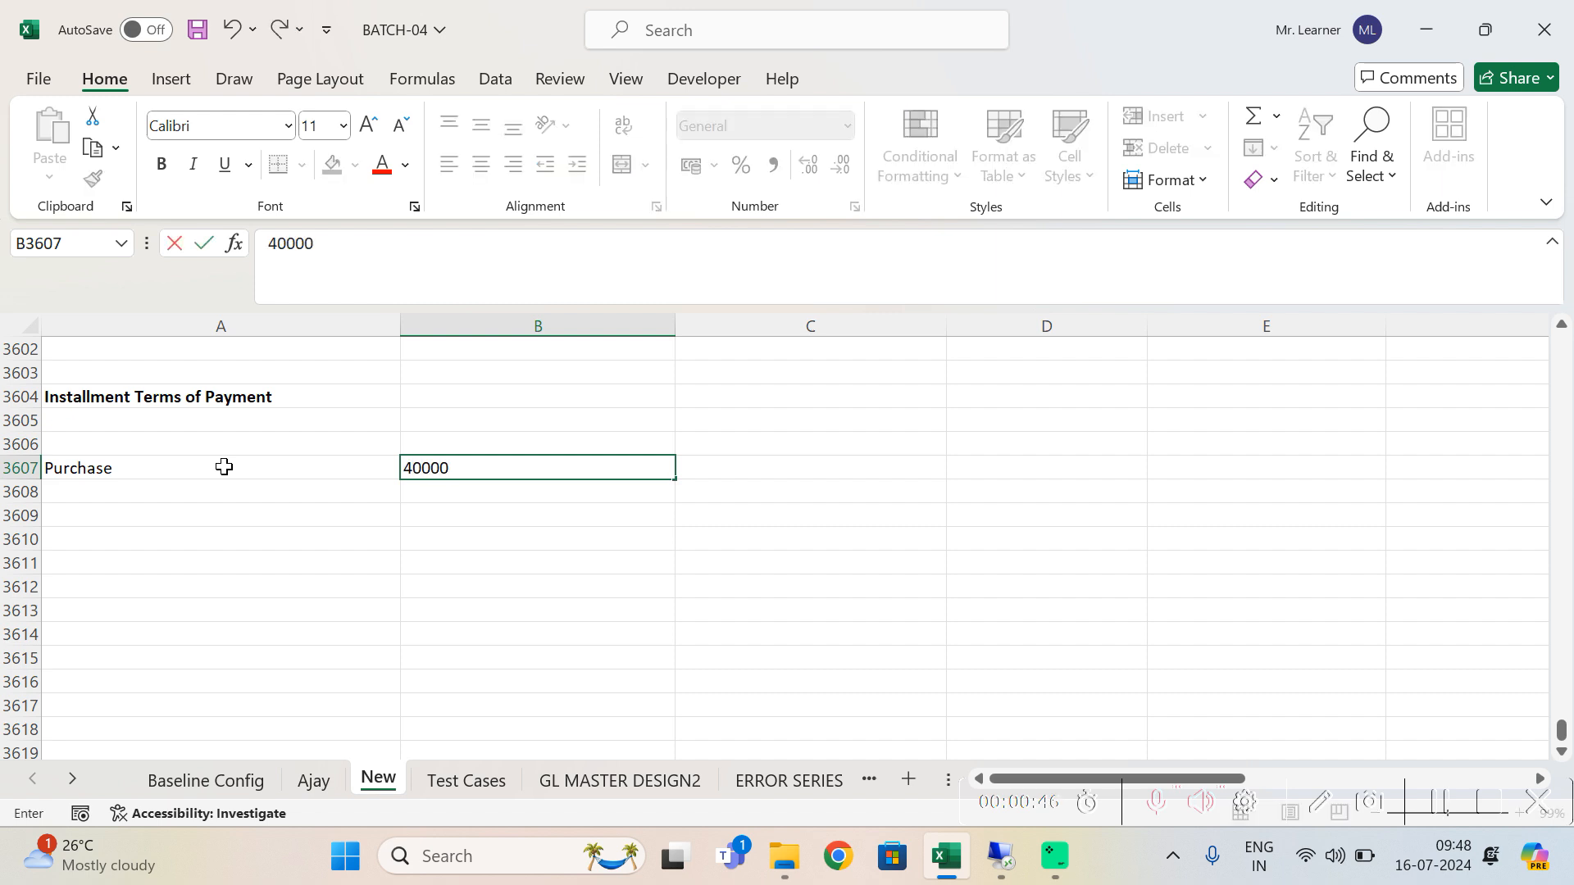
pyautogui.press('Return')
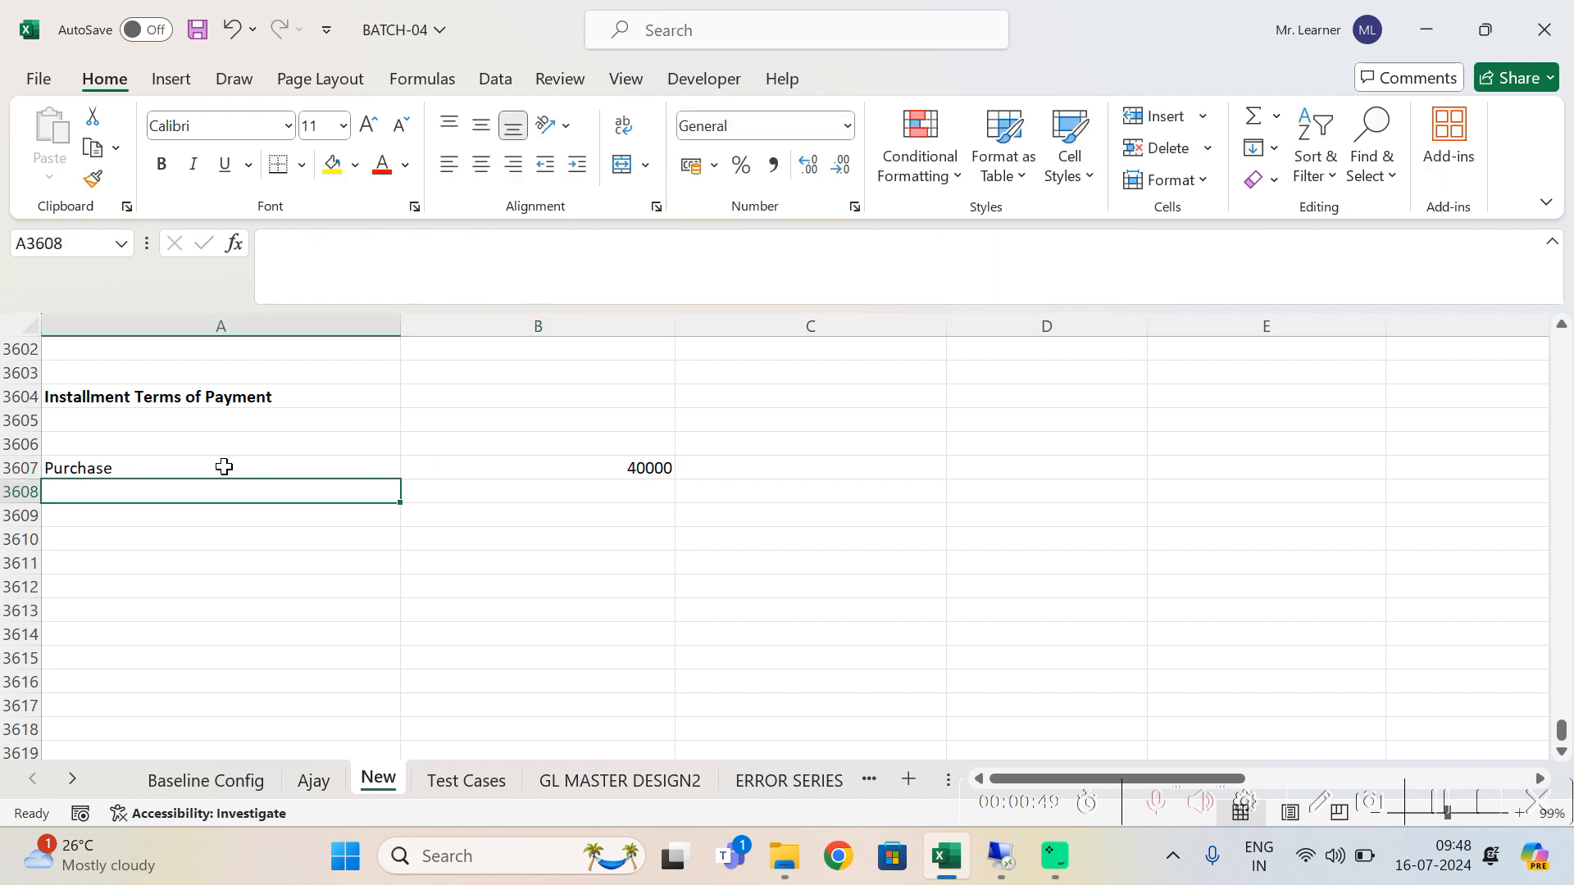
# Step: Add the first installment in row 3609, with 30% in column B and 30 Days in column C
pyautogui.press('Return')
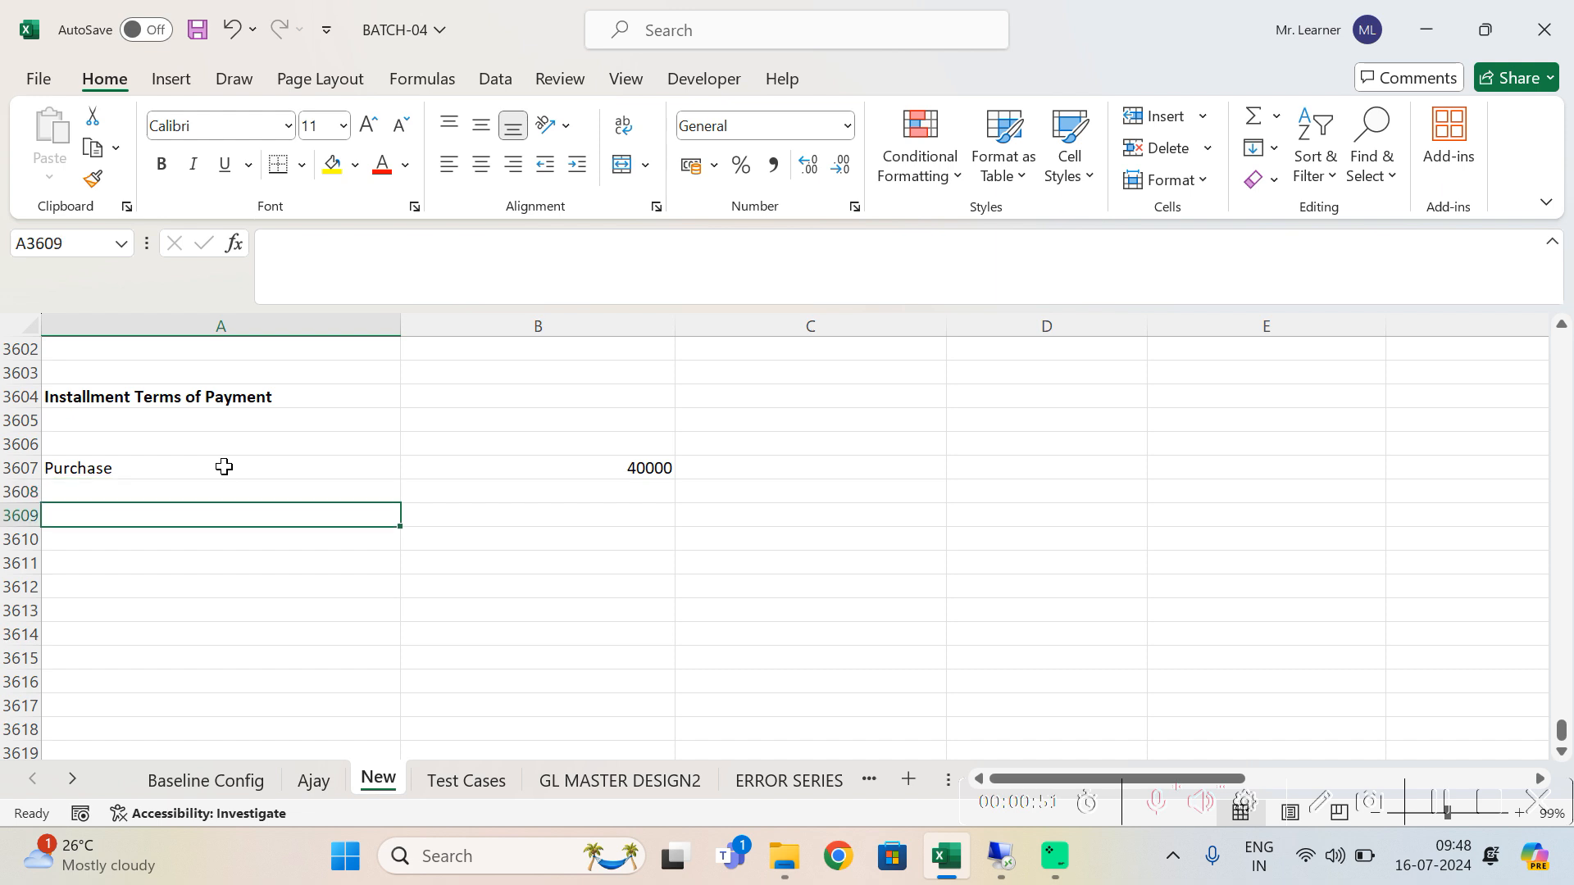
pyautogui.press('Tab')
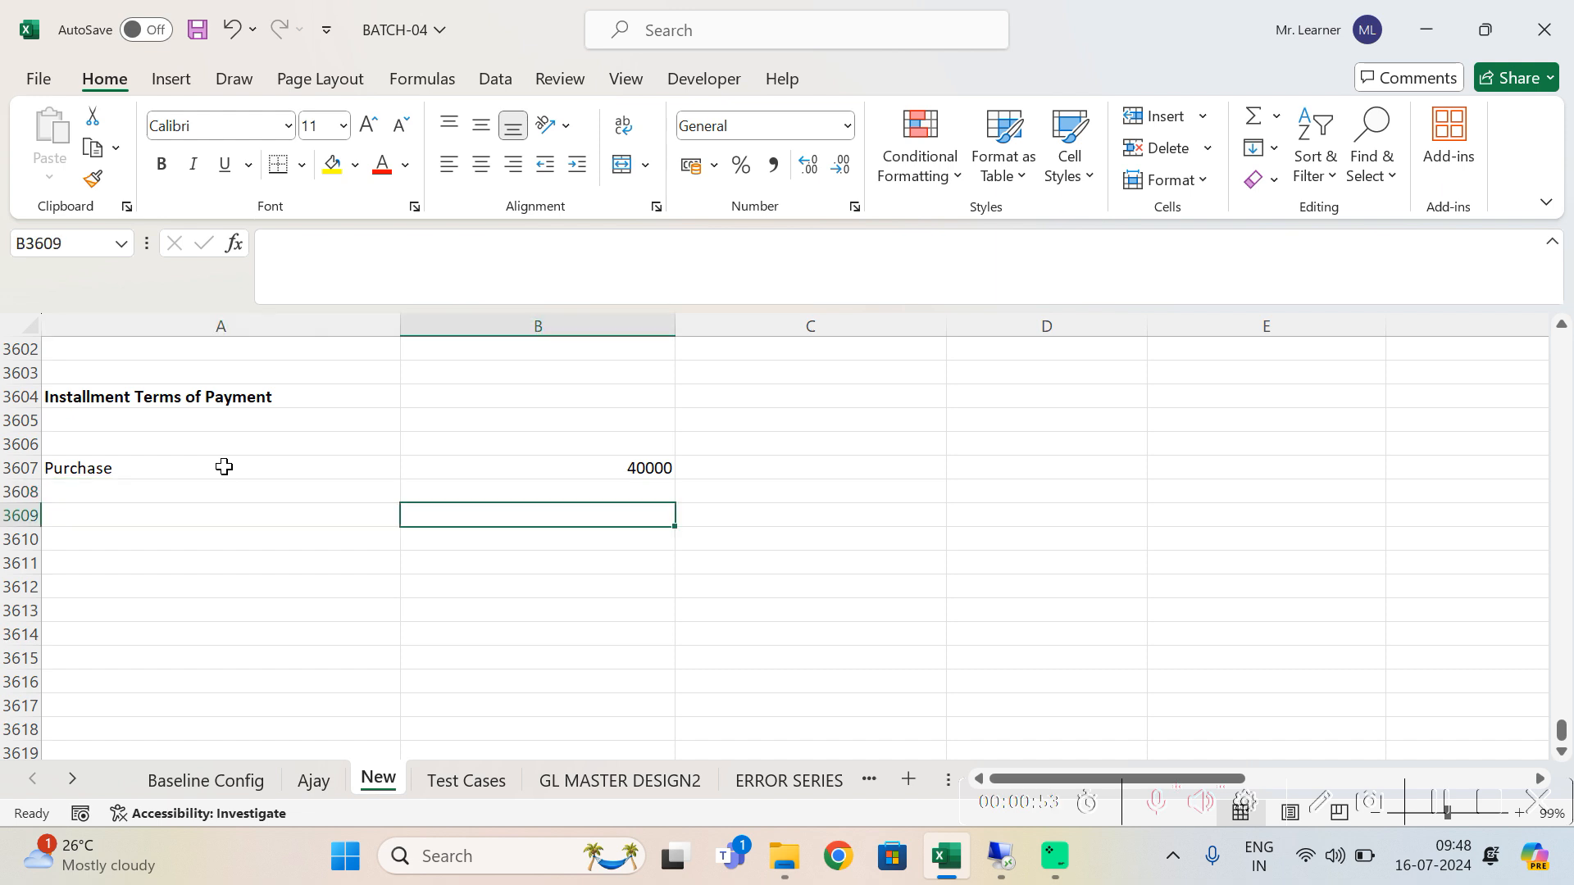
pyautogui.write('30')
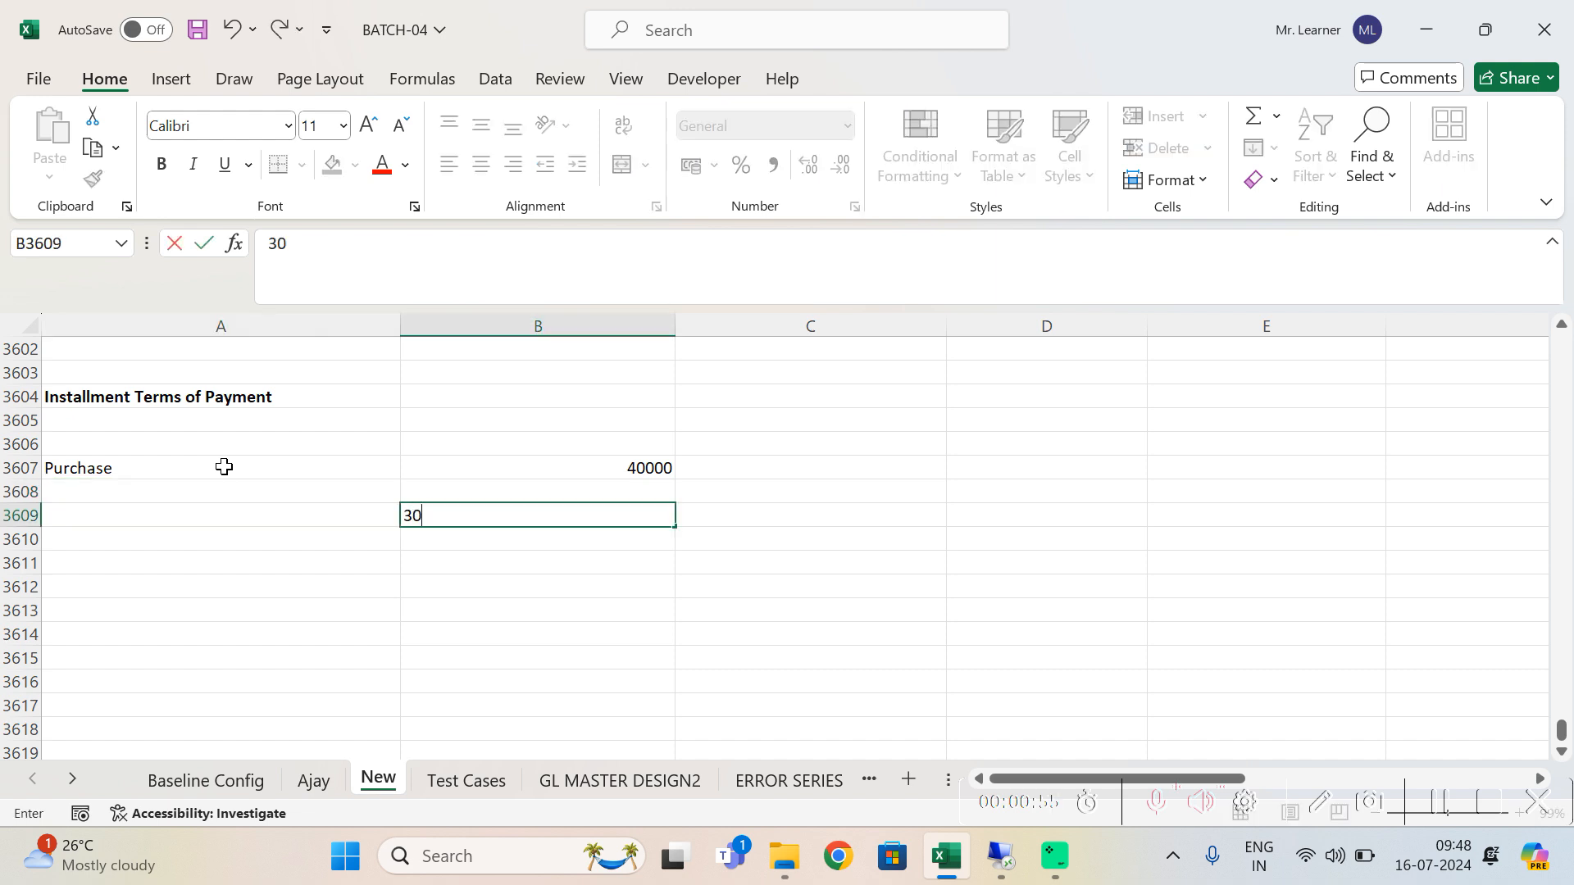
pyautogui.write('%')
pyautogui.press('Tab')
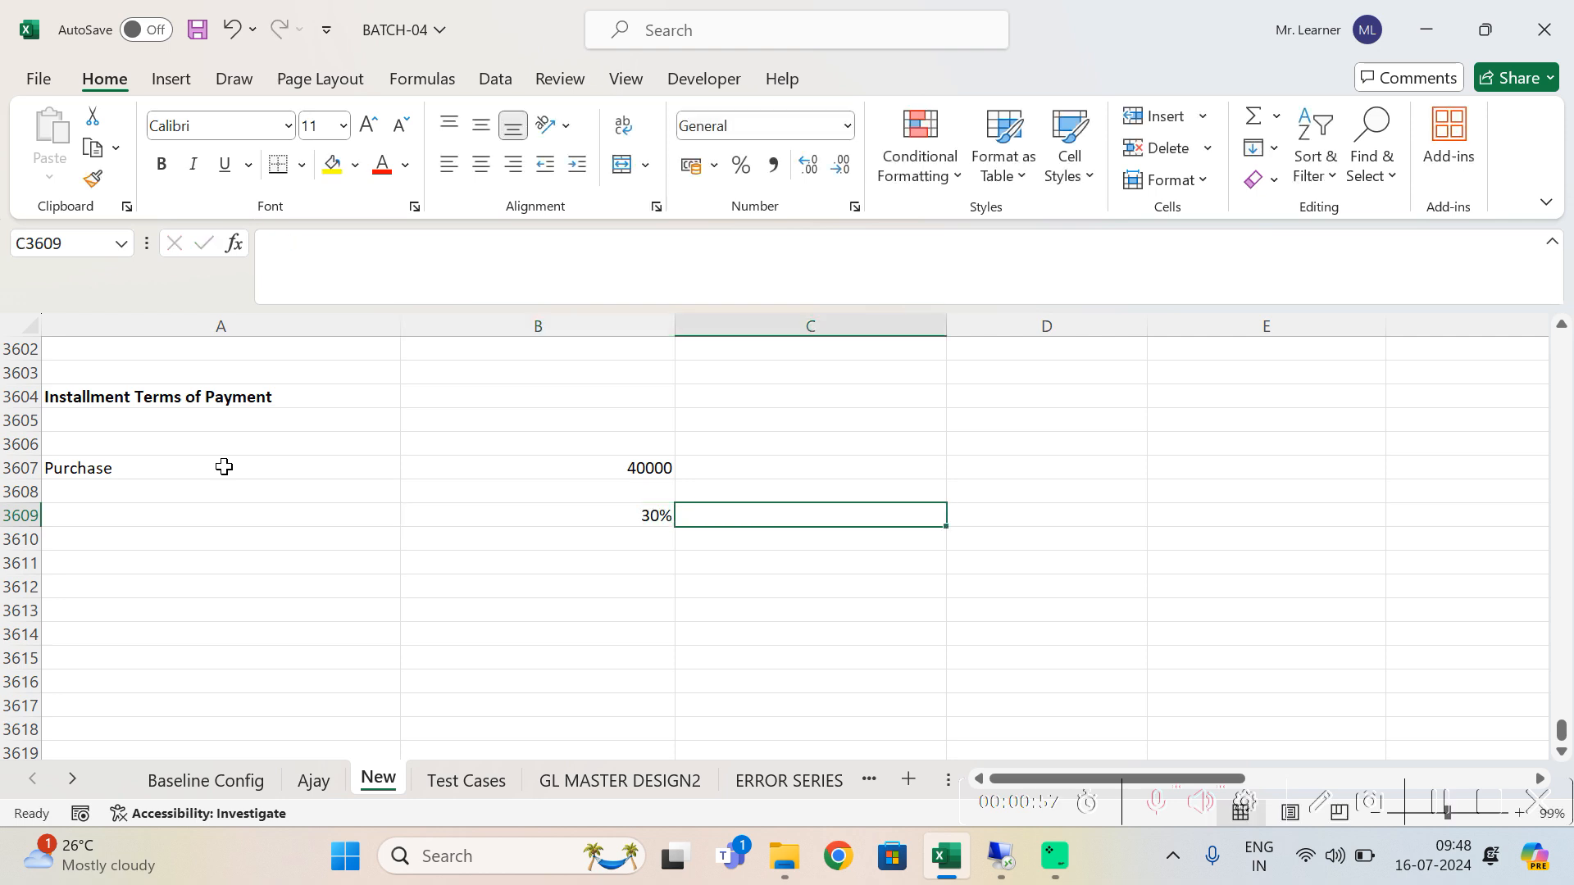
pyautogui.write('30 Days')
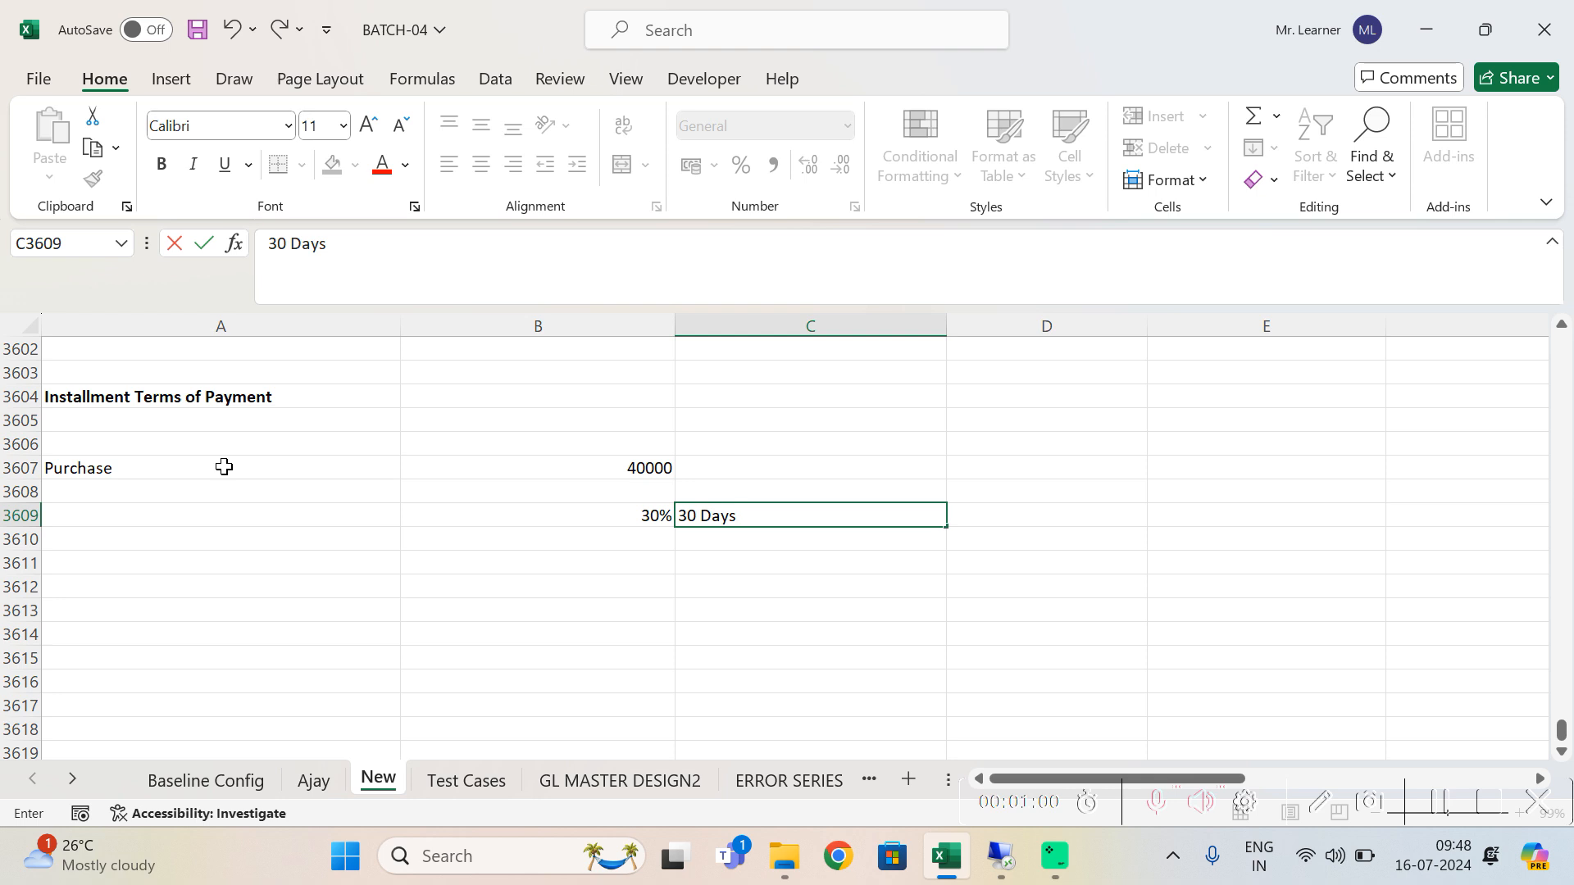
pyautogui.press('Return')
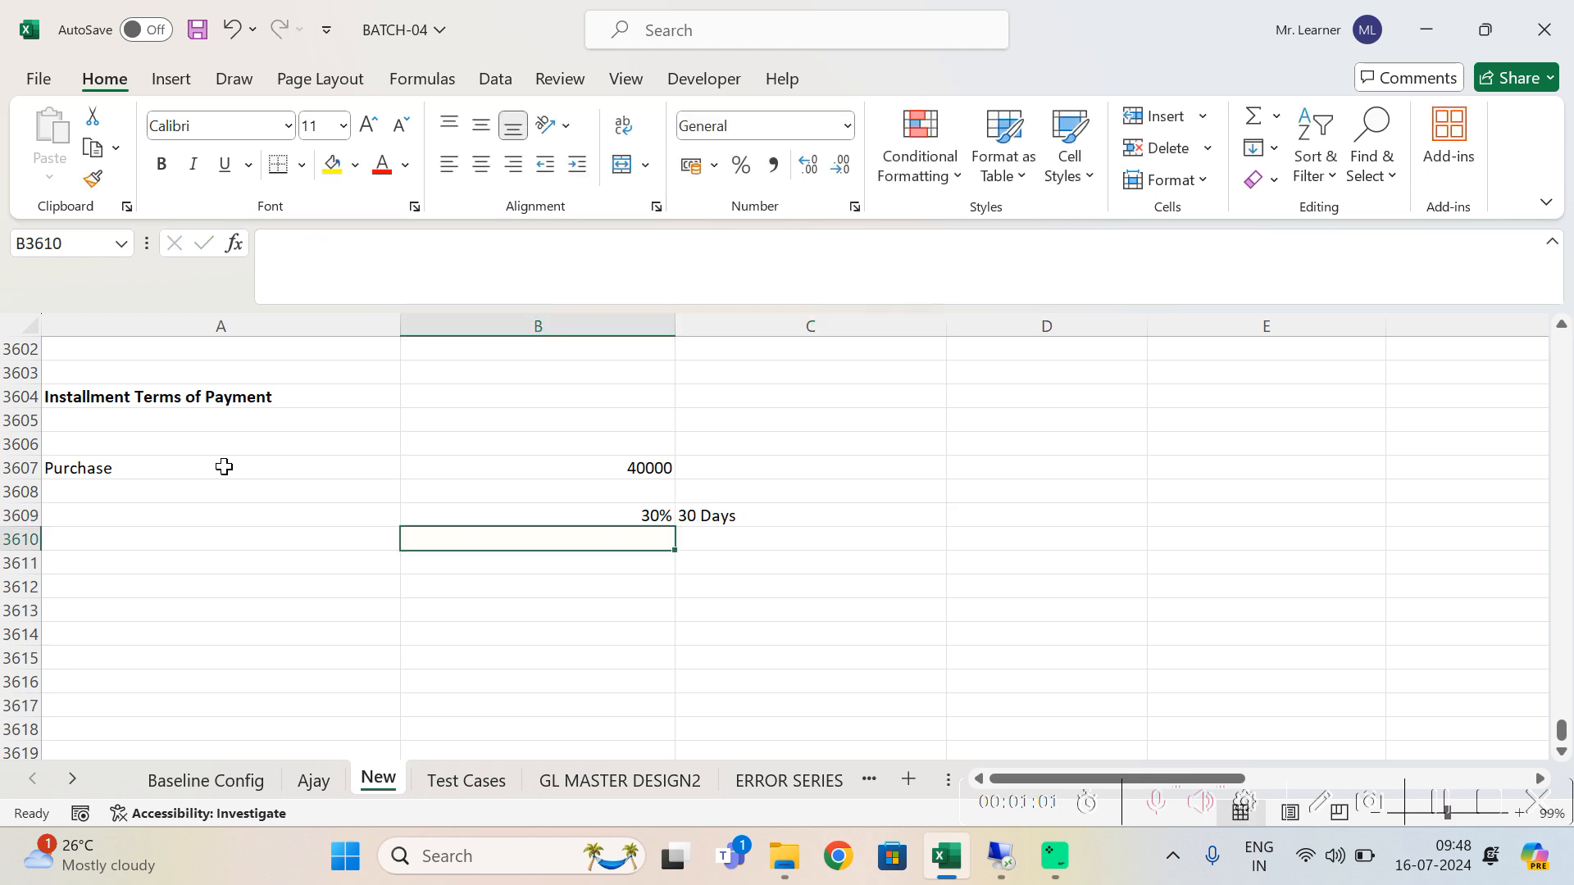
# Step: Add the second installment in row 3610, with 50% in column B and 45 Days in column C
pyautogui.write('5')
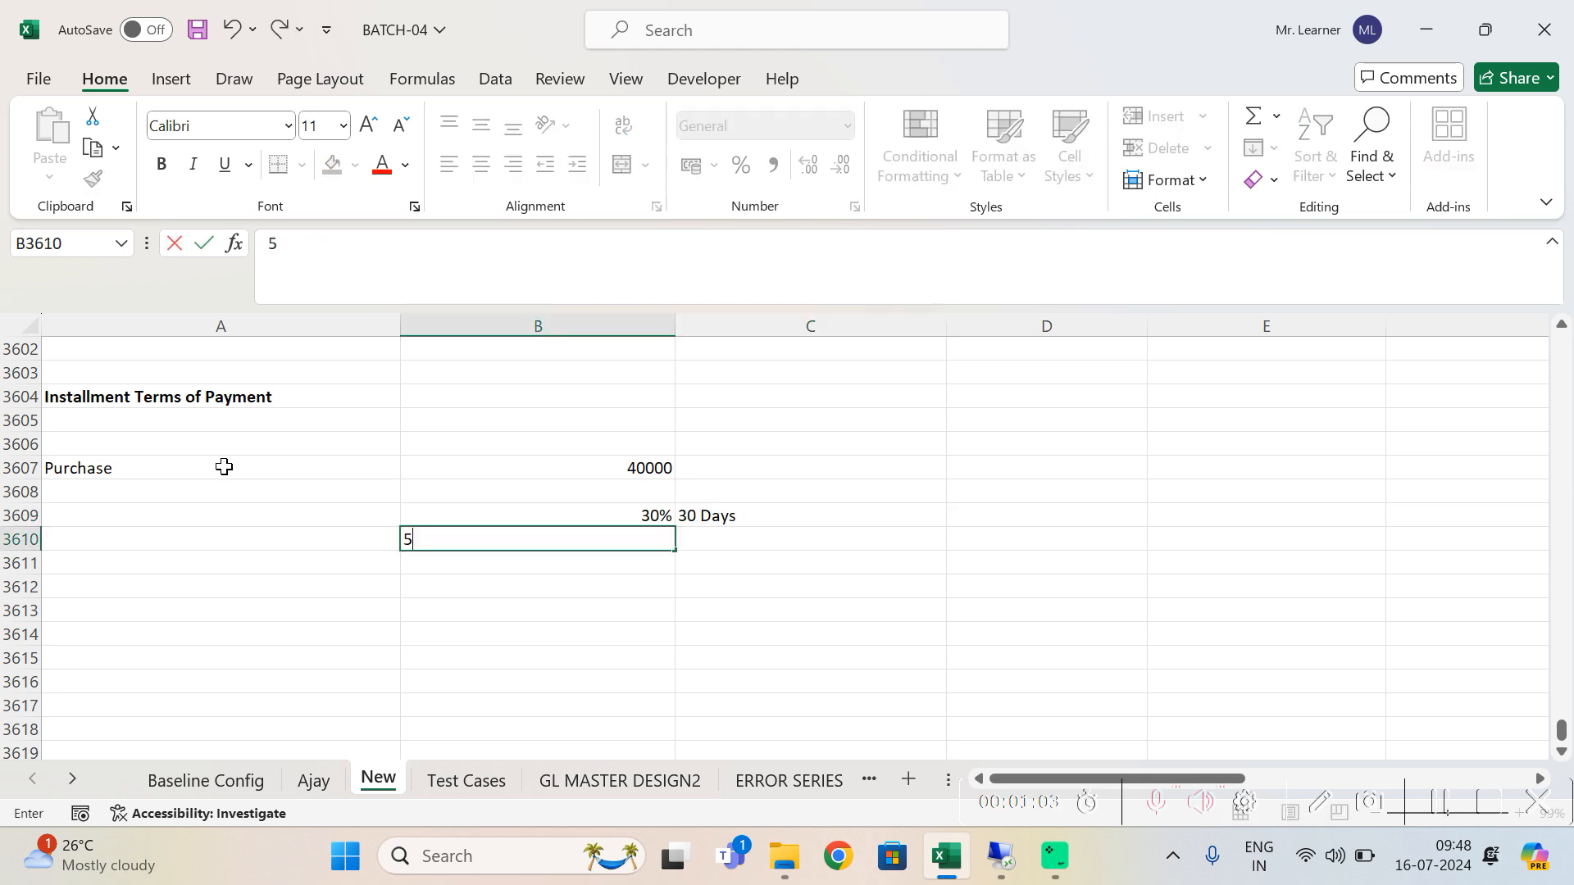
pyautogui.write('0%')
pyautogui.press('Tab')
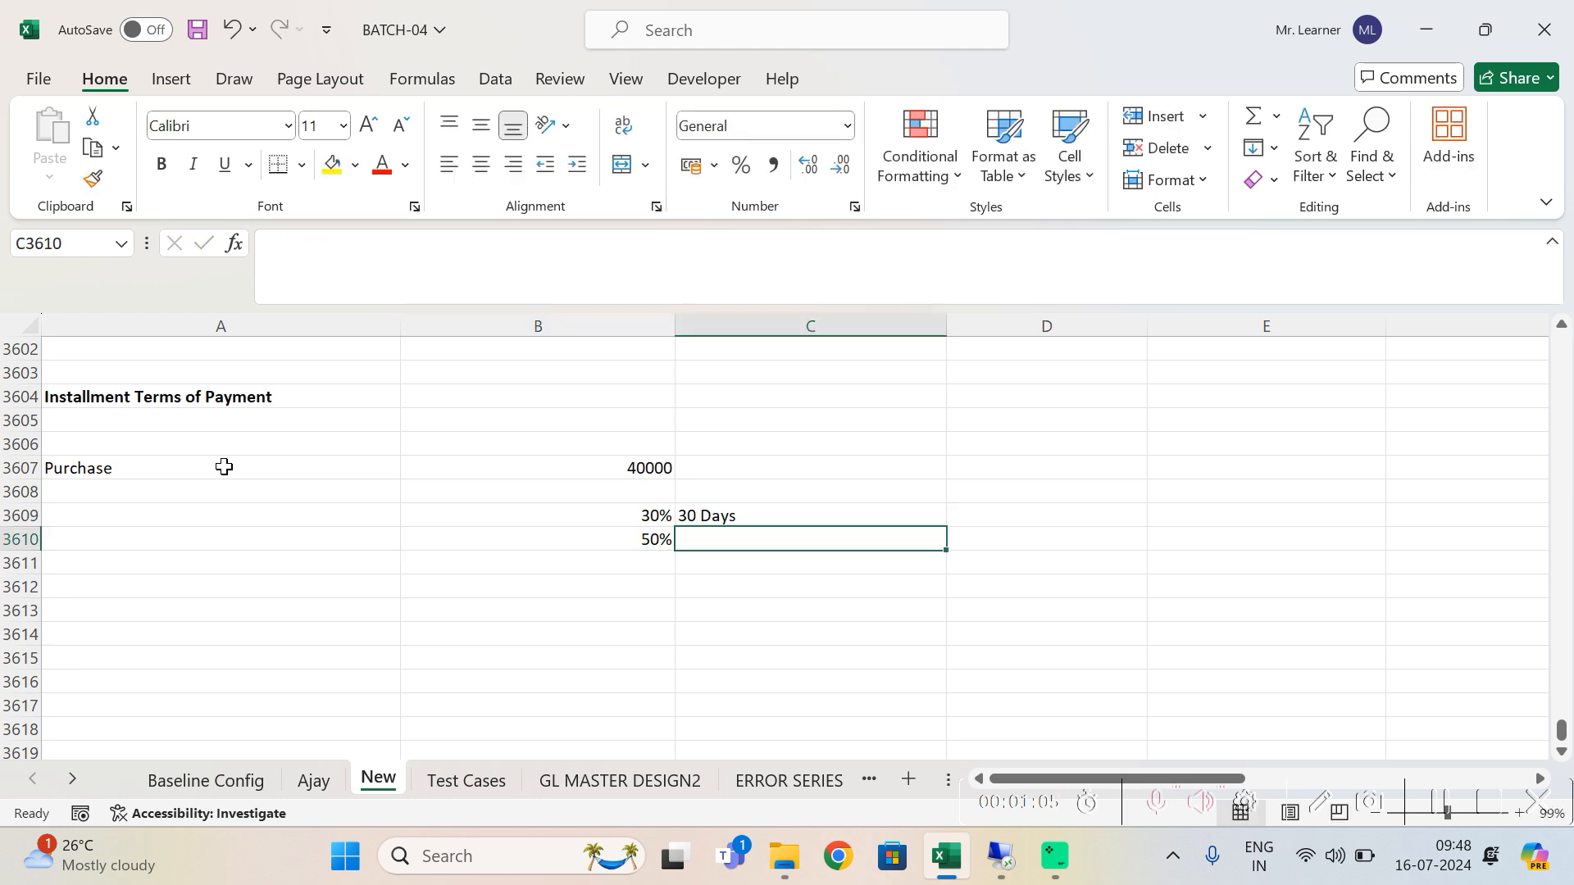
pyautogui.write('45 Days')
pyautogui.press('Return')
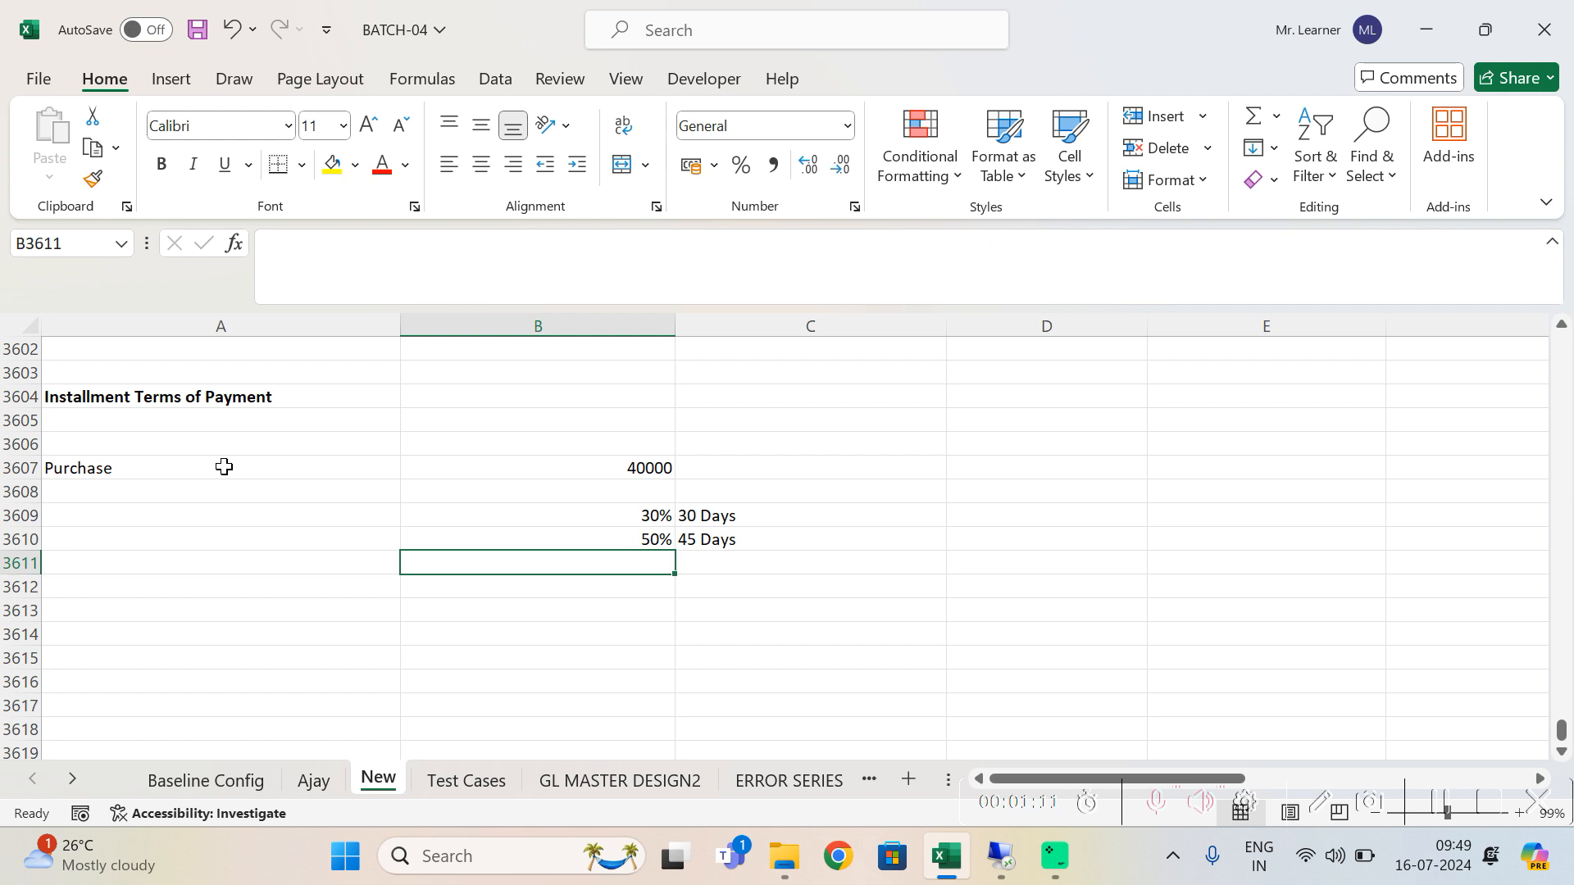
# Step: Add the third installment in row 3611, with 20% in column B and 60 Days in column C
pyautogui.write('20')
pyautogui.press('Tab')
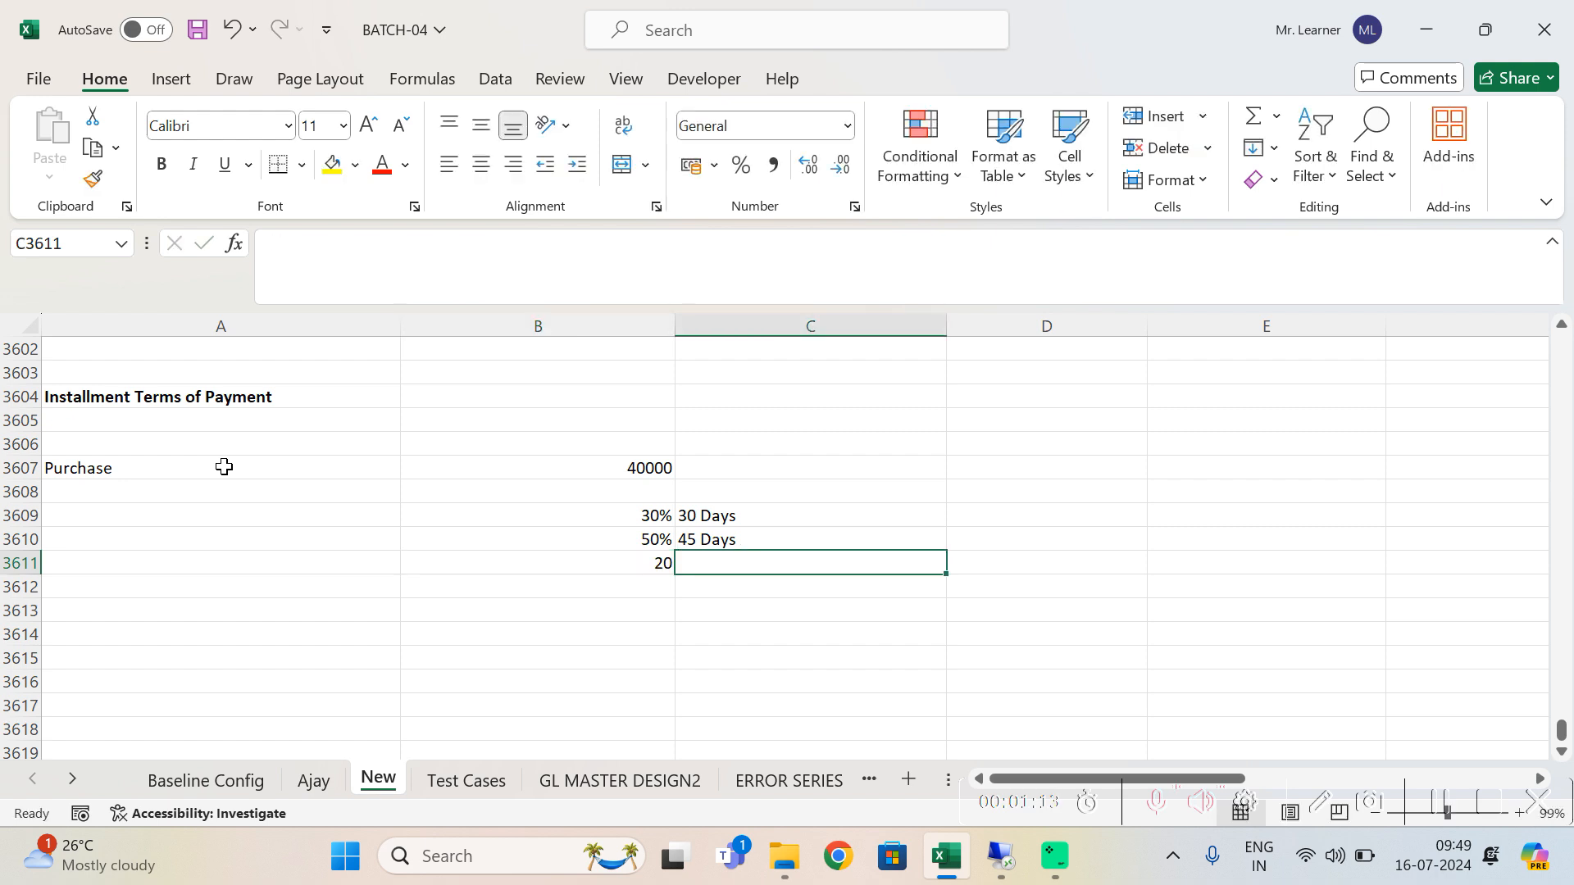
pyautogui.write('60 Days')
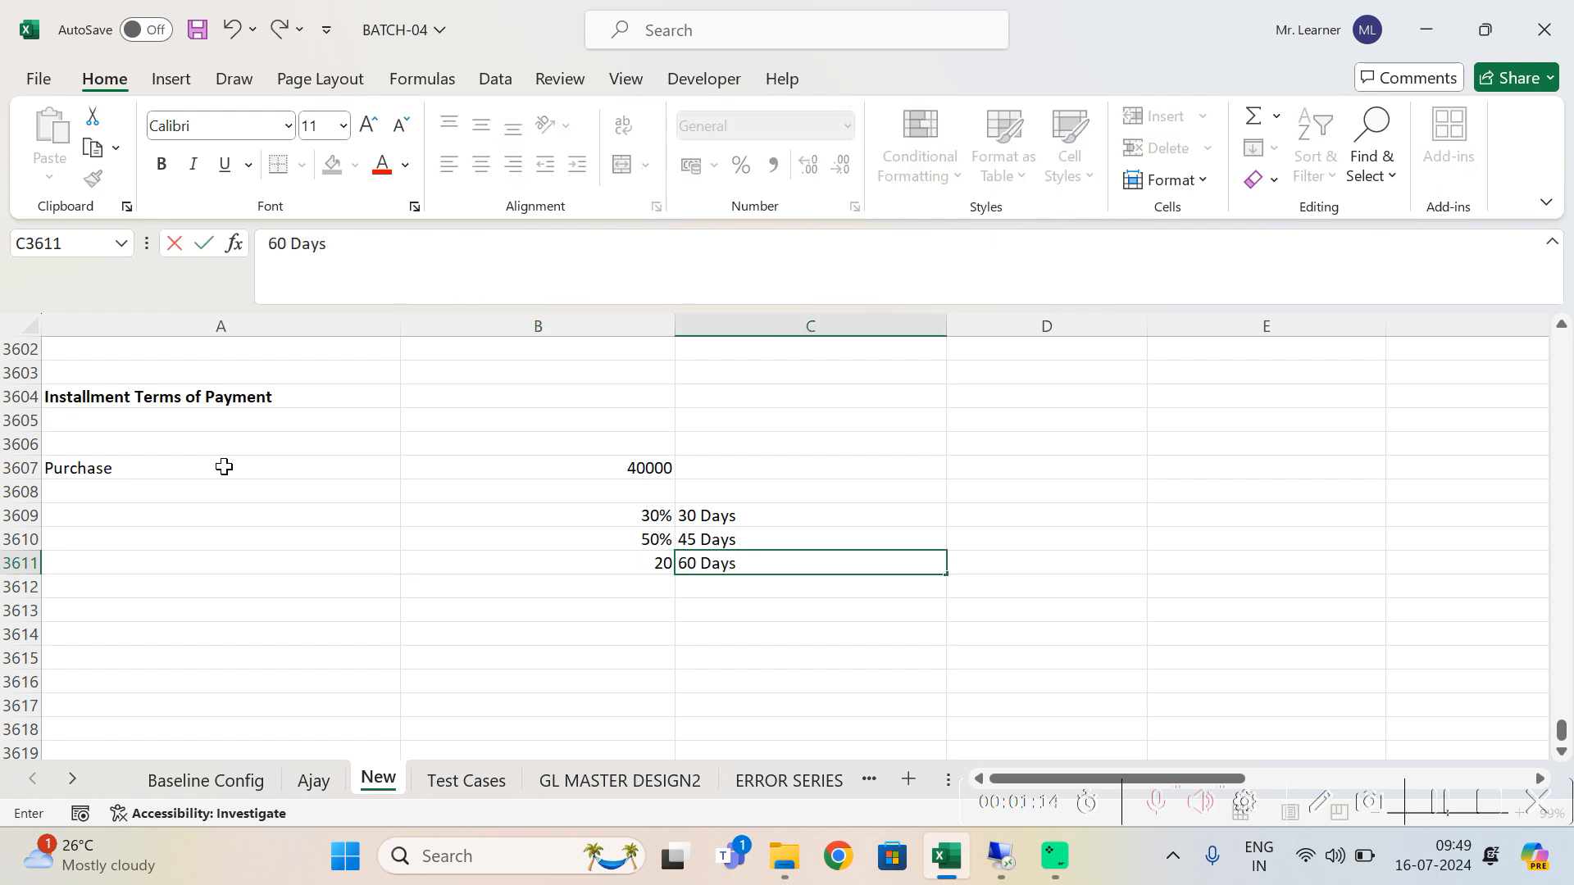
pyautogui.press('Return')
pyautogui.click(653, 561)
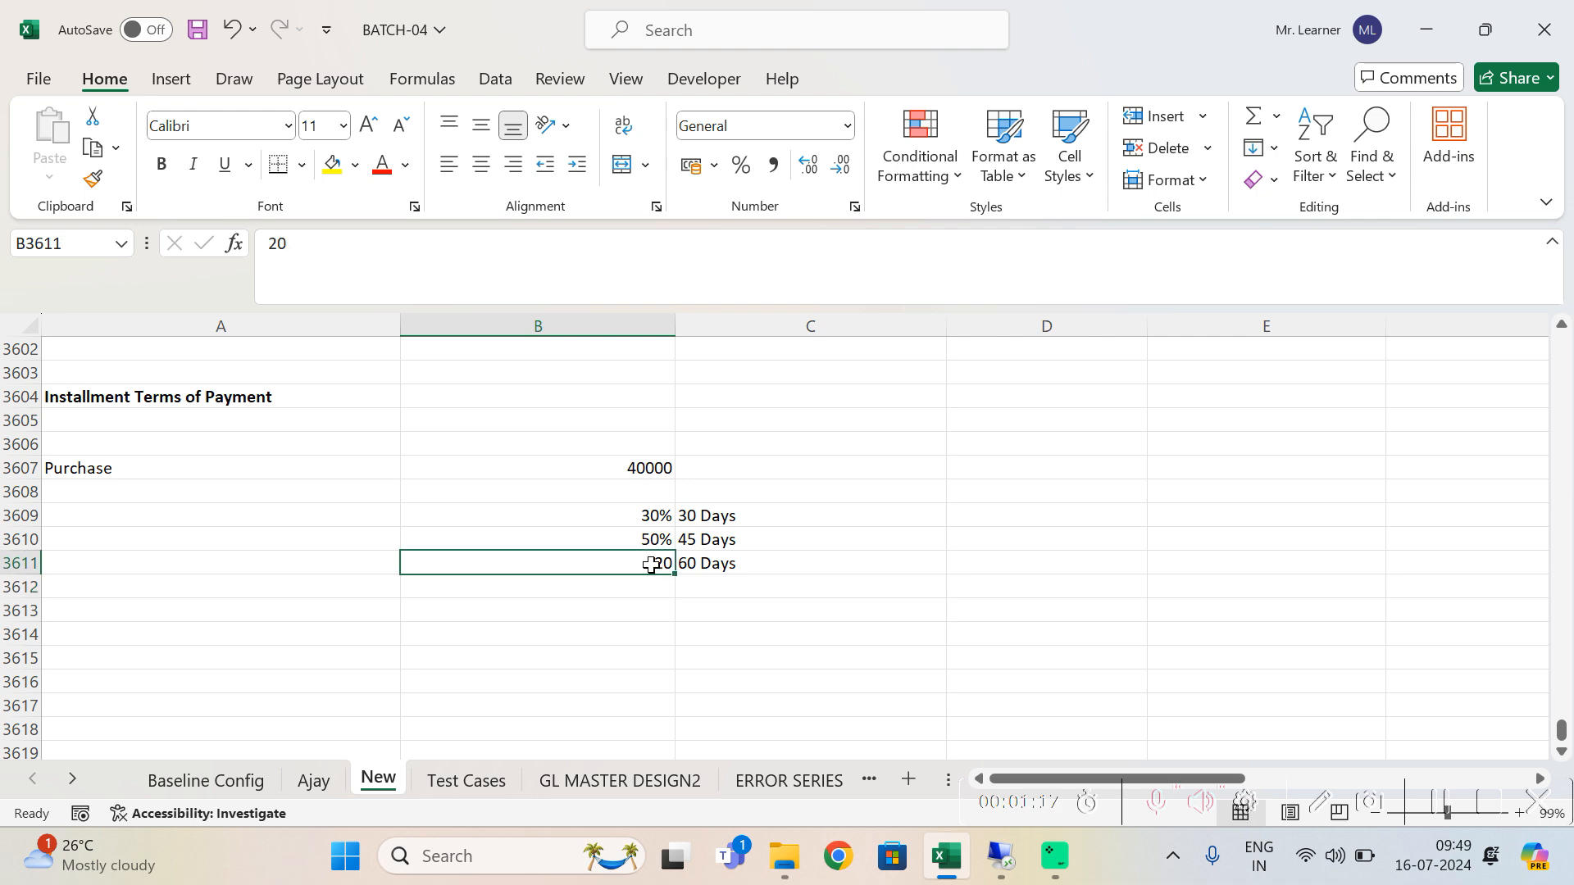
pyautogui.write('20%')
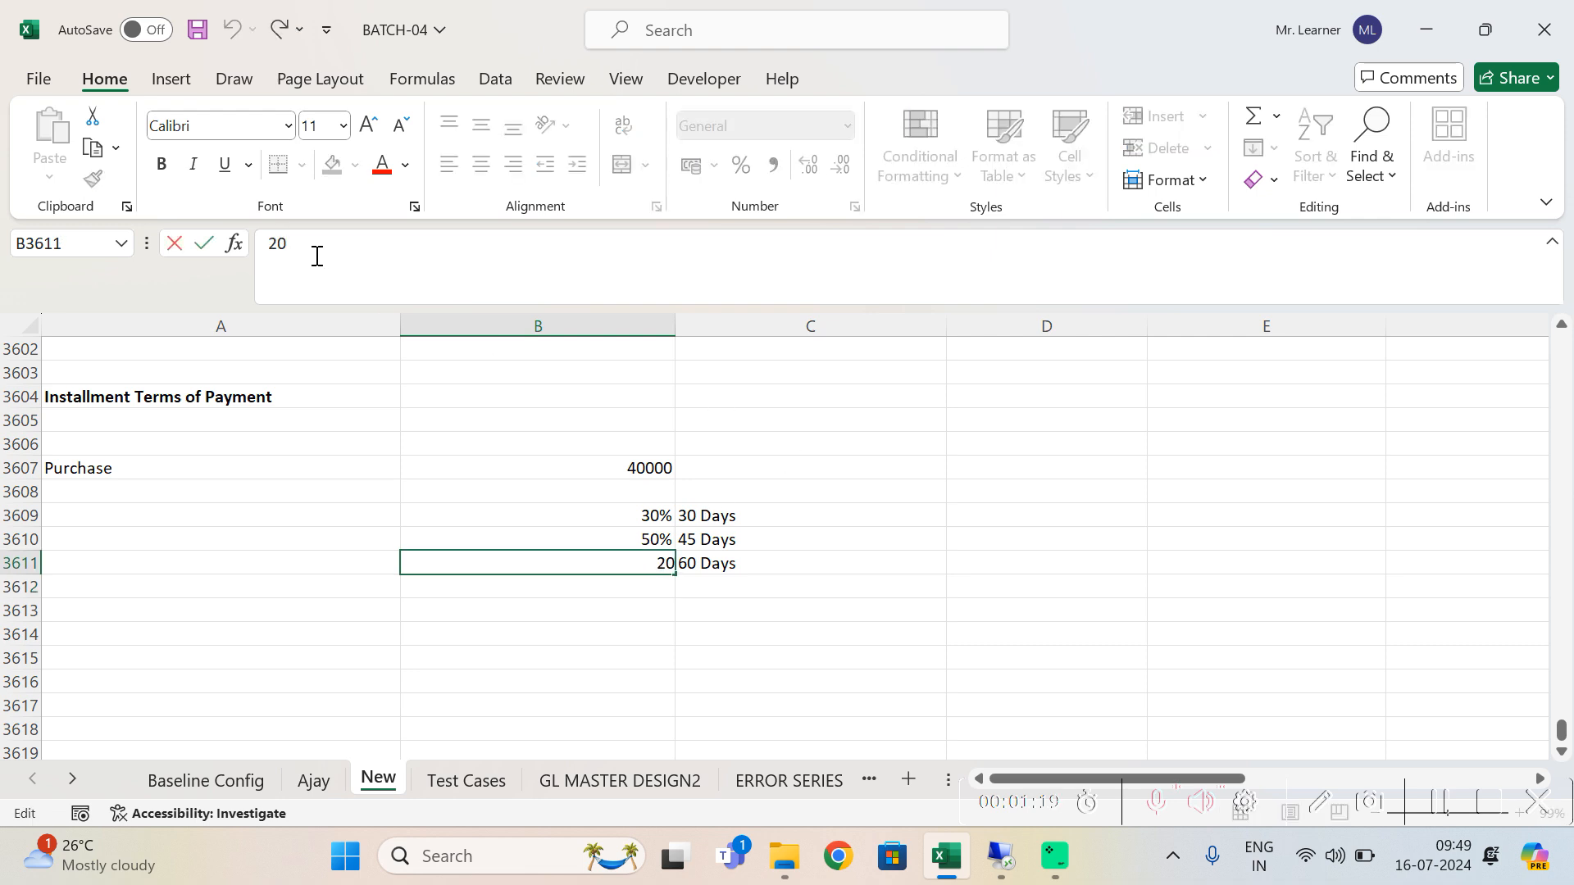
pyautogui.press('Return')
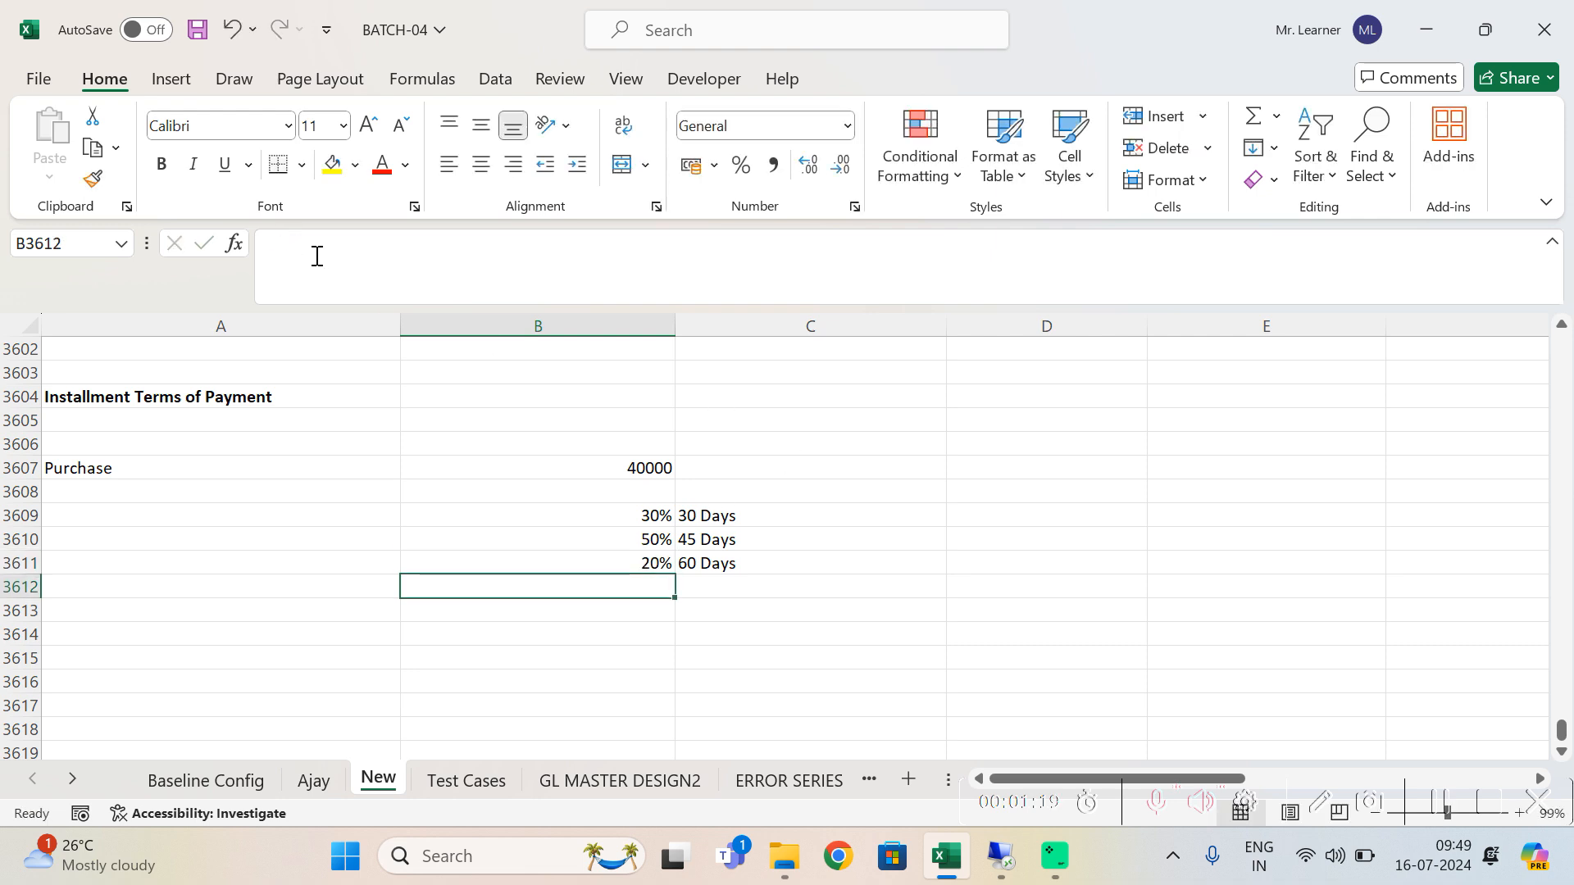
pyautogui.click(735, 520)
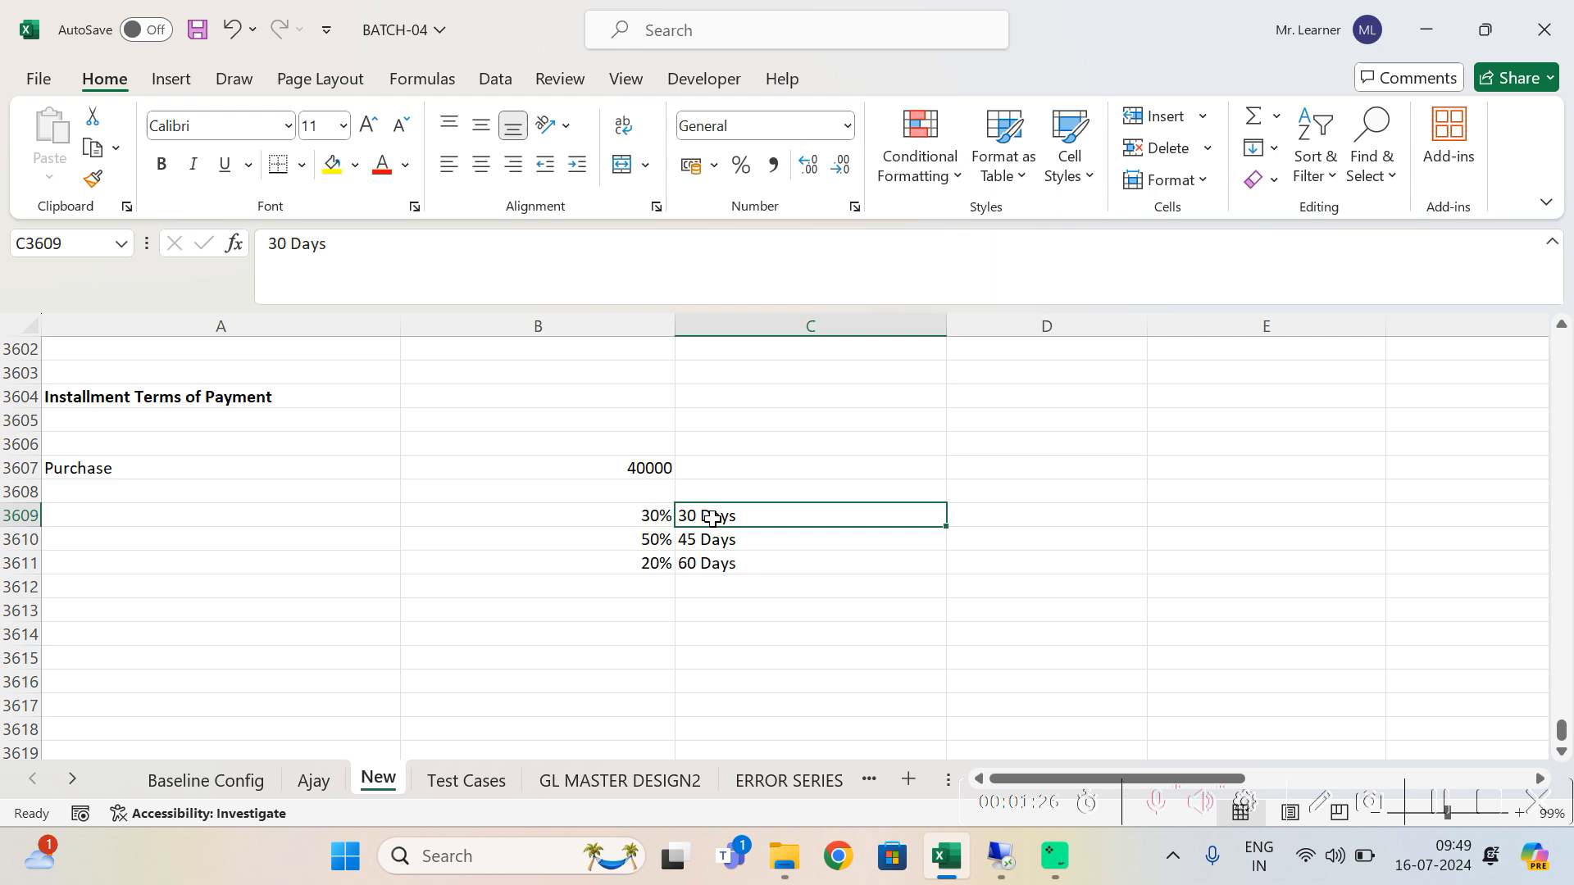
pyautogui.click(981, 523)
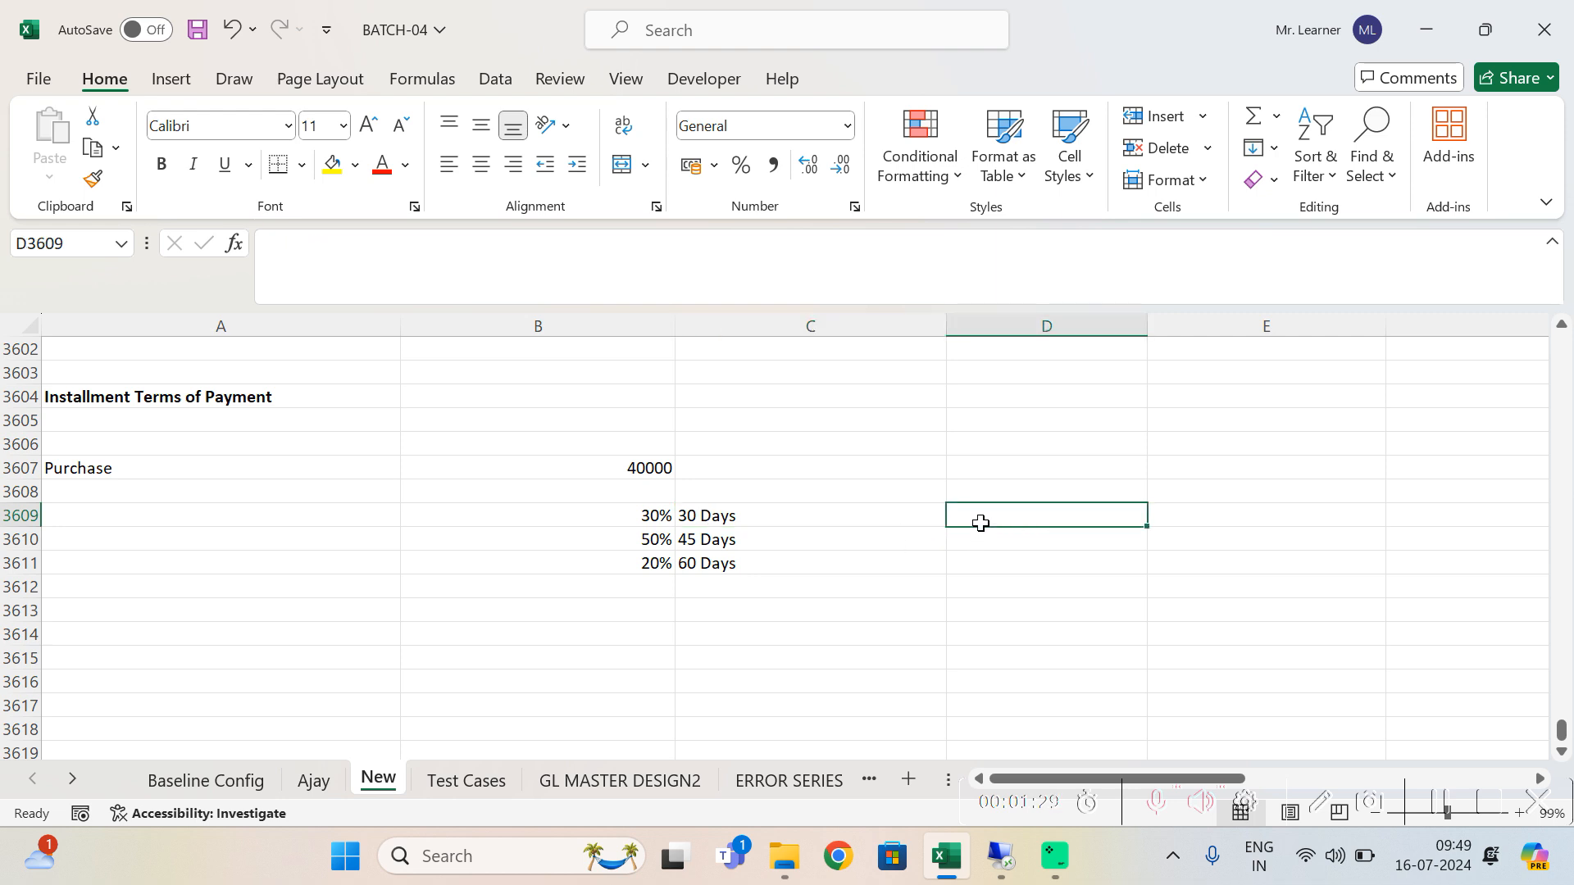
pyautogui.click(699, 542)
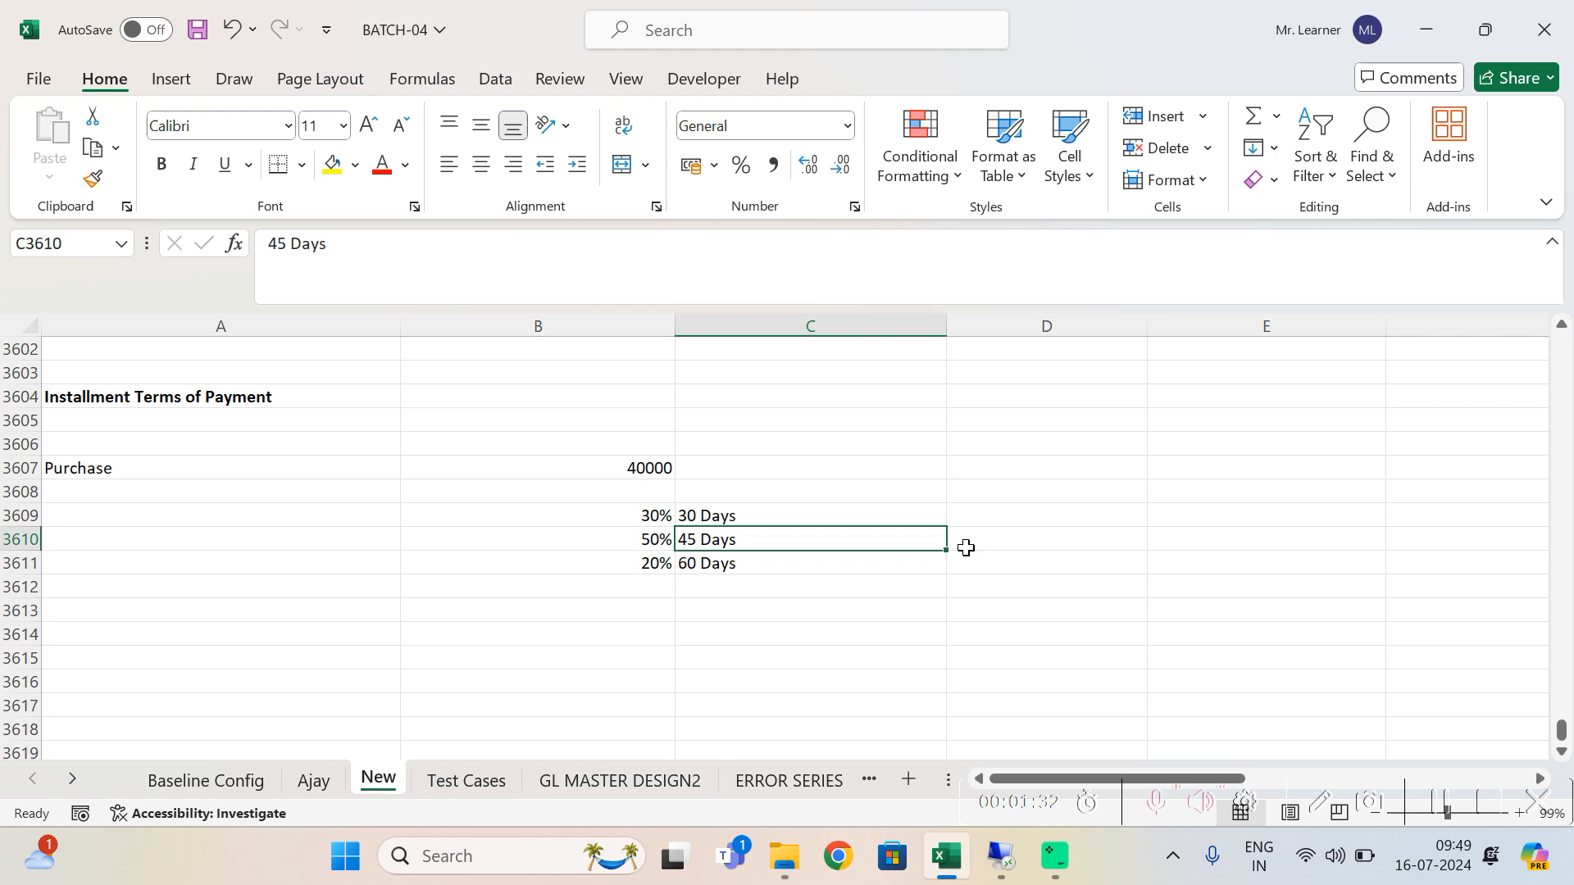
pyautogui.click(1003, 545)
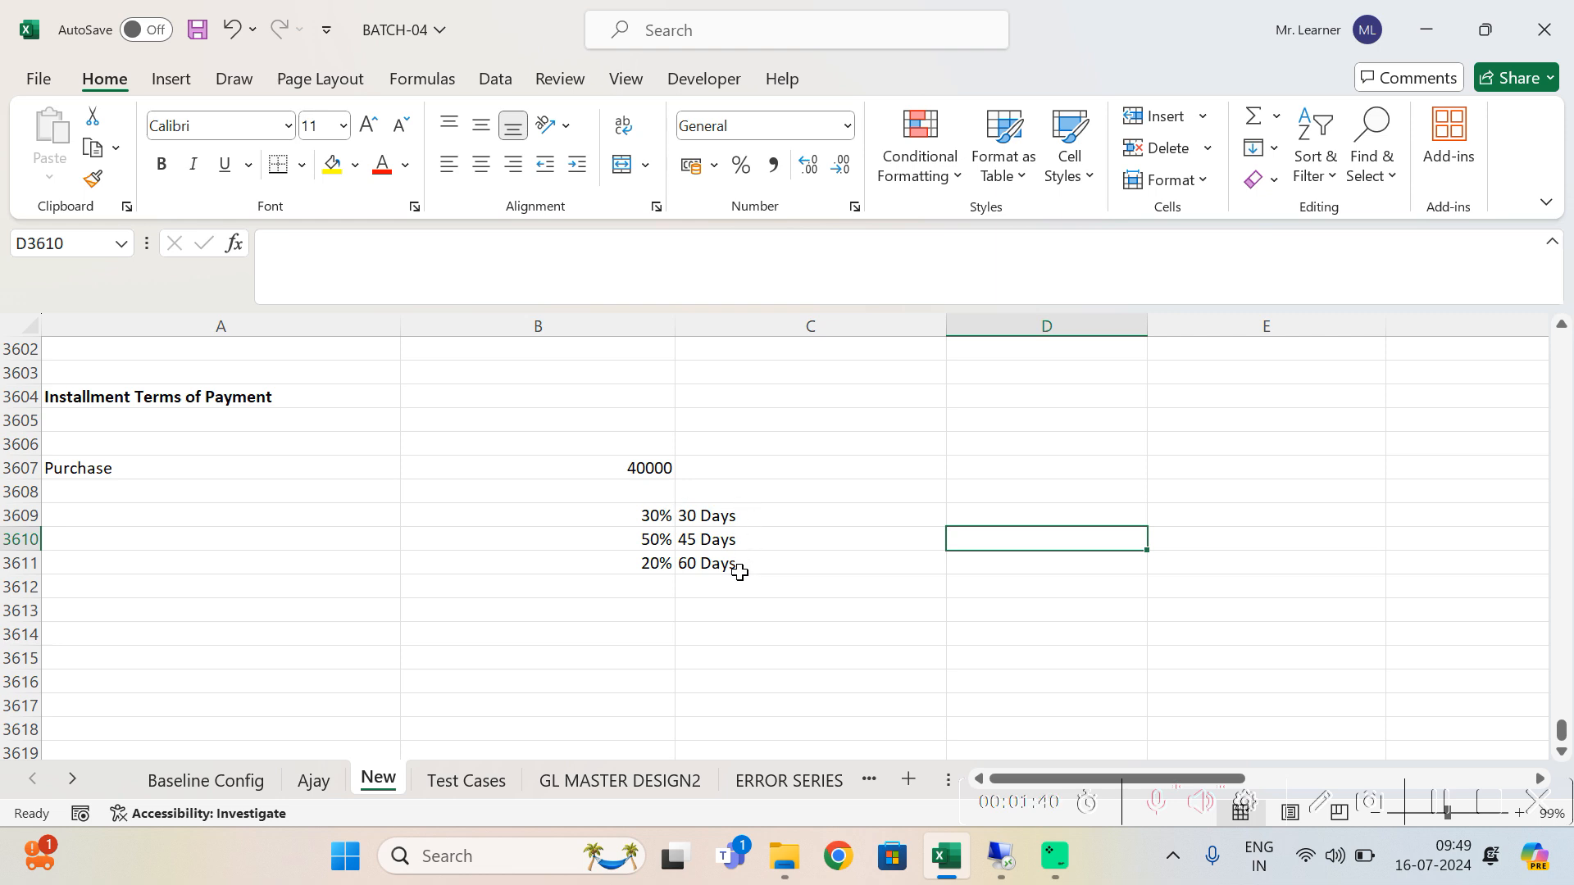
# Step: Bold the purchase amount in B3607 and calculate the first installment in D3609 with =B3607*30%
pyautogui.click(646, 472)
pyautogui.hotkey('ctrl', 'b')
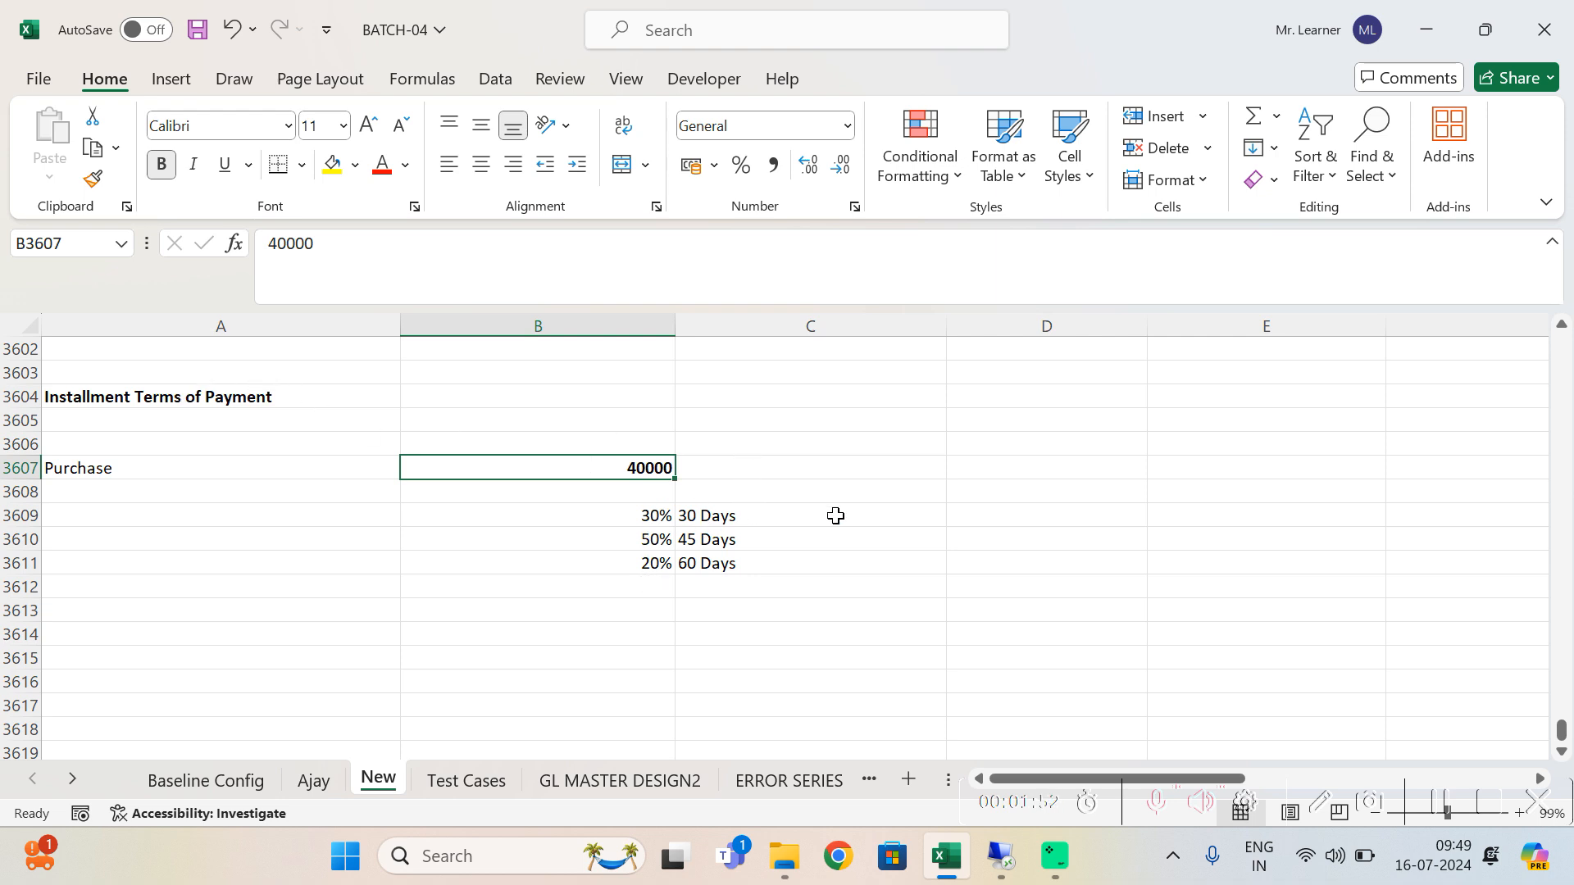
pyautogui.click(1004, 513)
pyautogui.write('=')
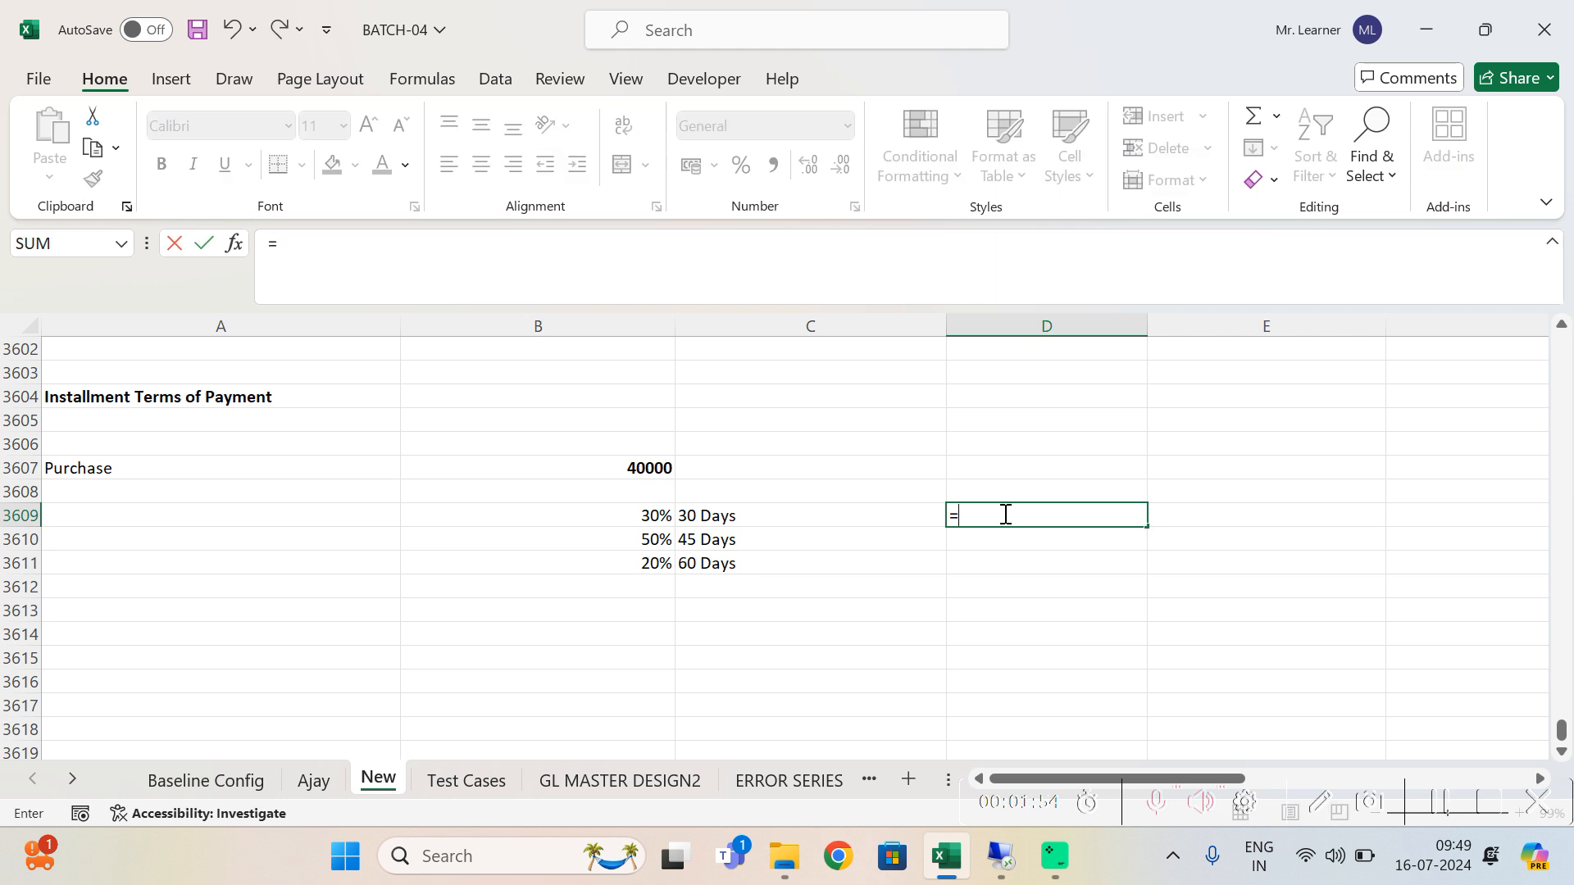
pyautogui.click(666, 465)
pyautogui.write('*30')
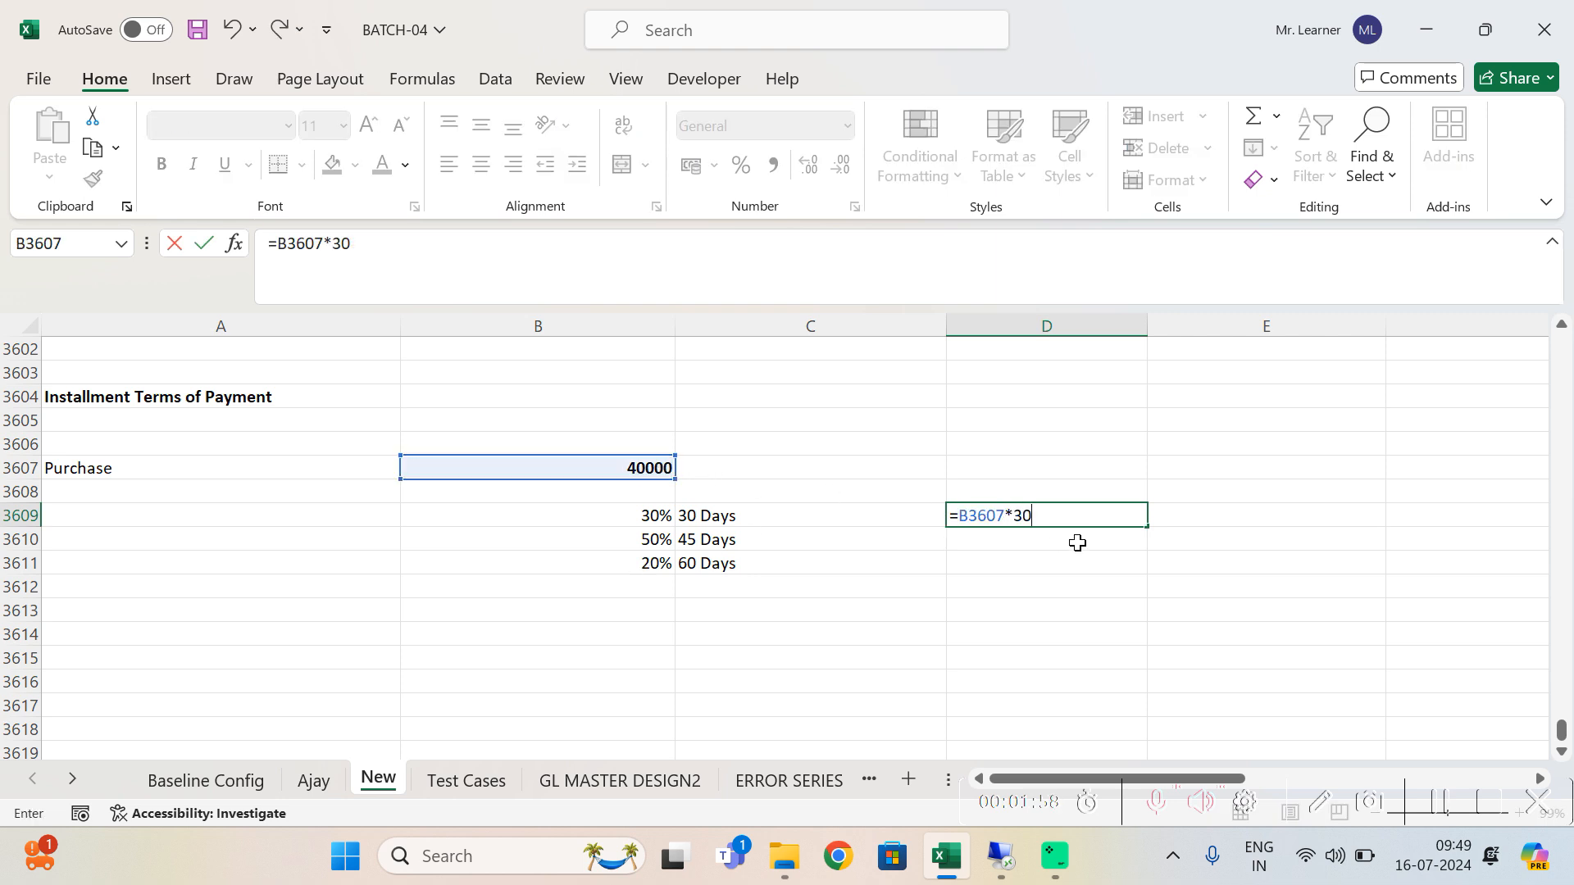
pyautogui.write('%')
pyautogui.press('Return')
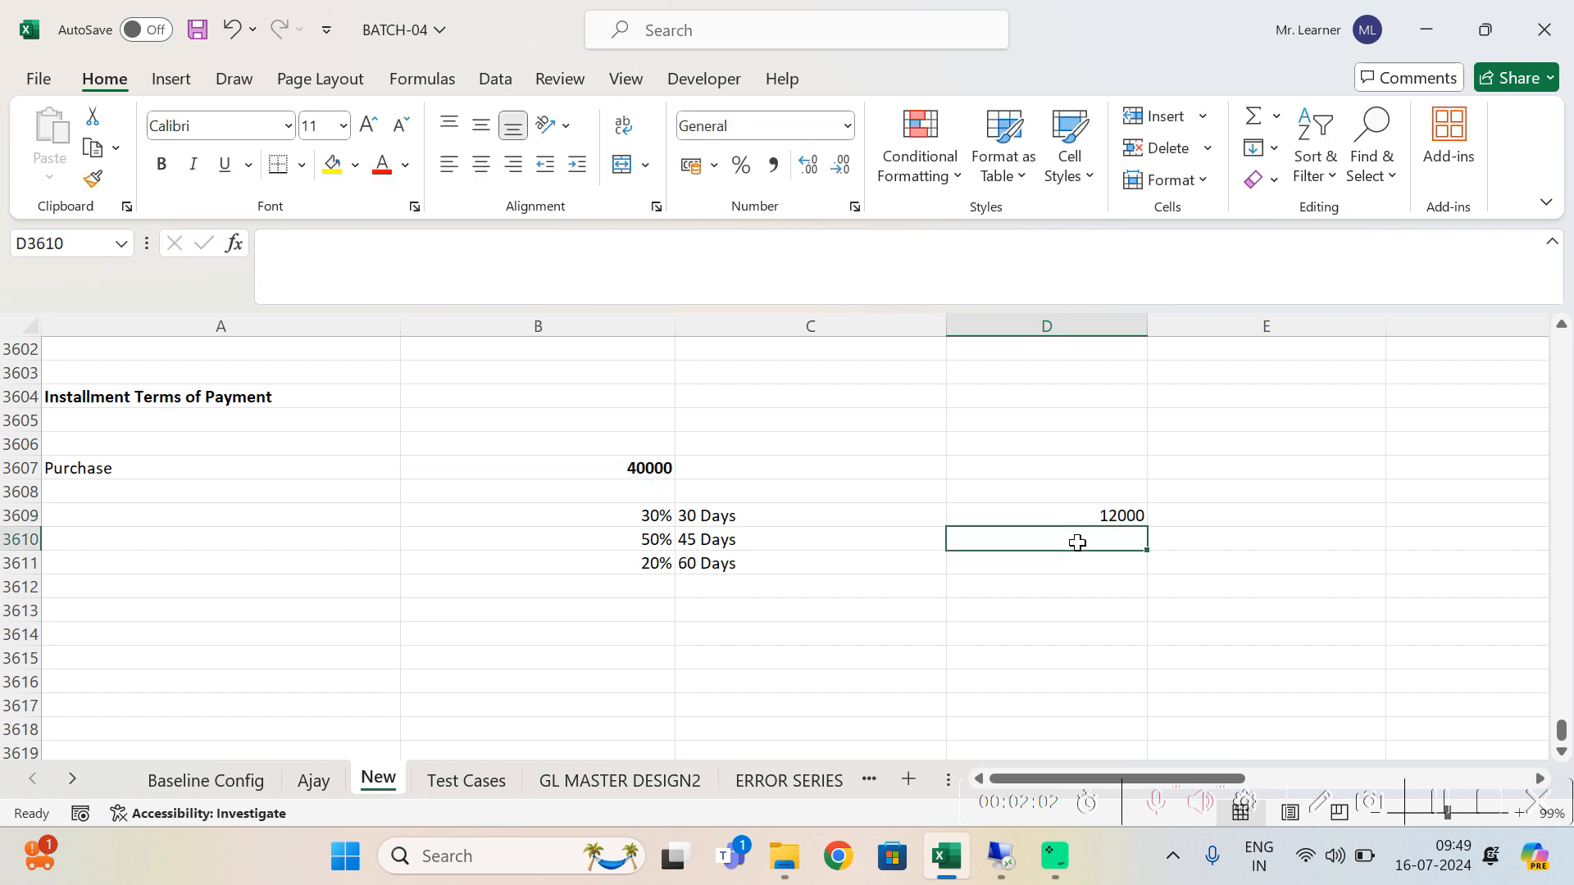
# Step: Enter the second installment amount 20000 in D3610 and the third installment amount 8000 in D3611
pyautogui.write('20000')
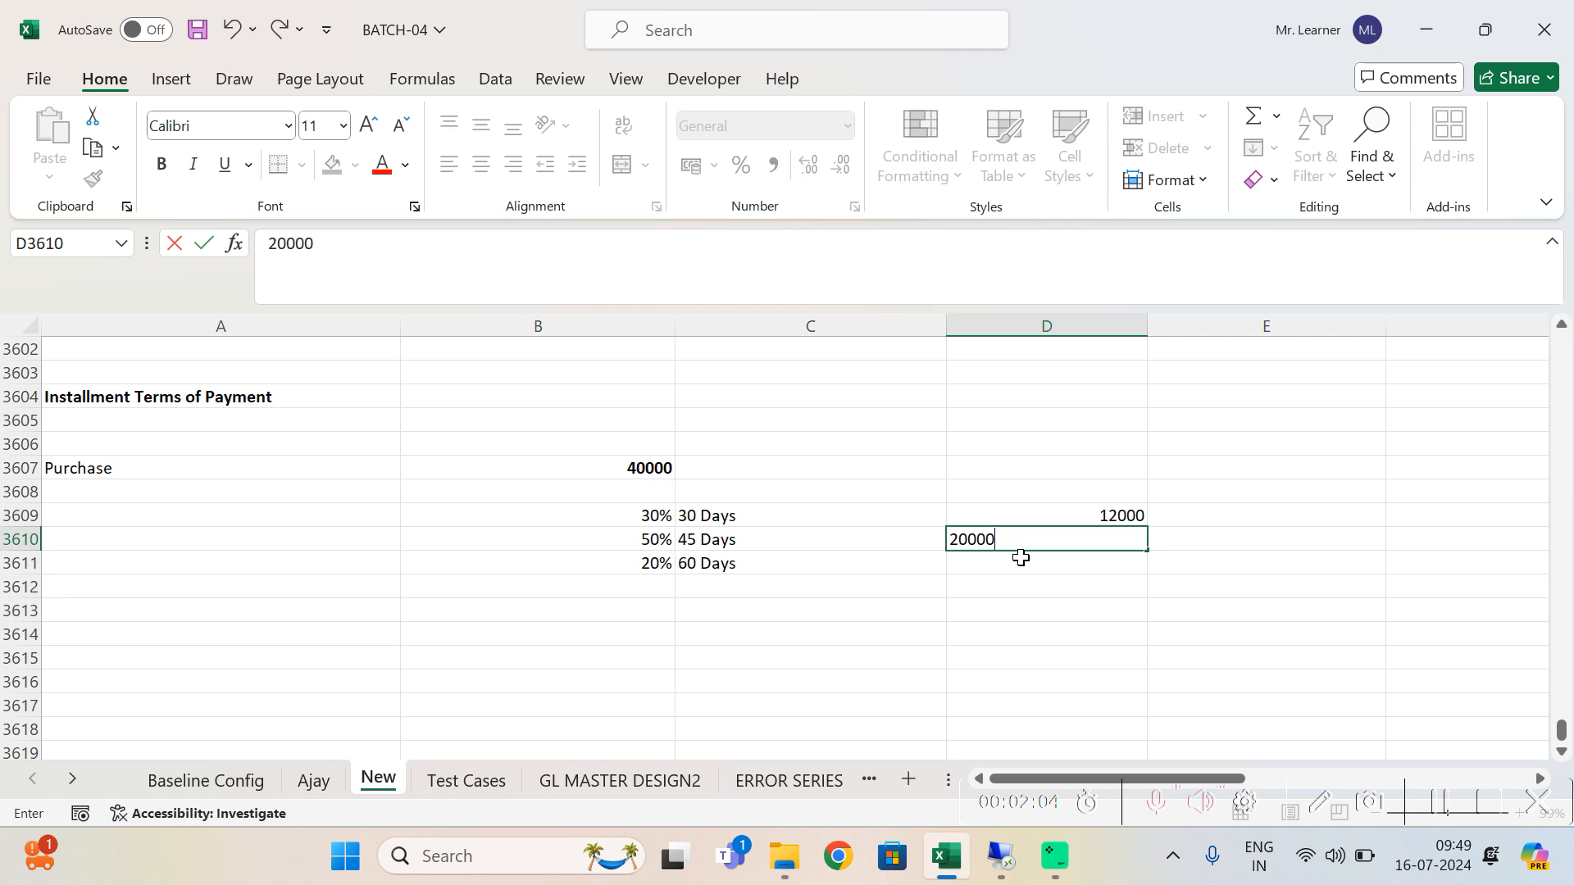
pyautogui.press('Return')
pyautogui.write('8000')
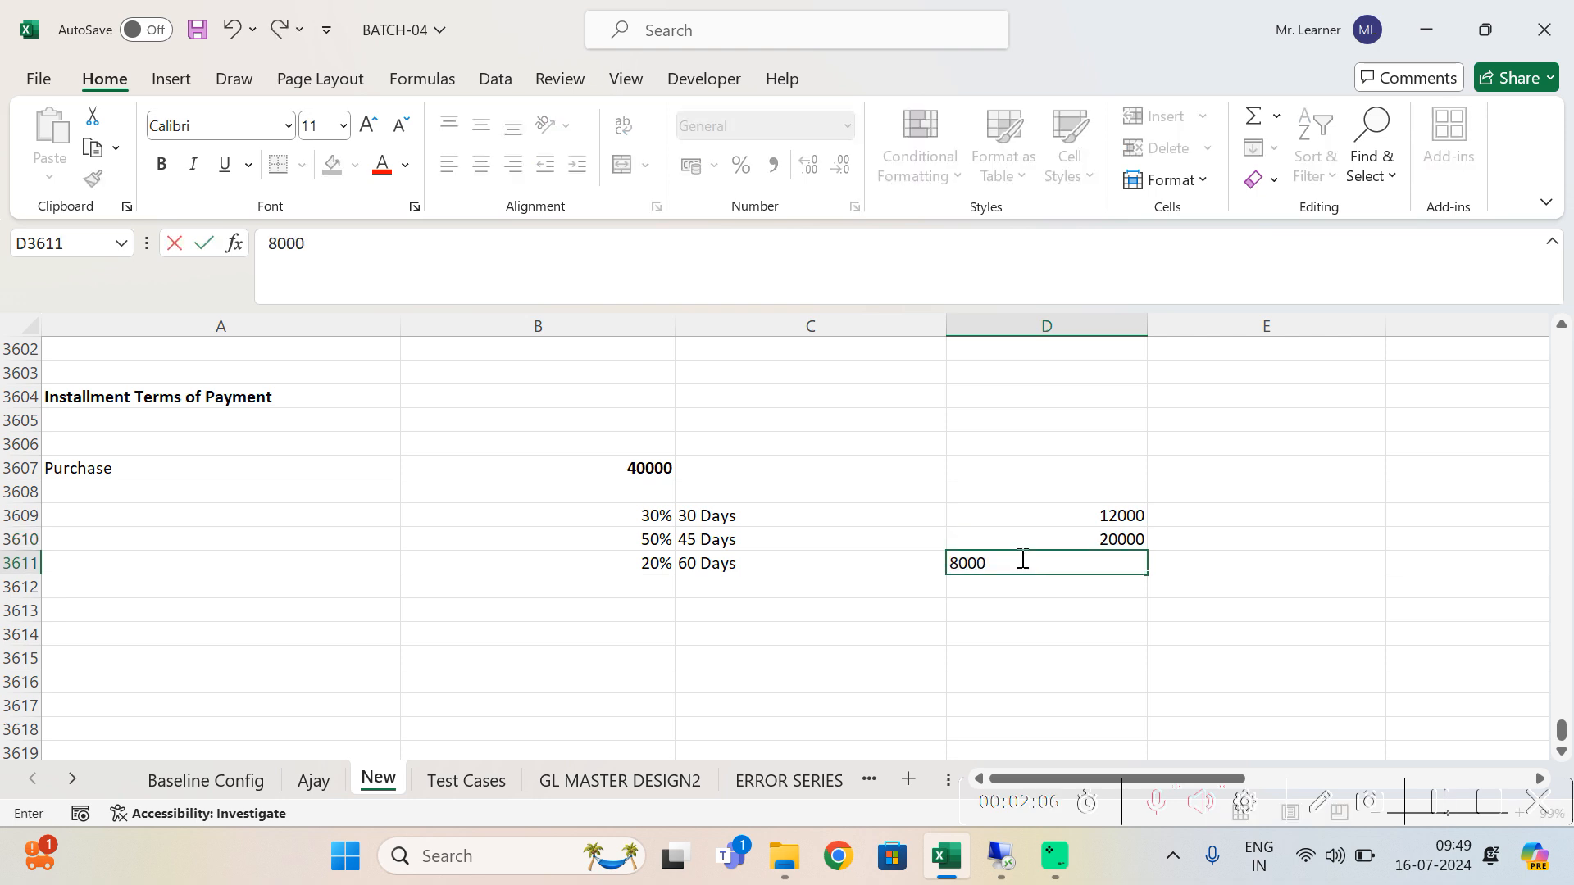
pyautogui.press('Return')
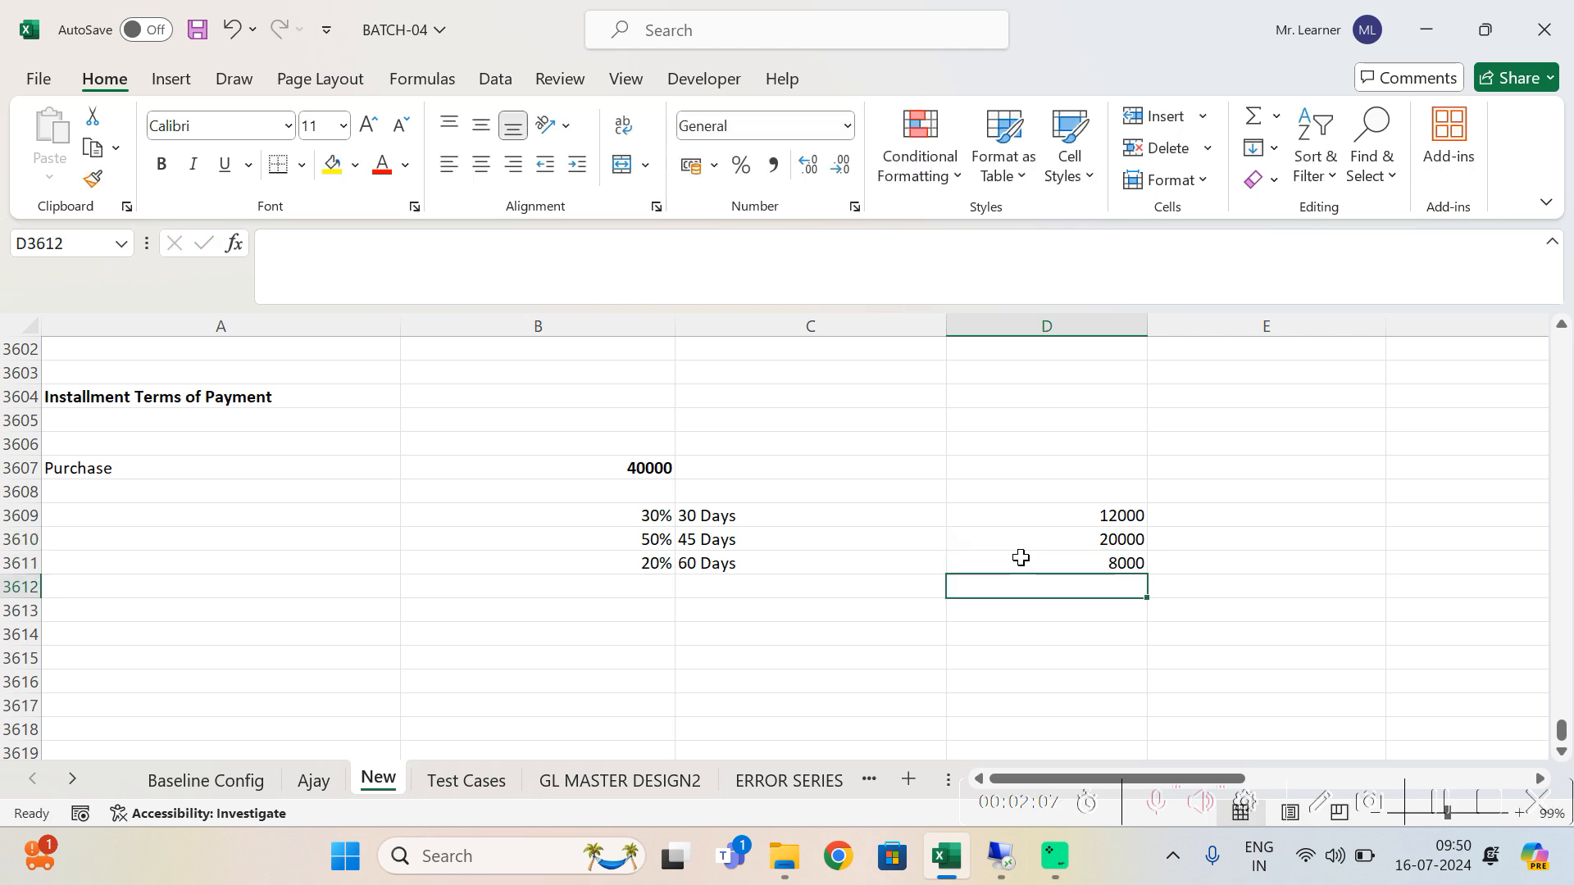
pyautogui.click(1116, 518)
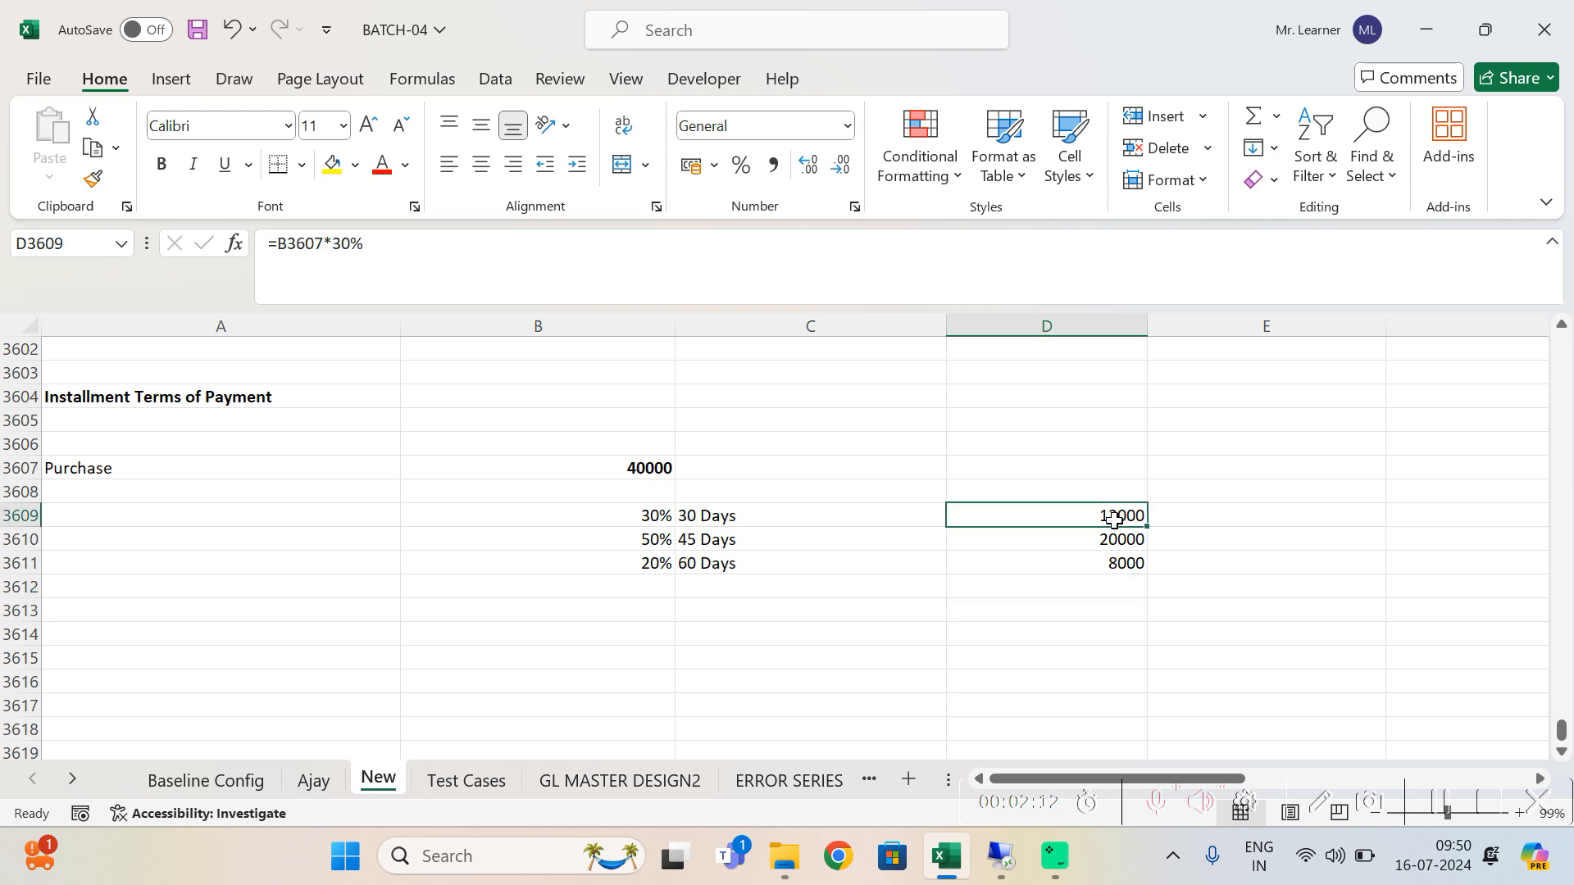
pyautogui.click(732, 518)
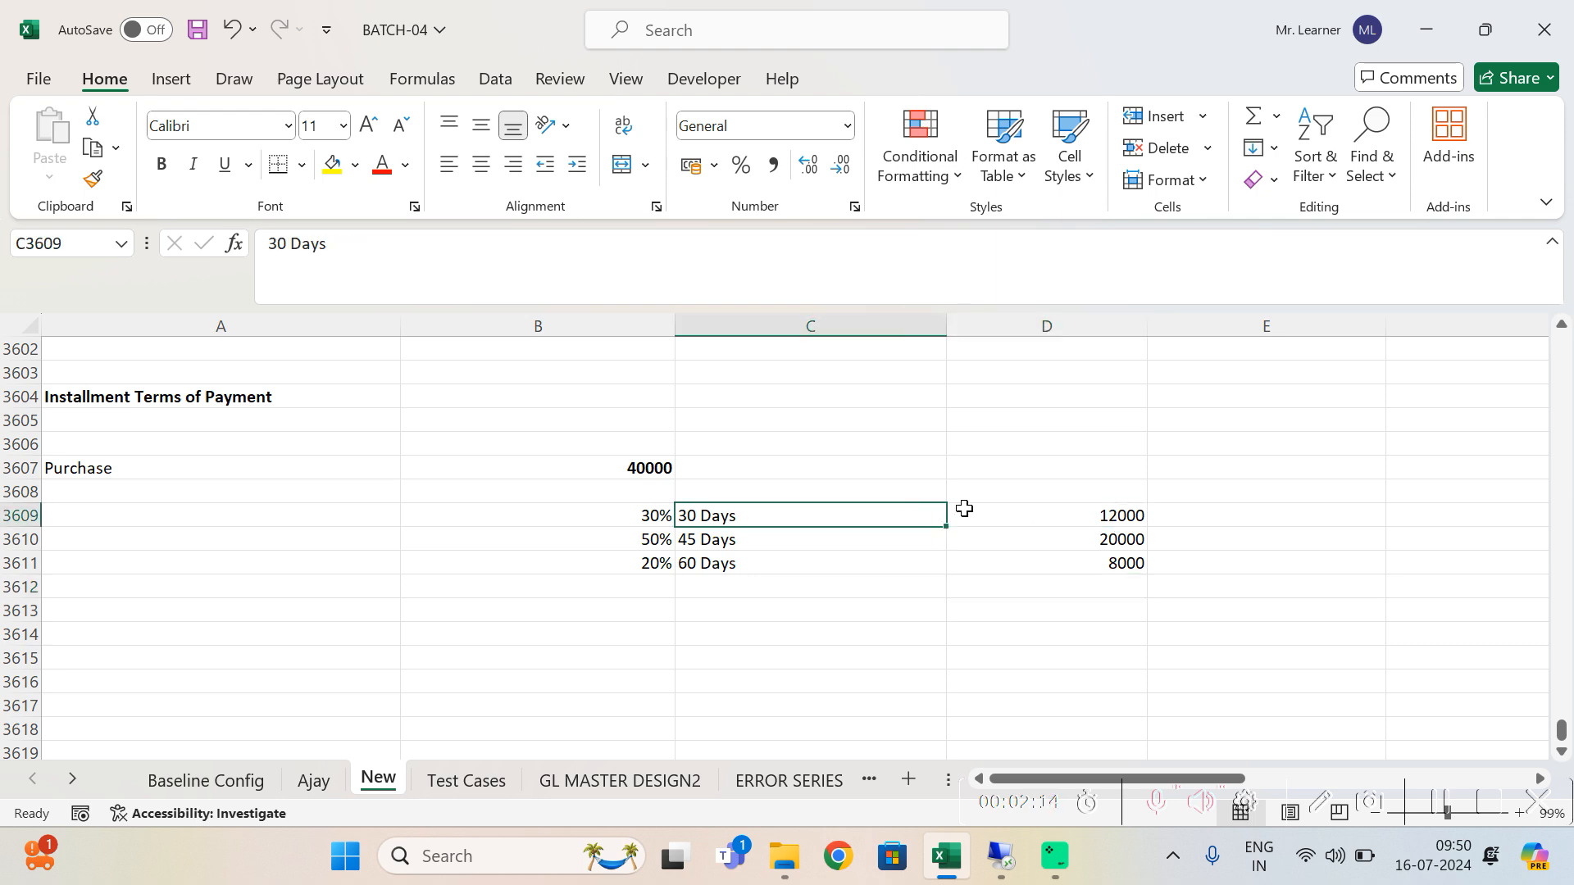
pyautogui.click(1115, 539)
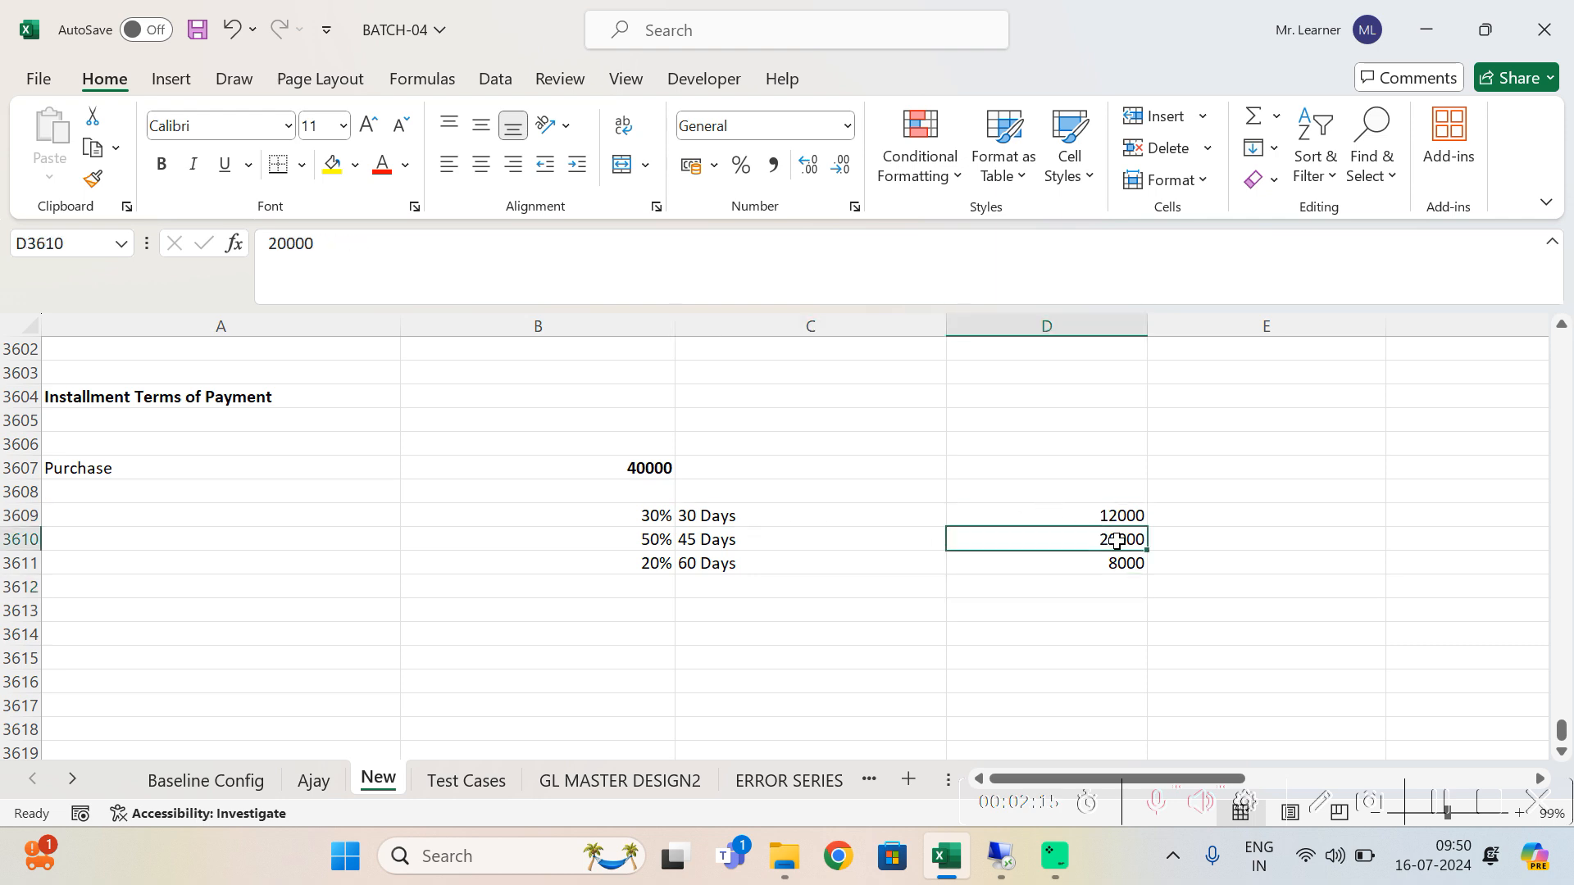
pyautogui.click(724, 541)
pyautogui.click(1128, 566)
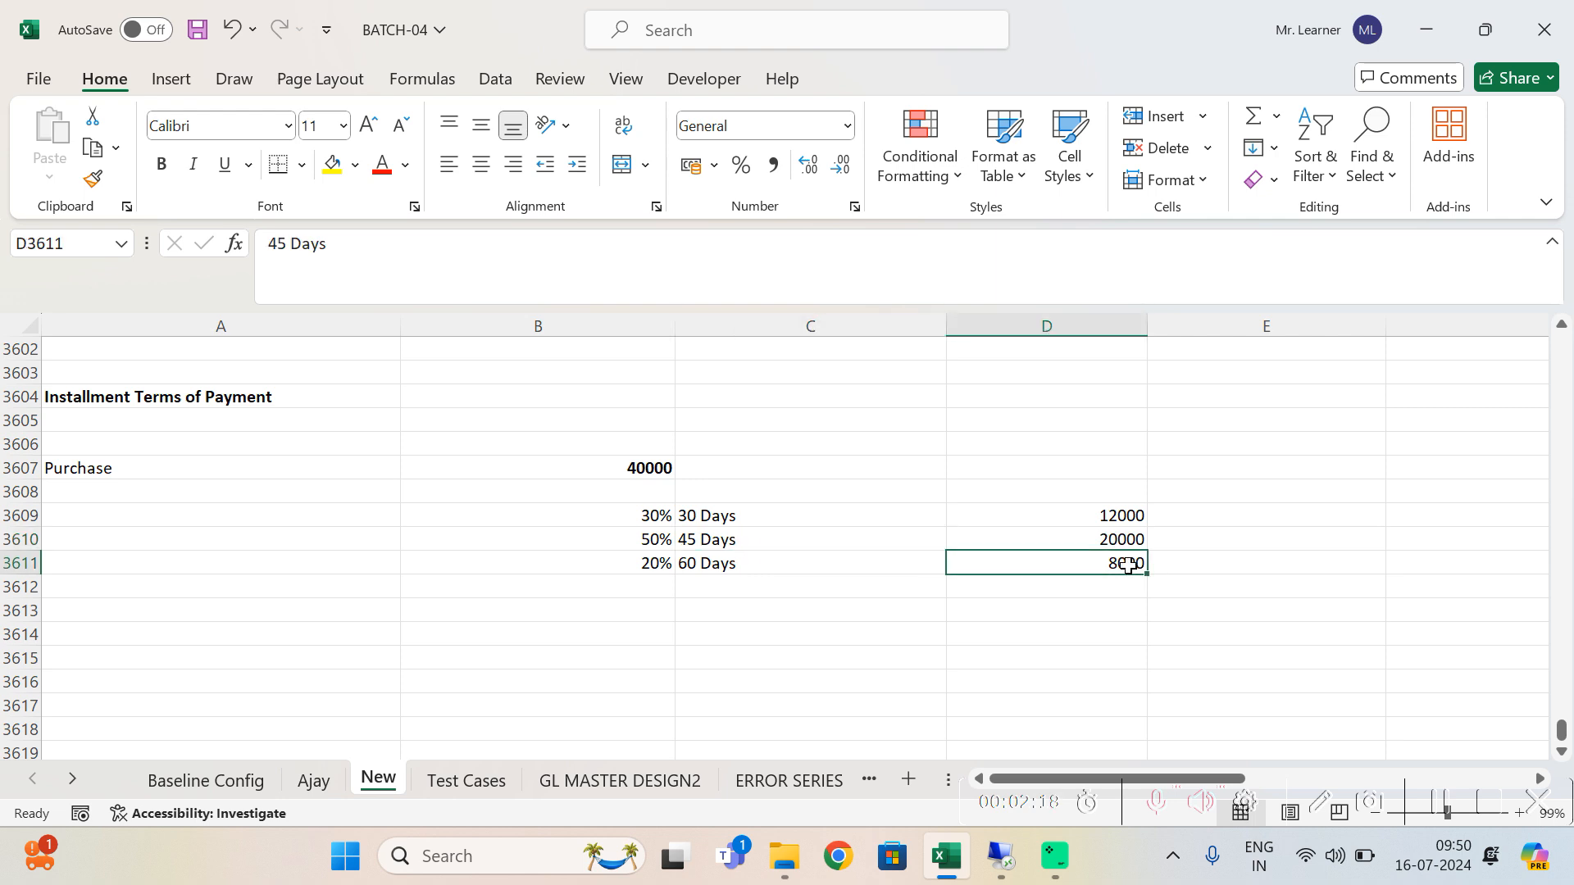
pyautogui.click(727, 565)
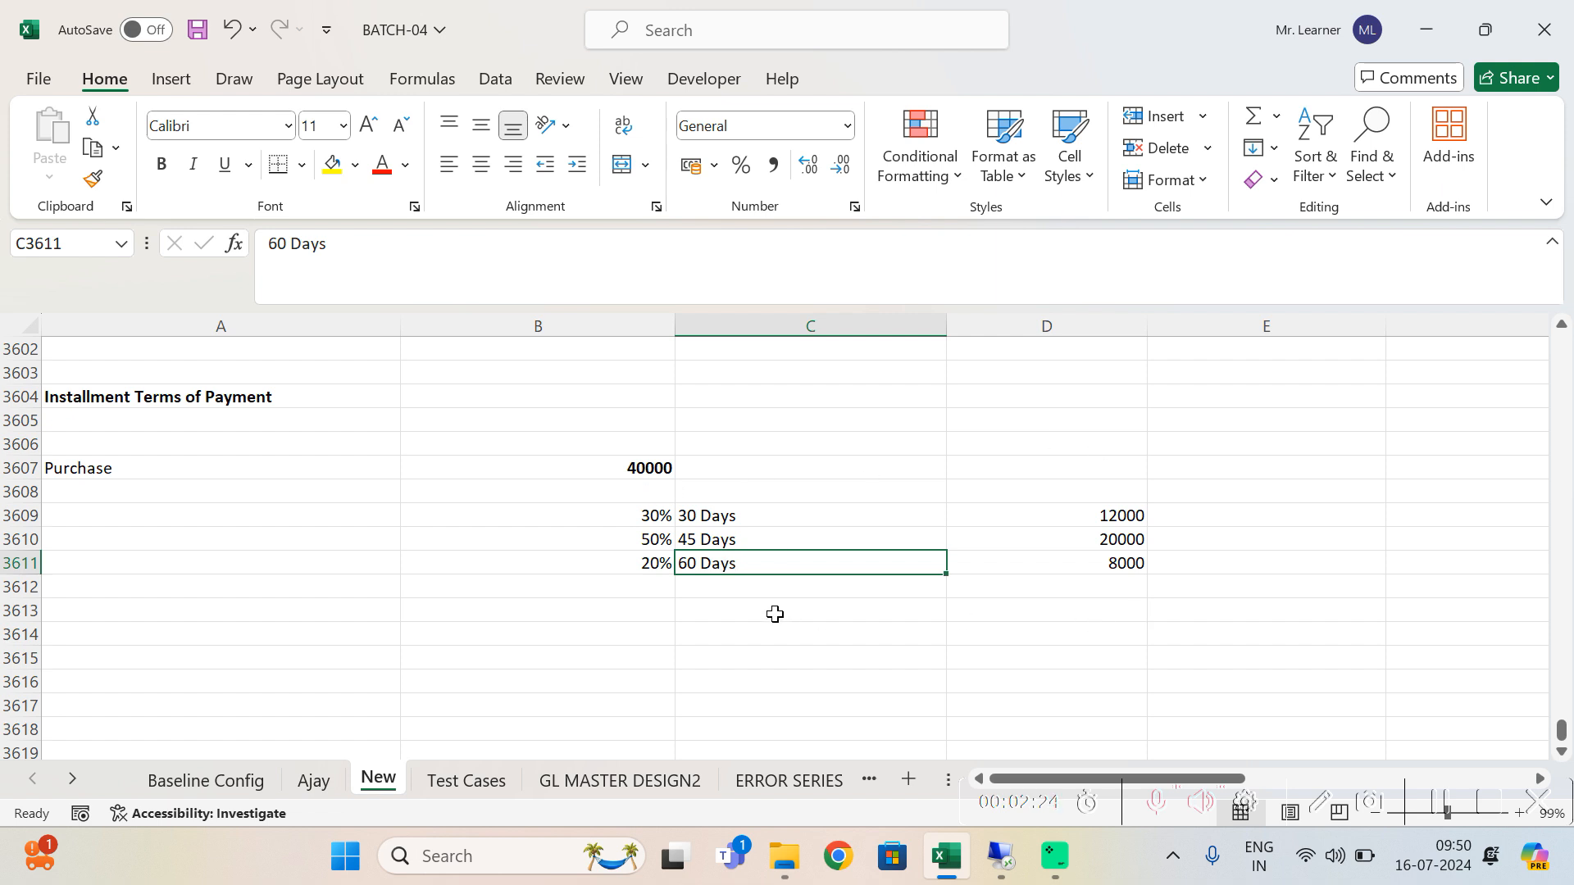
# Step: Bold the due-day entries 30 Days, 45 Days and 60 Days in C3609 to C3611
pyautogui.click(742, 520)
pyautogui.hotkey('ctrl', 'b')
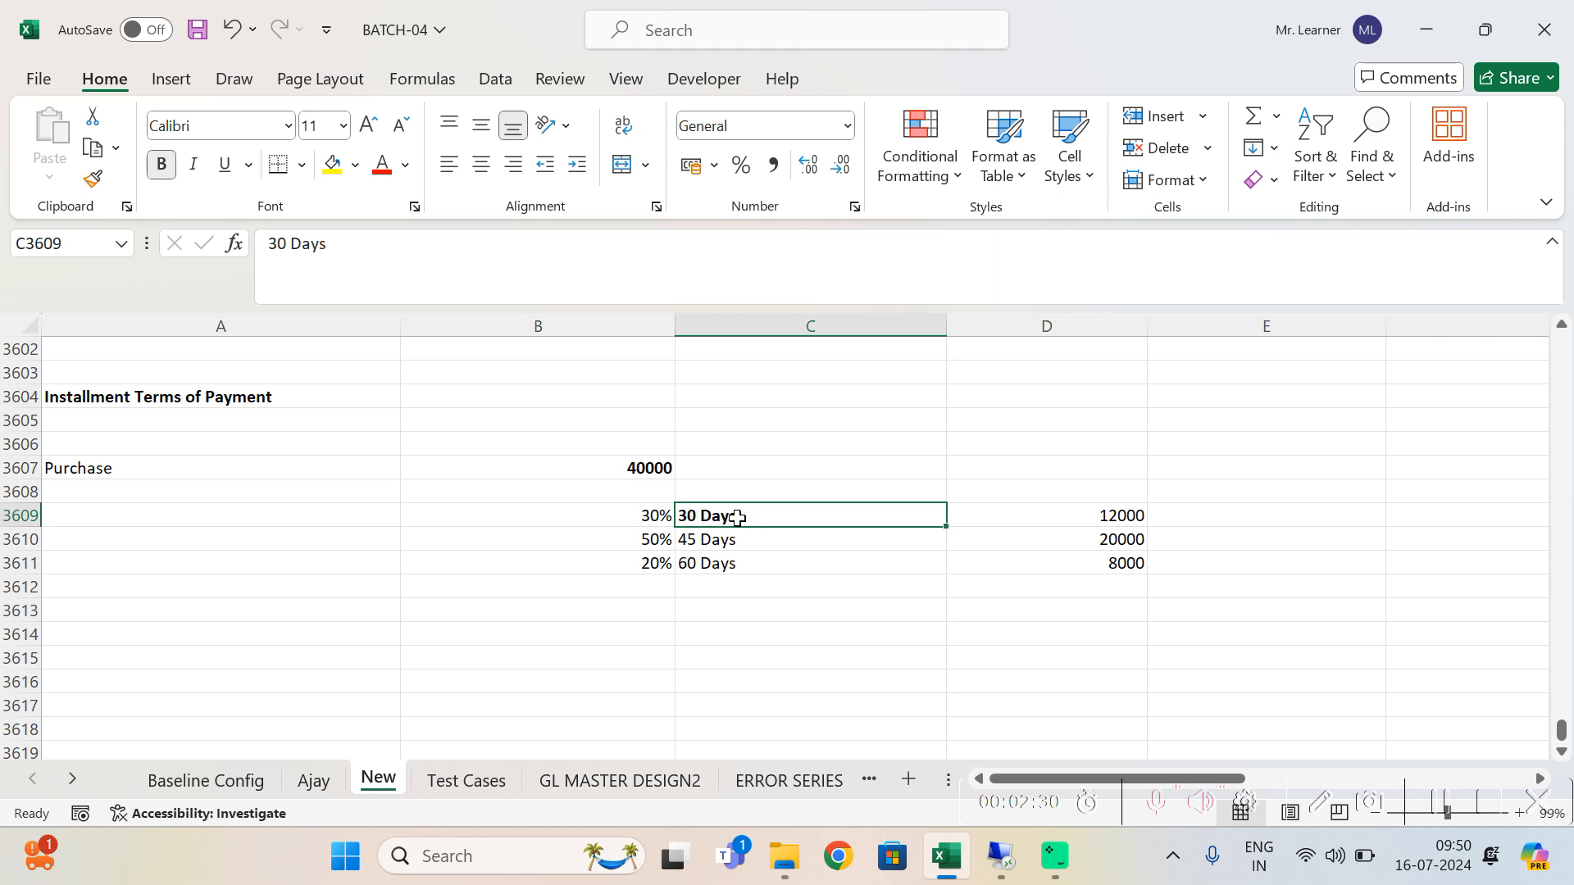
pyautogui.click(723, 539)
pyautogui.hotkey('ctrl', 'b')
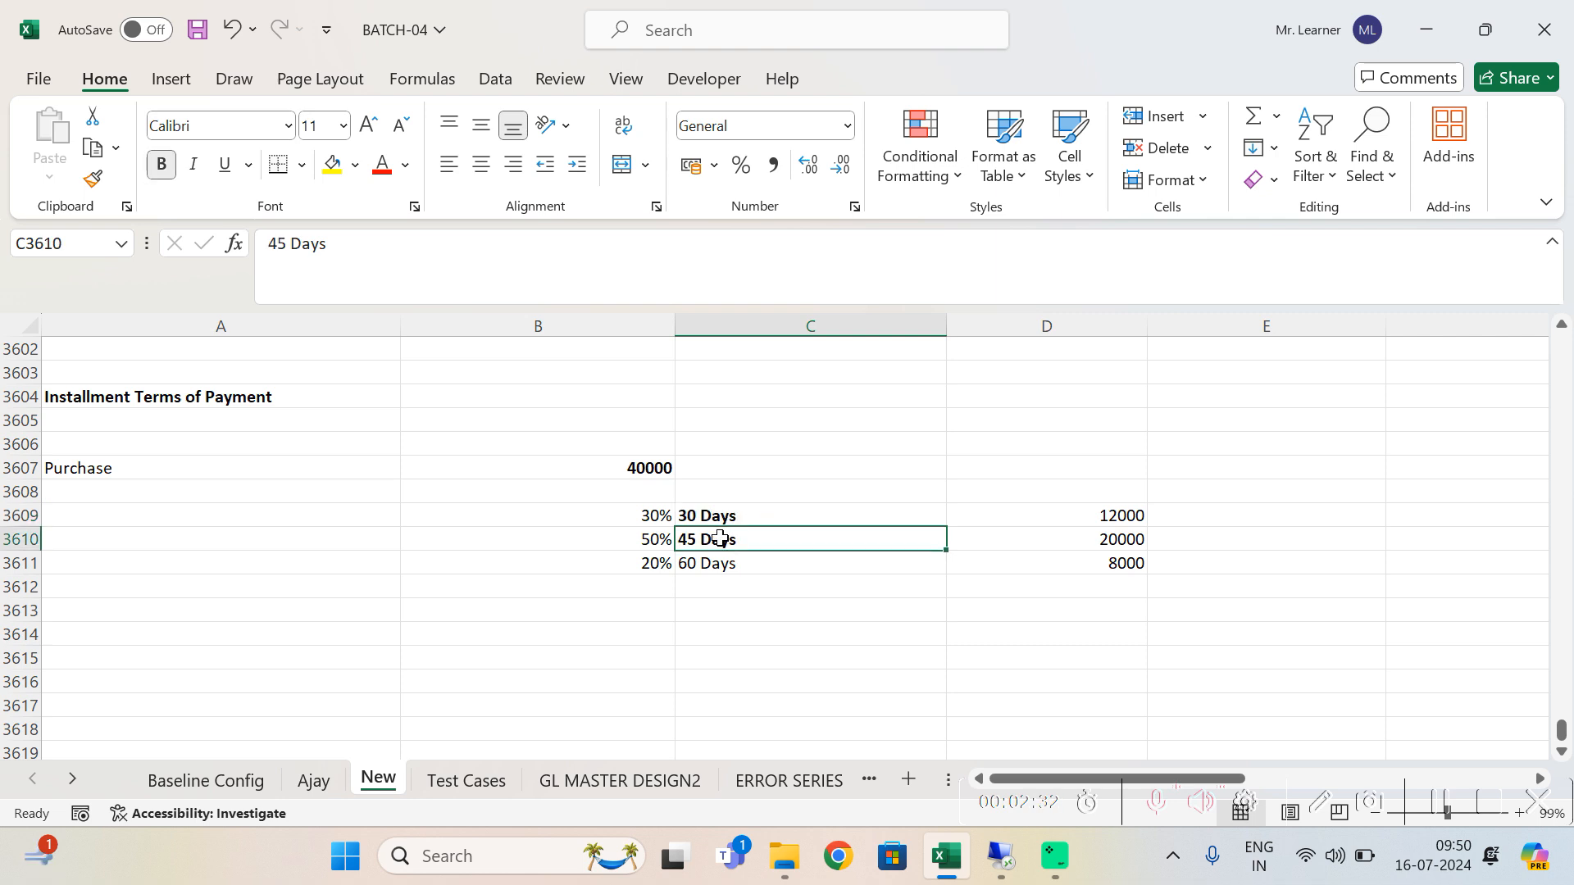
pyautogui.click(708, 562)
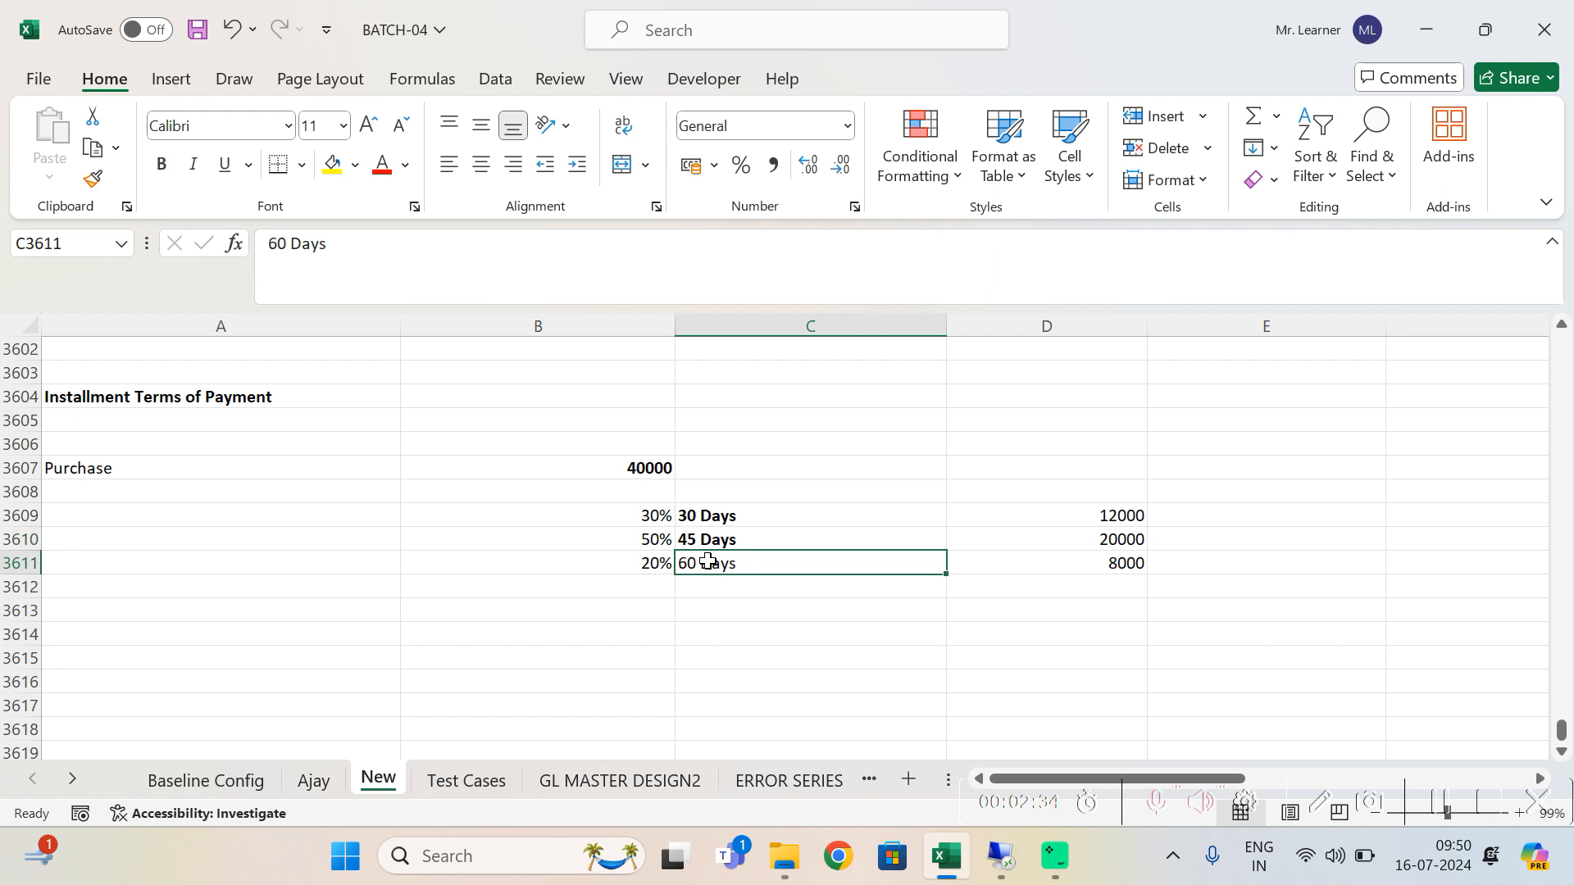
pyautogui.hotkey('ctrl', 'b')
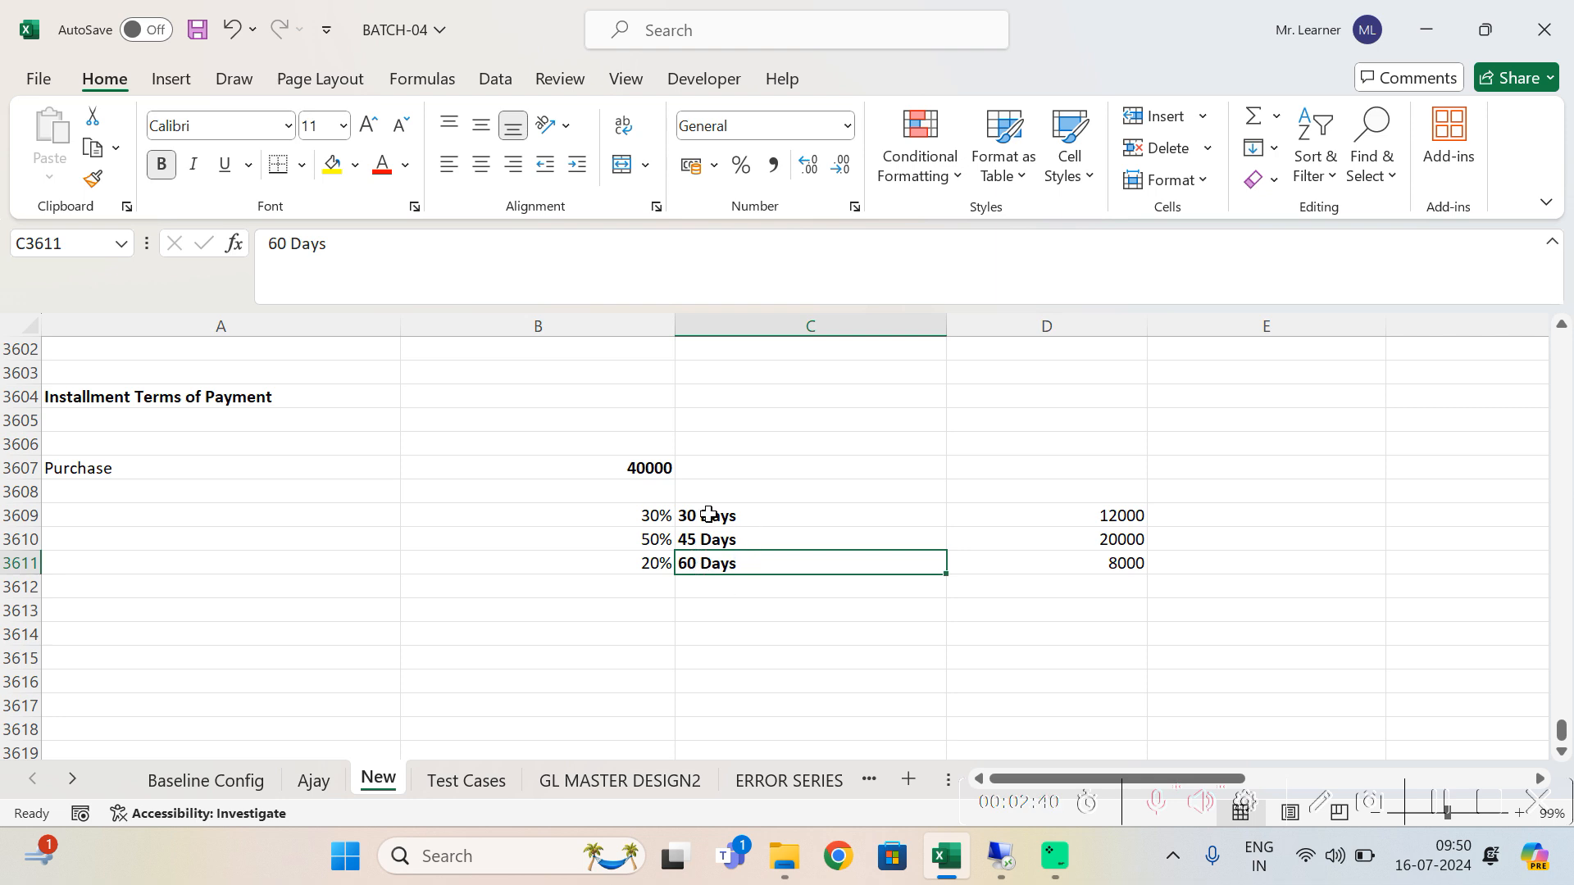
pyautogui.click(191, 393)
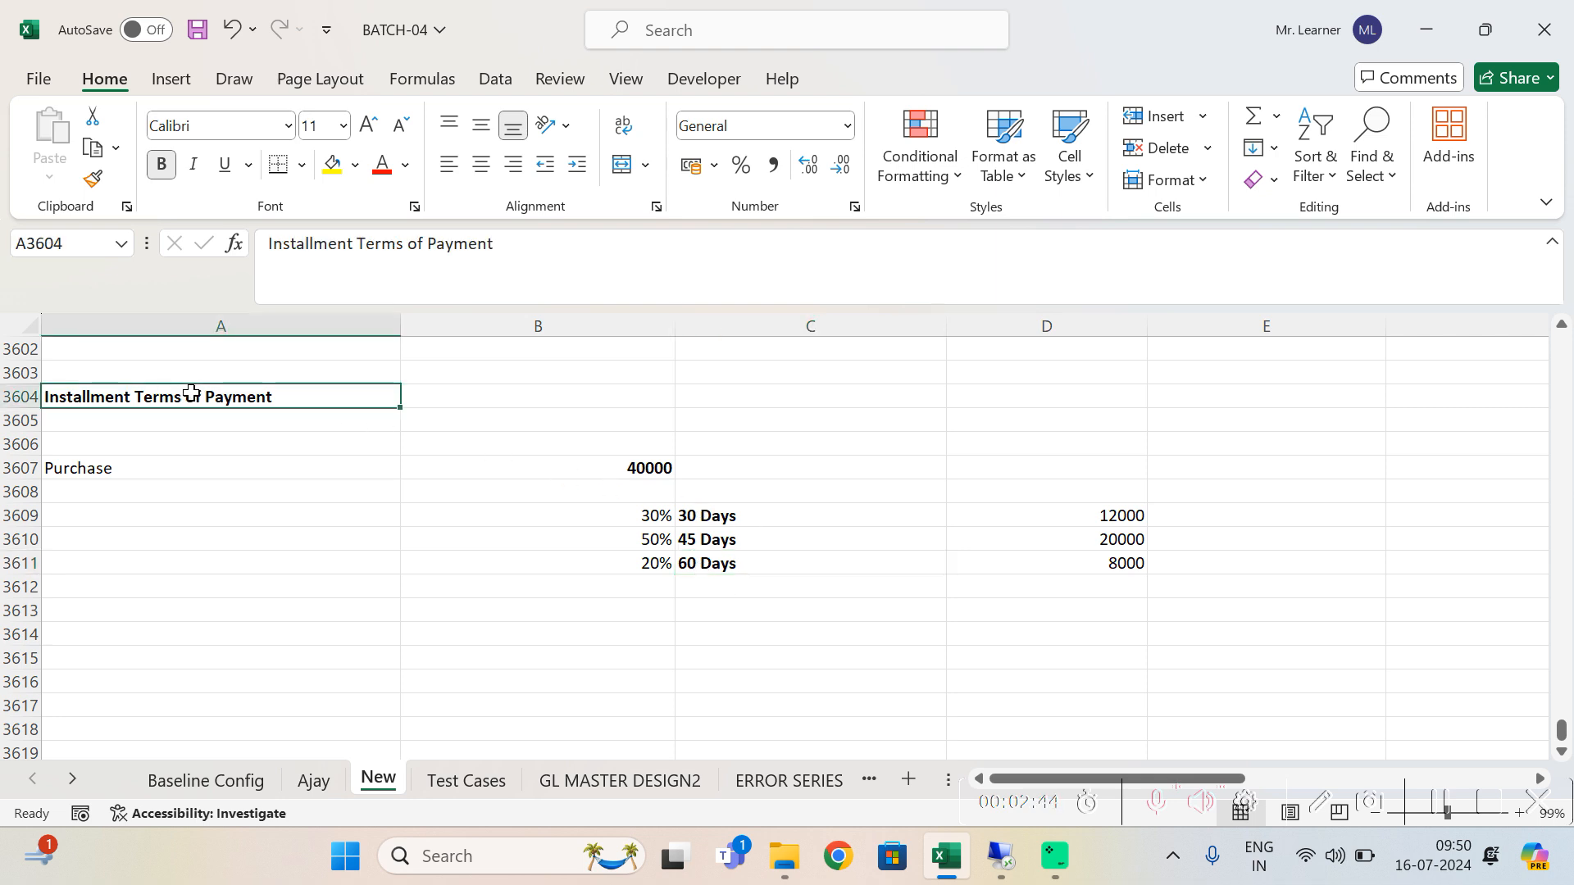
# Step: Switch to SAP, leave the company code global data view, and open the implementation guide through transaction SPRO
pyautogui.click(1003, 858)
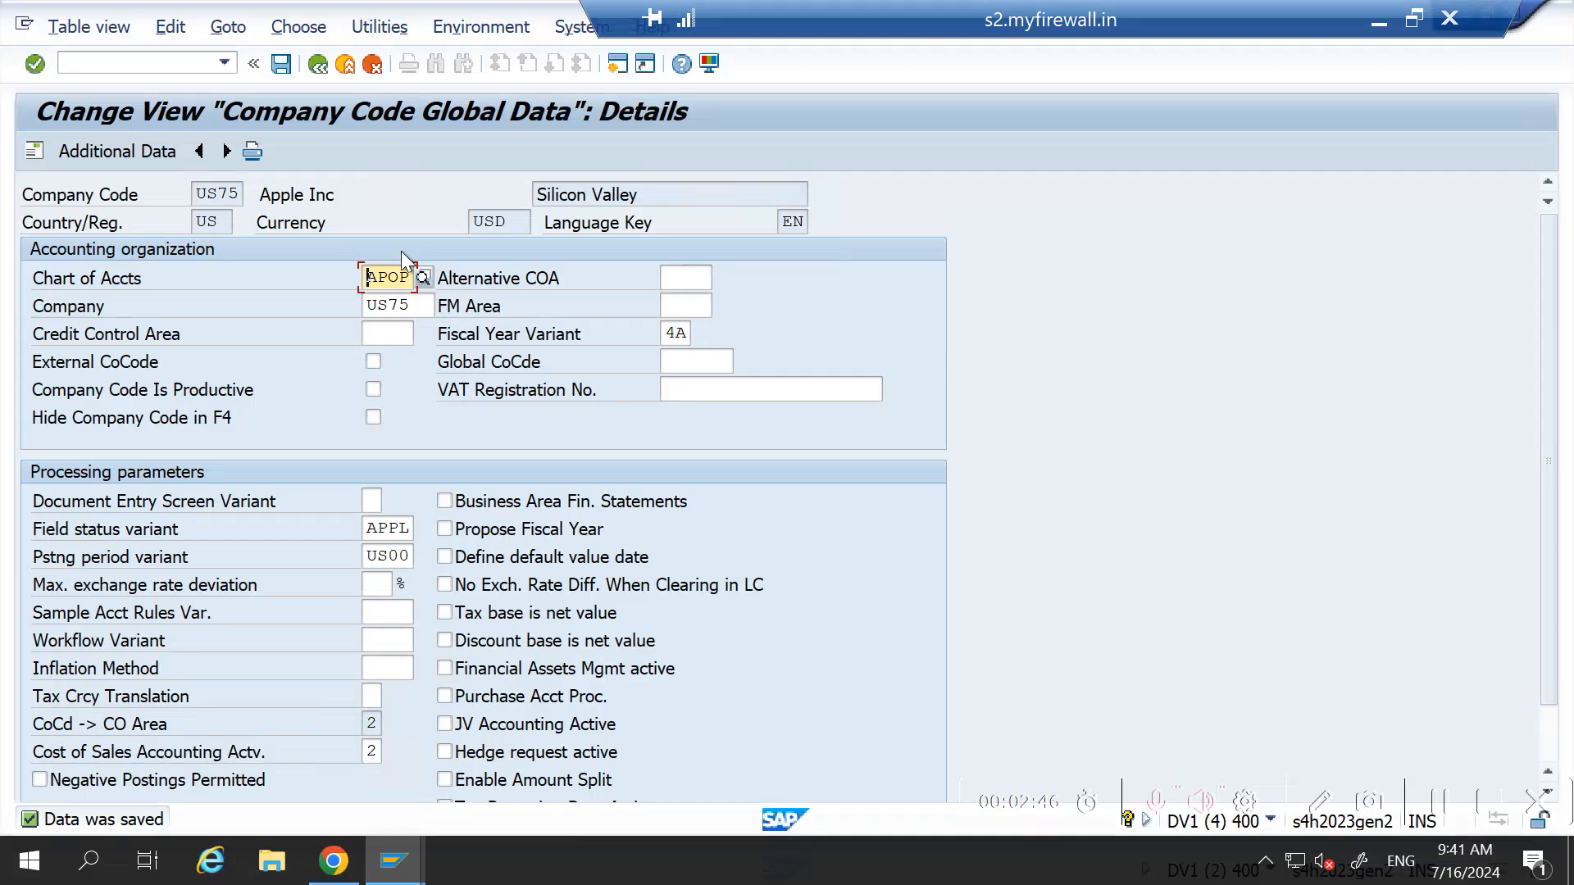
pyautogui.click(349, 65)
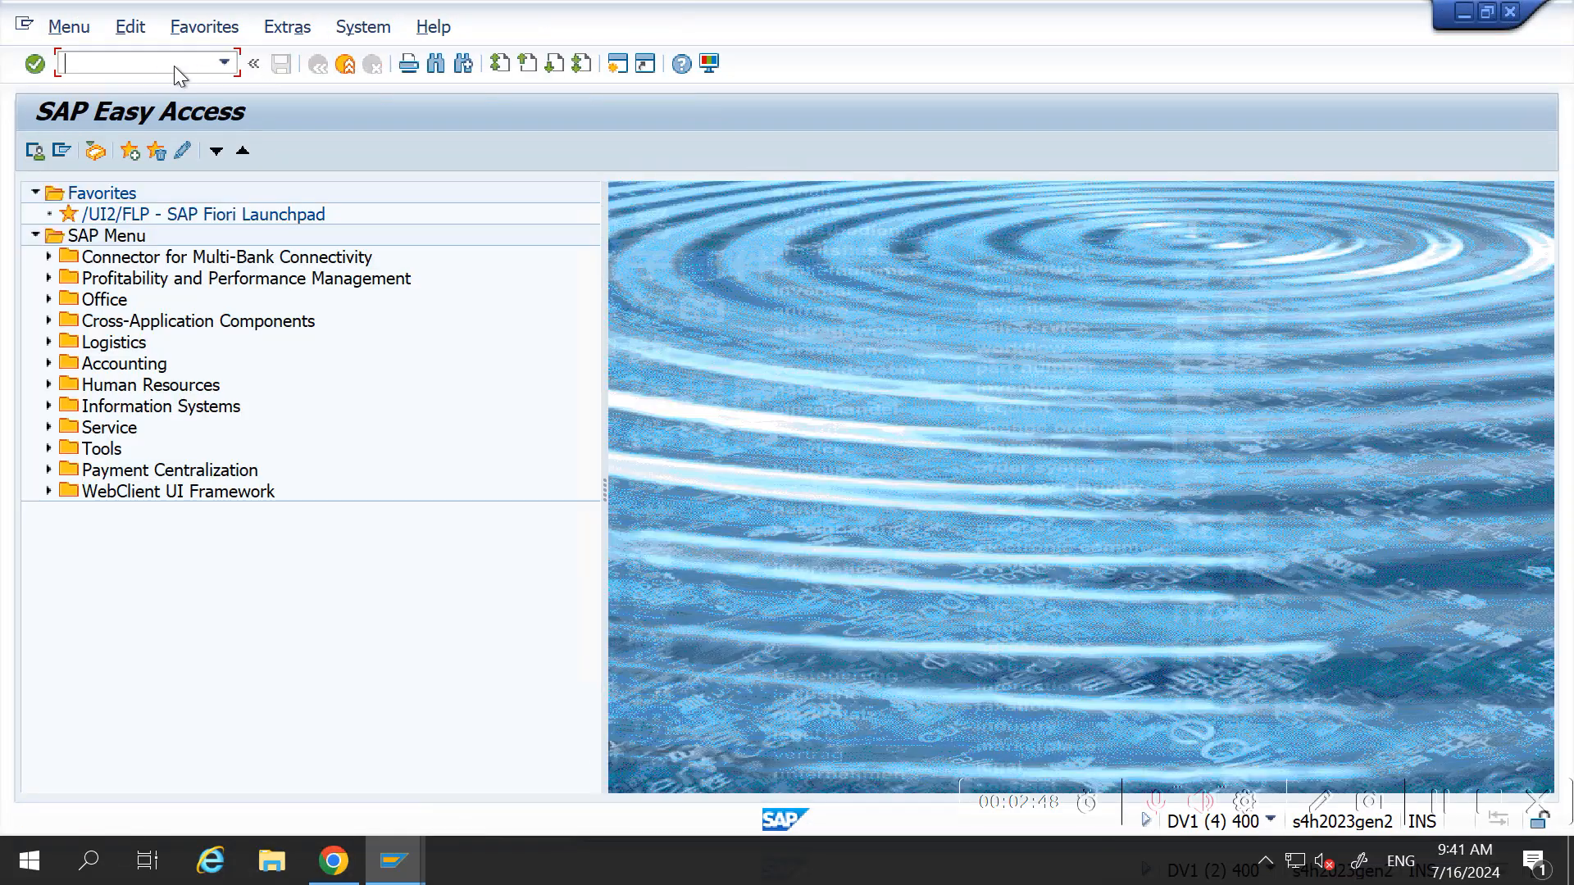
pyautogui.write('spro')
pyautogui.press('Return')
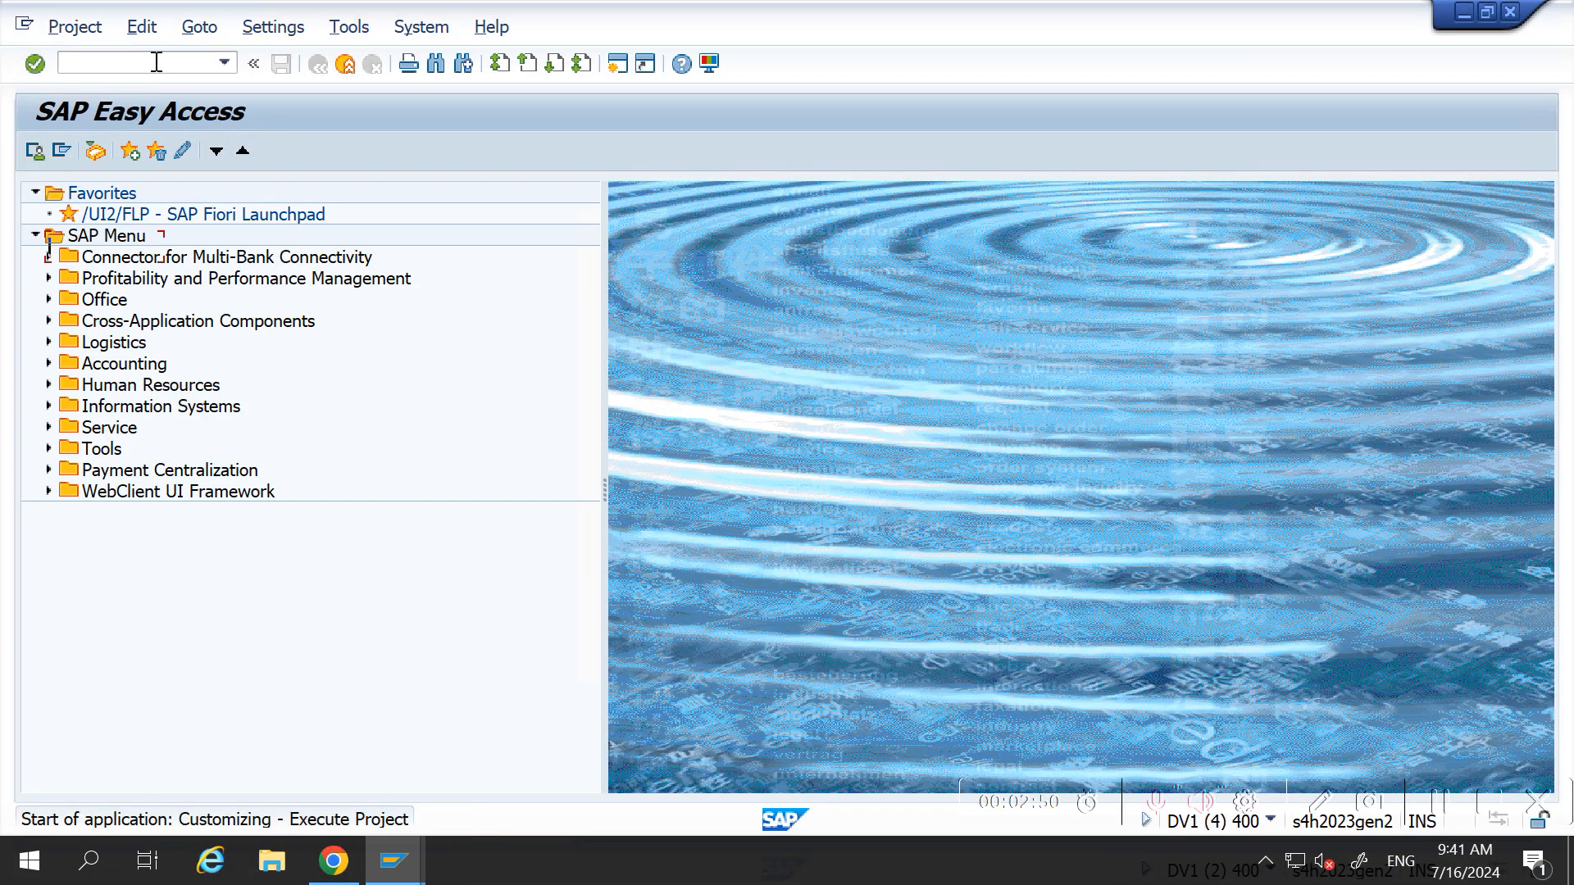
pyautogui.click(150, 151)
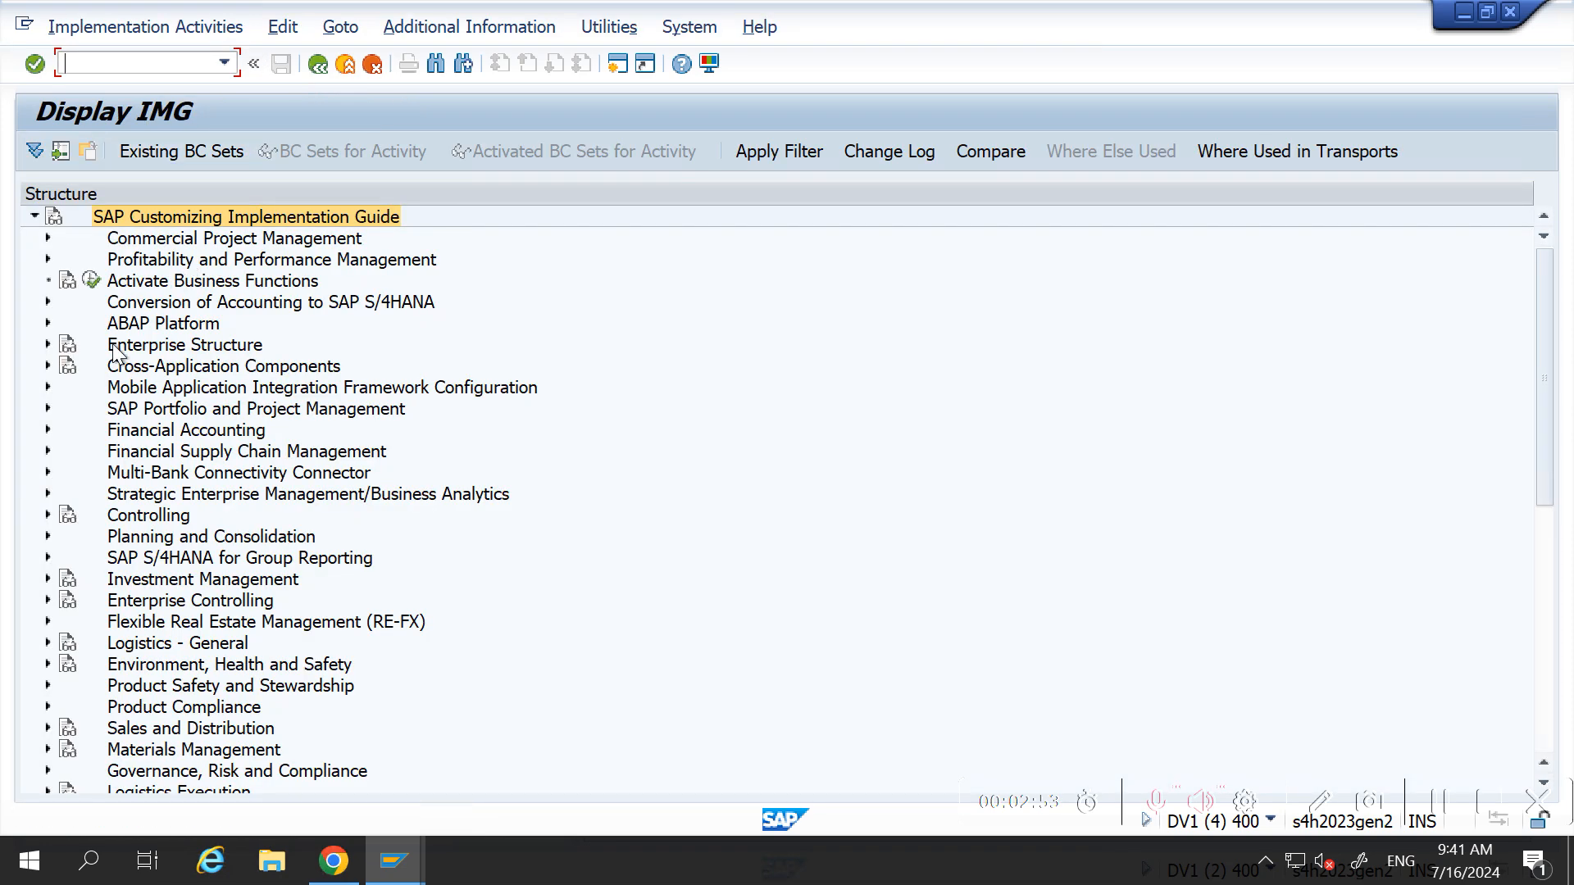
# Step: Expand Financial Accounting, Accounts Receivable and Accounts Payable, Business Transactions, down to the activities of Incoming Invoices/Credit Memos
pyautogui.click(48, 429)
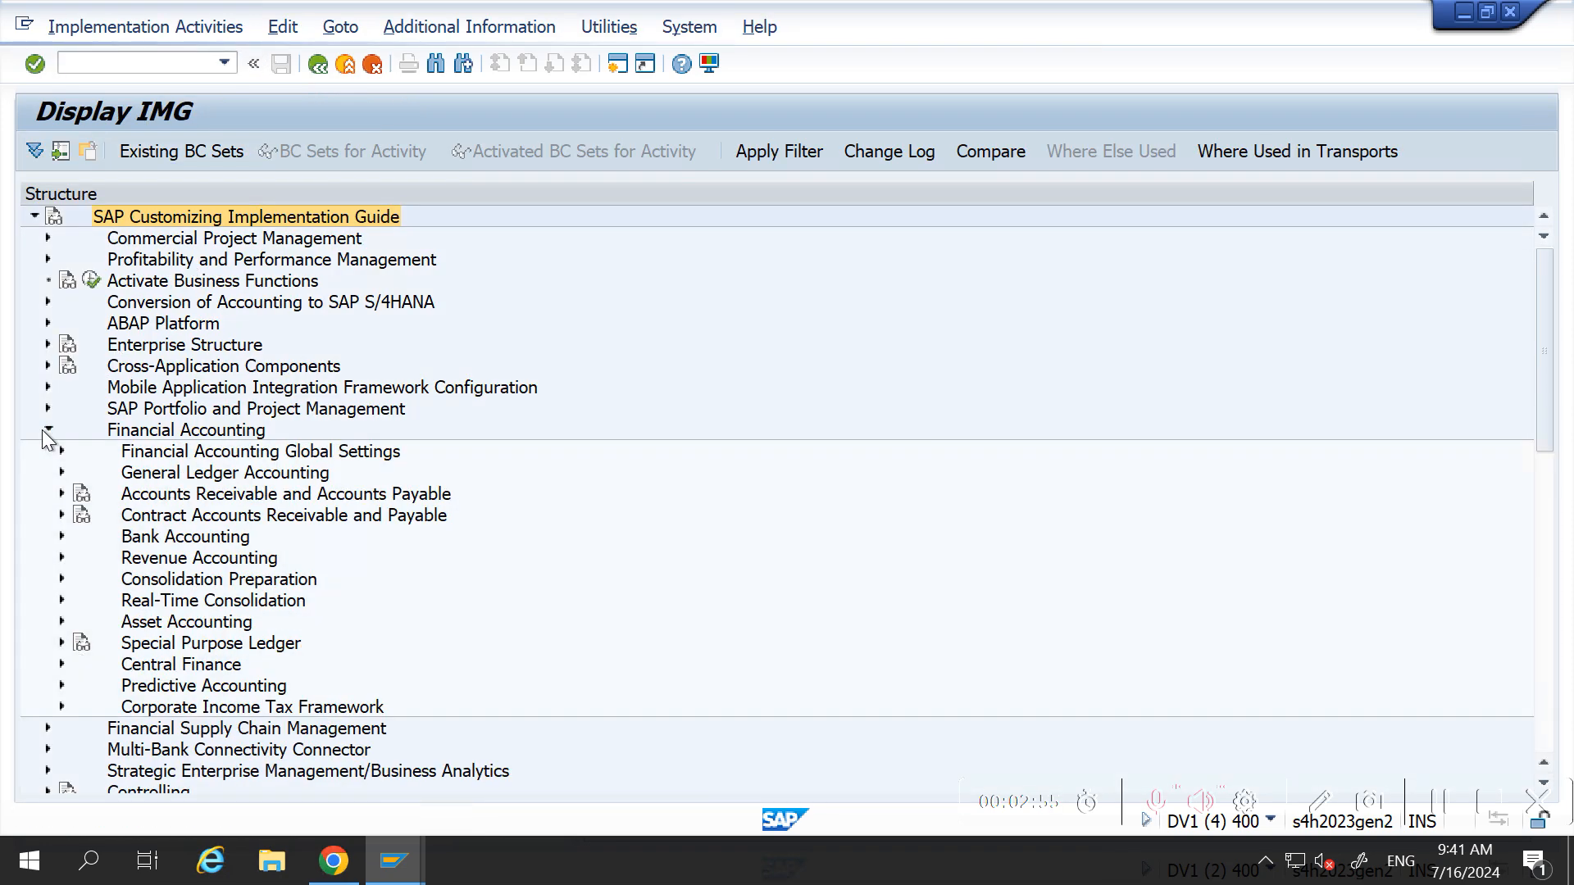
pyautogui.click(59, 493)
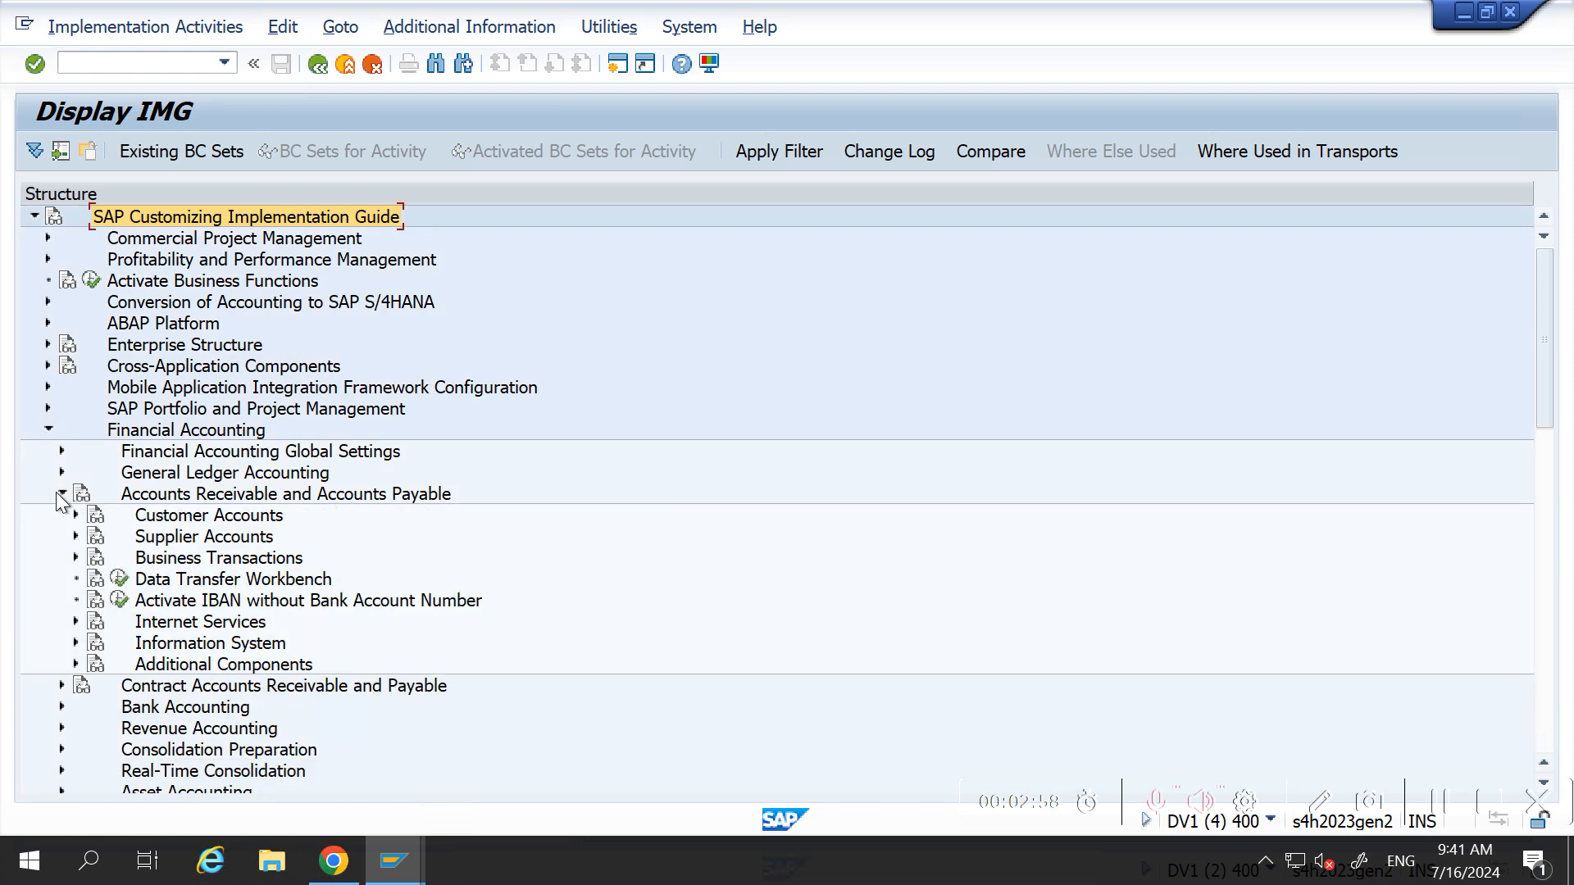
pyautogui.click(76, 558)
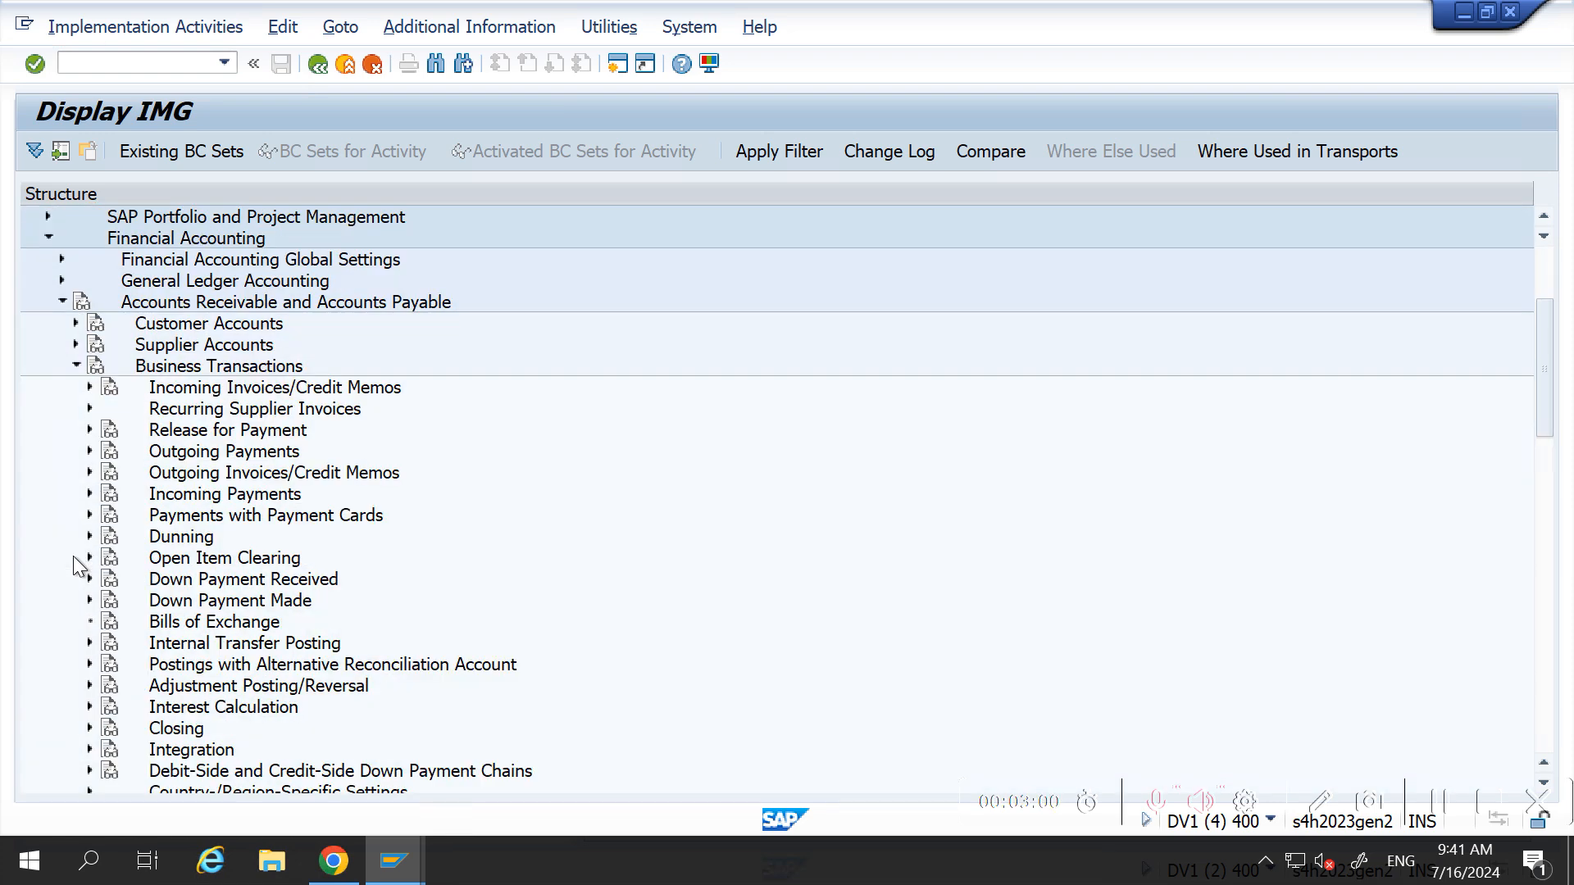
pyautogui.click(90, 388)
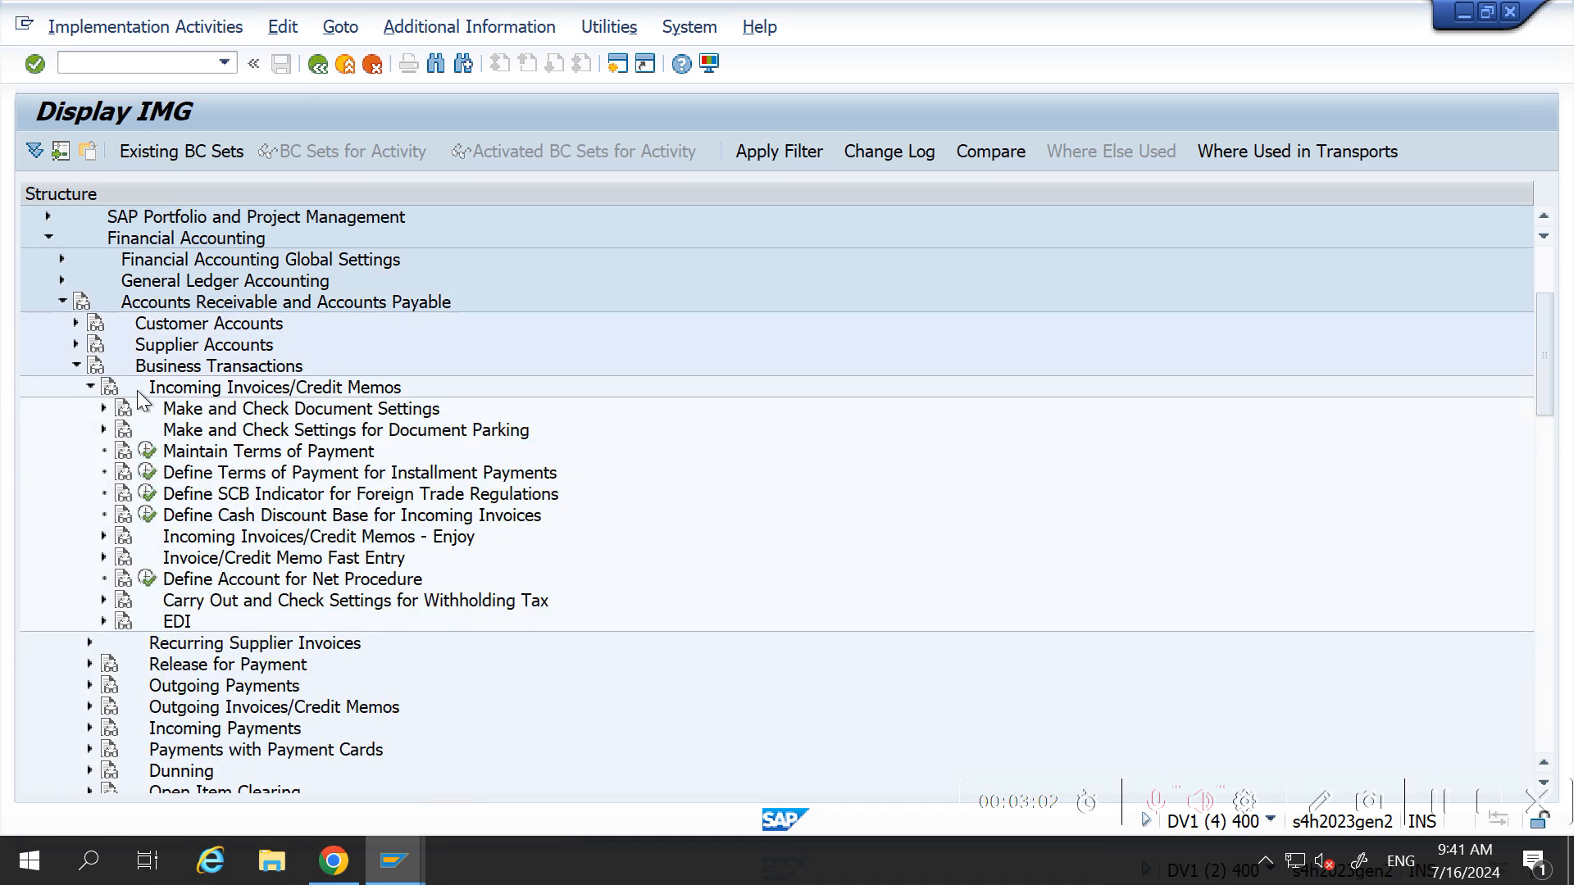
# Step: Display the IMG Activity keys for Maintain Terms of Payment and its neighbouring activities, widening the Additional Information column
pyautogui.click(350, 459)
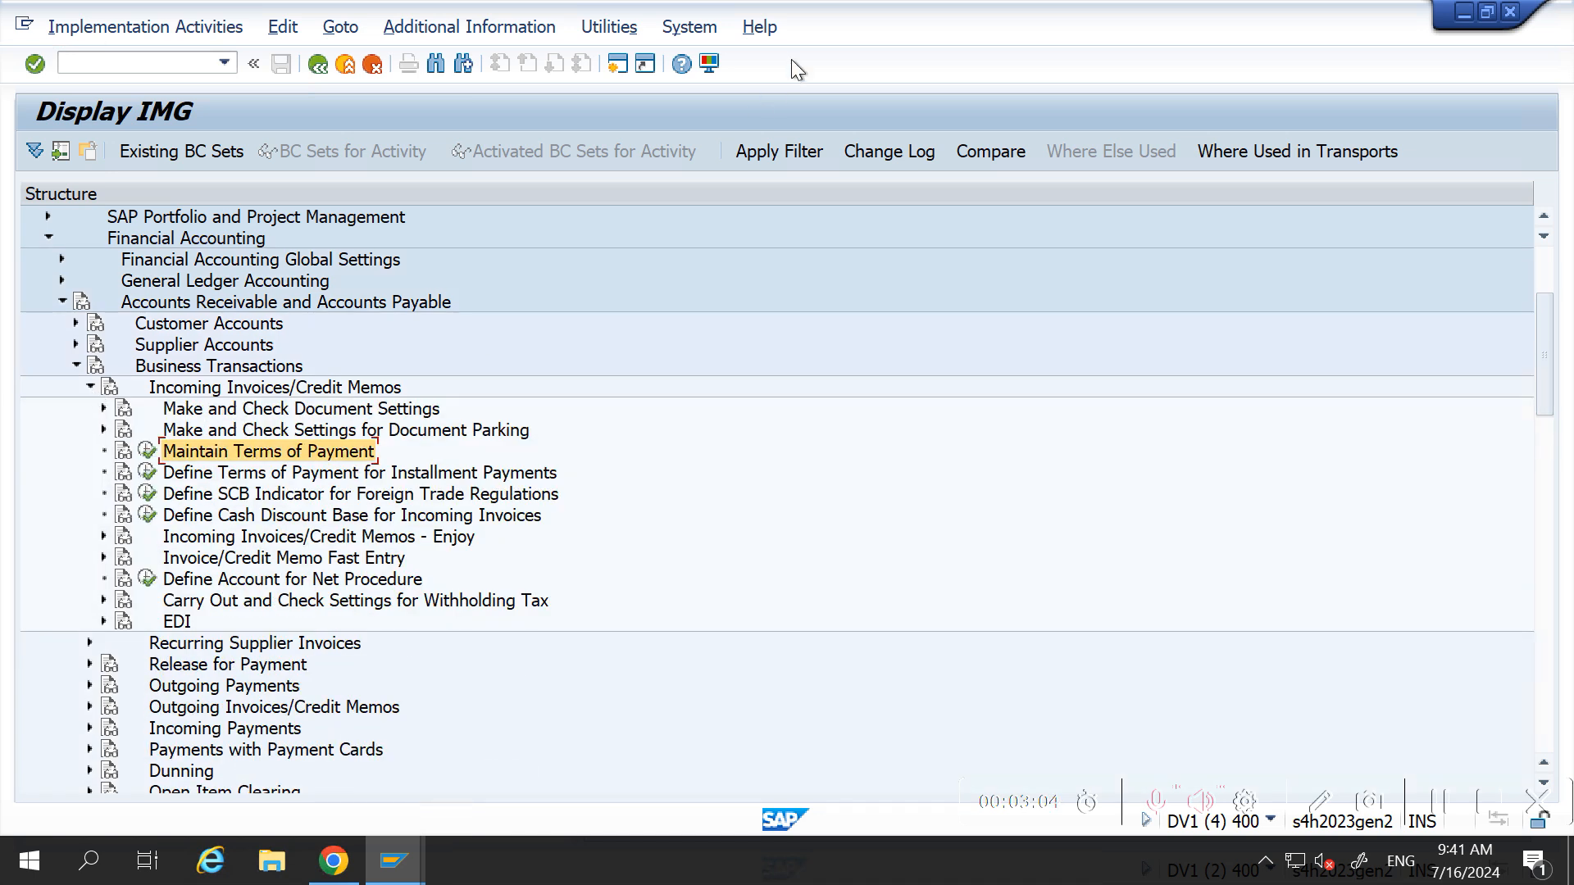
pyautogui.click(535, 25)
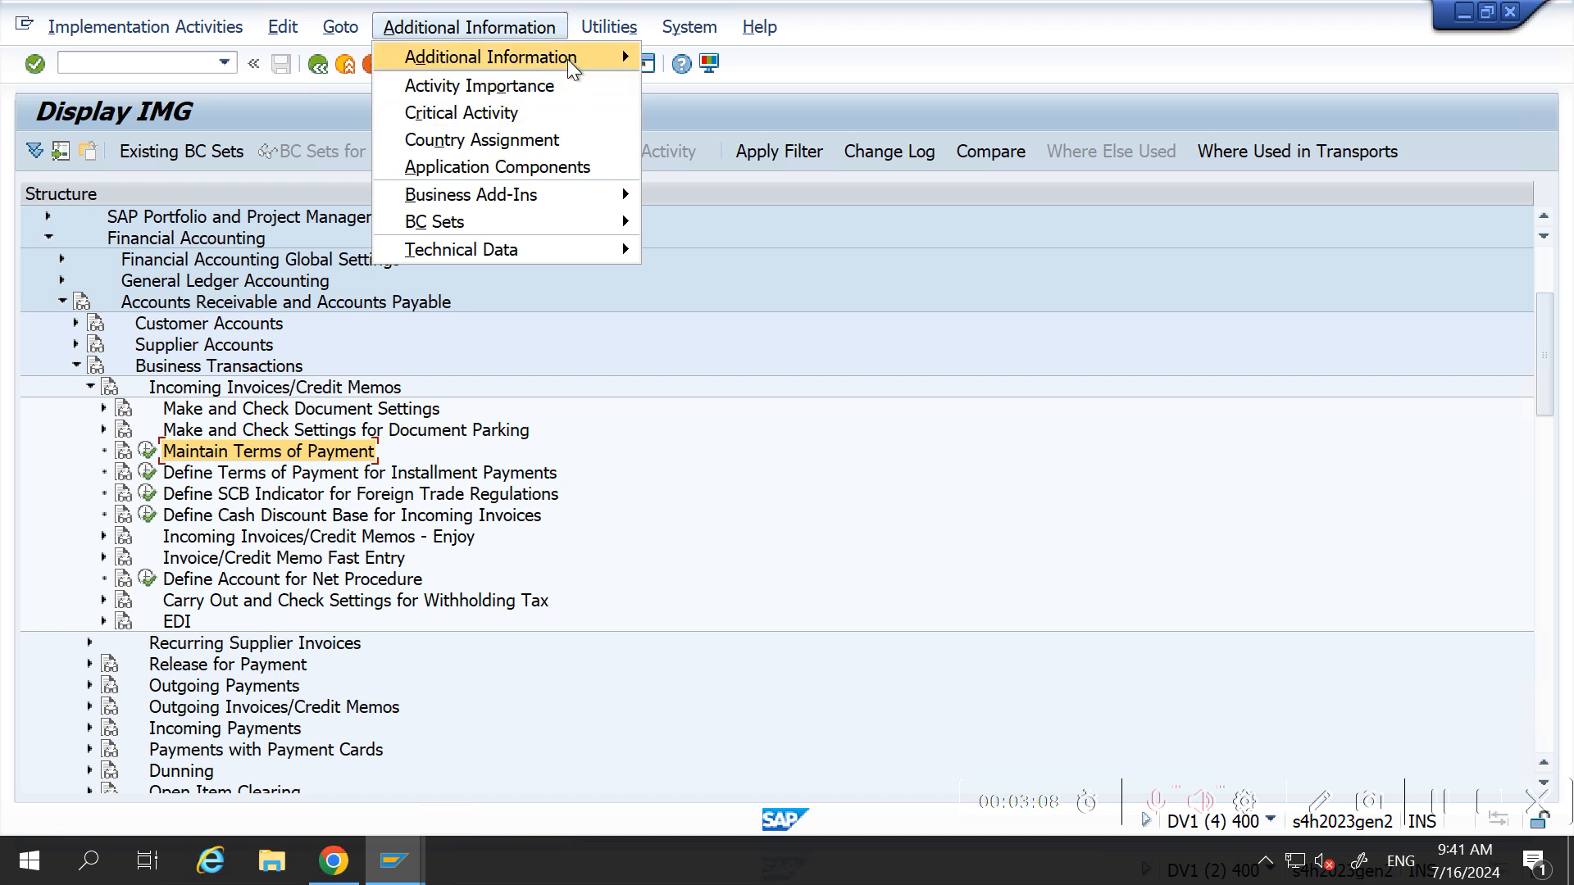
pyautogui.moveTo(566, 58)
pyautogui.moveTo(726, 94)
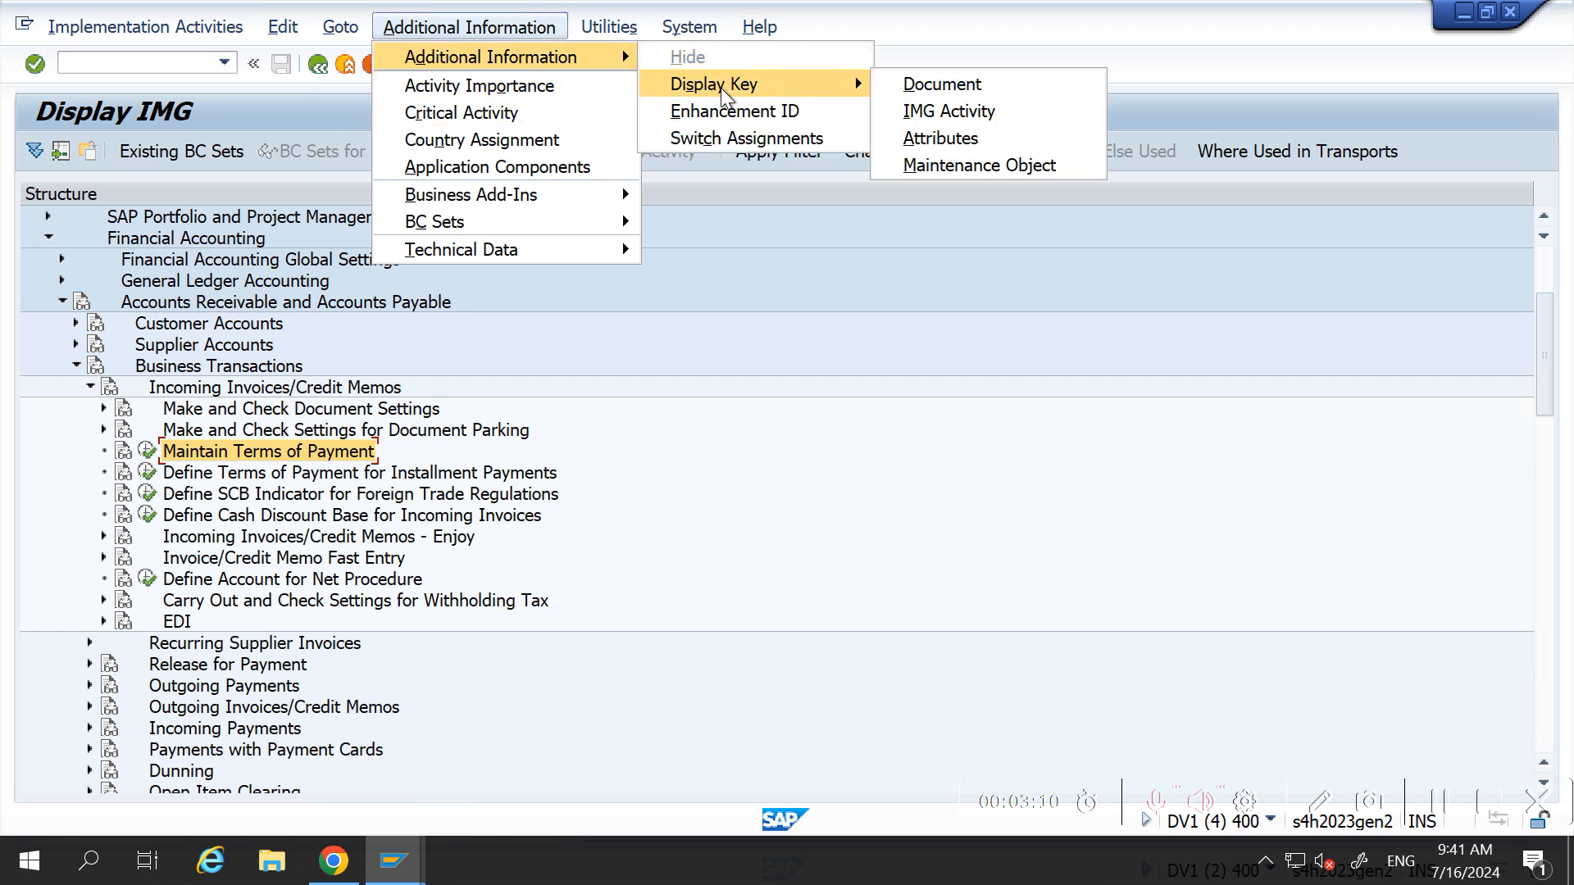
pyautogui.click(951, 125)
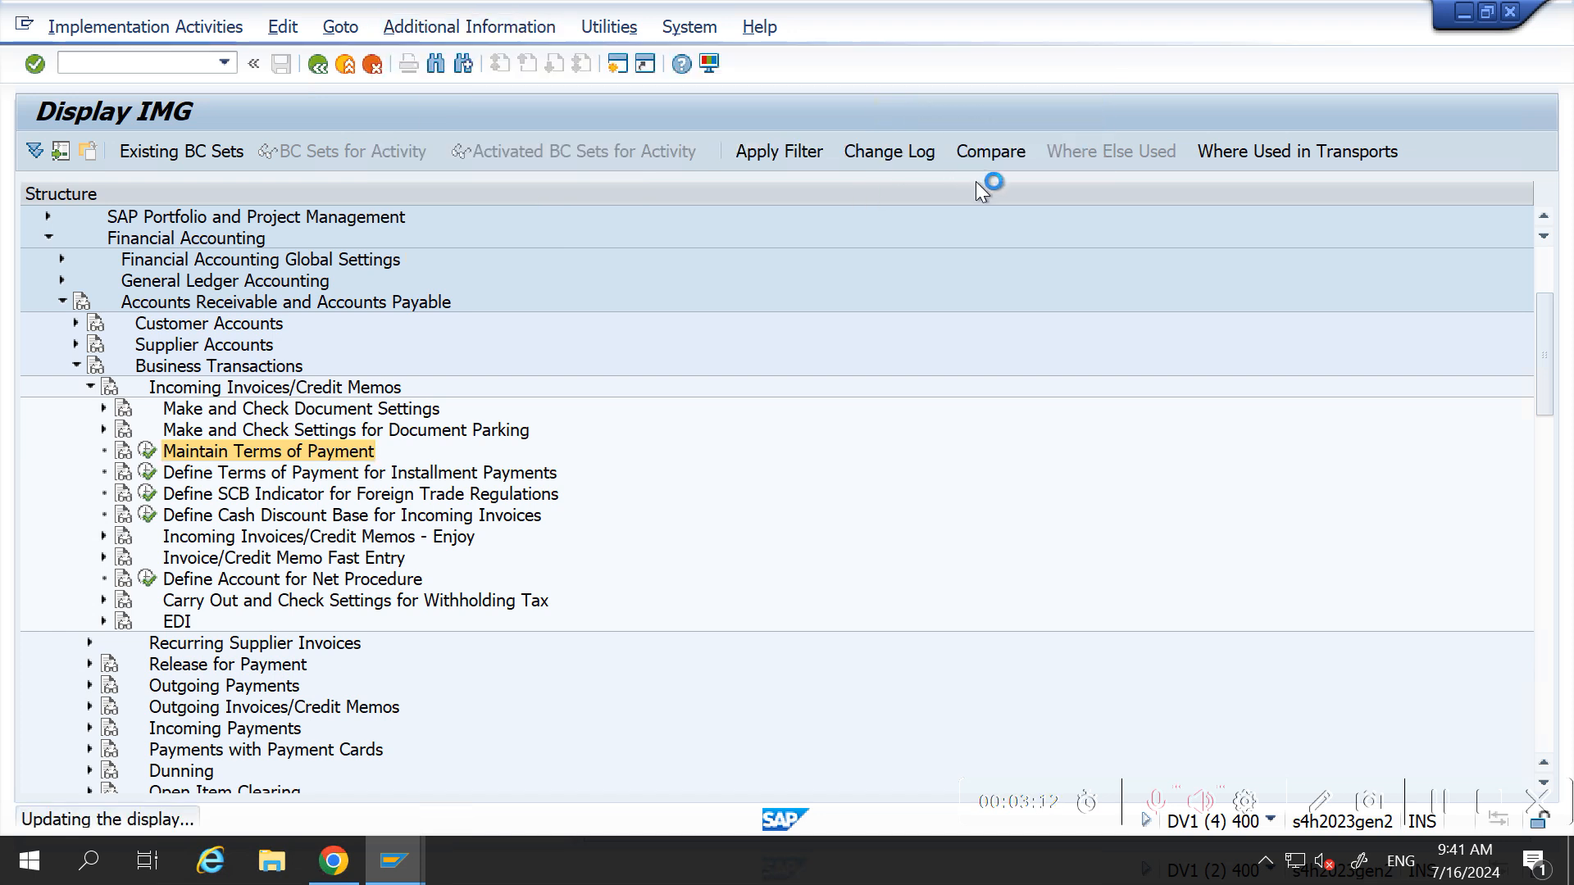
pyautogui.moveTo(953, 194); pyautogui.dragTo(1041, 197)
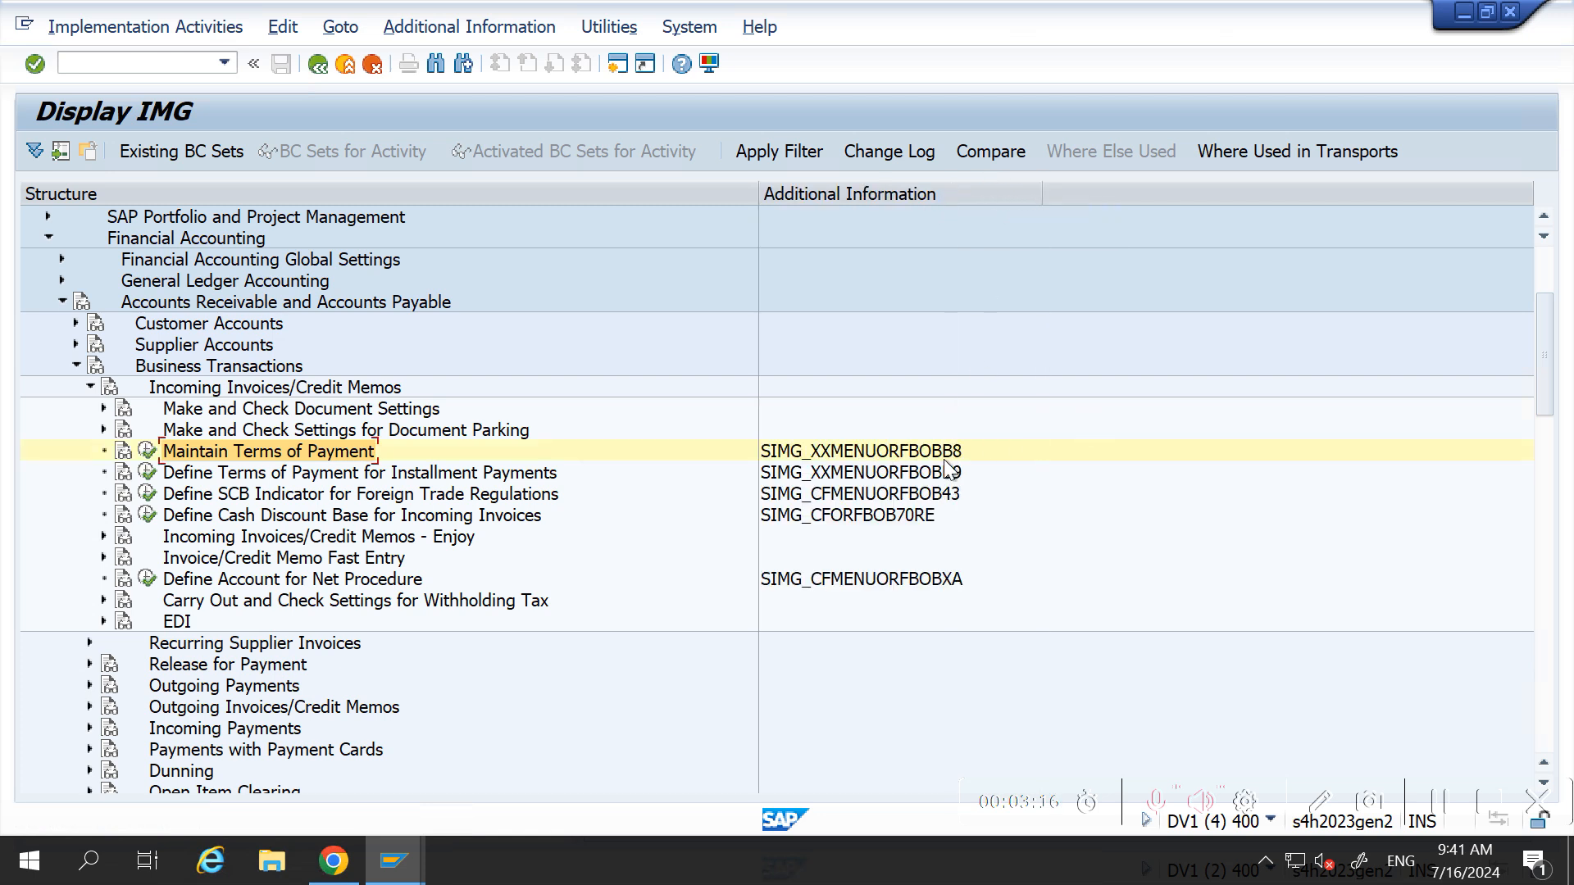
# Step: Execute Maintain Terms of Payment and position the overview at the terms starting with AZ
pyautogui.click(148, 451)
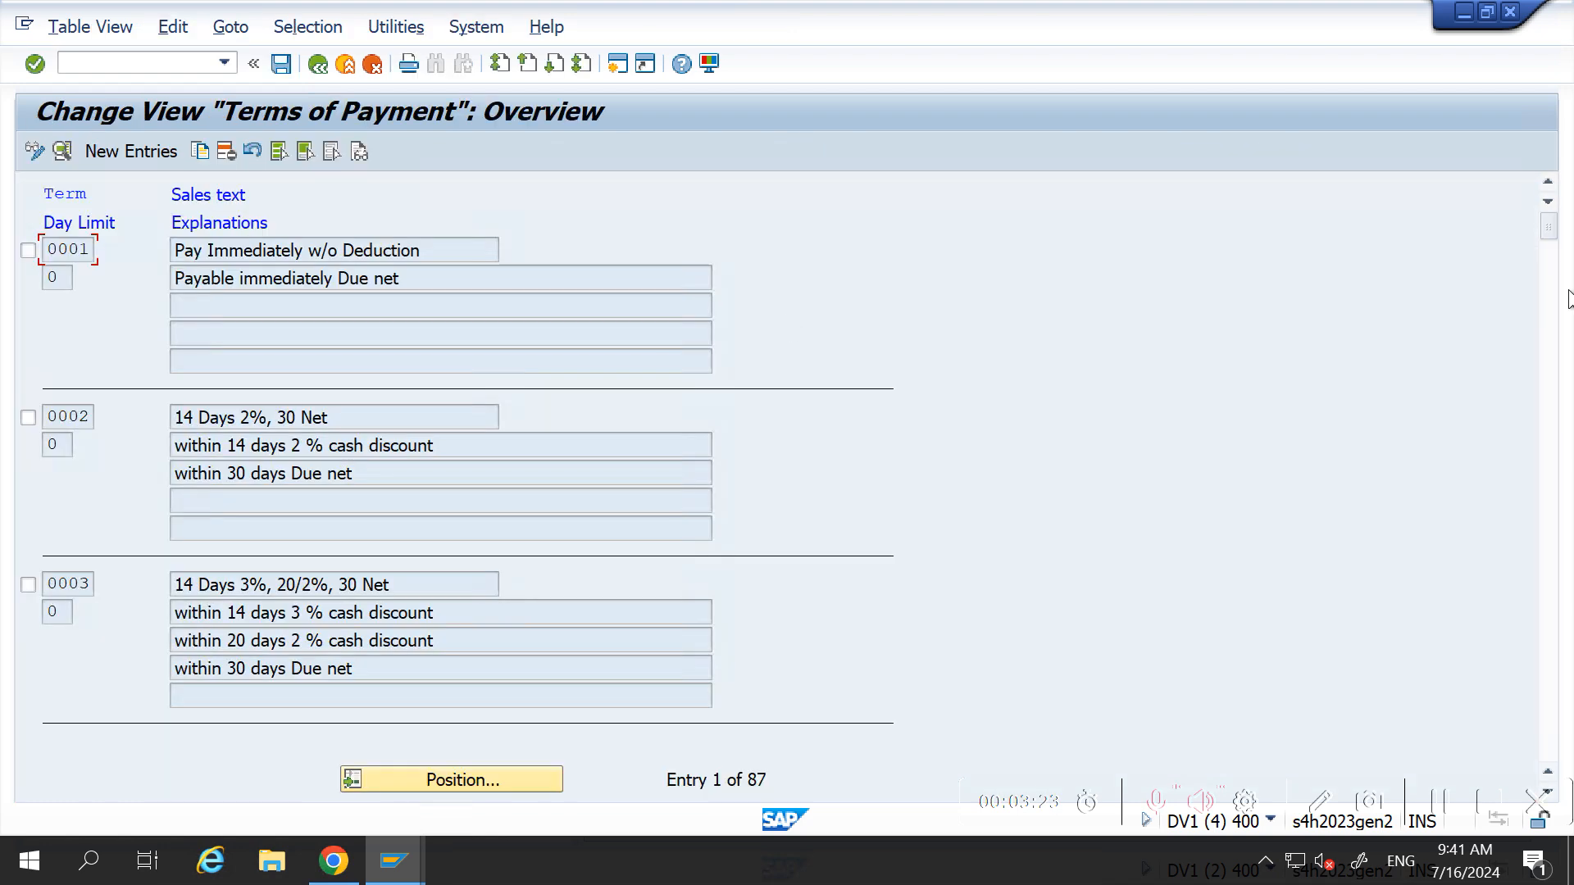
pyautogui.click(473, 775)
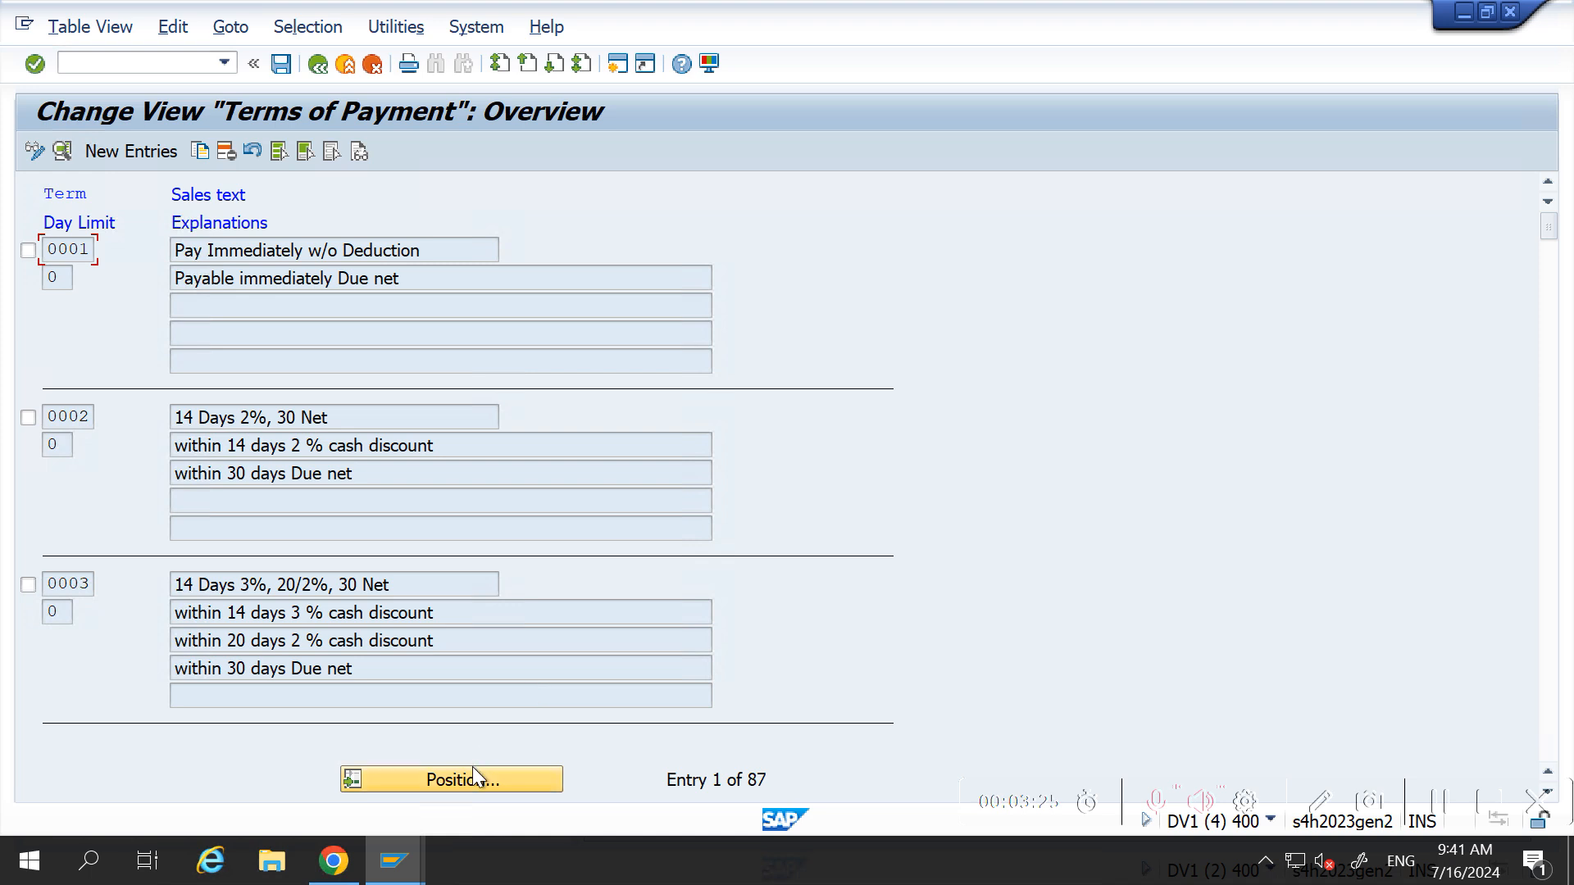
pyautogui.write('az')
pyautogui.press('Return')
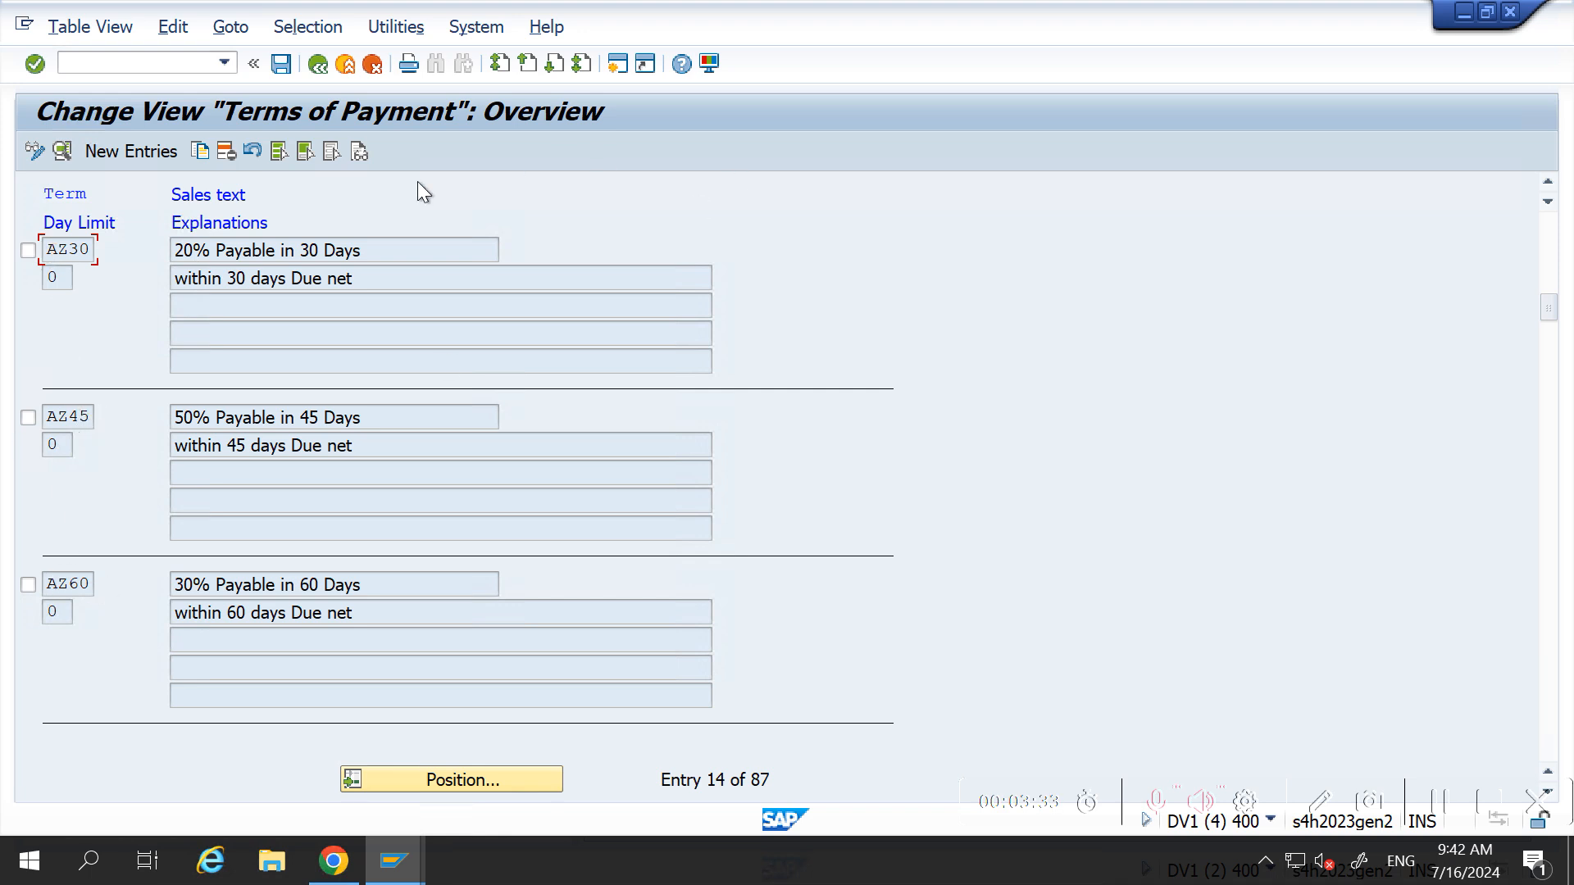
# Step: Open the details of payment term AZ30 and review its sales text and number of days
pyautogui.doubleClick(257, 248)
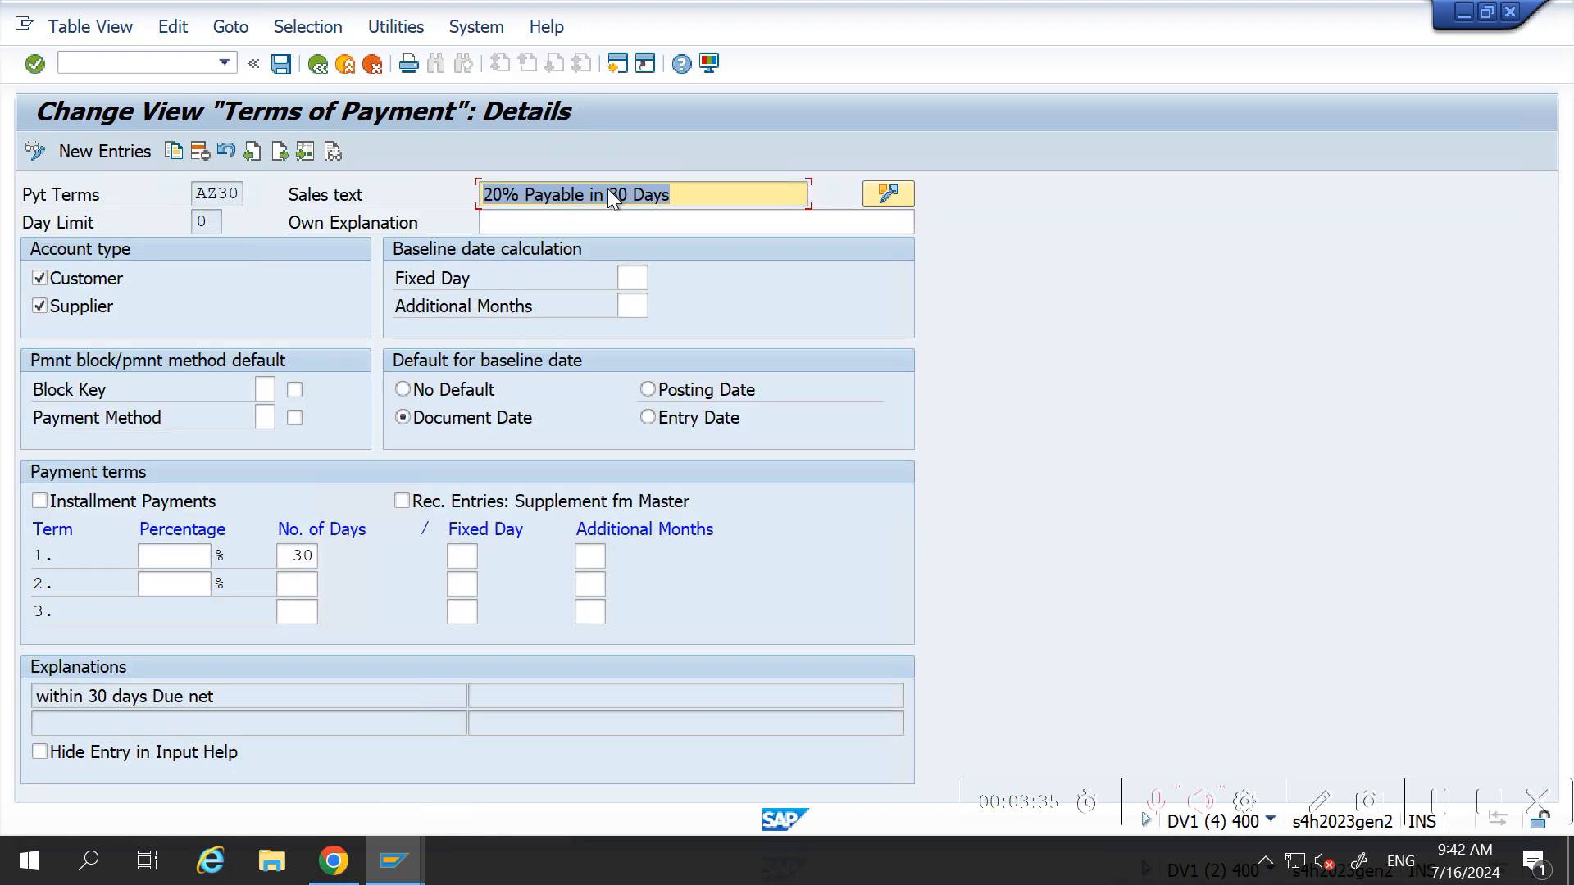
pyautogui.moveTo(489, 200); pyautogui.dragTo(673, 199)
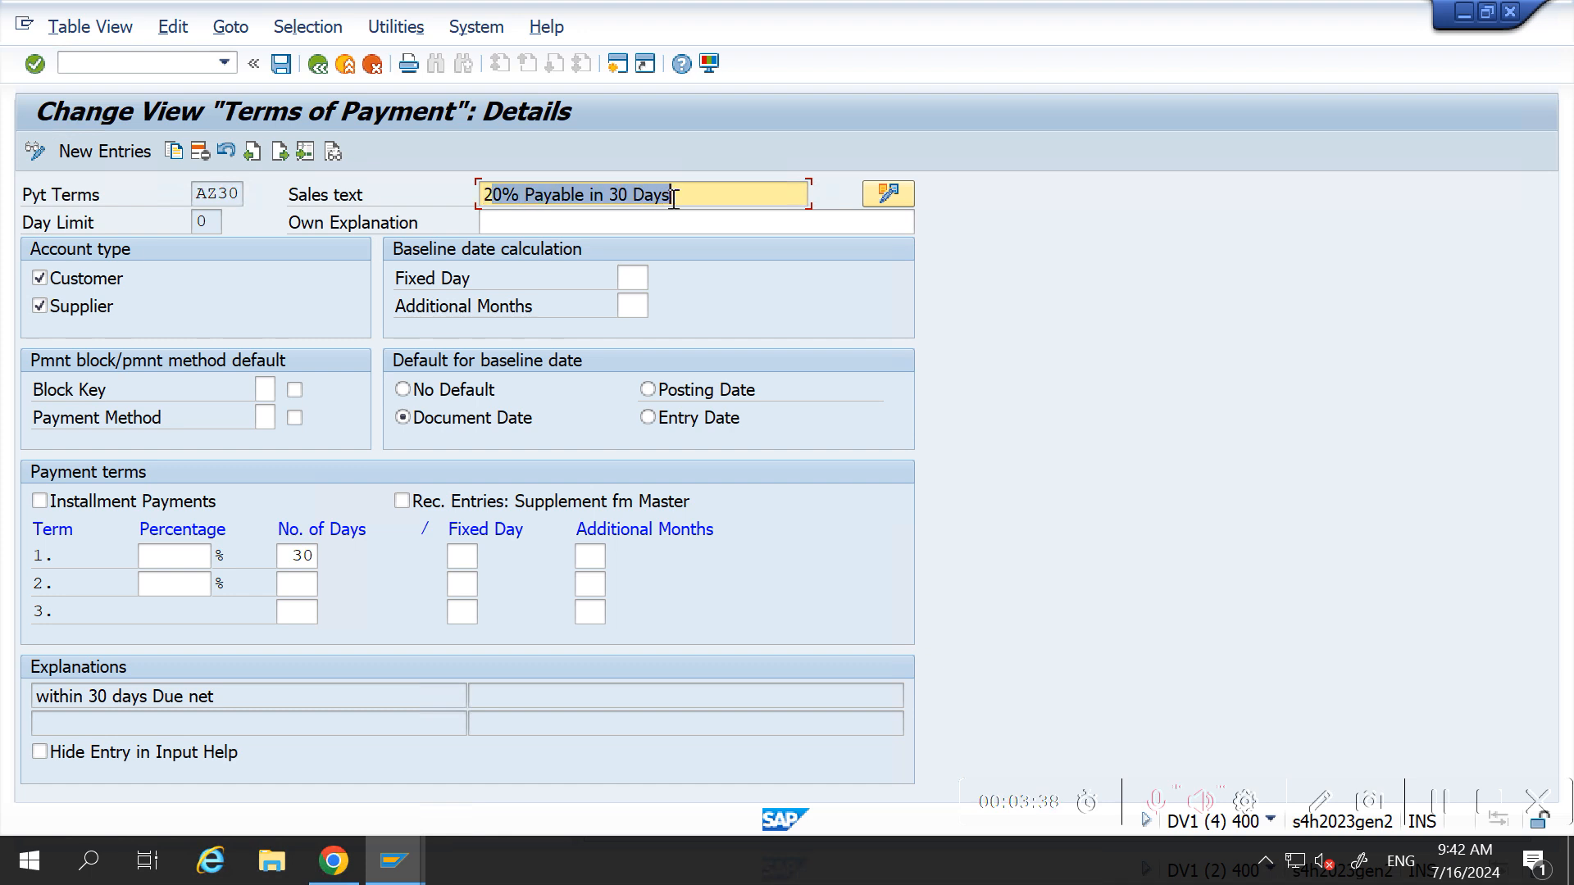
pyautogui.click(297, 555)
pyautogui.moveTo(298, 555); pyautogui.dragTo(336, 554)
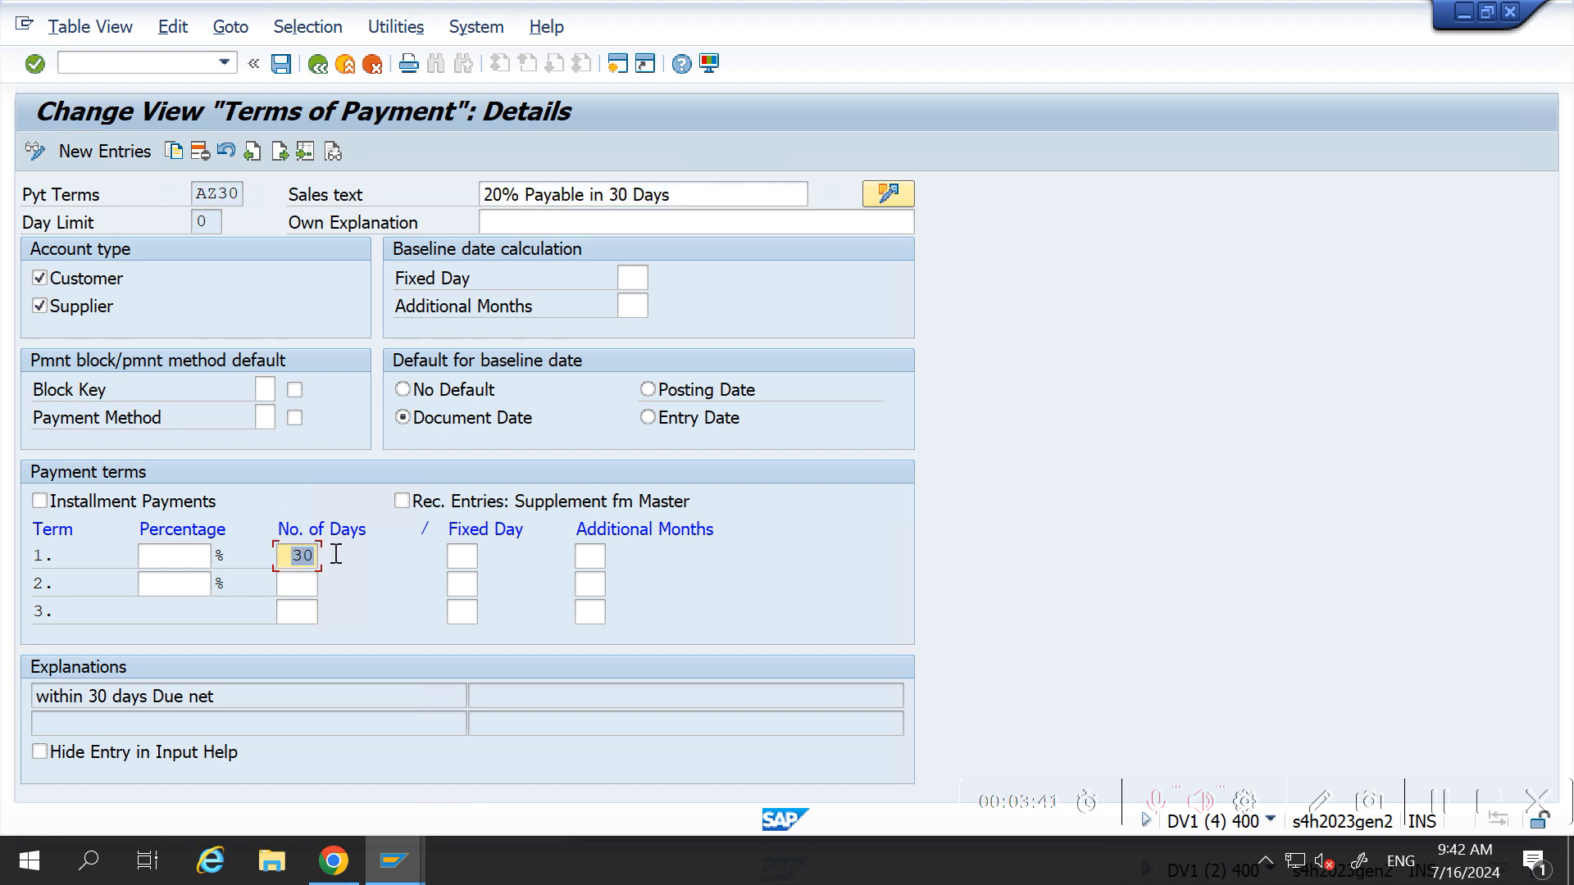
# Step: Set the first percentage of payment term AZ30 to 1%, save it under the proposed customizing request, and return to the overview
pyautogui.click(184, 558)
pyautogui.click(186, 579)
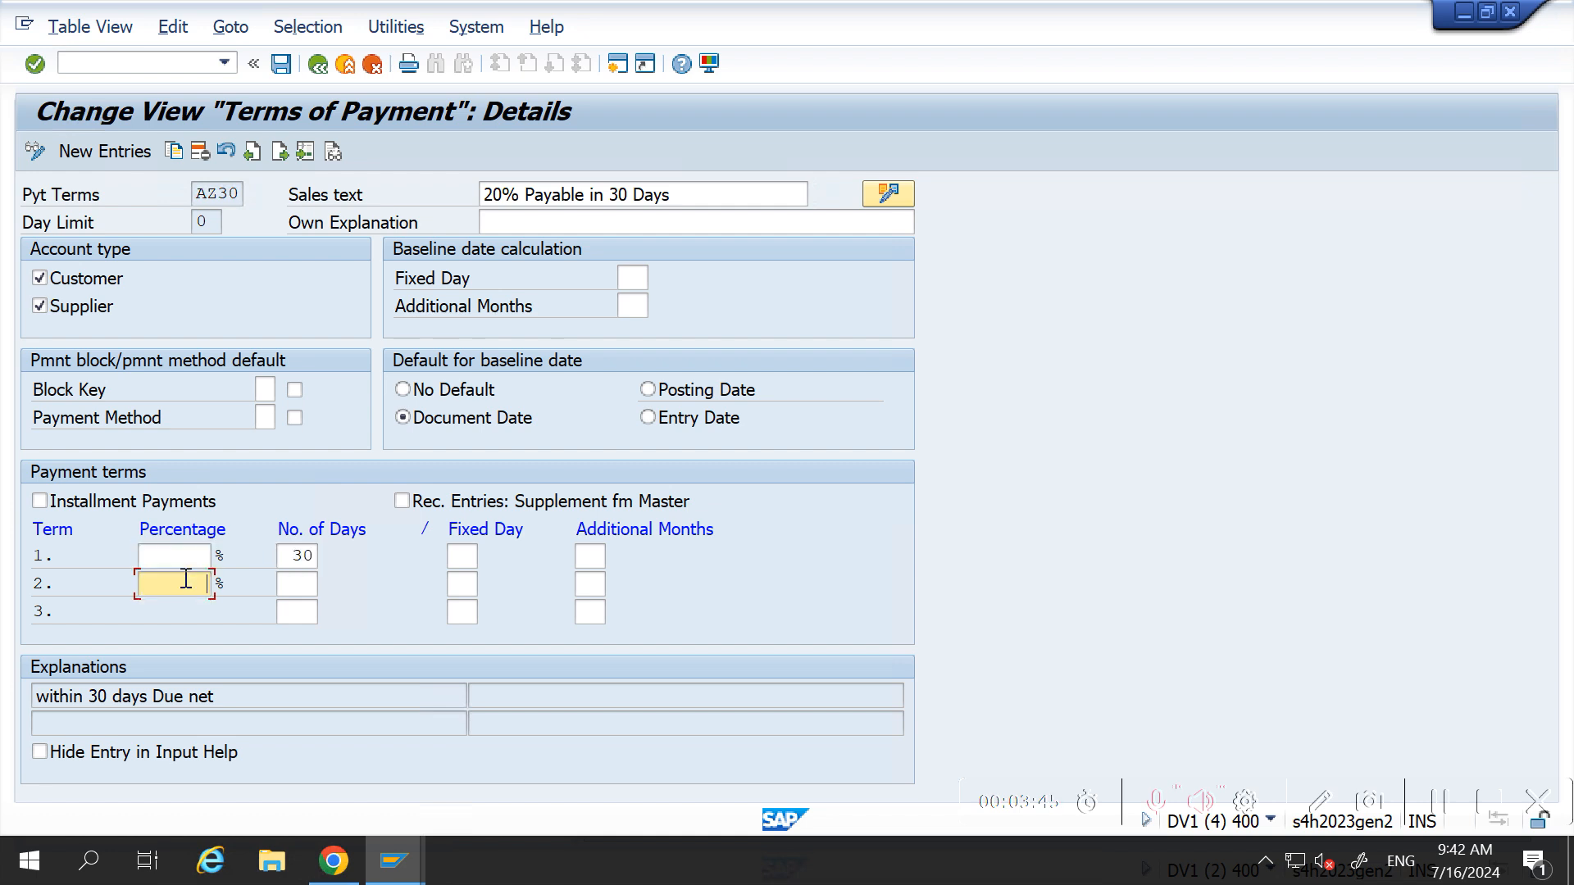
pyautogui.click(186, 557)
pyautogui.press('Return')
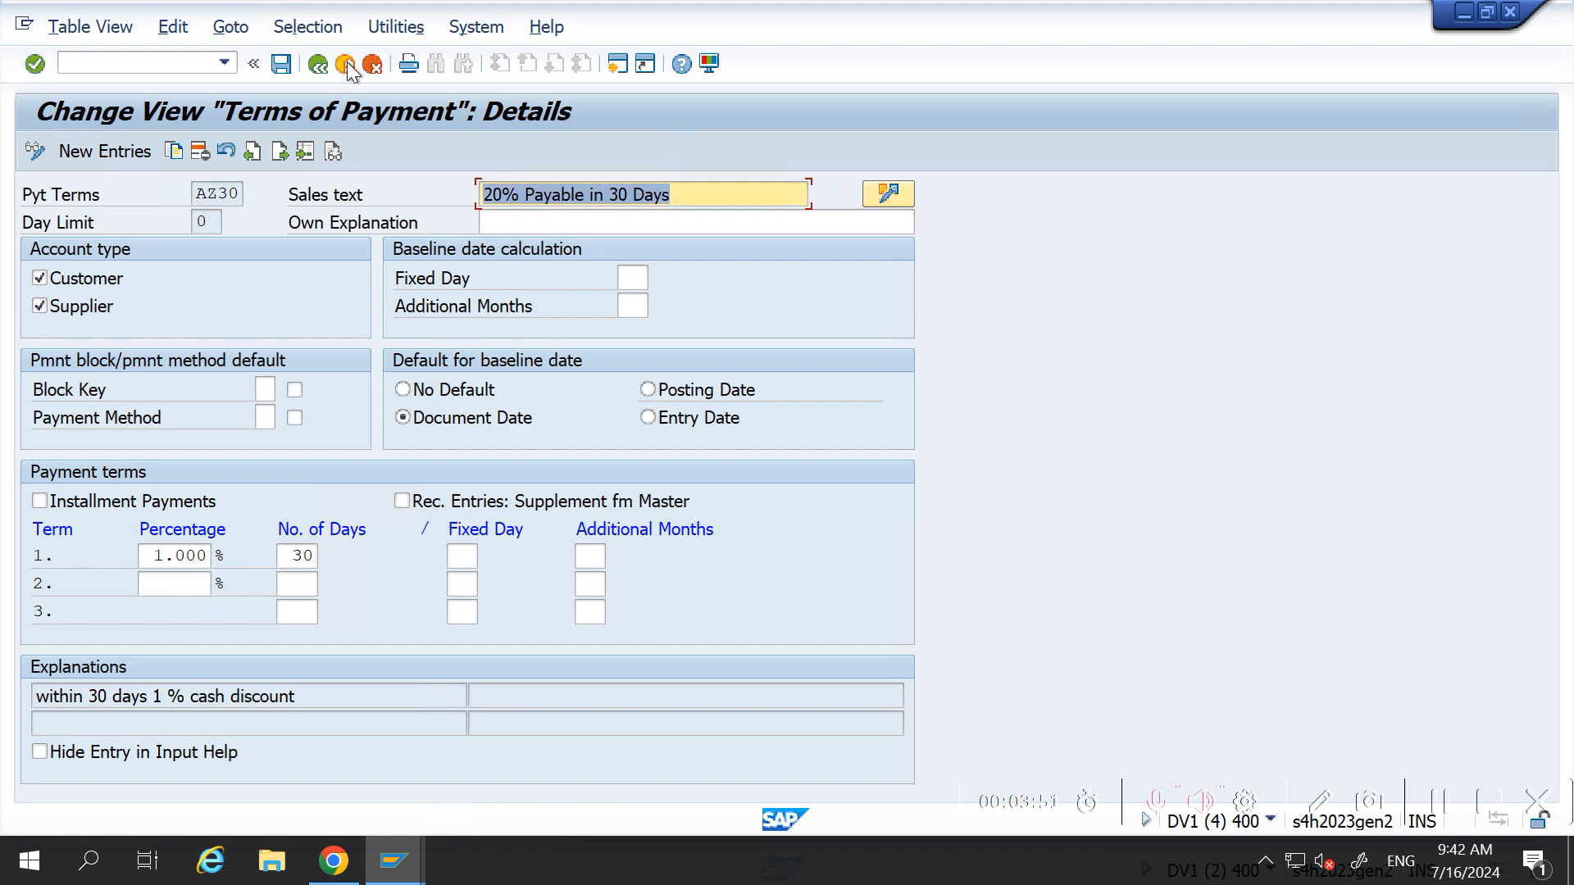
pyautogui.click(281, 66)
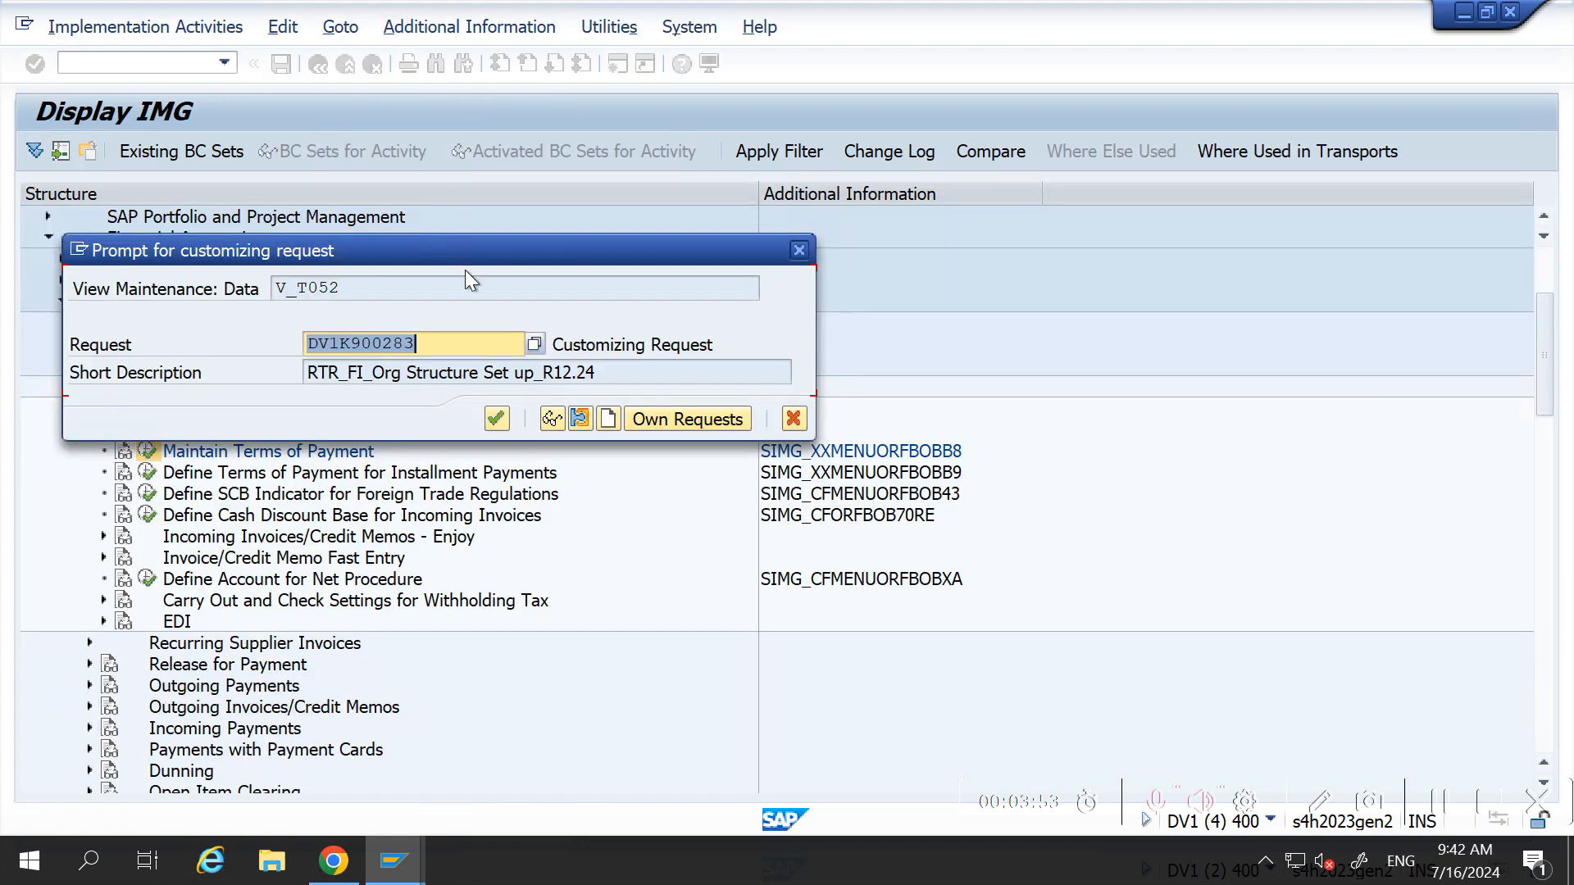
pyautogui.press('Return')
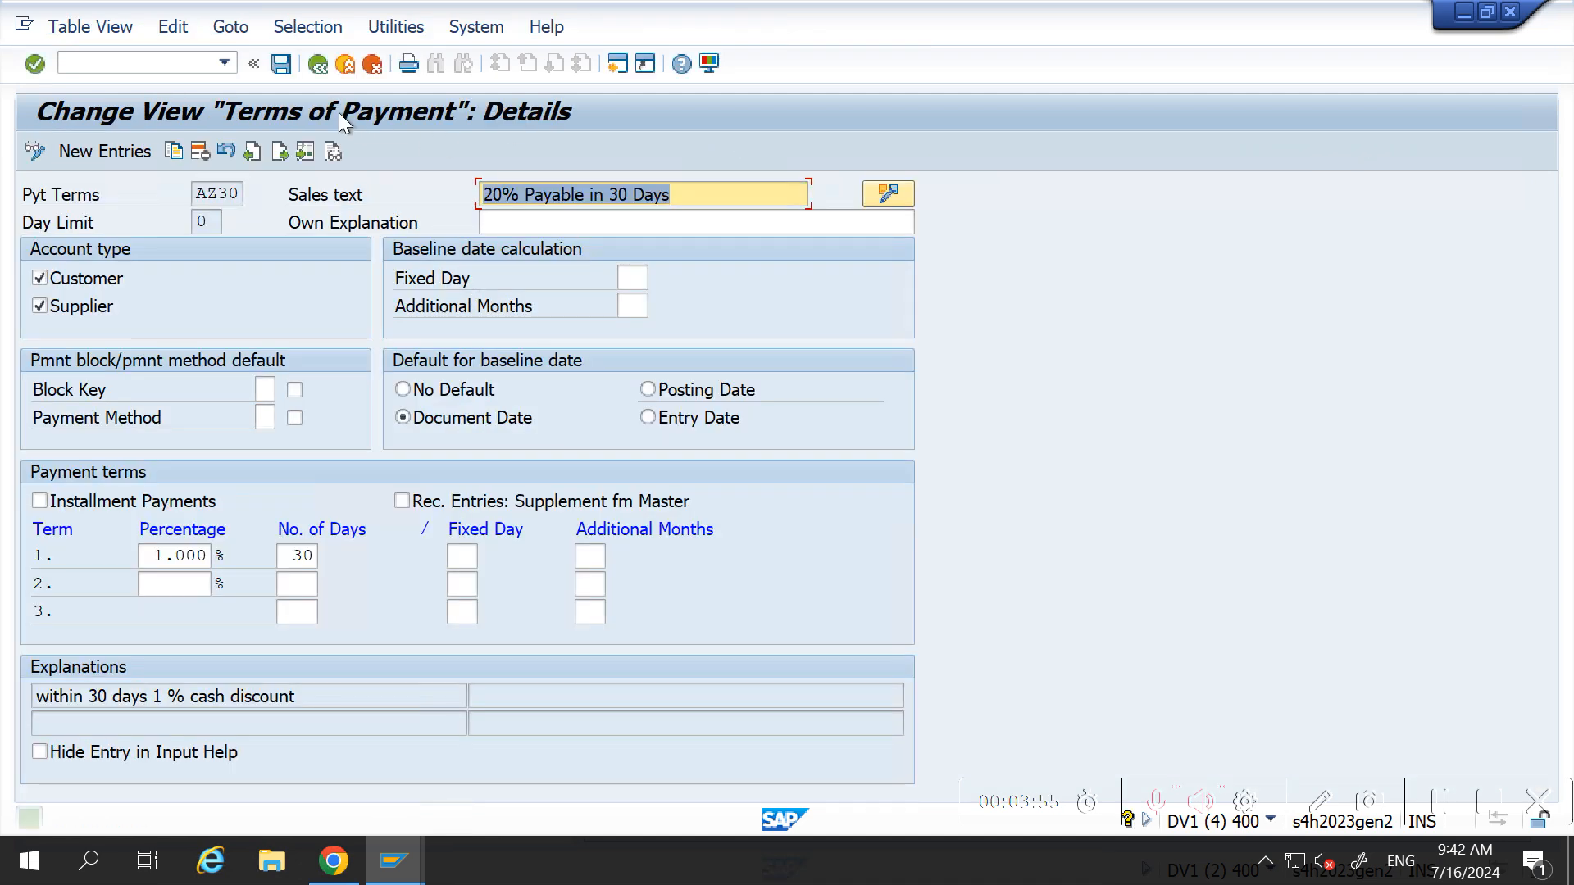
pyautogui.click(321, 66)
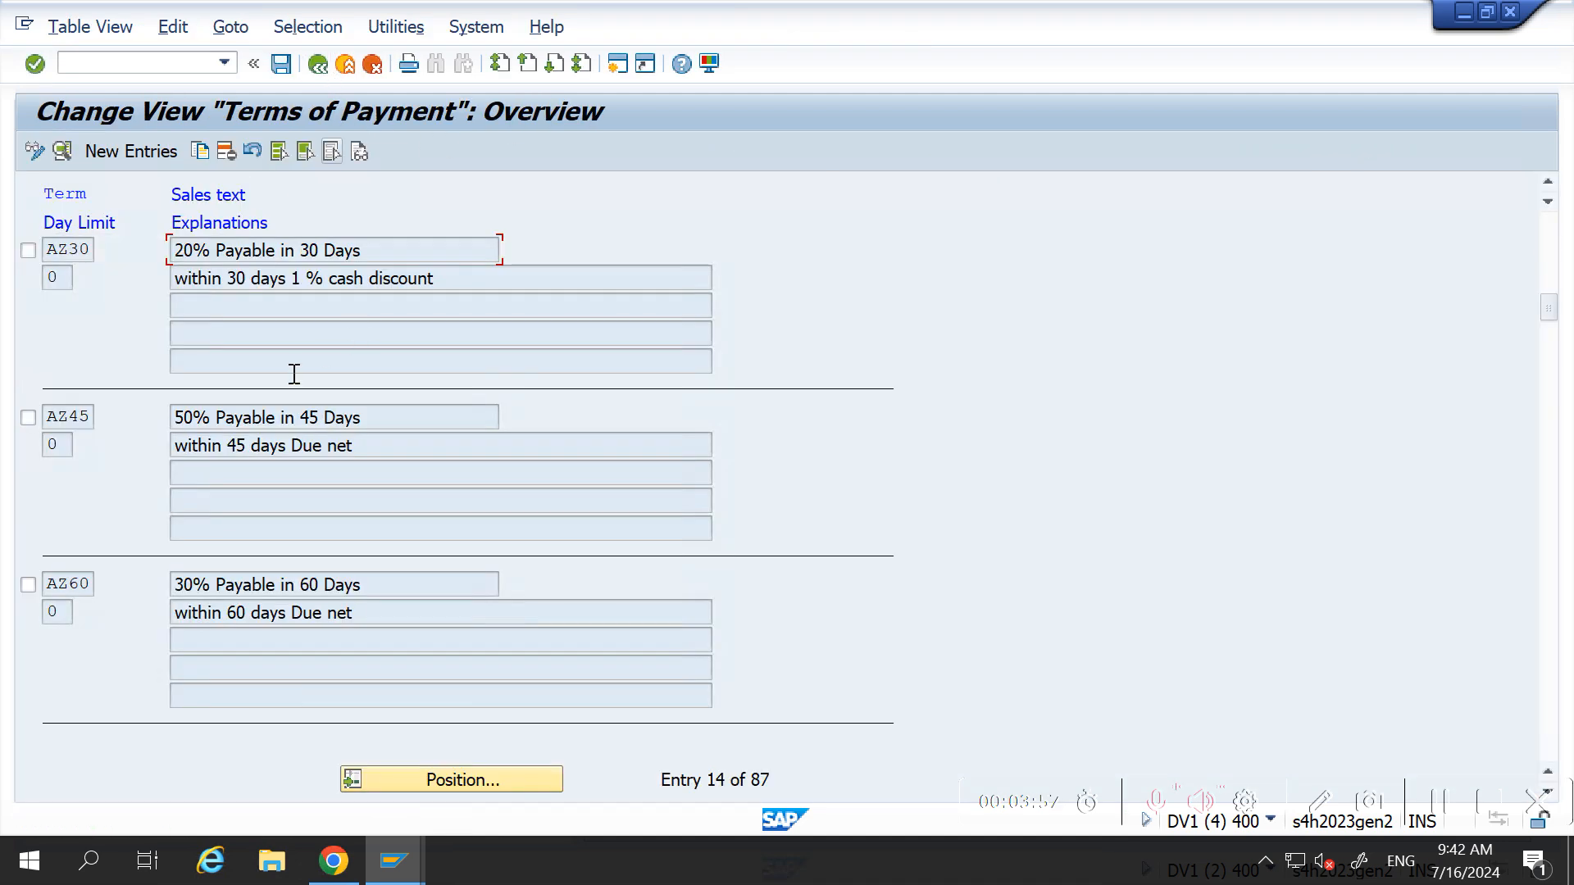
# Step: Review the details of payment terms AZ45 and AZ60, and open the installment payment term AZIS
pyautogui.doubleClick(217, 420)
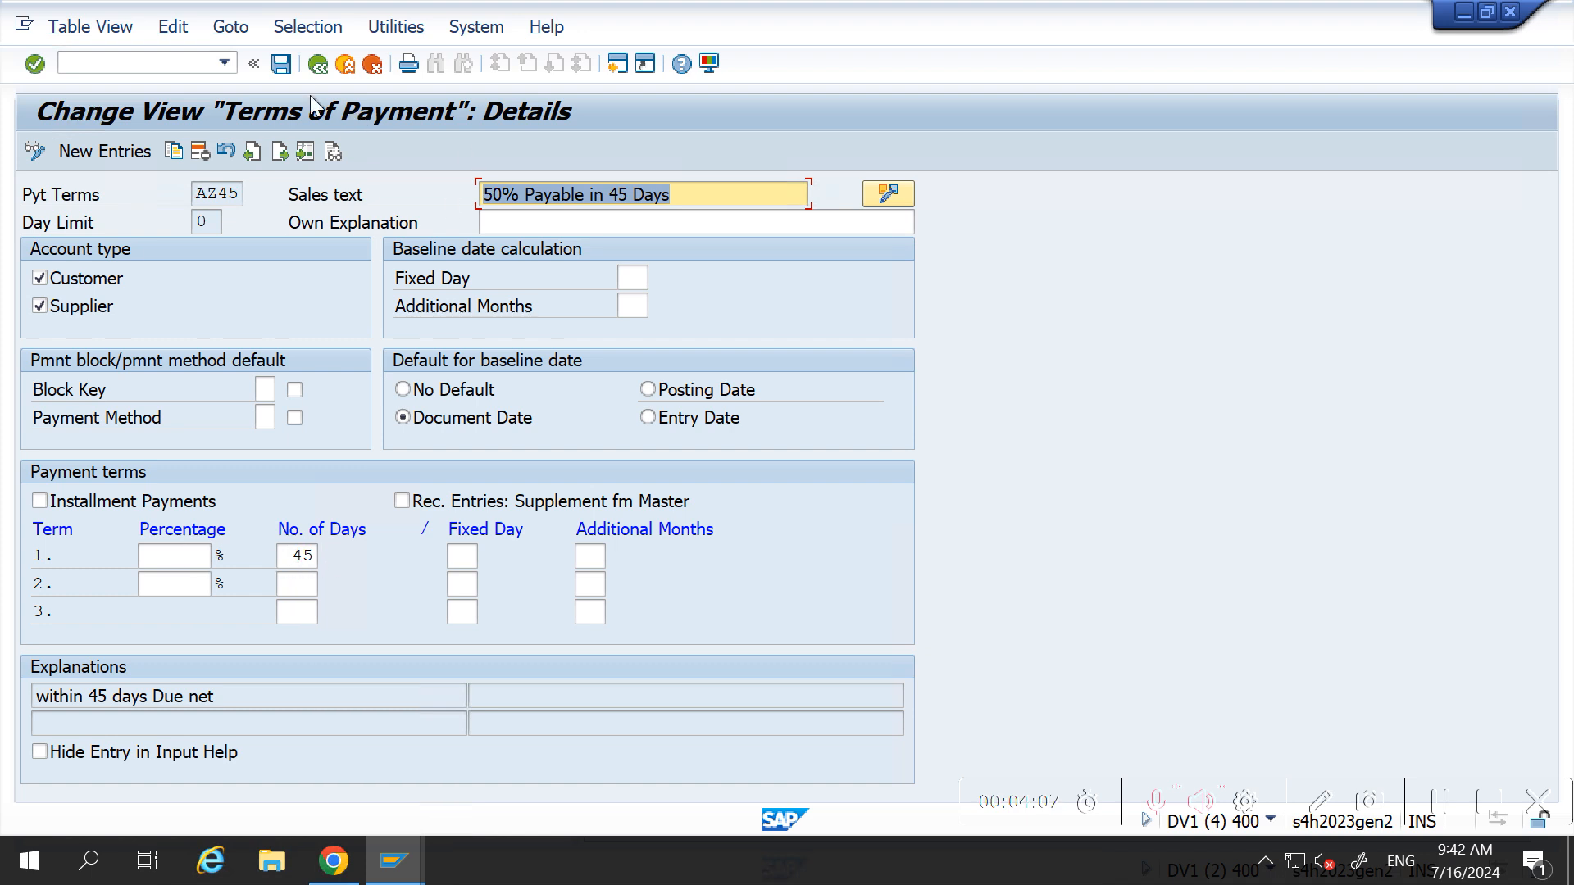
pyautogui.click(316, 67)
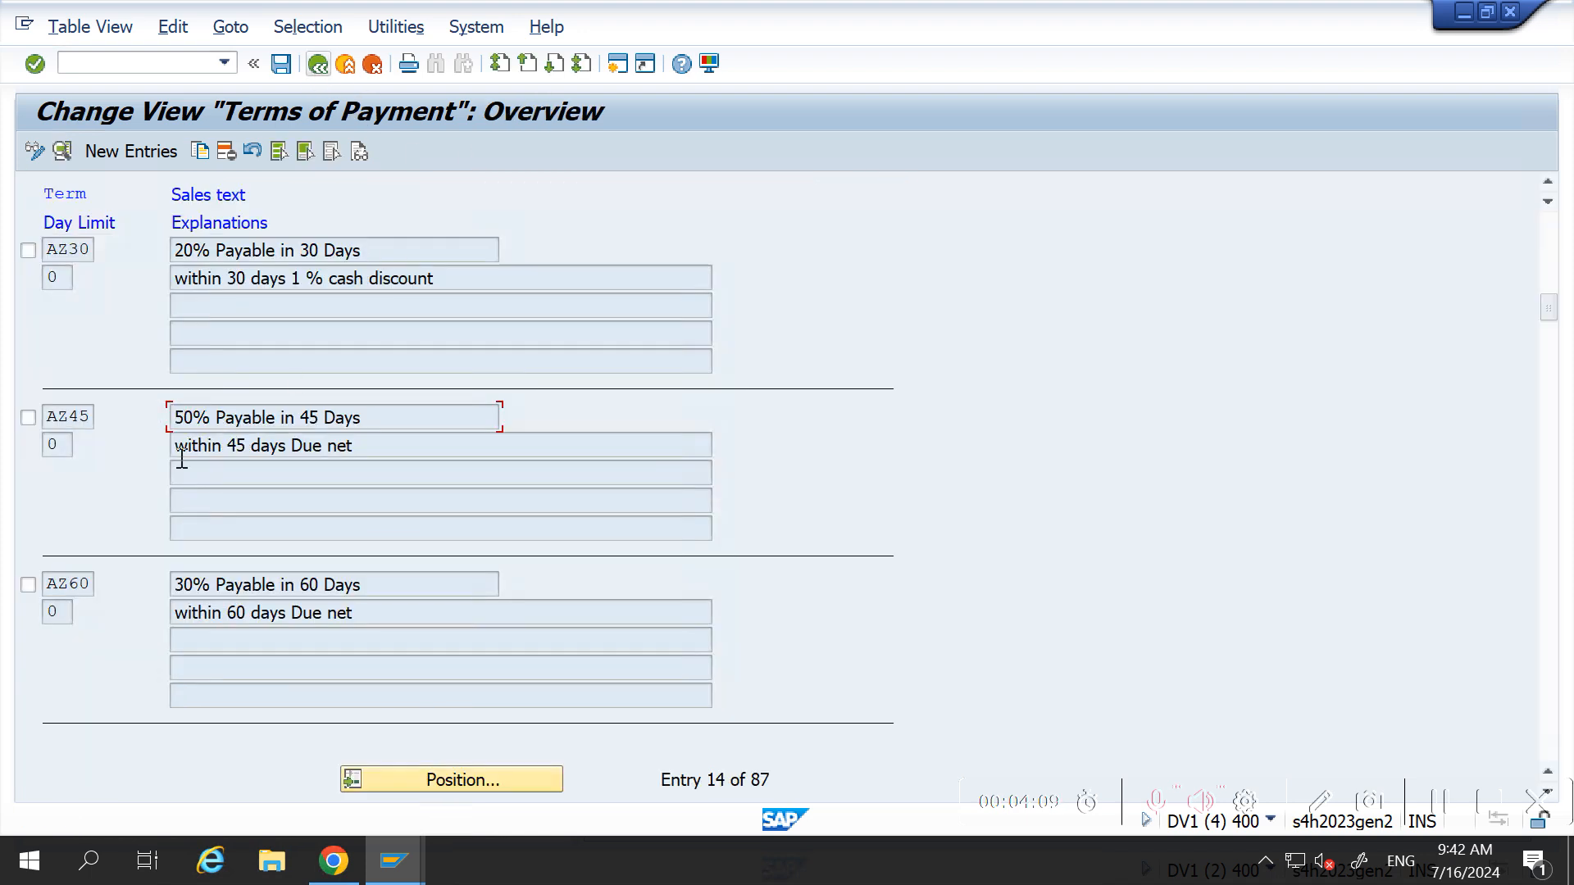
pyautogui.doubleClick(194, 583)
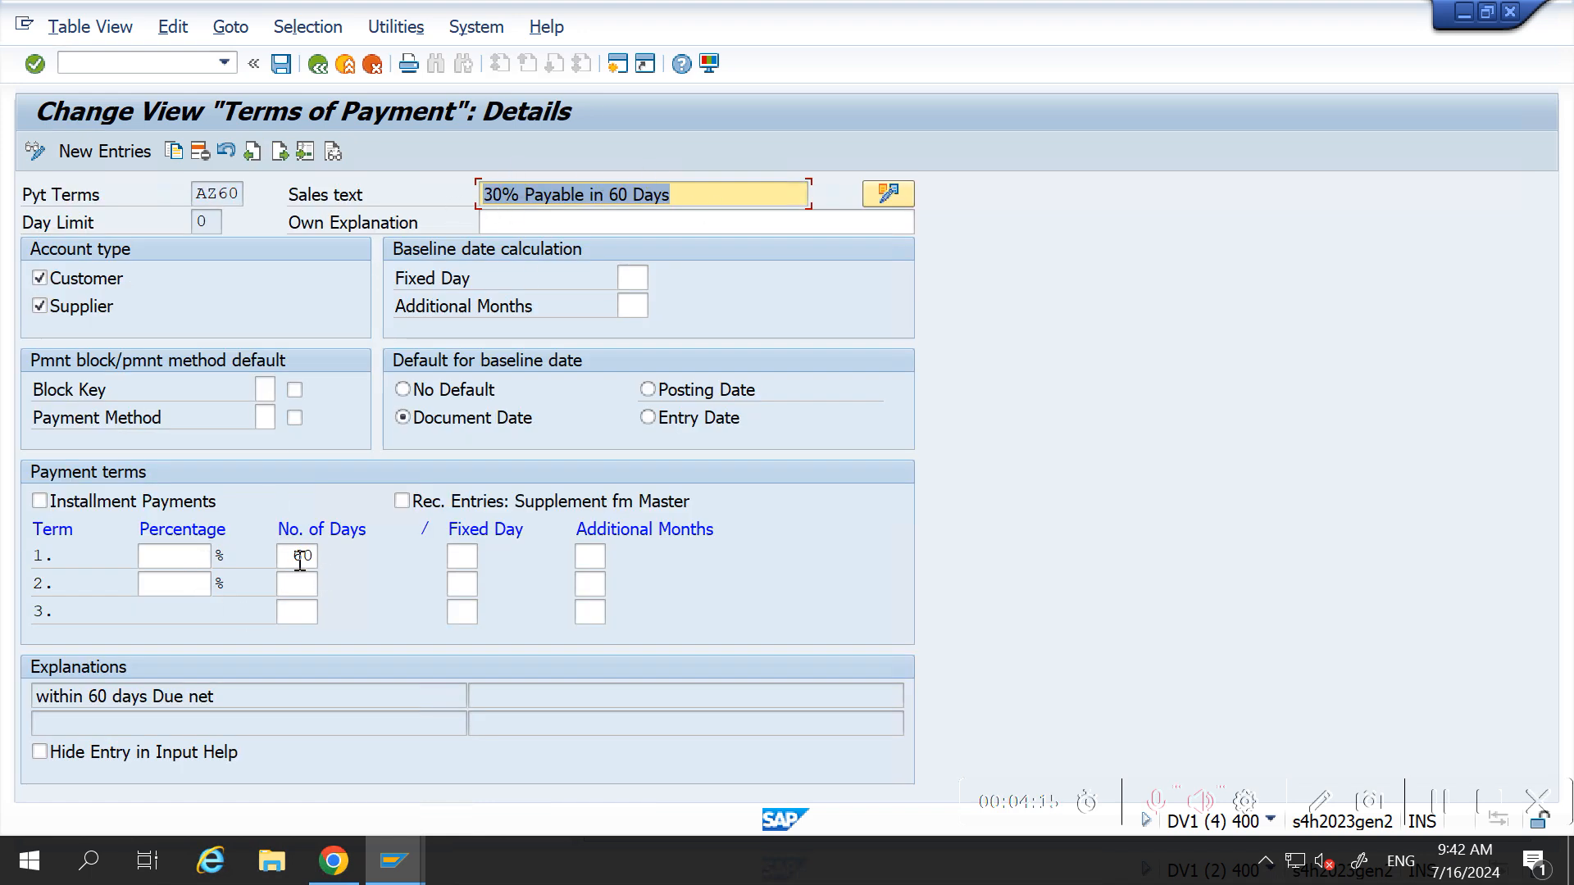
pyautogui.click(319, 64)
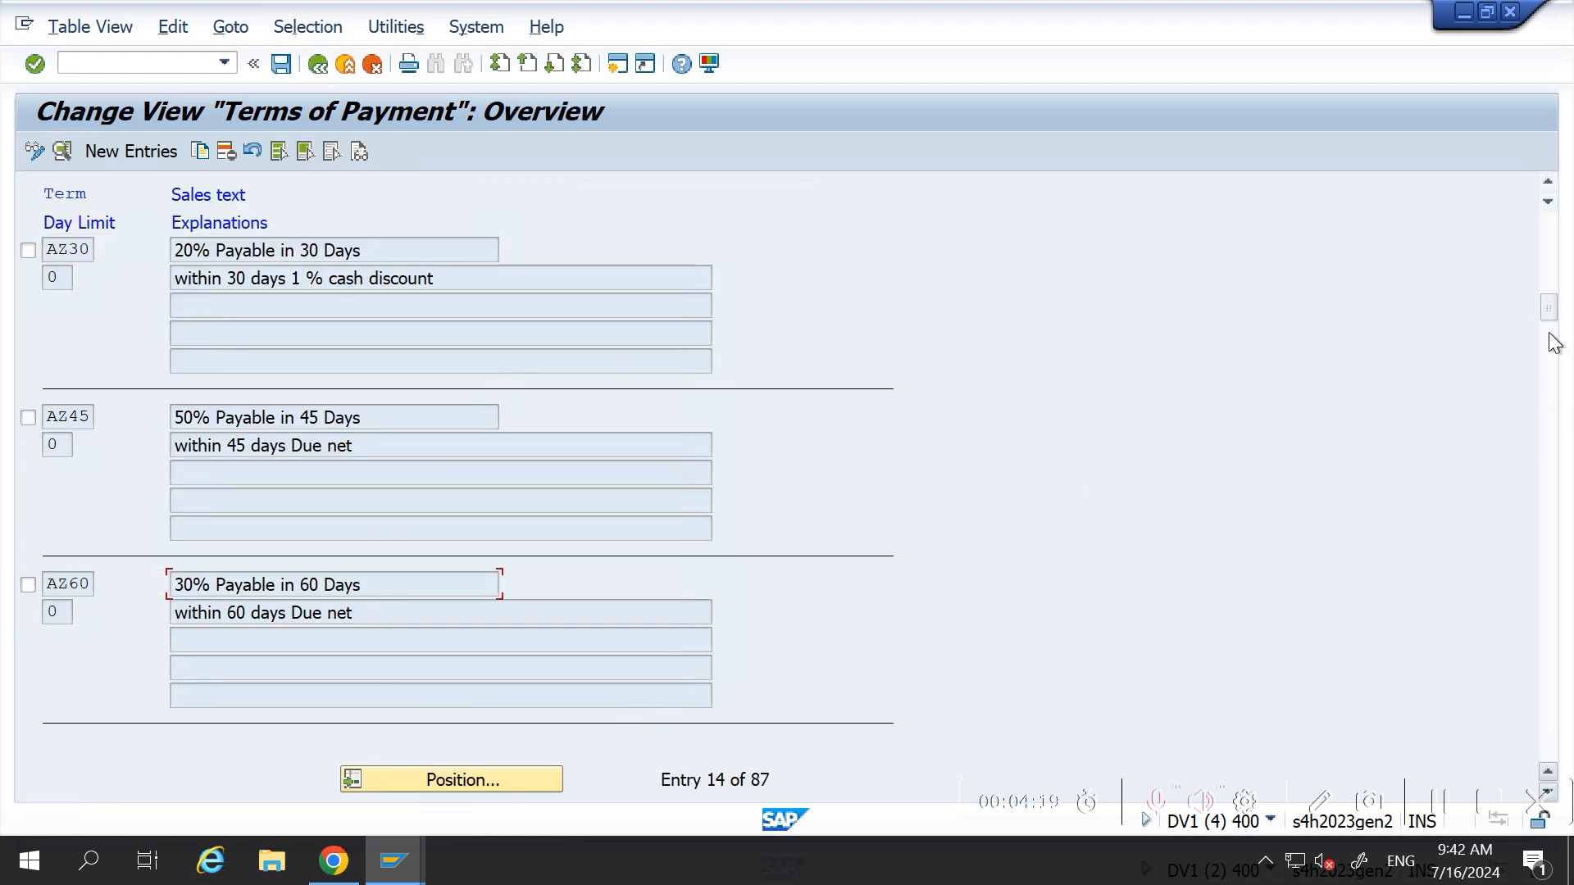
pyautogui.scroll(-1, 1554, 332)
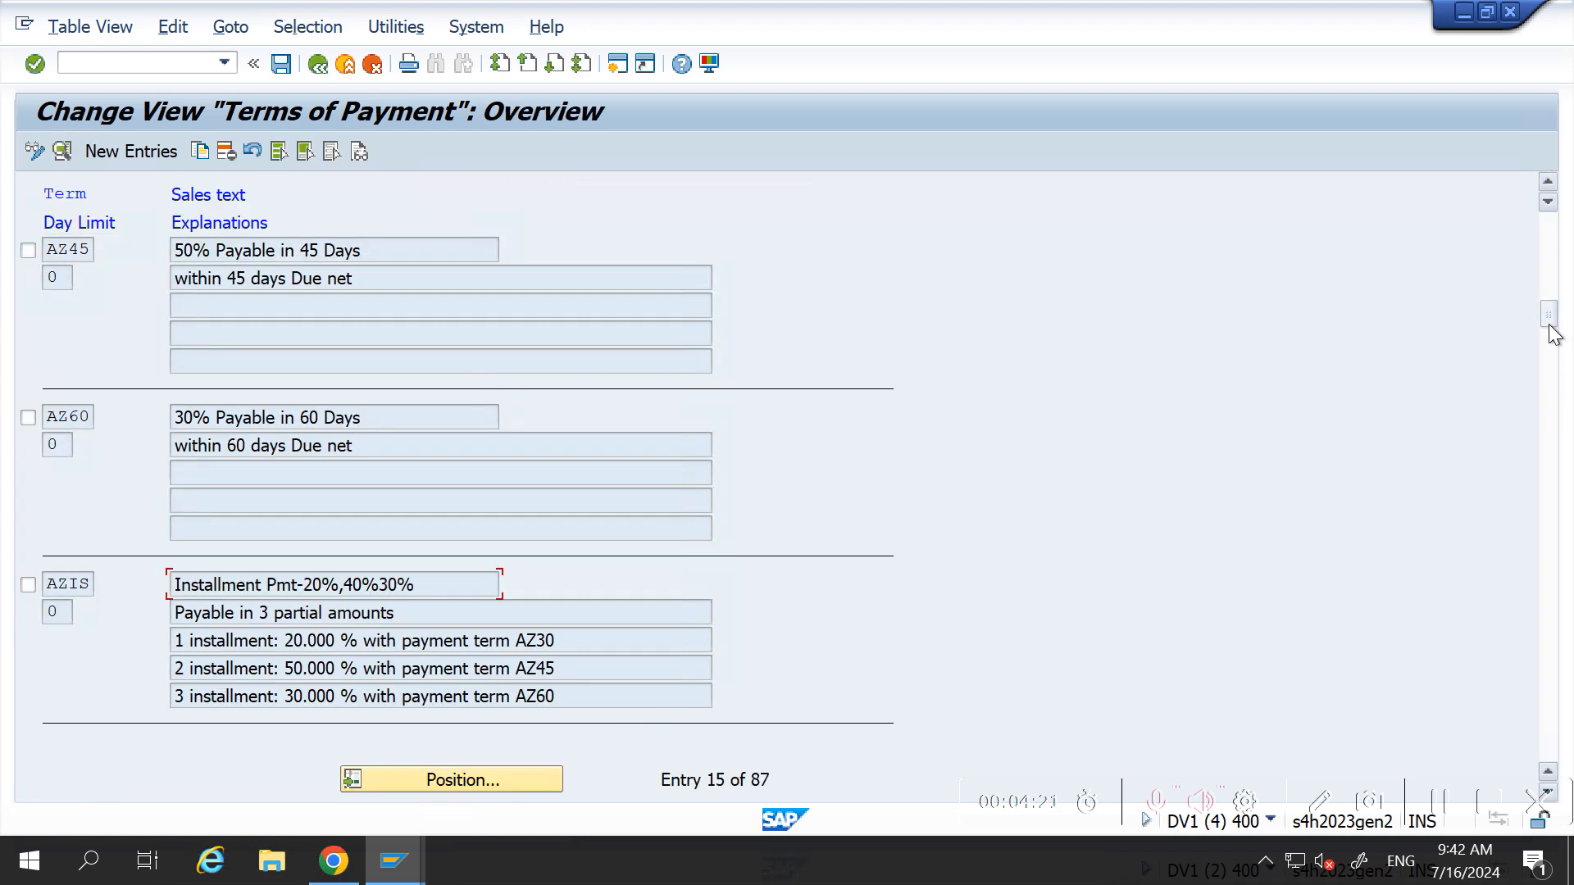
pyautogui.doubleClick(80, 585)
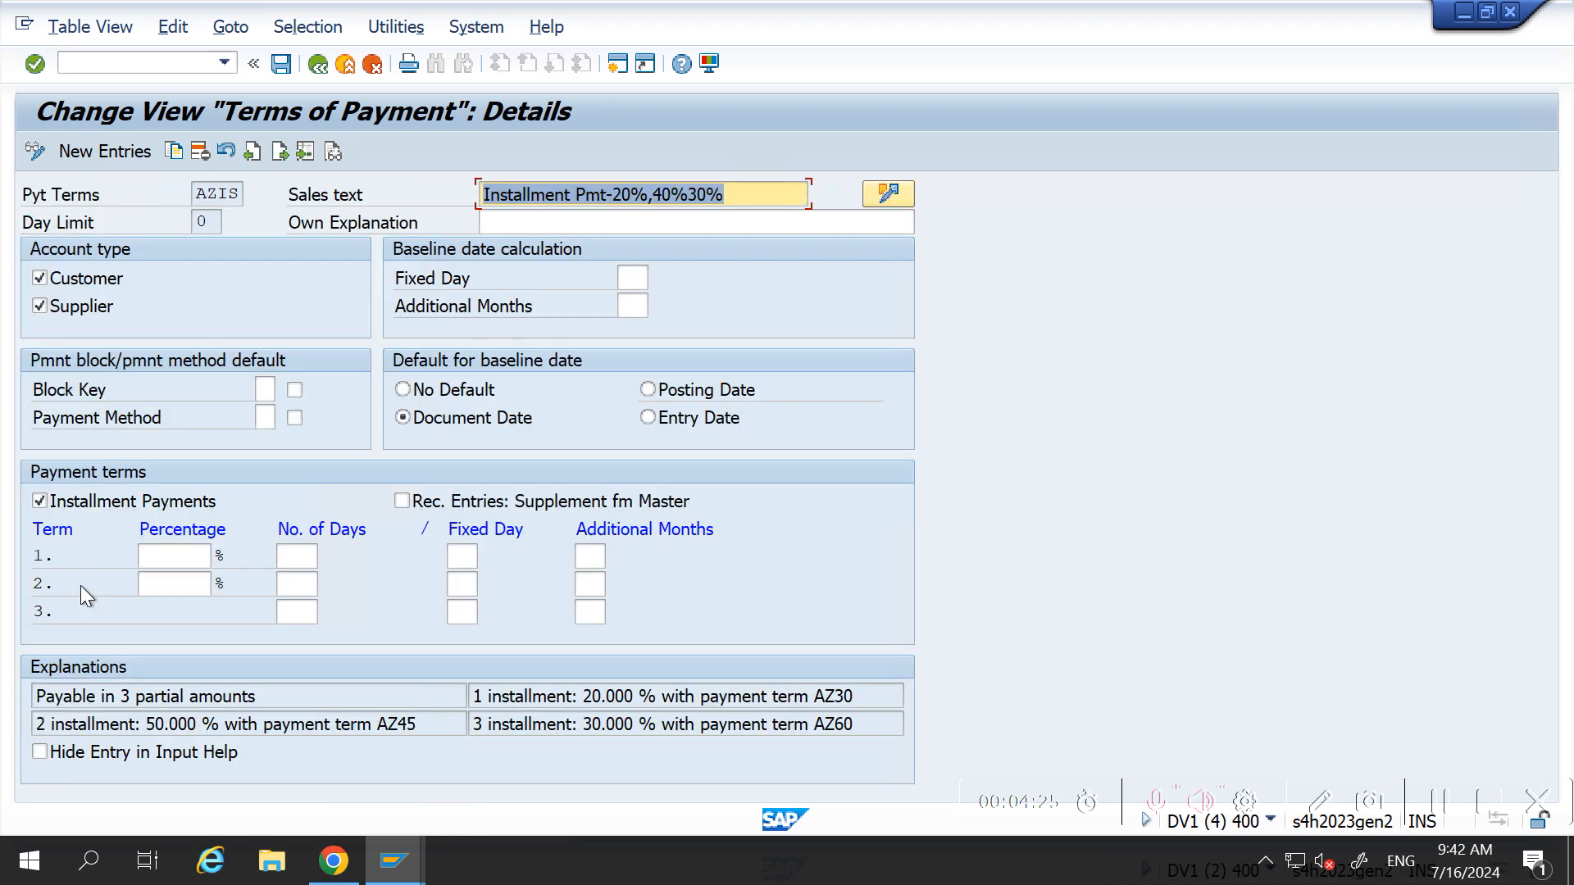
# Step: Set the sales text of payment term AZIS to Installment Pmt-20%,50%30% and save the entry
pyautogui.doubleClick(238, 191)
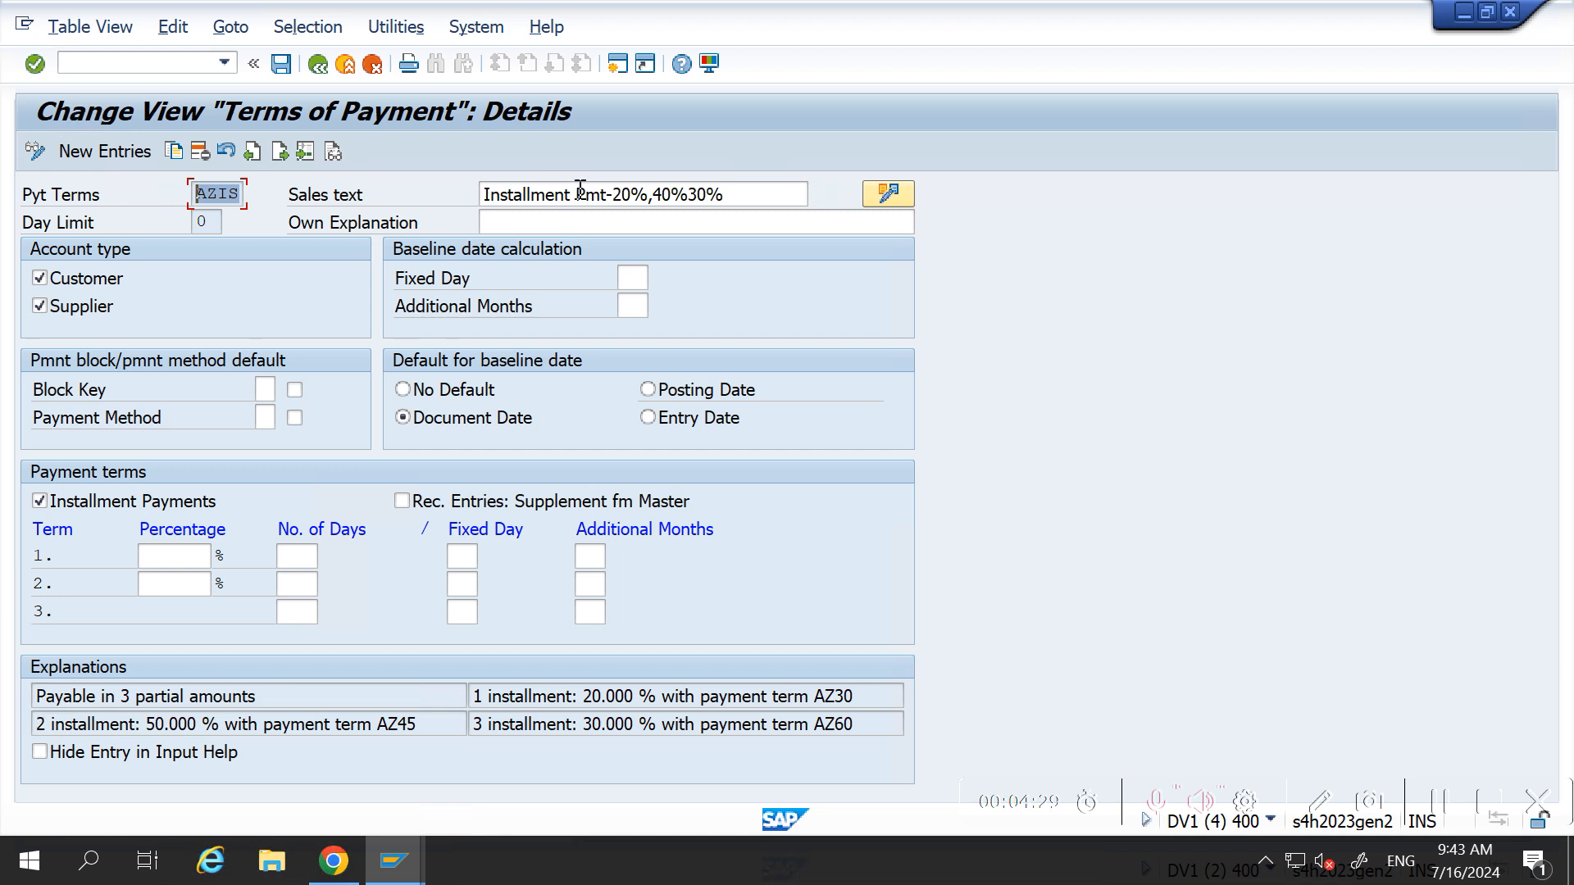
pyautogui.click(670, 195)
pyautogui.press('BackSpace')
pyautogui.press('BackSpace')
pyautogui.write('50')
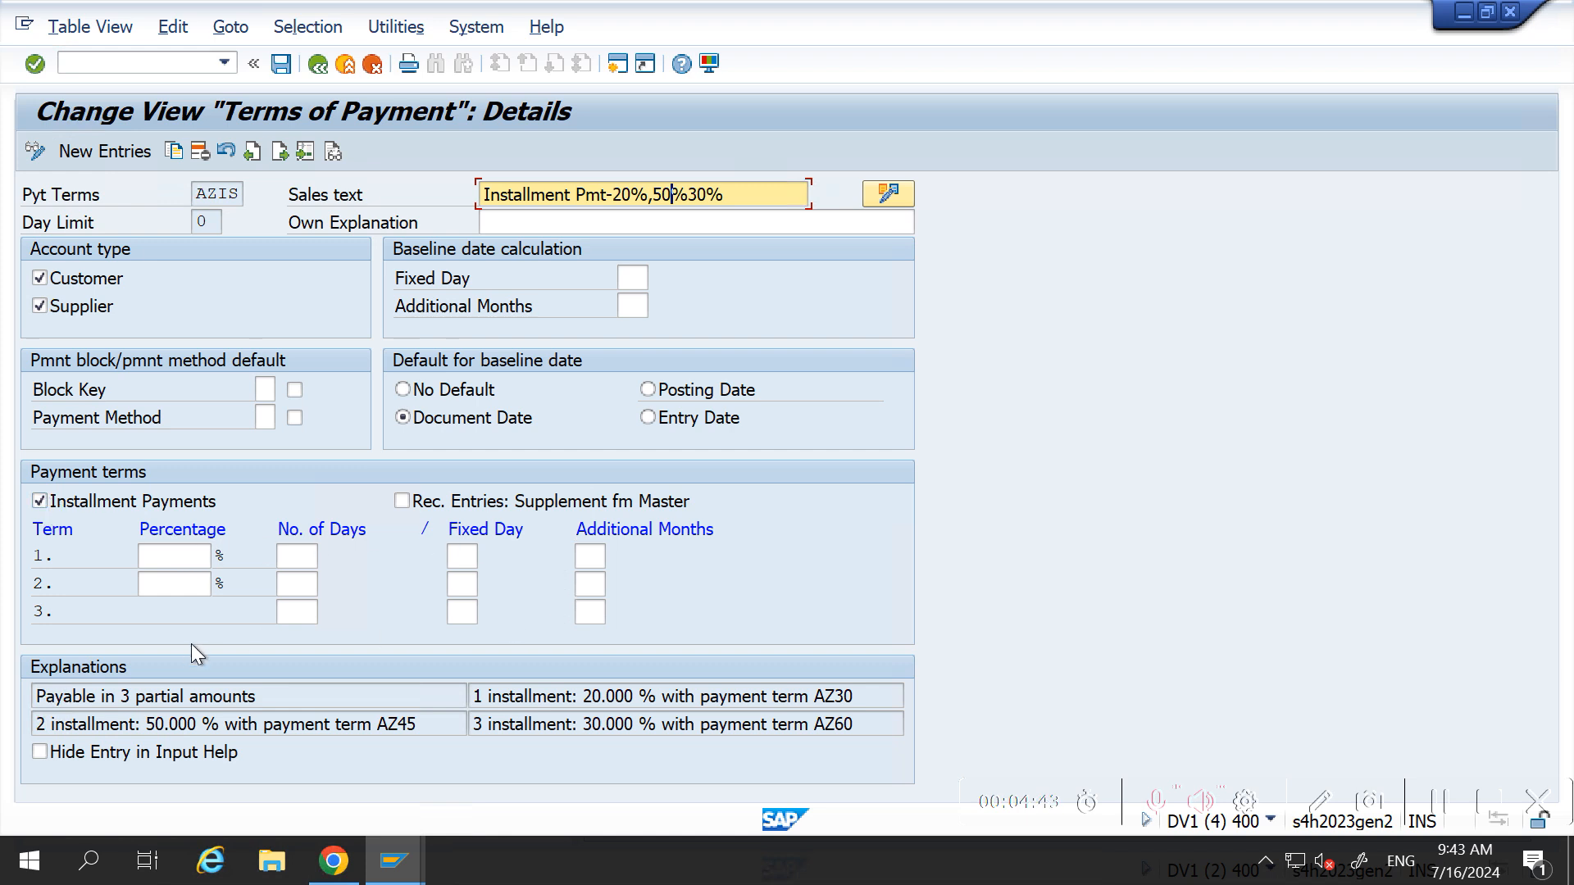
pyautogui.click(280, 64)
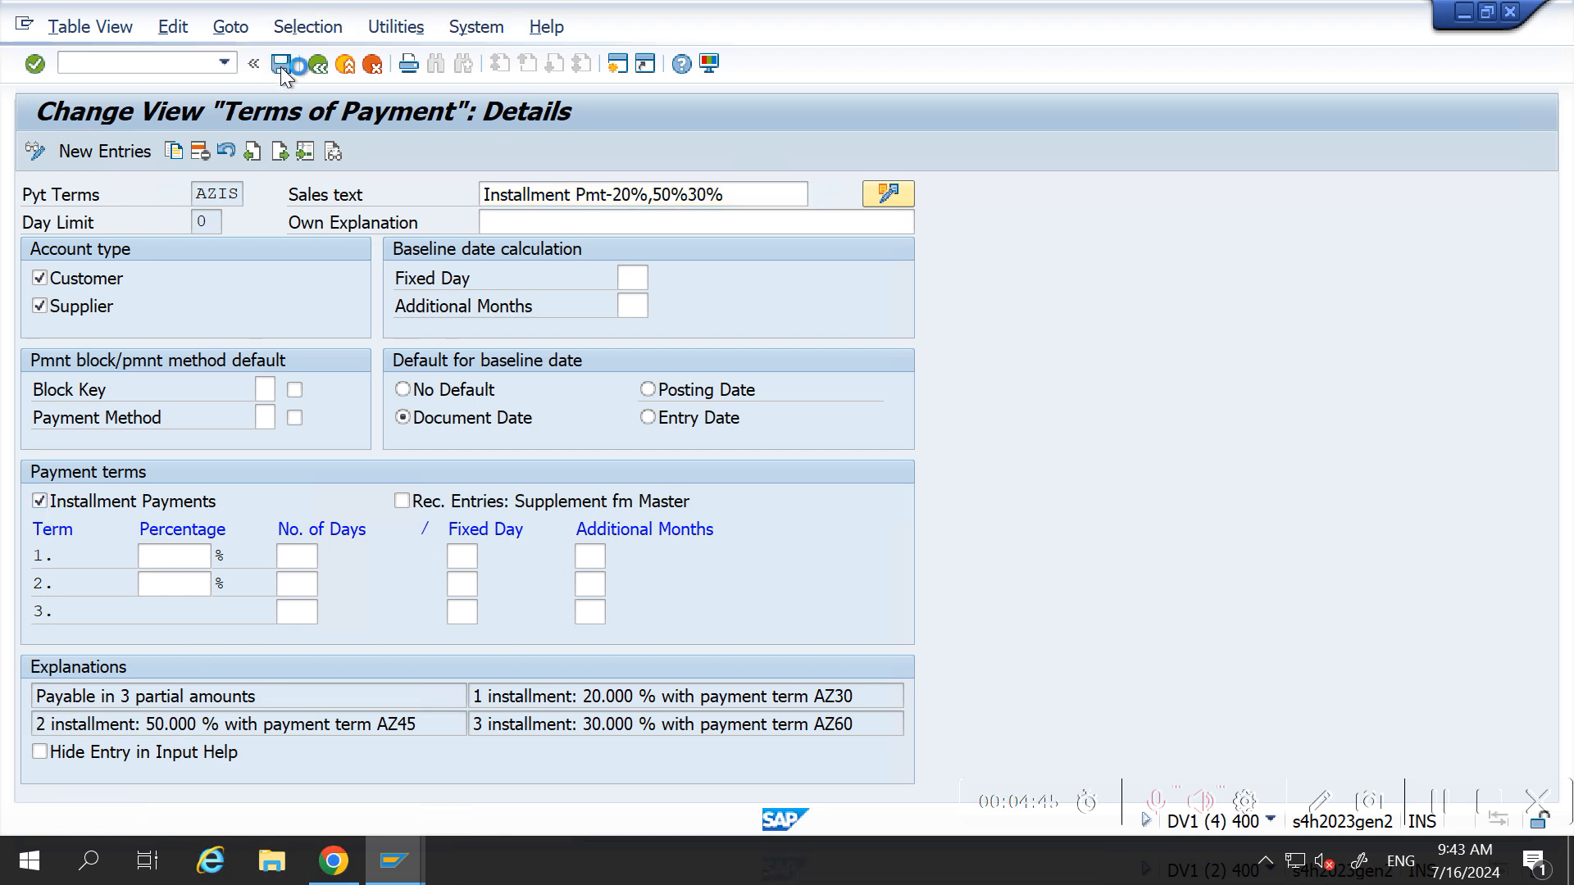
# Step: Return to the implementation guide and execute Define Terms of Payment for Installment Payments
pyautogui.click(318, 65)
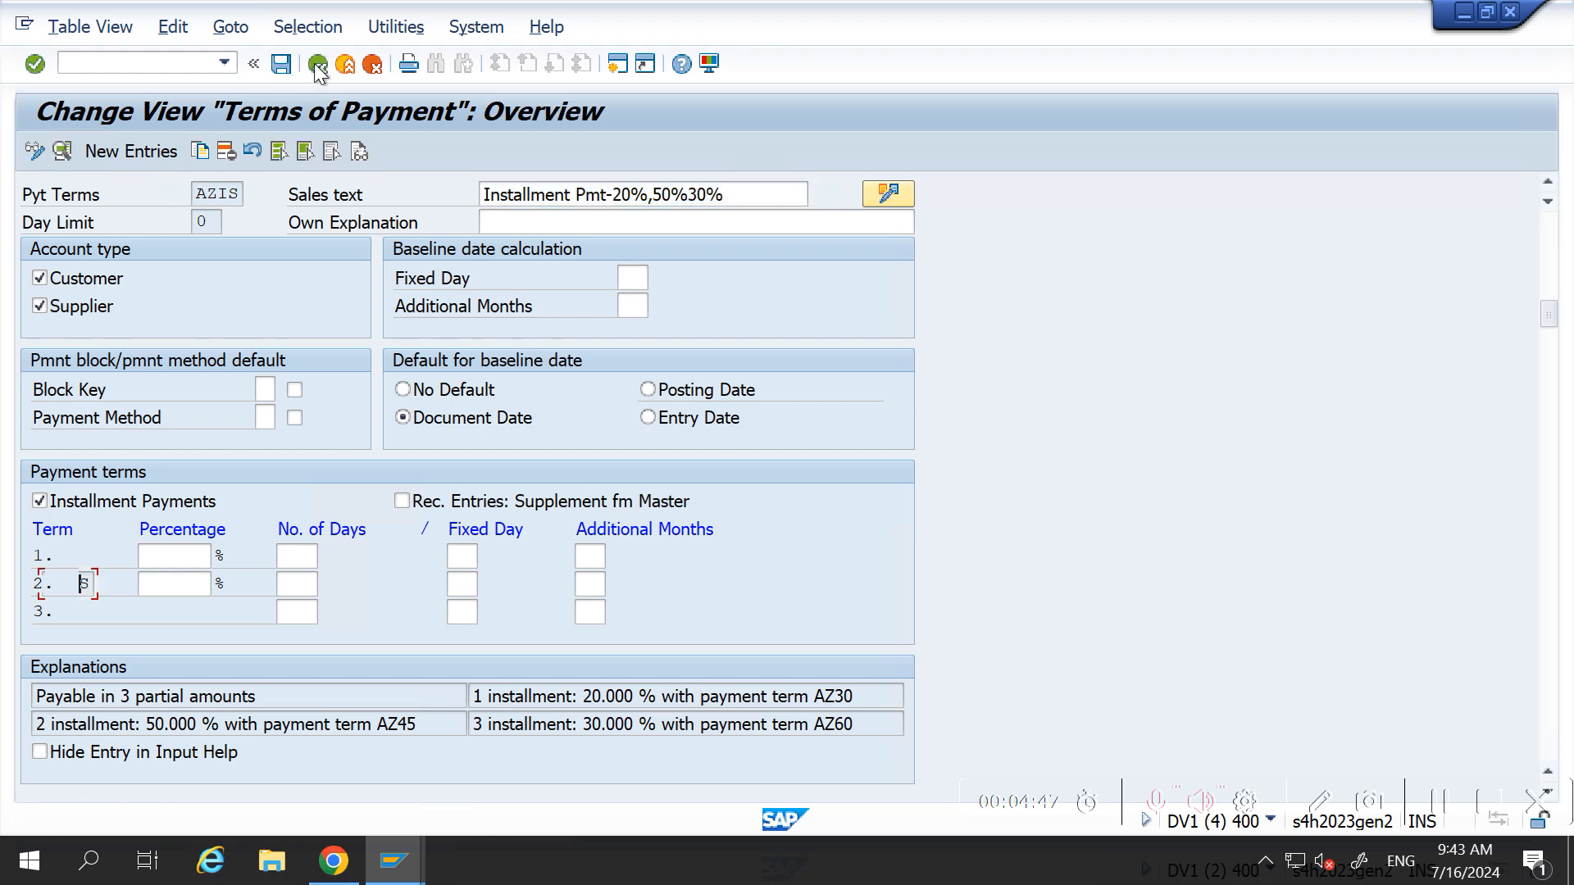
pyautogui.click(317, 65)
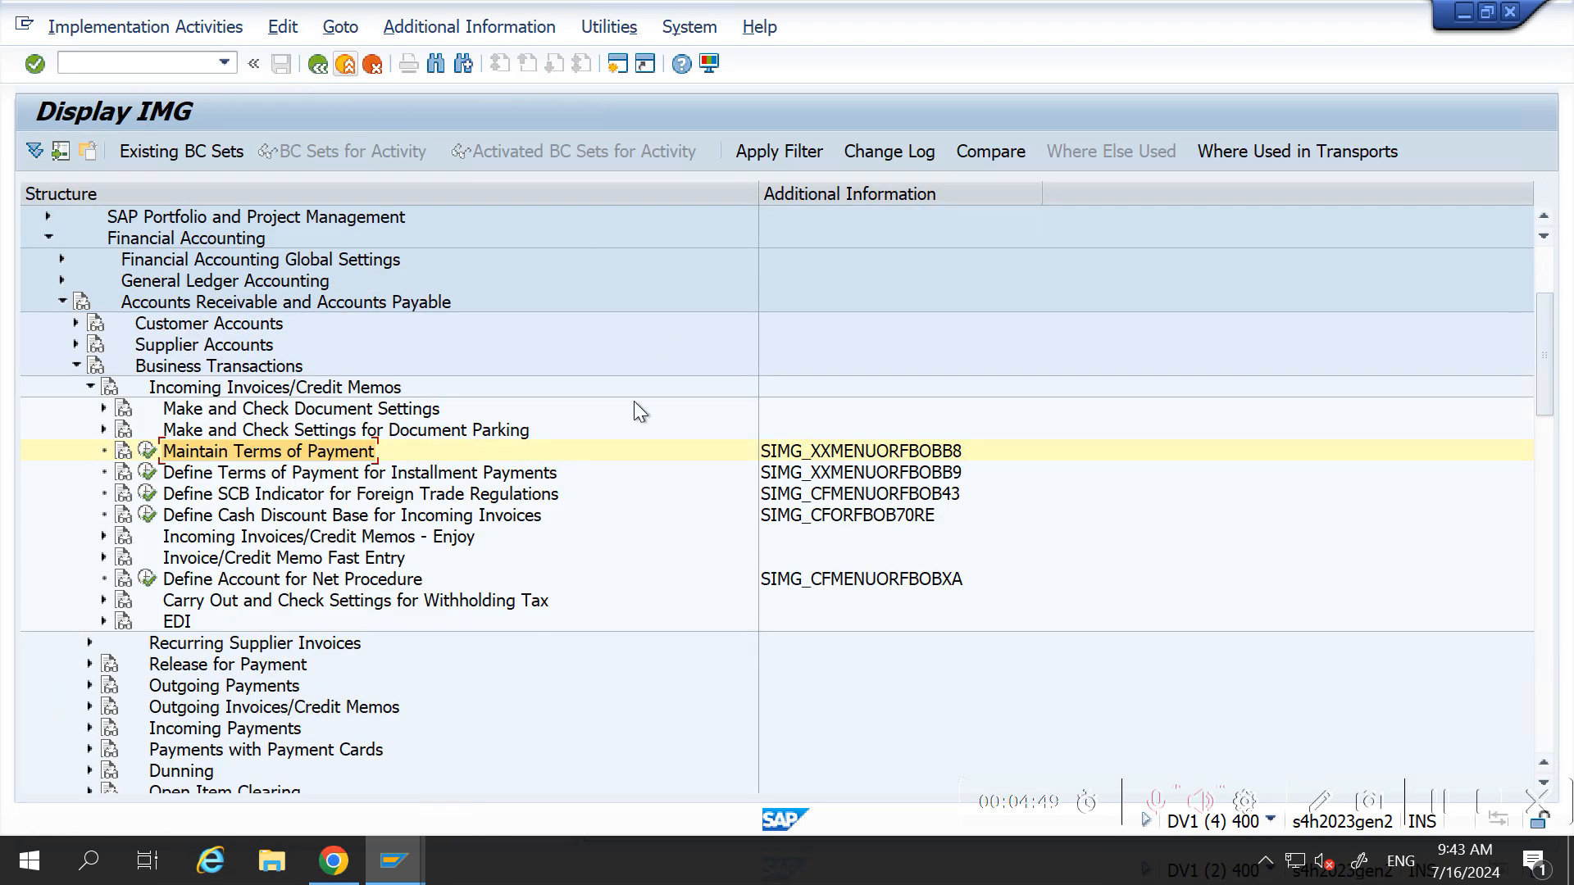
pyautogui.click(968, 471)
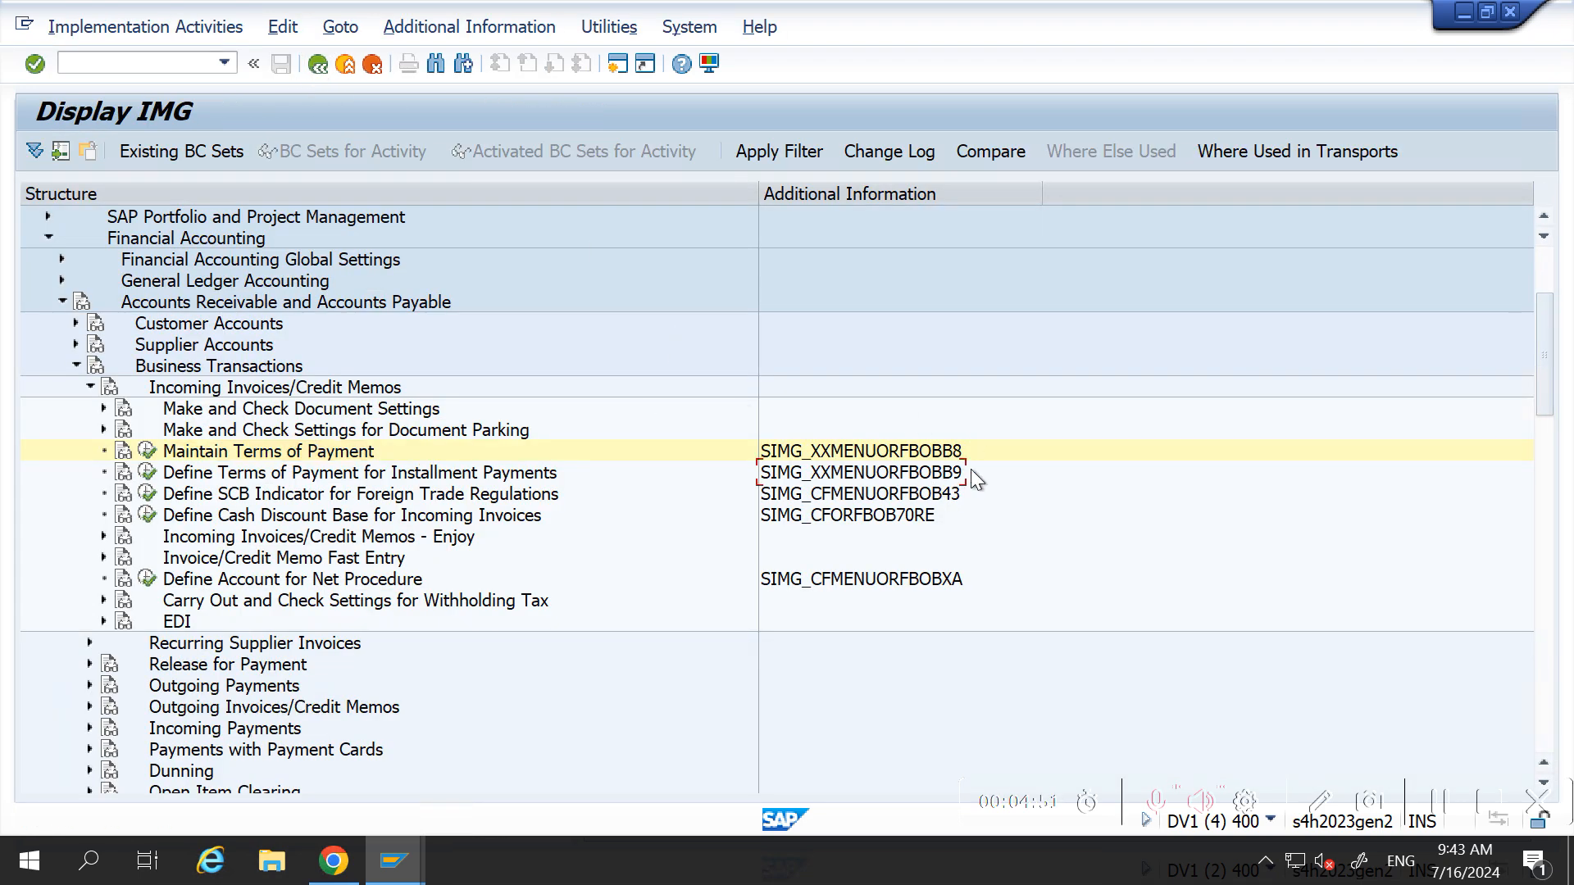
pyautogui.click(382, 479)
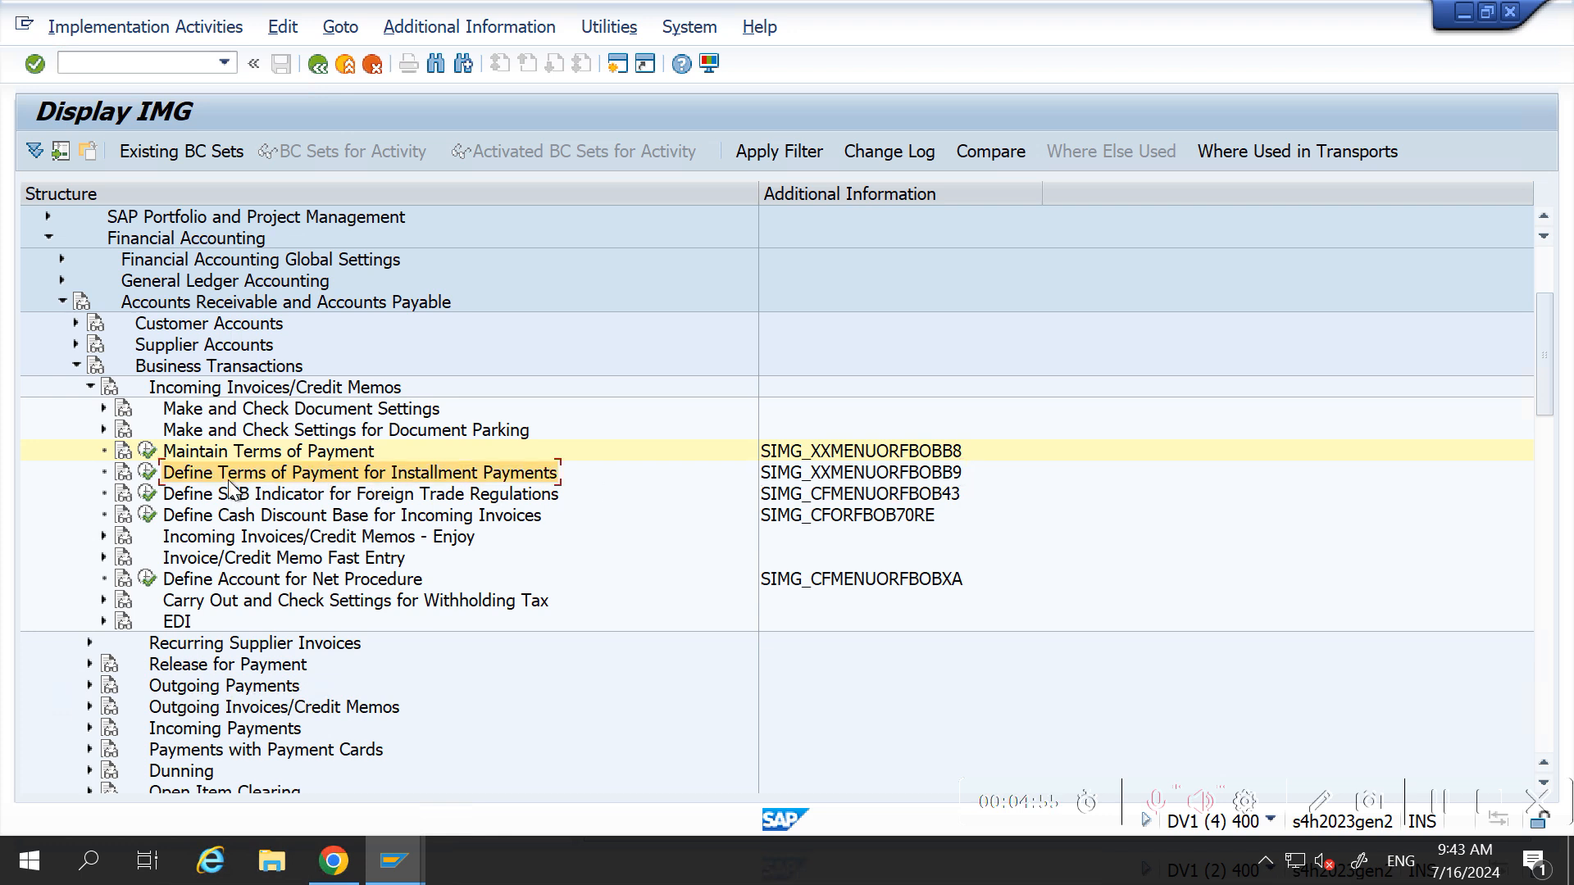
pyautogui.click(147, 474)
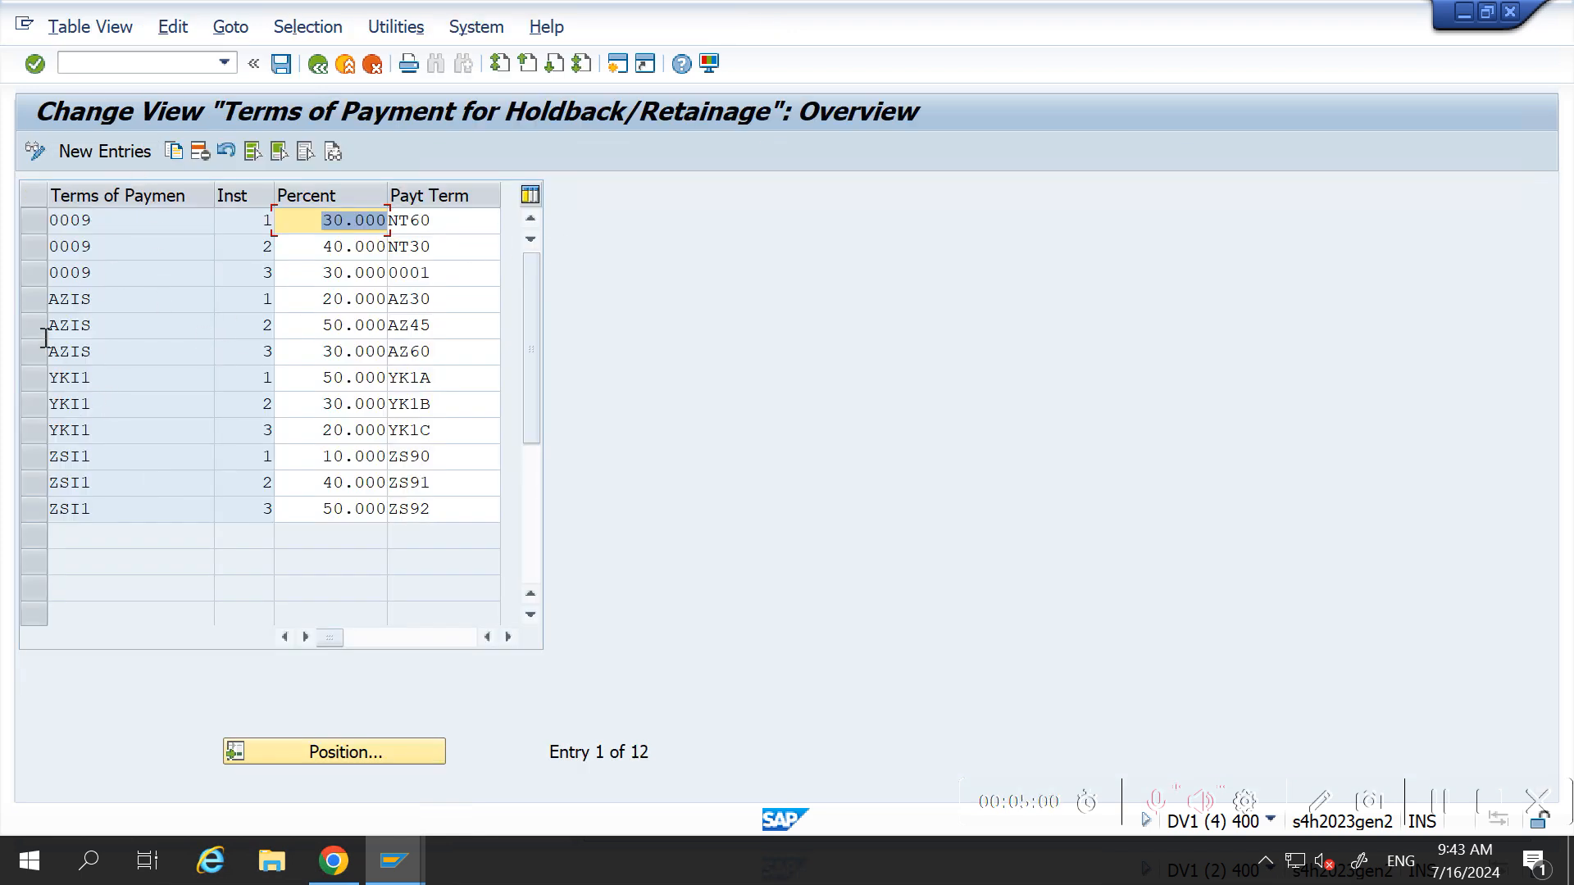
# Step: Mark the three AZIS installment rows in the overview of terms of payment for holdback/retainage
pyautogui.click(34, 298)
pyautogui.click(33, 325)
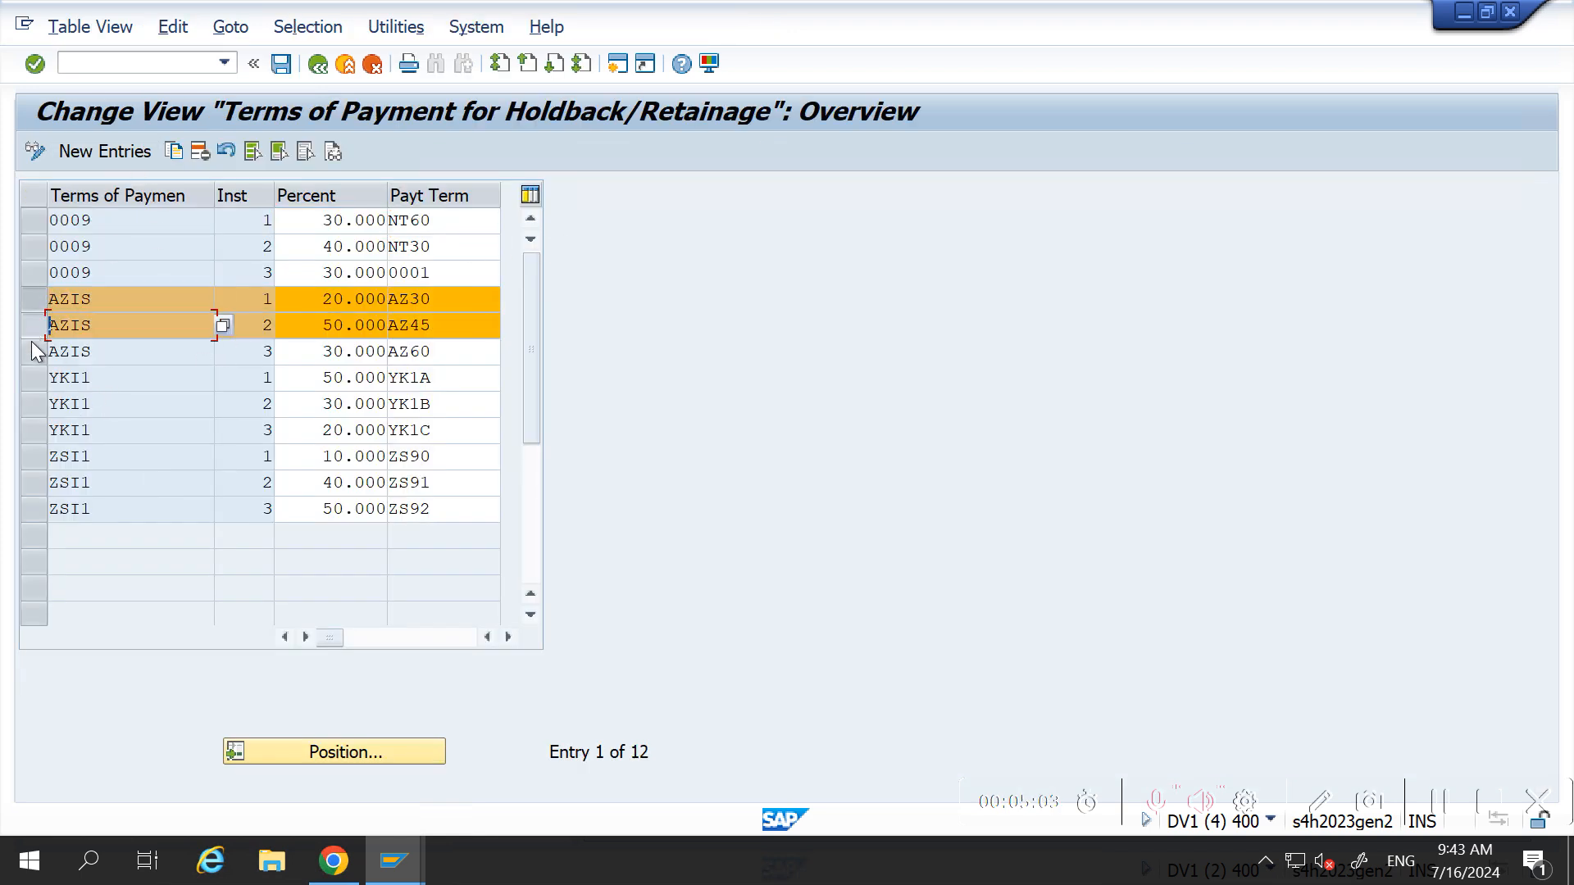
pyautogui.click(32, 351)
pyautogui.doubleClick(96, 300)
pyautogui.doubleClick(99, 325)
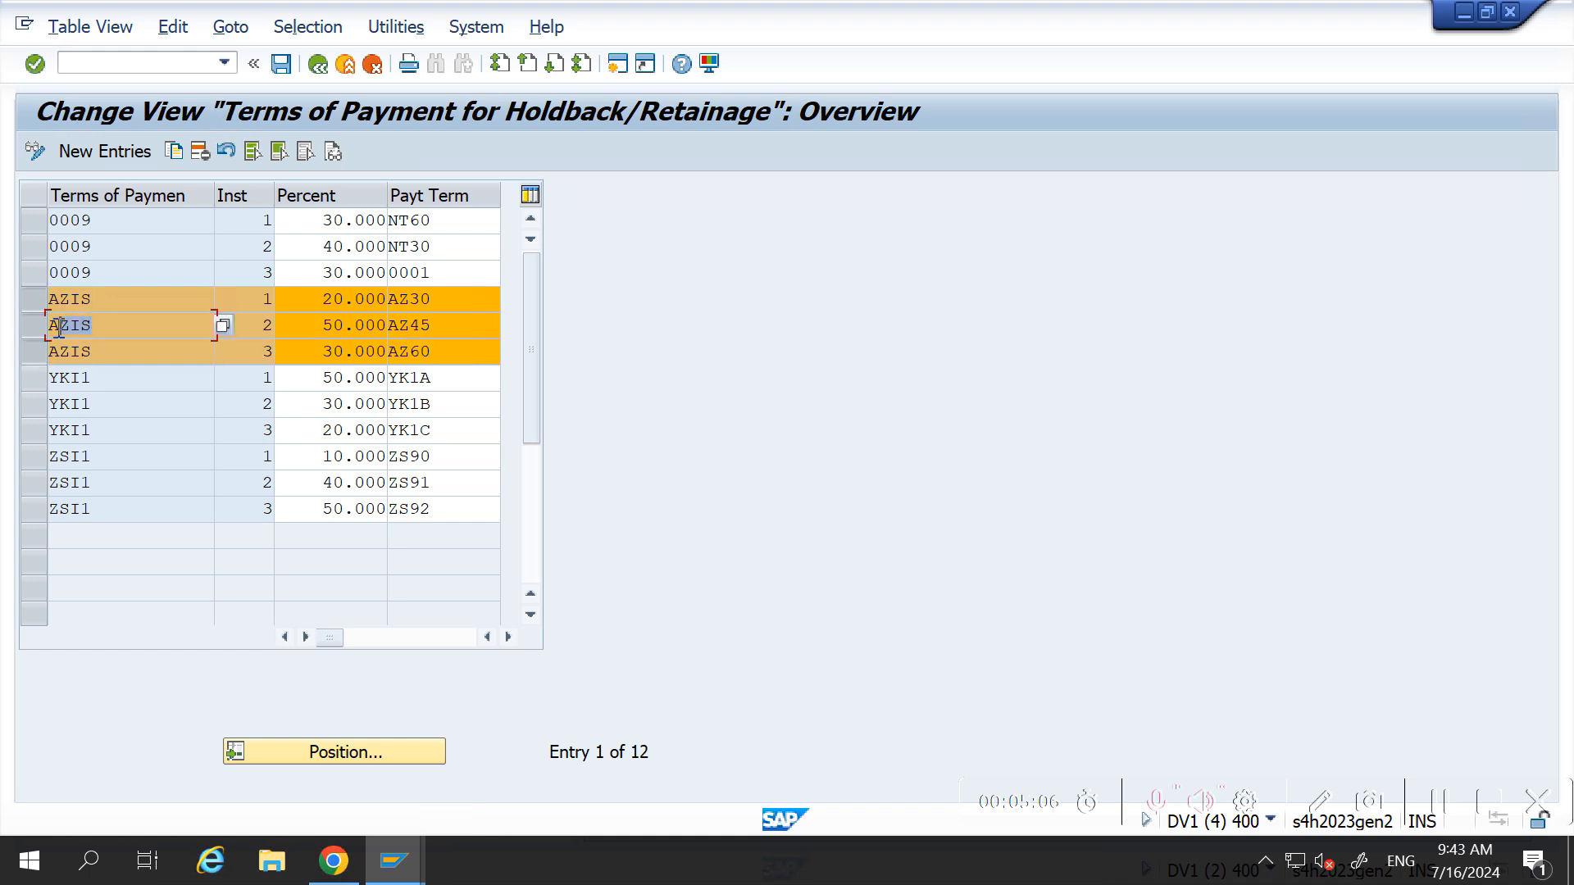
pyautogui.doubleClick(99, 350)
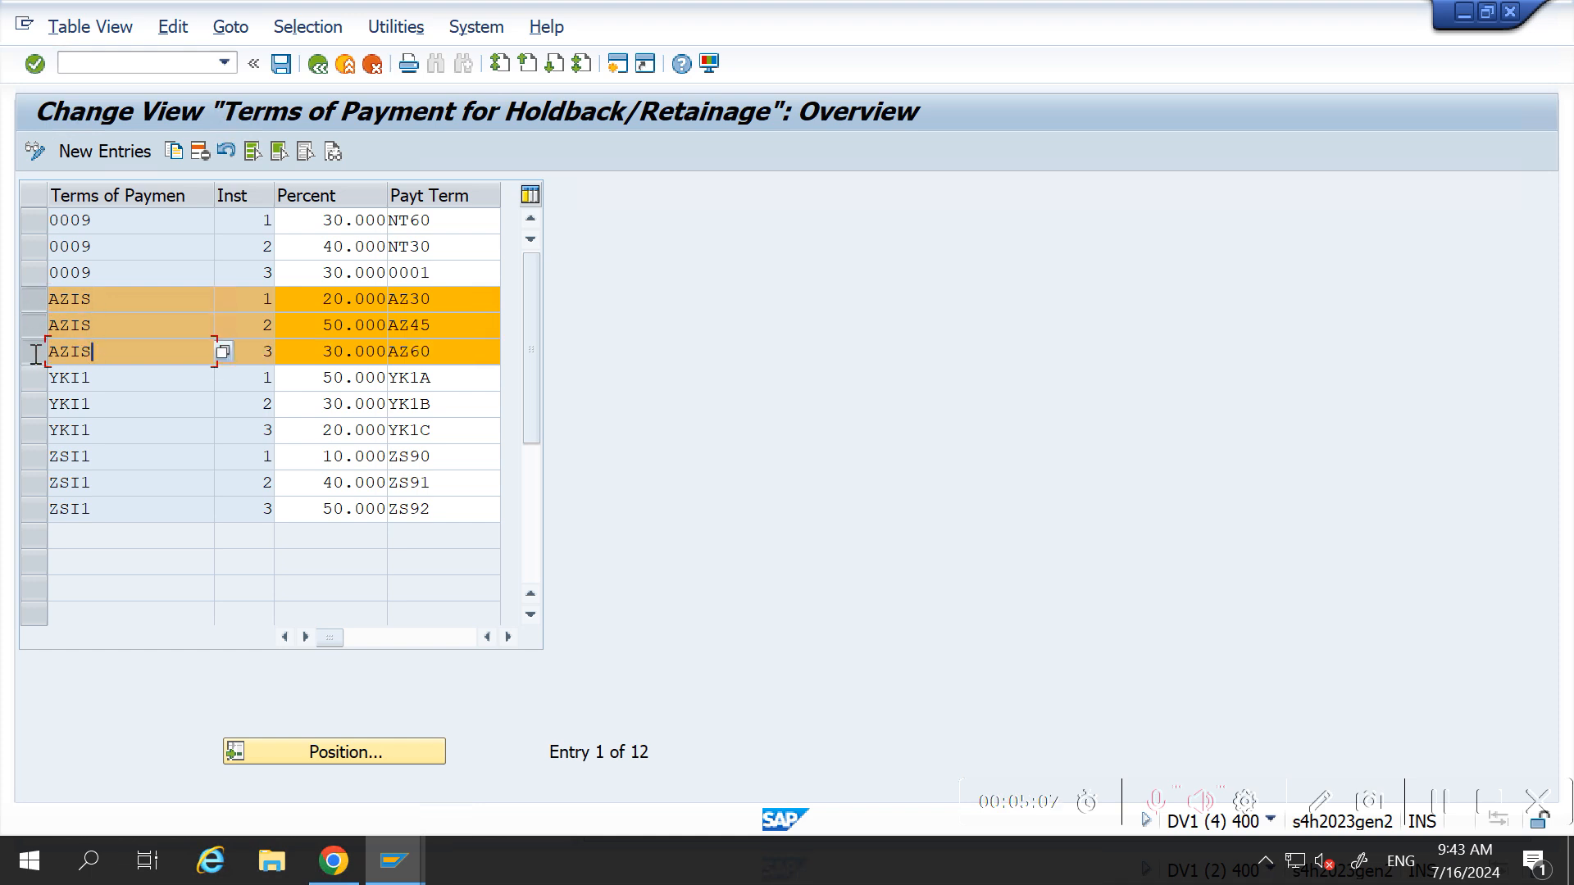
# Step: Examine the percentage and assigned payment term of each AZIS installment, keeping the three rows marked
pyautogui.click(449, 303)
pyautogui.moveTo(448, 304); pyautogui.dragTo(410, 351)
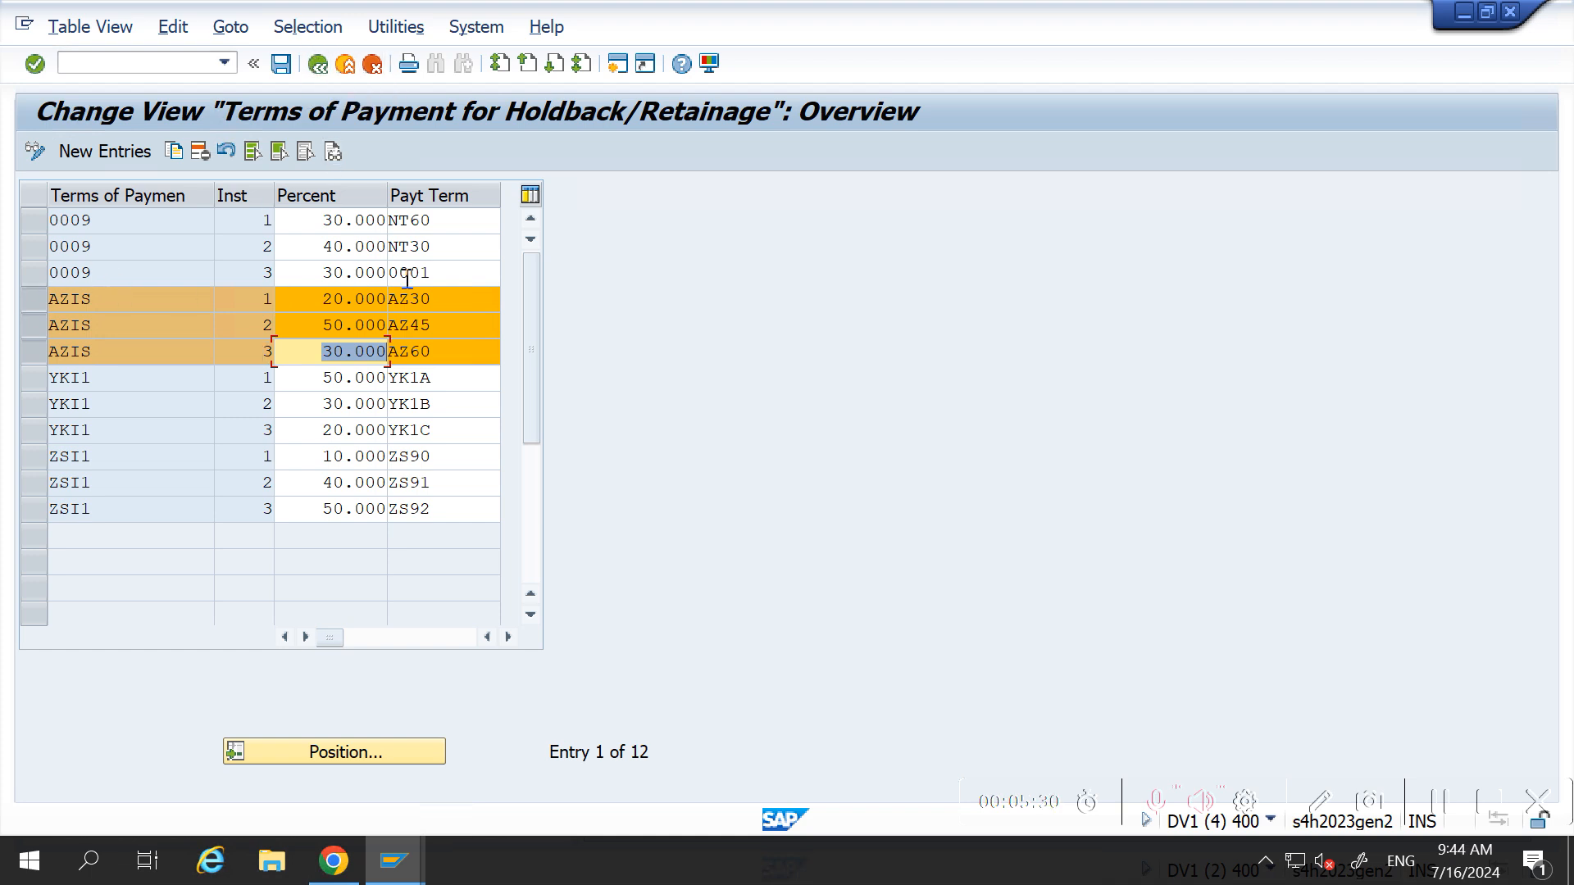
pyautogui.click(323, 298)
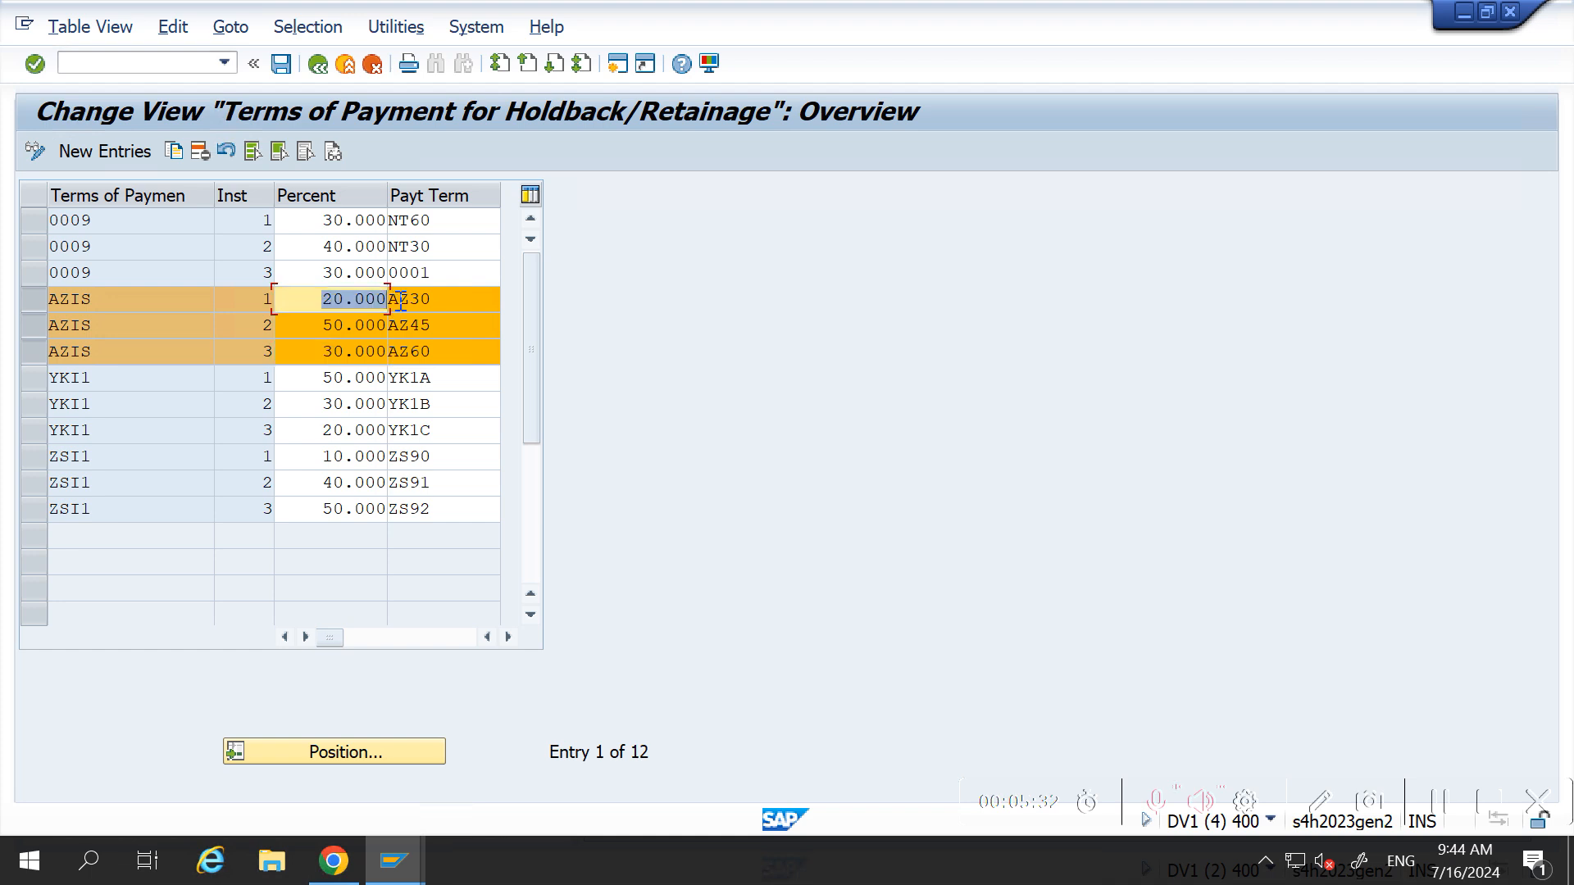
pyautogui.moveTo(446, 298)
pyautogui.mouseDown()
pyautogui.moveTo(326, 324)
pyautogui.moveTo(435, 325)
pyautogui.mouseUp()
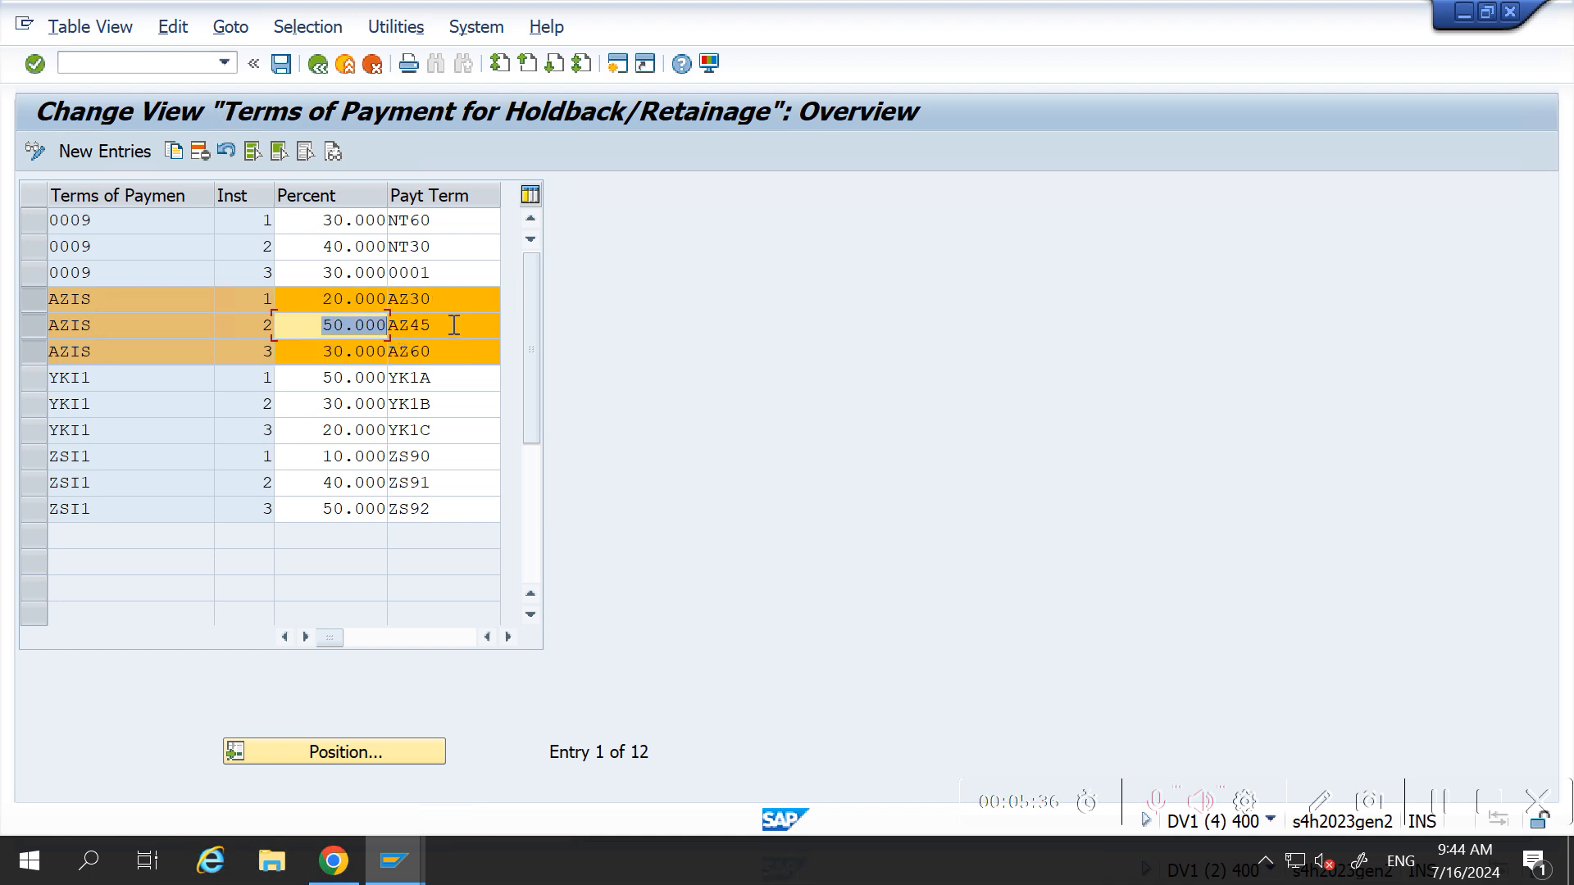
pyautogui.moveTo(323, 351); pyautogui.dragTo(379, 358)
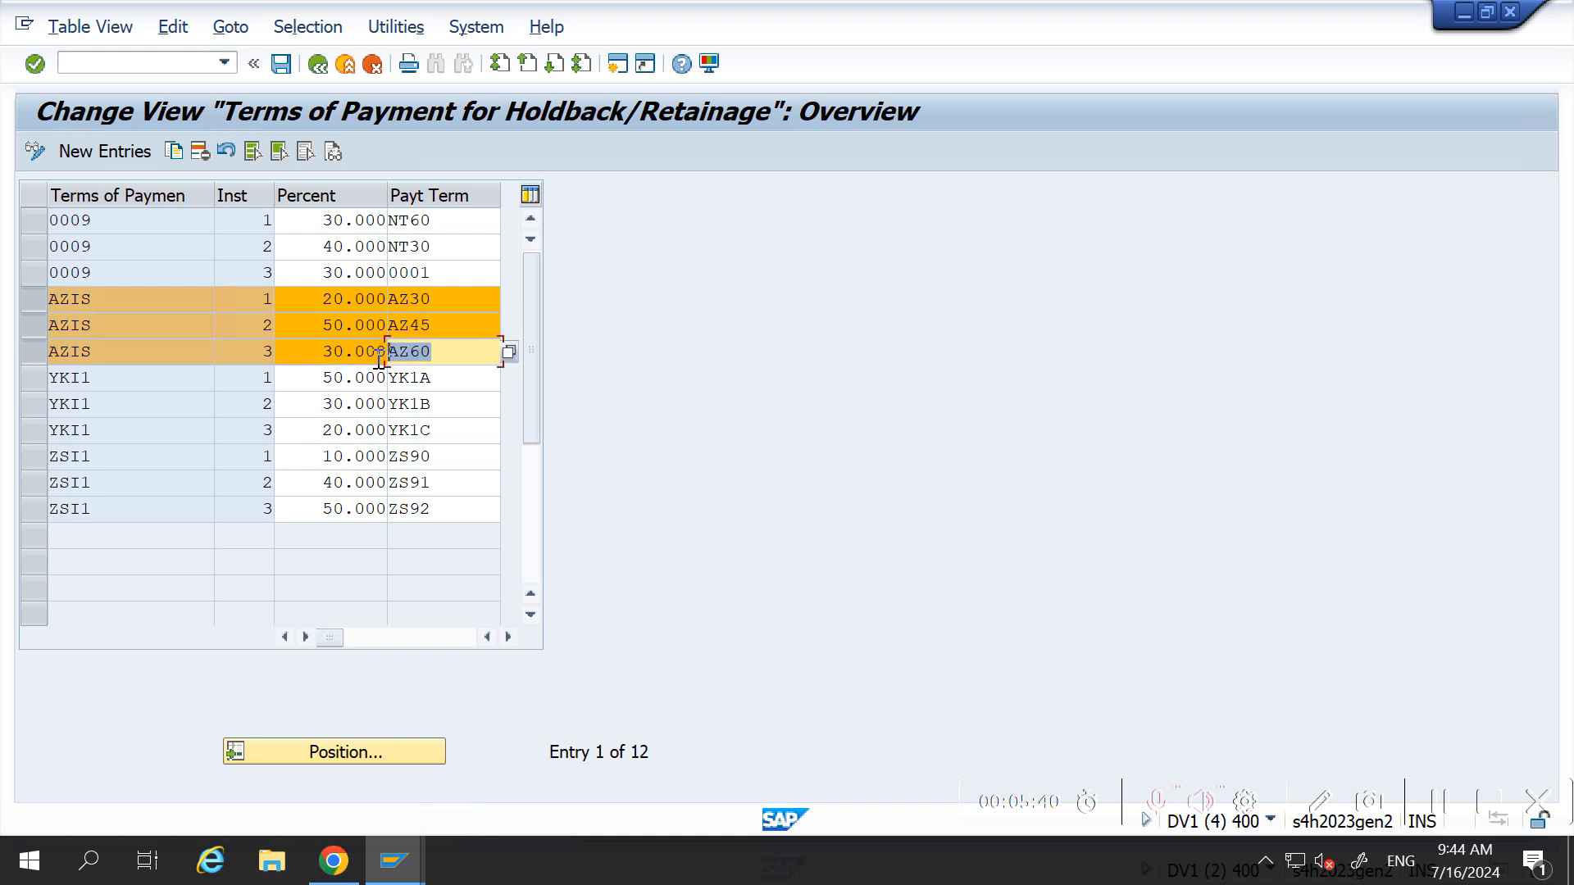
pyautogui.click(36, 302)
pyautogui.click(37, 328)
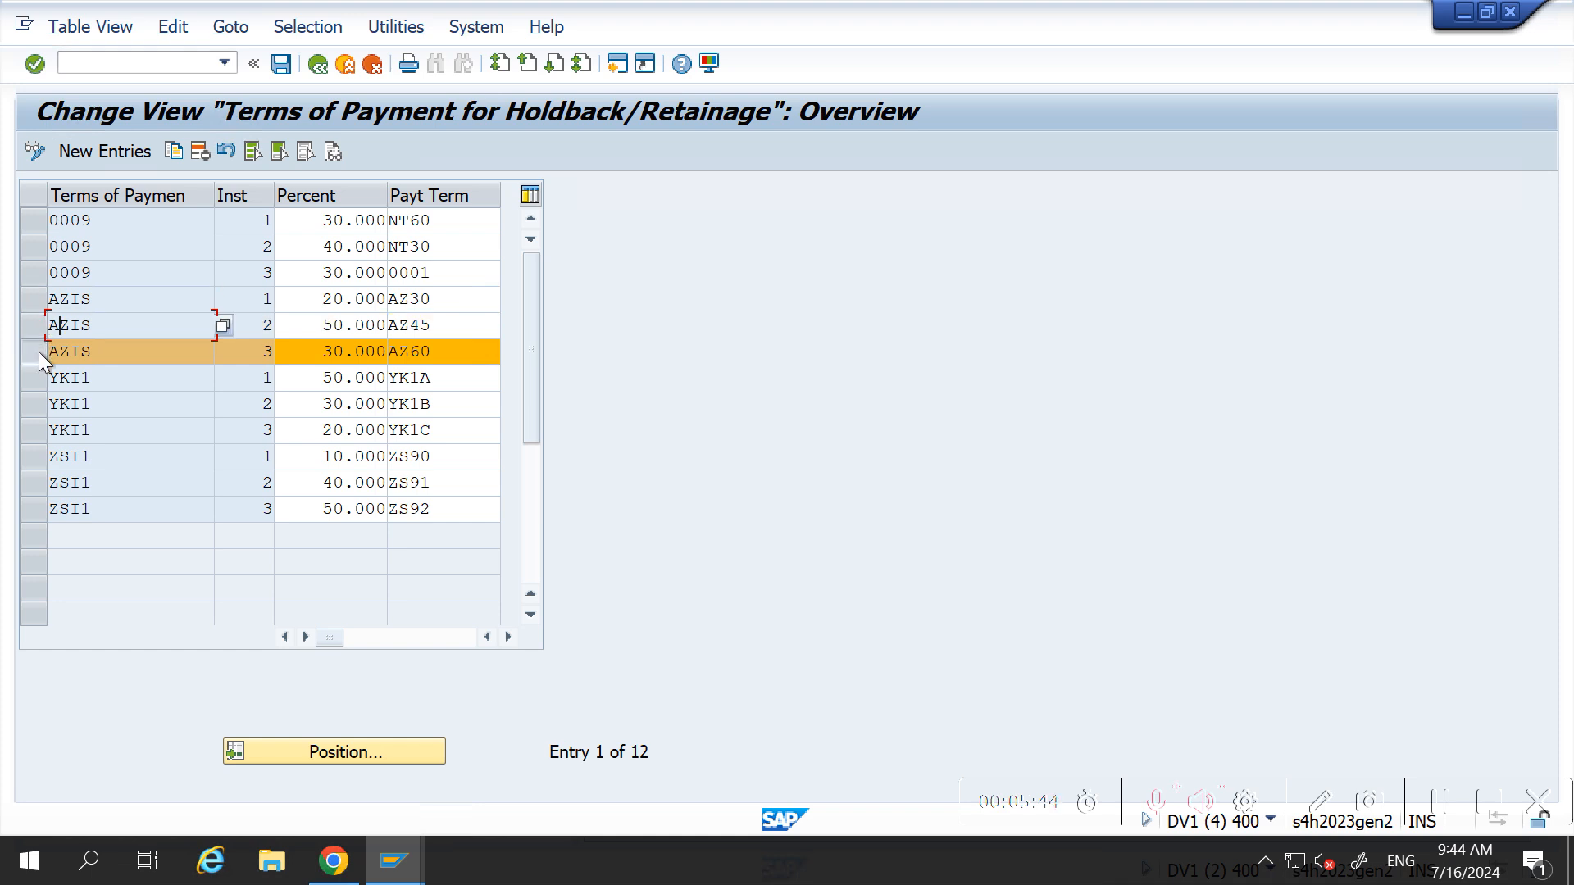
pyautogui.click(38, 352)
pyautogui.click(37, 300)
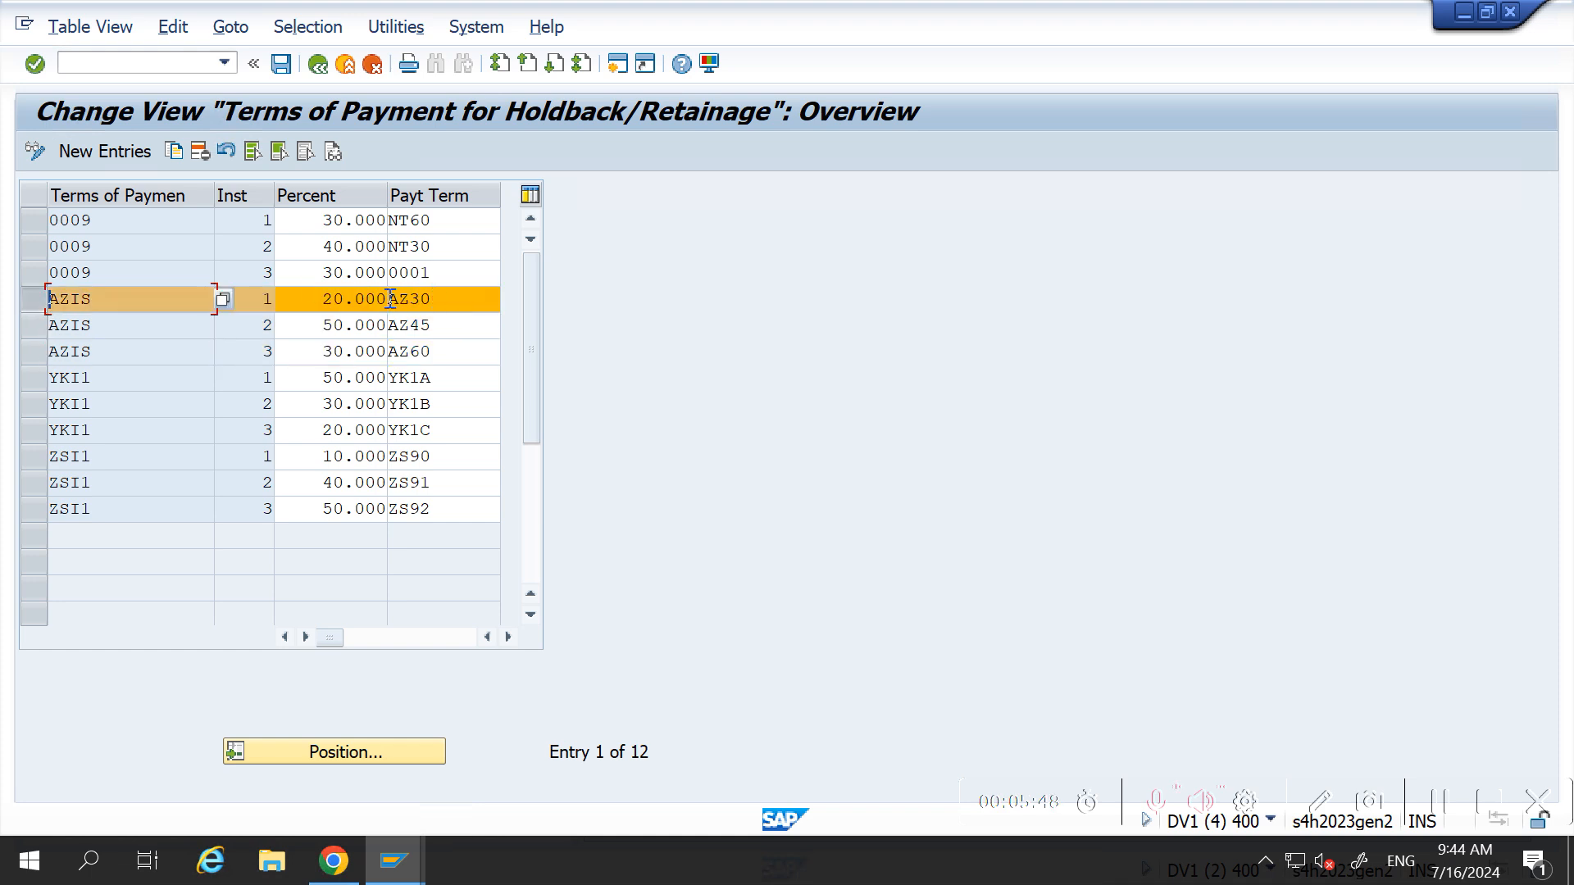
pyautogui.click(43, 331)
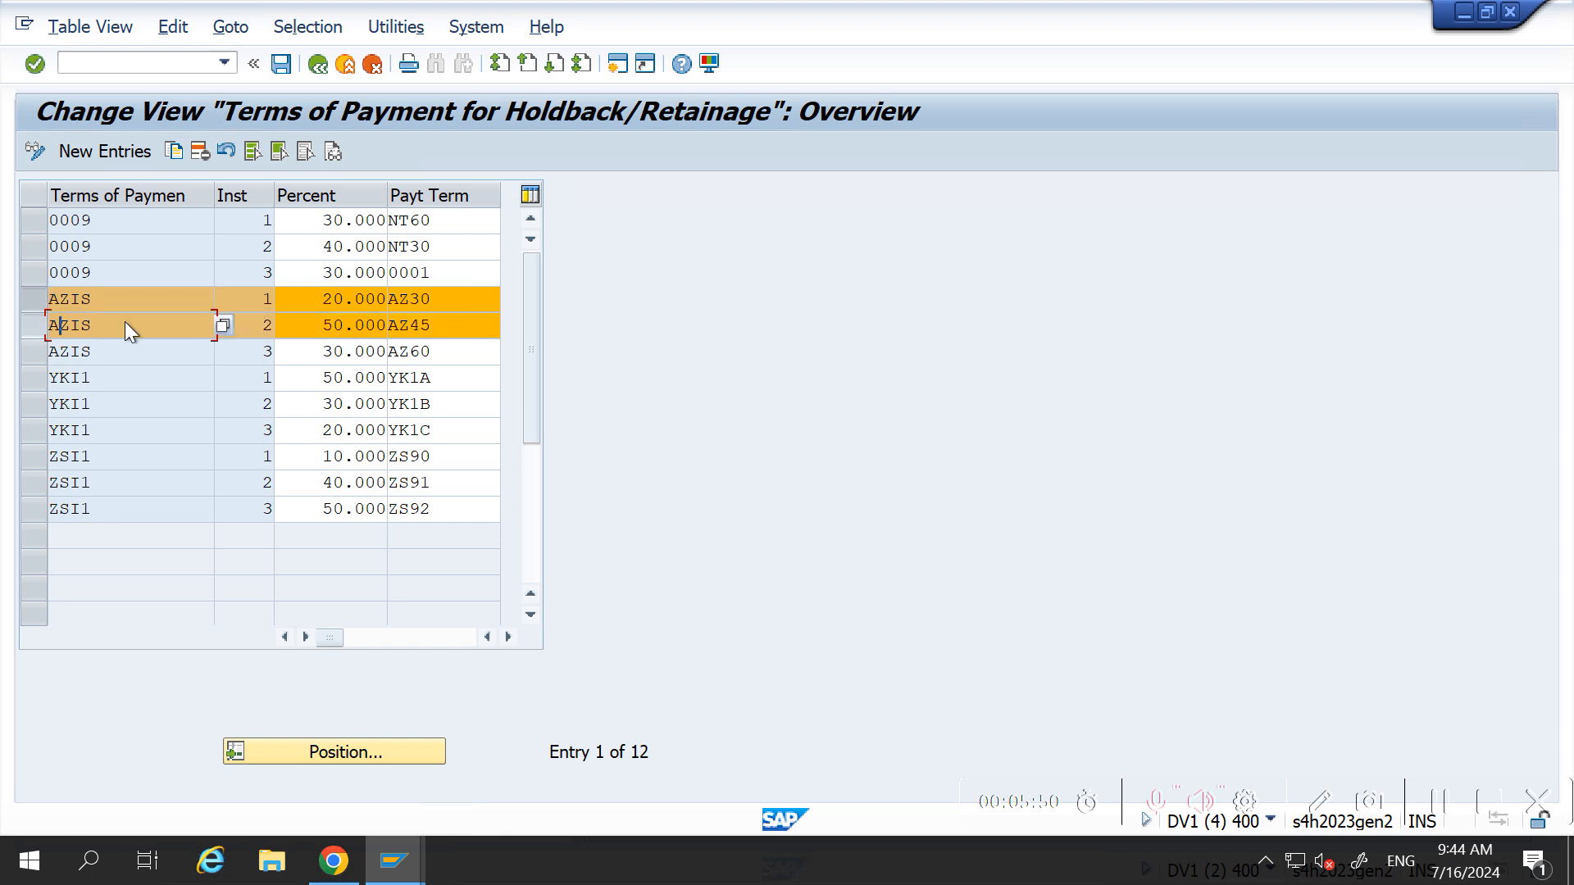
pyautogui.click(33, 355)
# Step: Switch to the Vendor Line Item Display session and start transaction FB60 to enter a vendor invoice
pyautogui.click(116, 64)
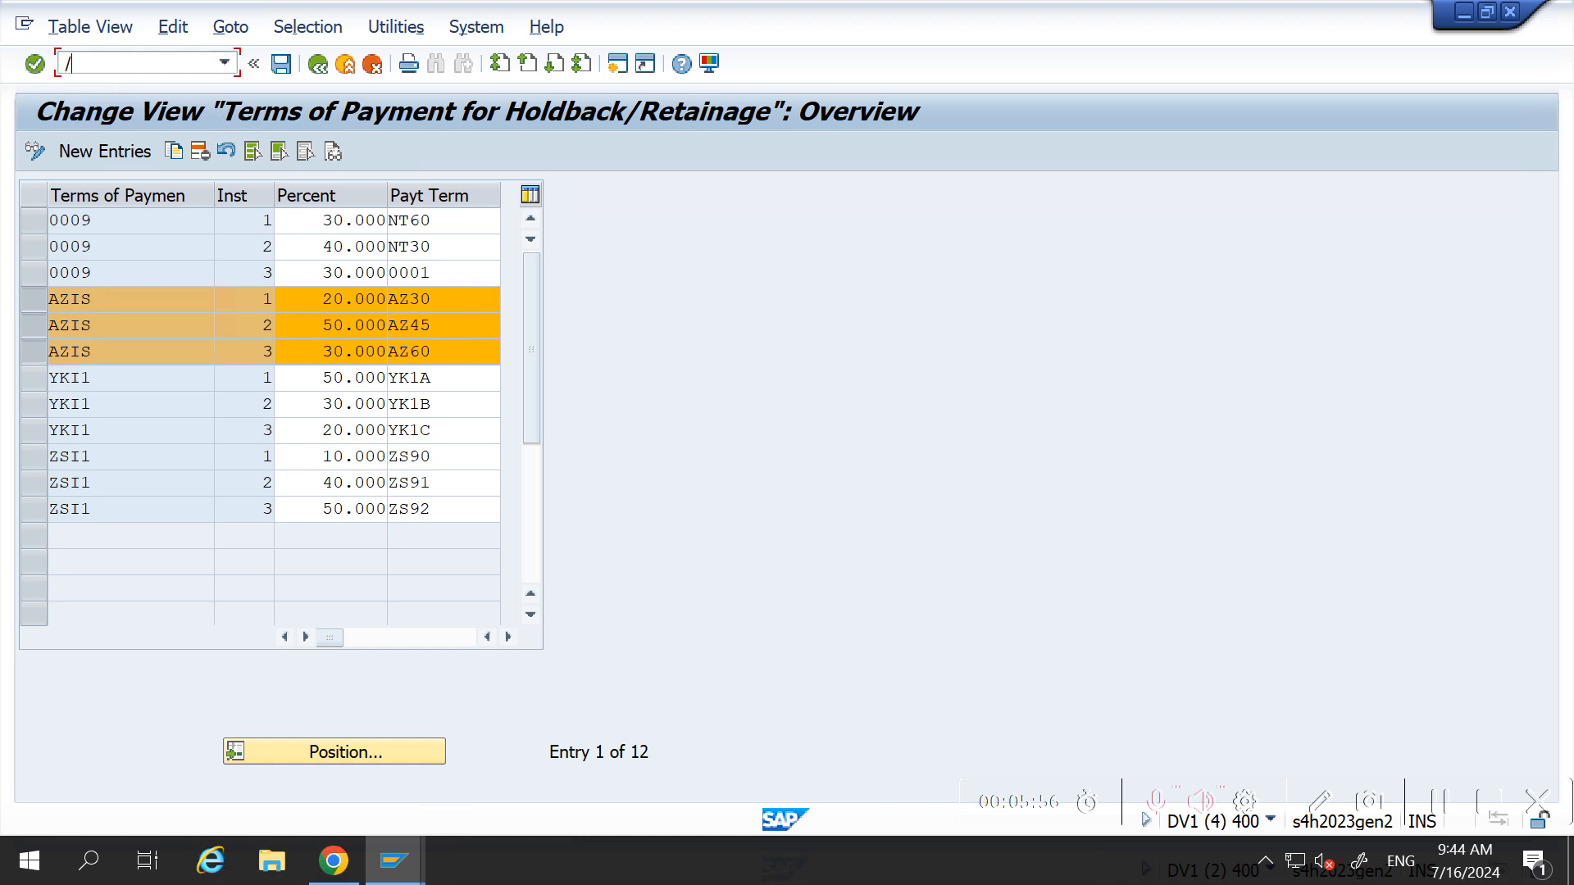
pyautogui.click(885, 165)
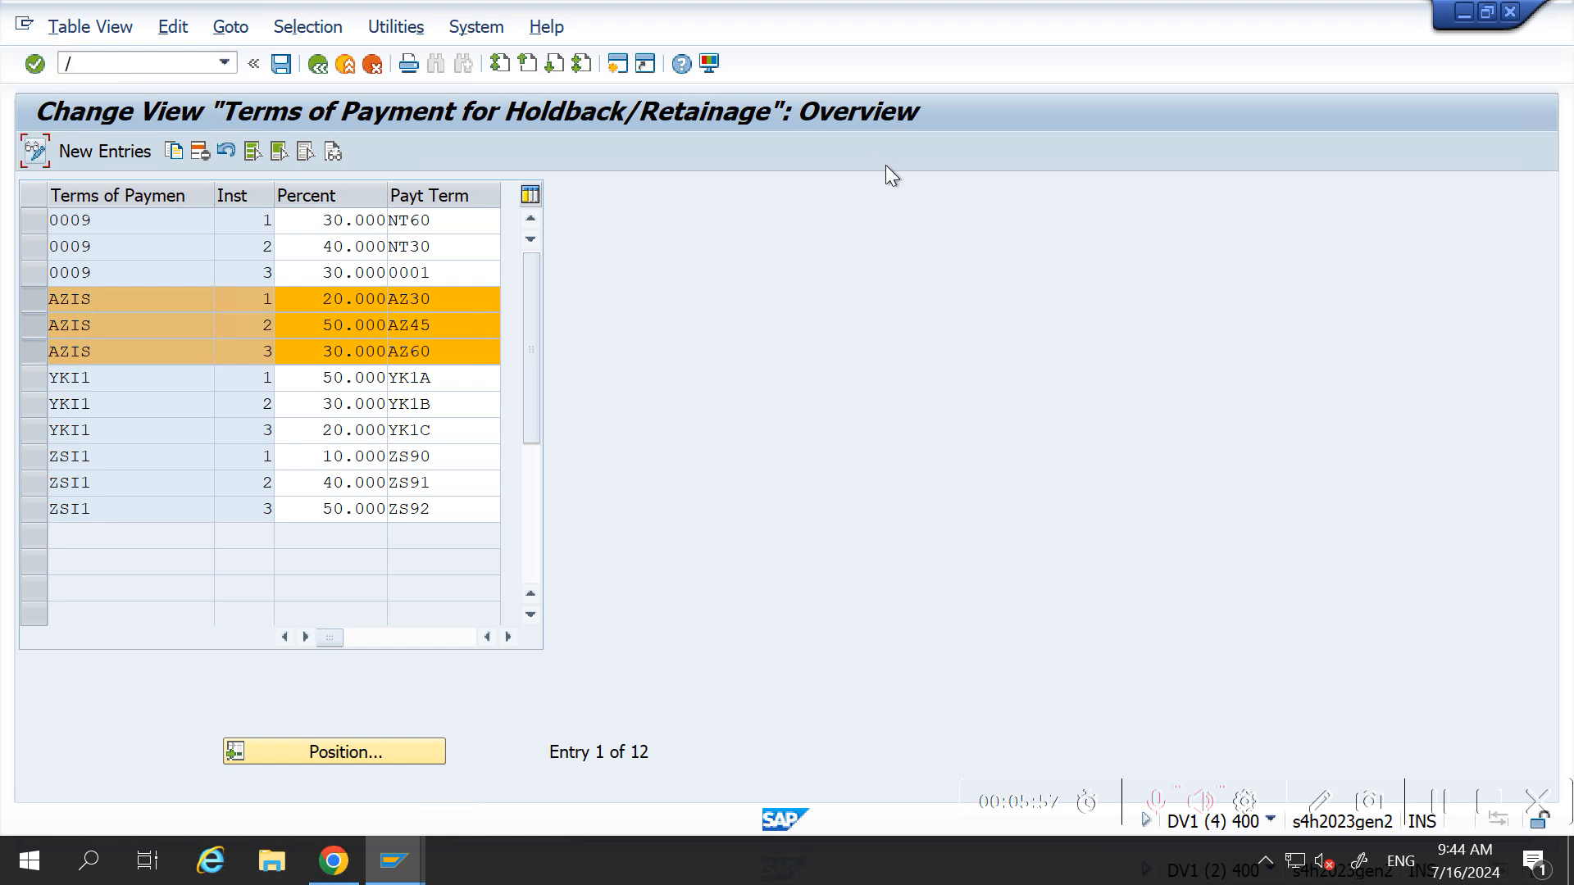
pyautogui.click(417, 852)
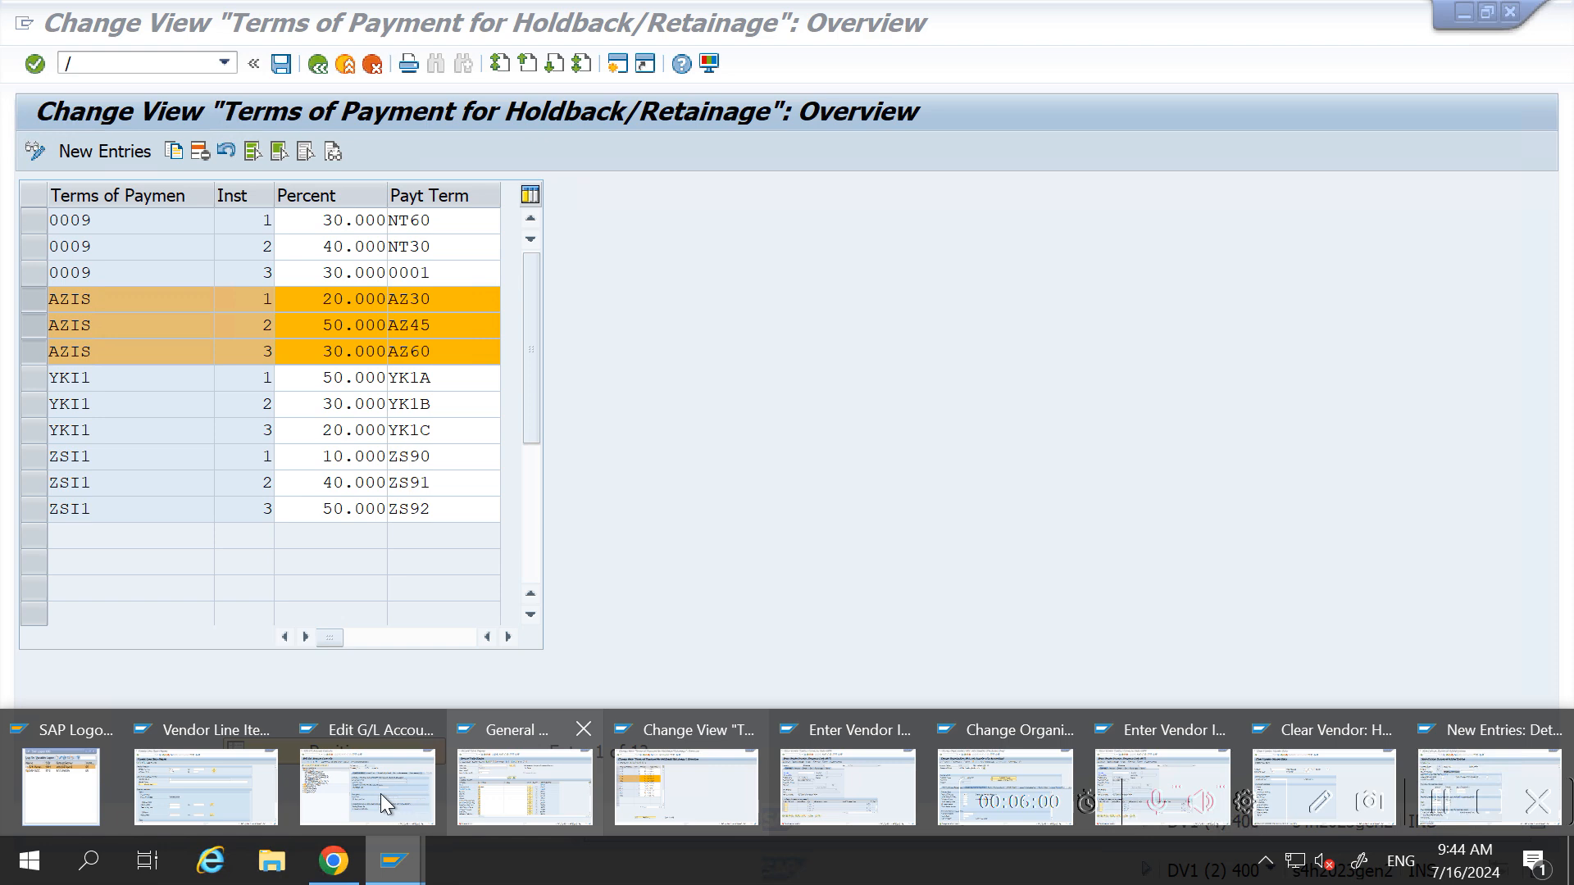
pyautogui.click(268, 802)
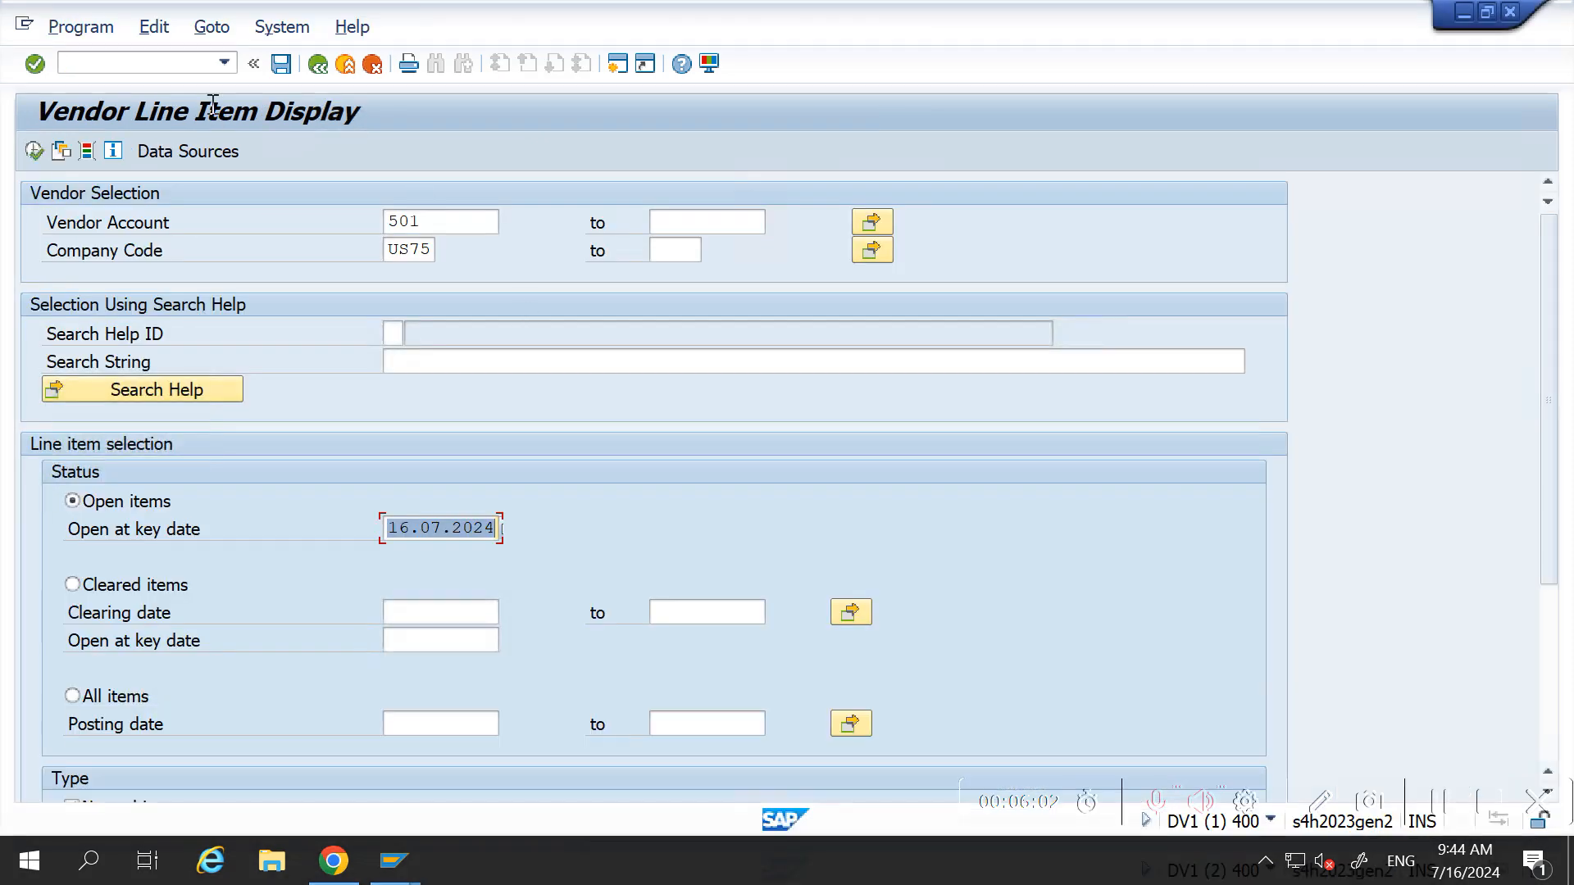
pyautogui.click(122, 64)
pyautogui.write('/nfb6')
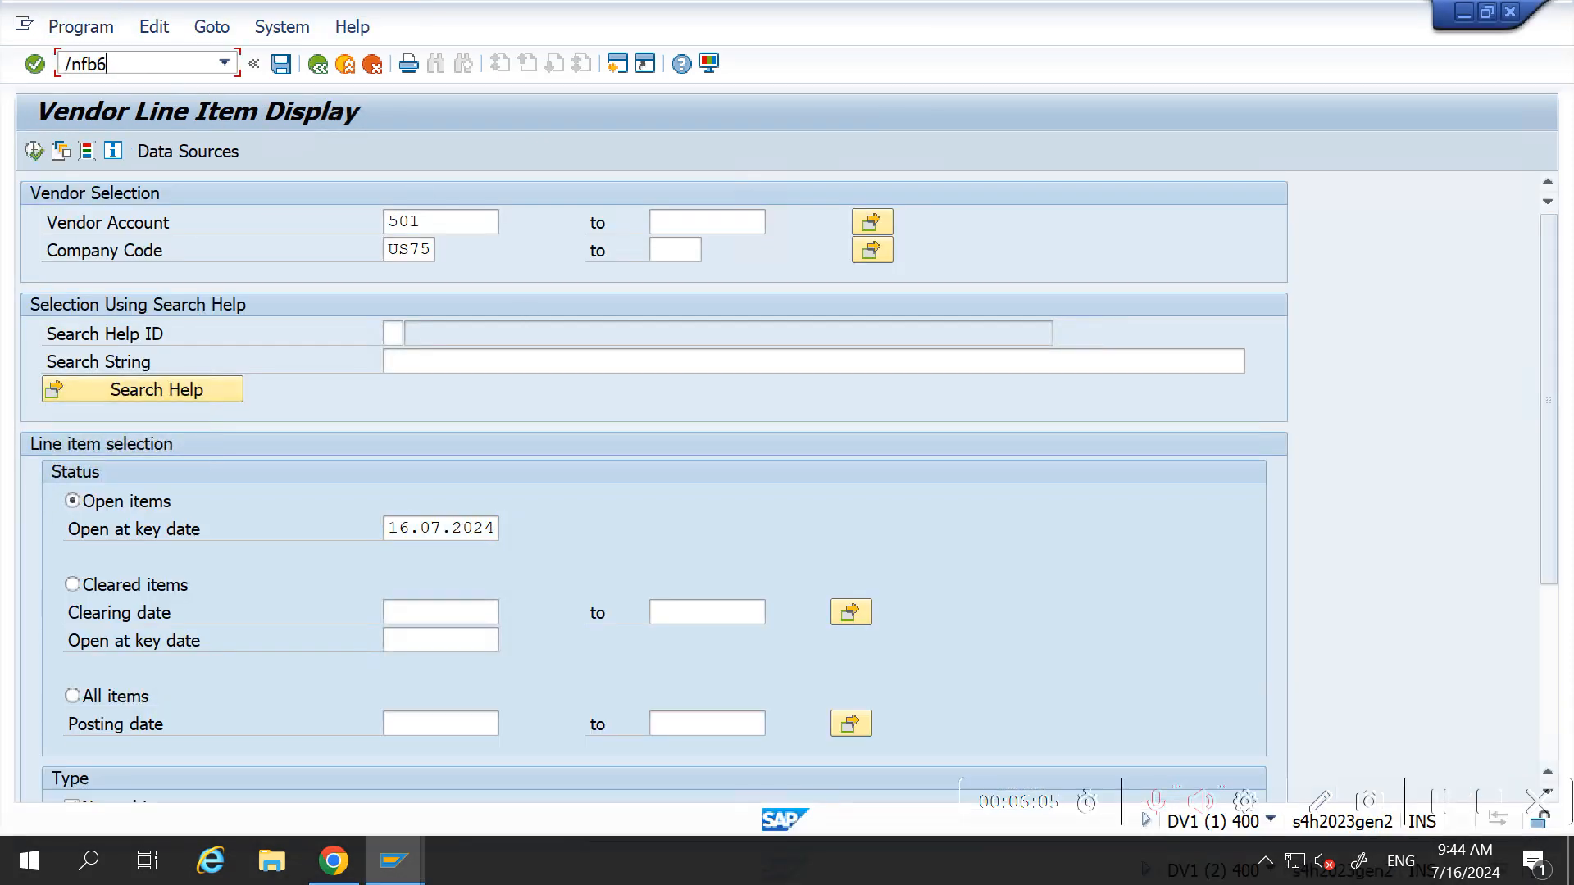
pyautogui.press('Return')
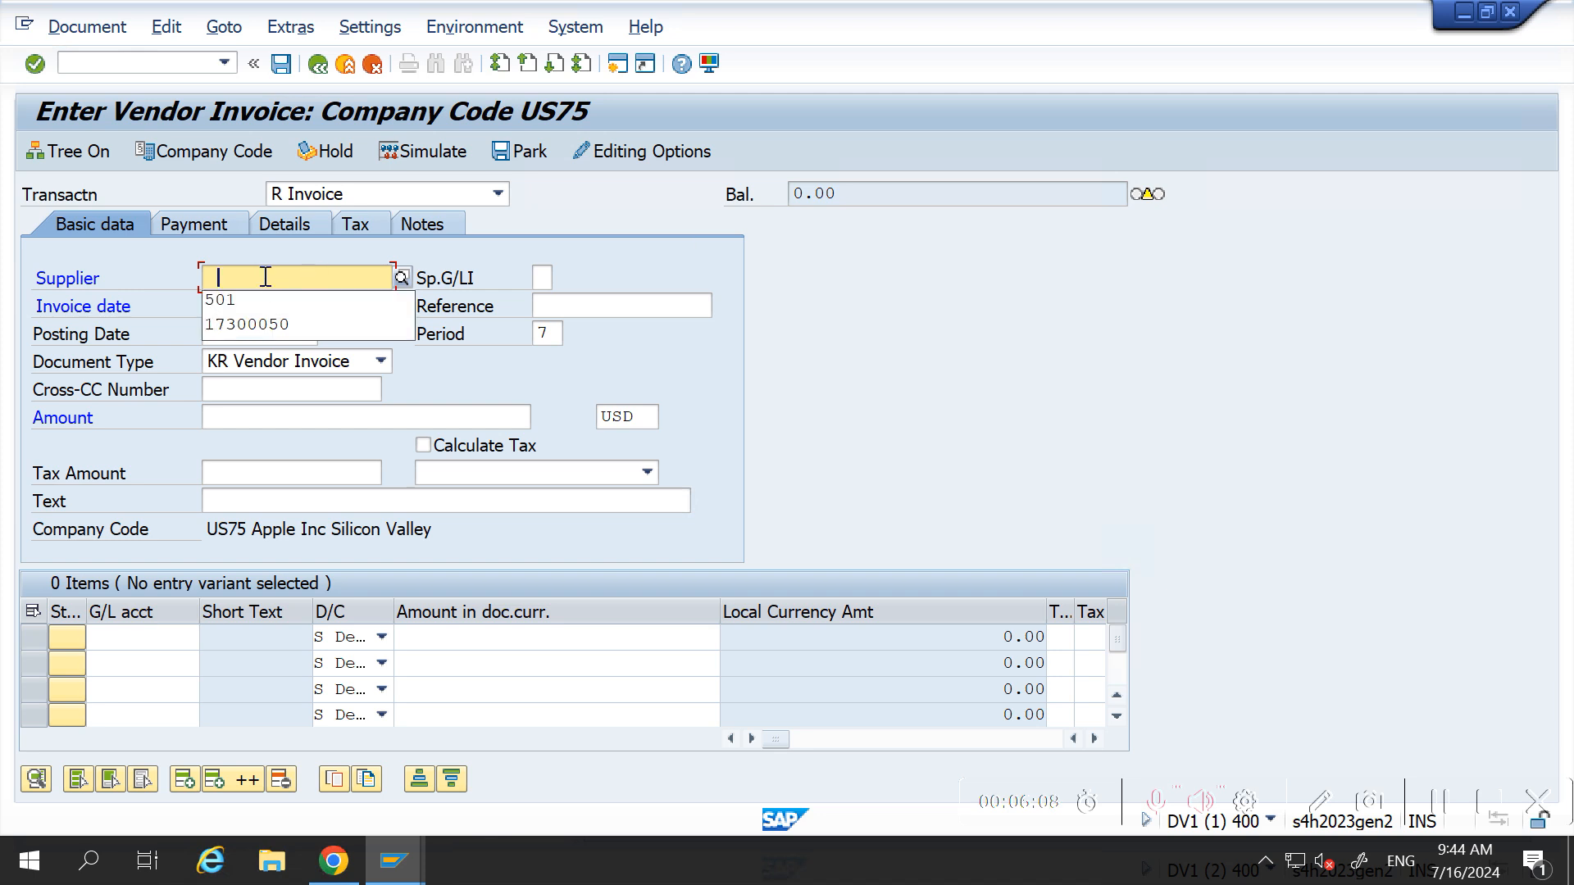
# Step: Enter the previously used supplier account in the basic data of the vendor invoice
pyautogui.press('Down')
pyautogui.press('Return')
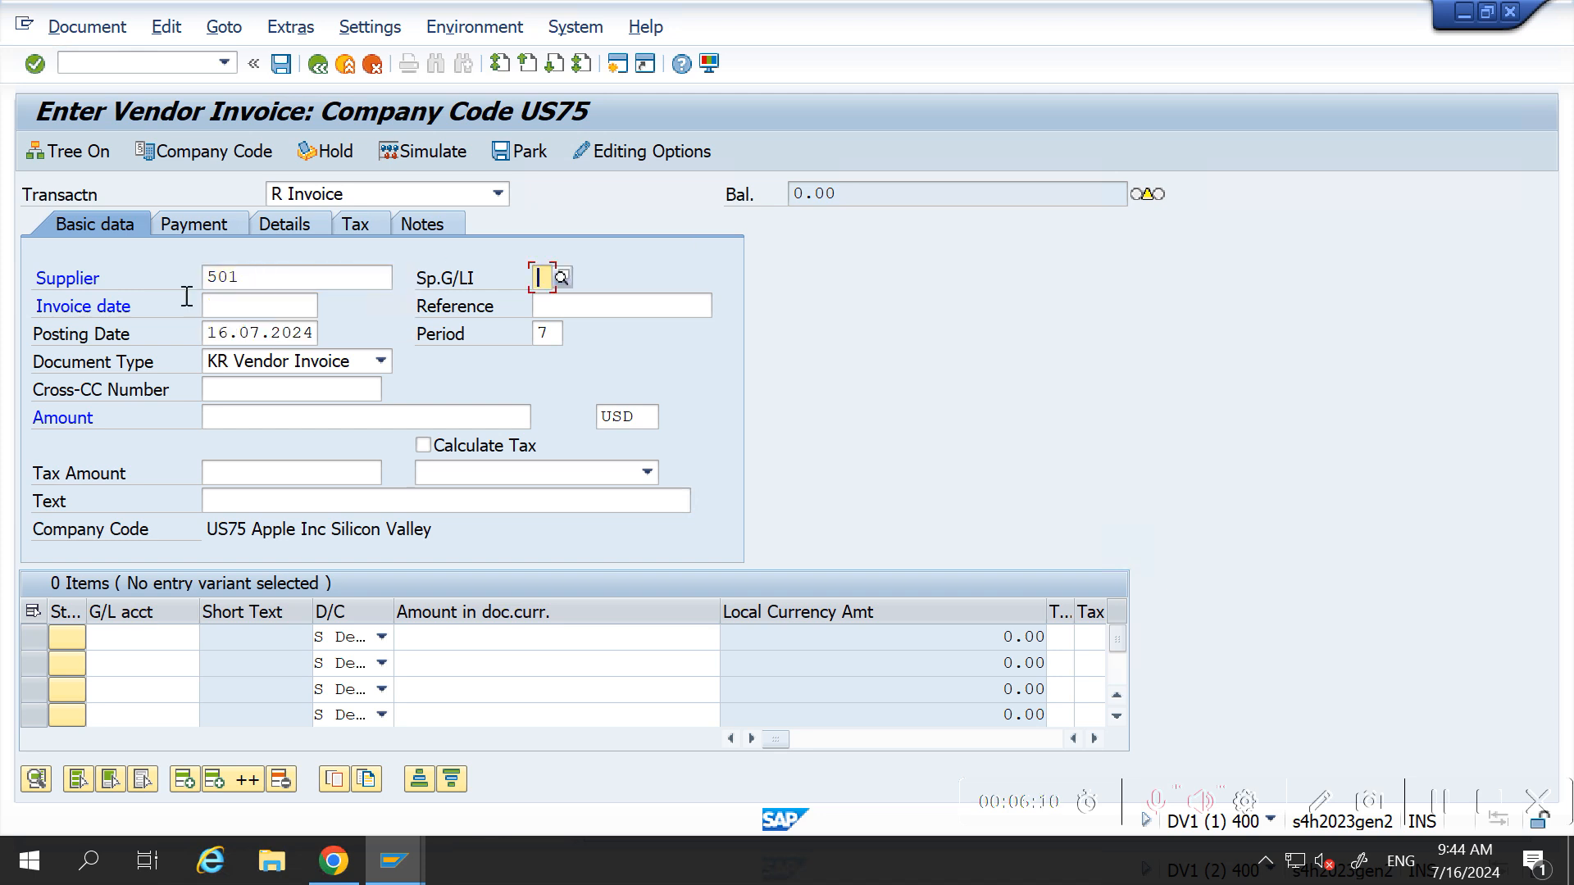
pyautogui.click(260, 309)
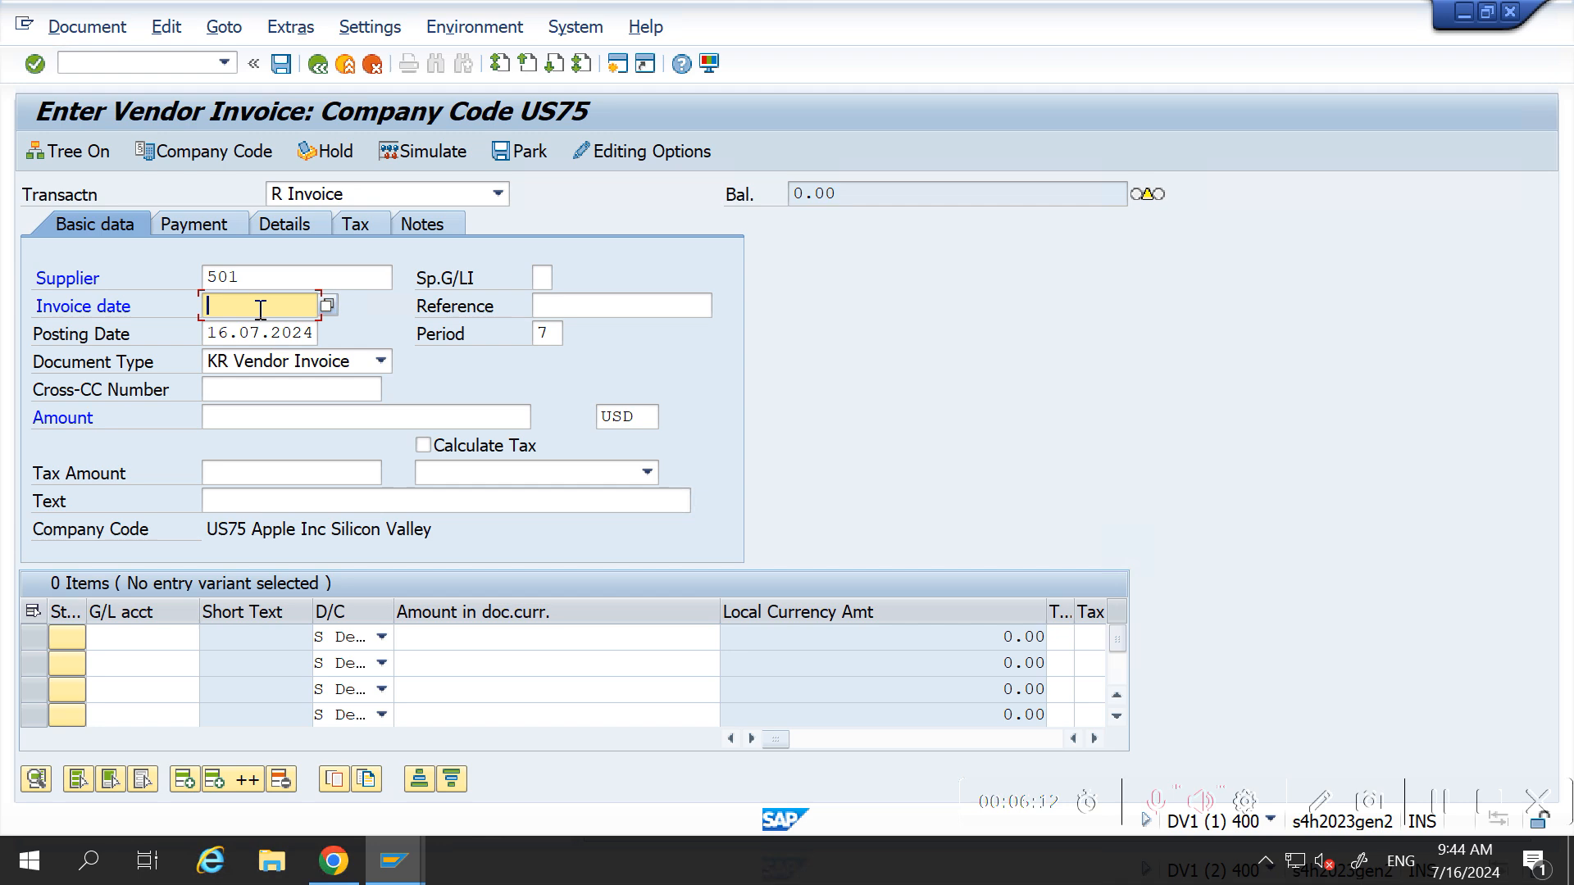
# Step: Recheck the AZIS installment rows in the payment terms session and return to the vendor invoice
pyautogui.hotkey('alt', 'Tab')
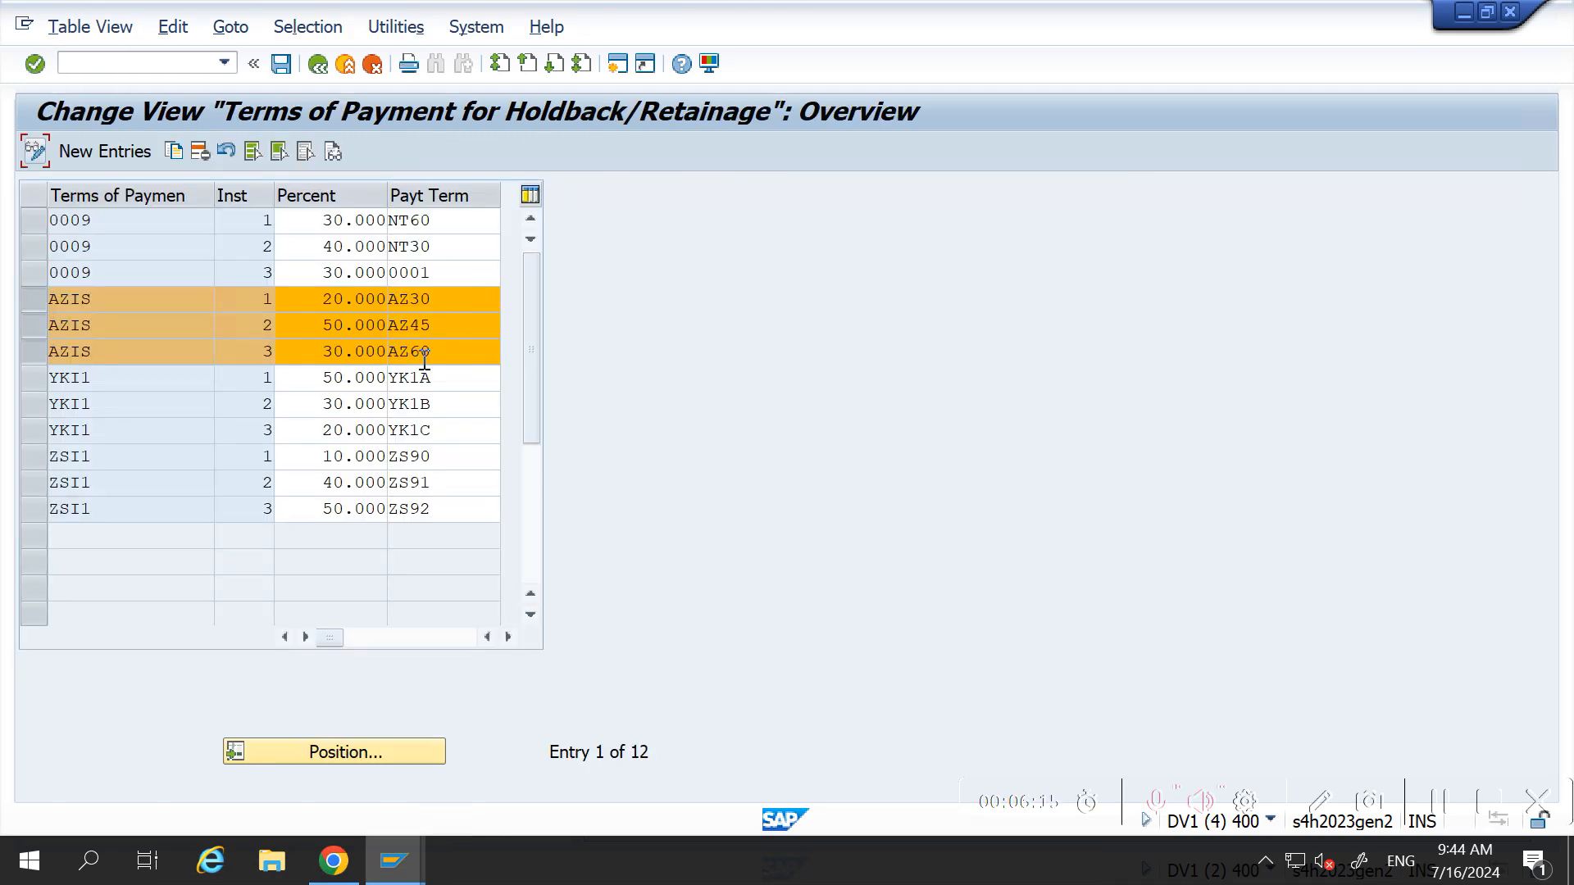
pyautogui.moveTo(105, 302); pyautogui.dragTo(14, 305)
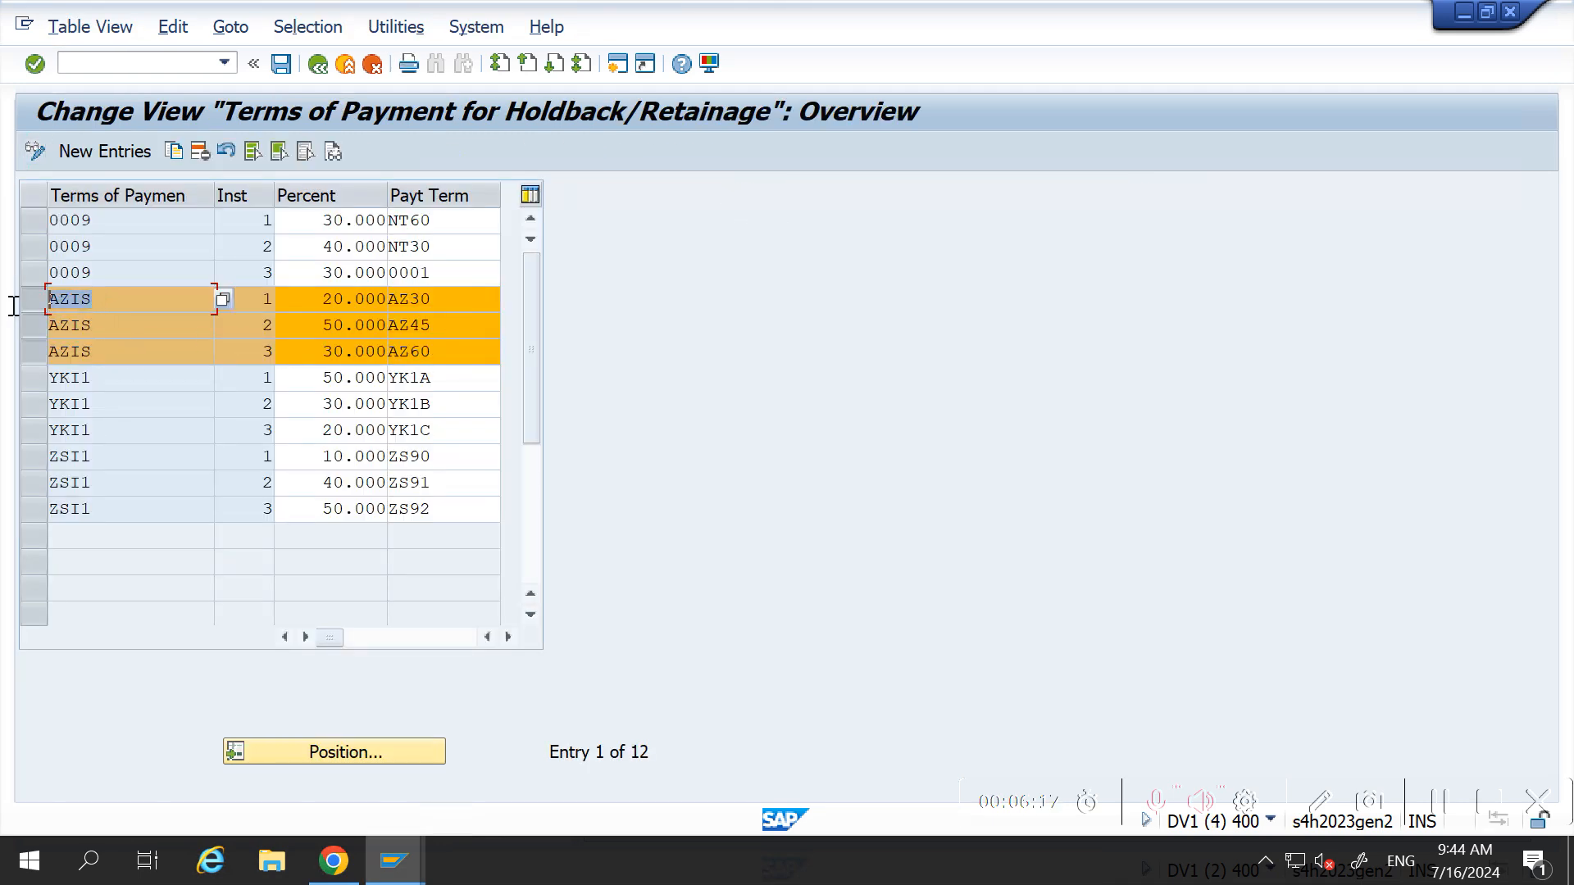
pyautogui.moveTo(118, 321); pyautogui.dragTo(27, 318)
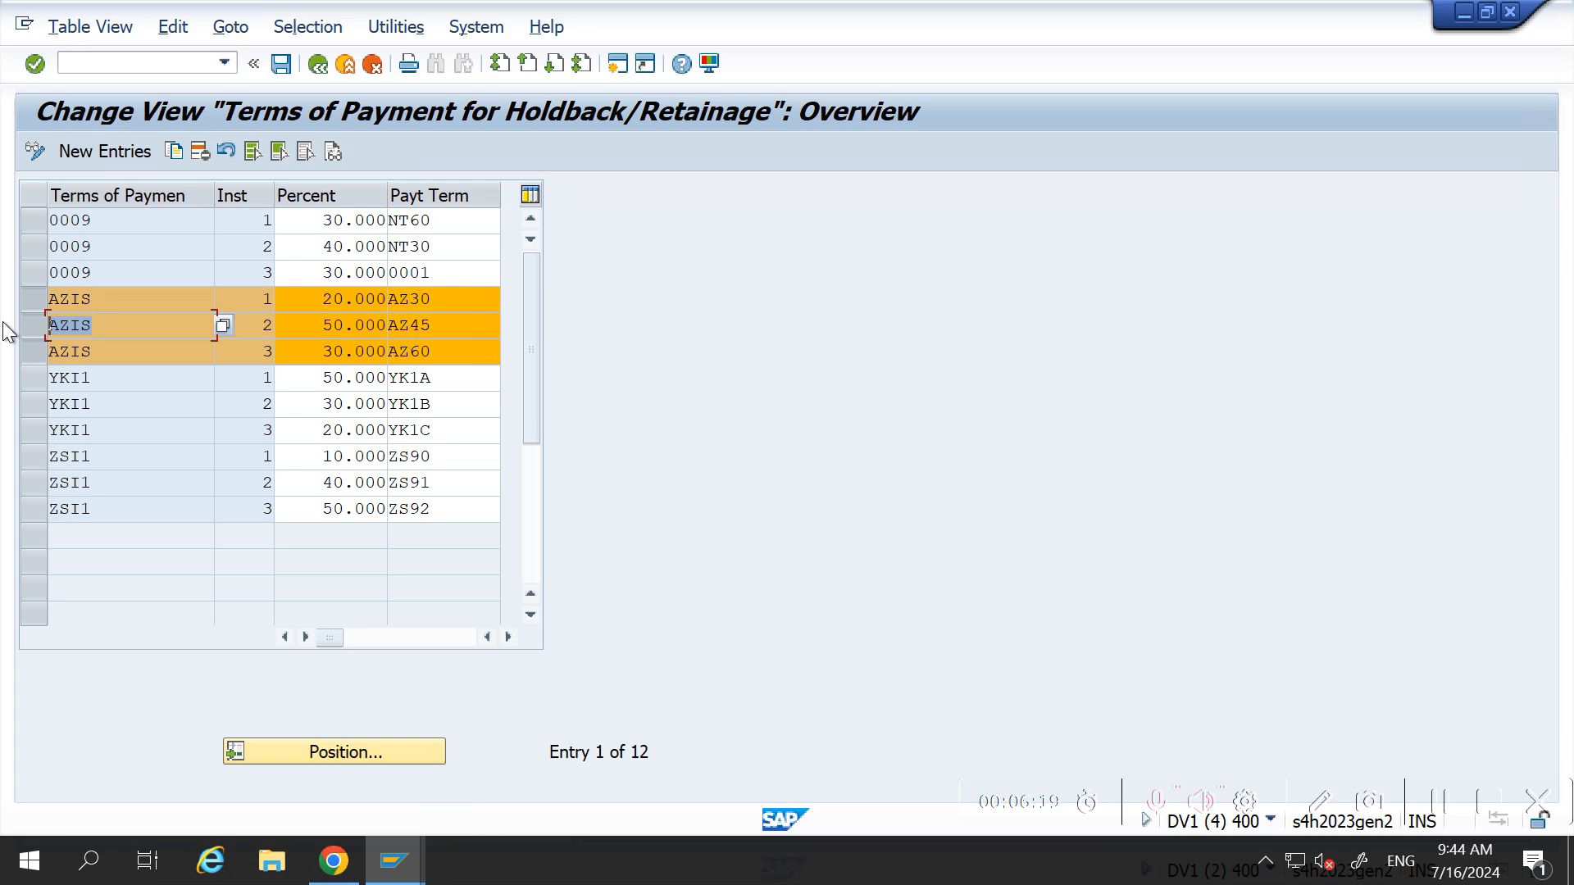
pyautogui.hotkey('alt', 'Tab')
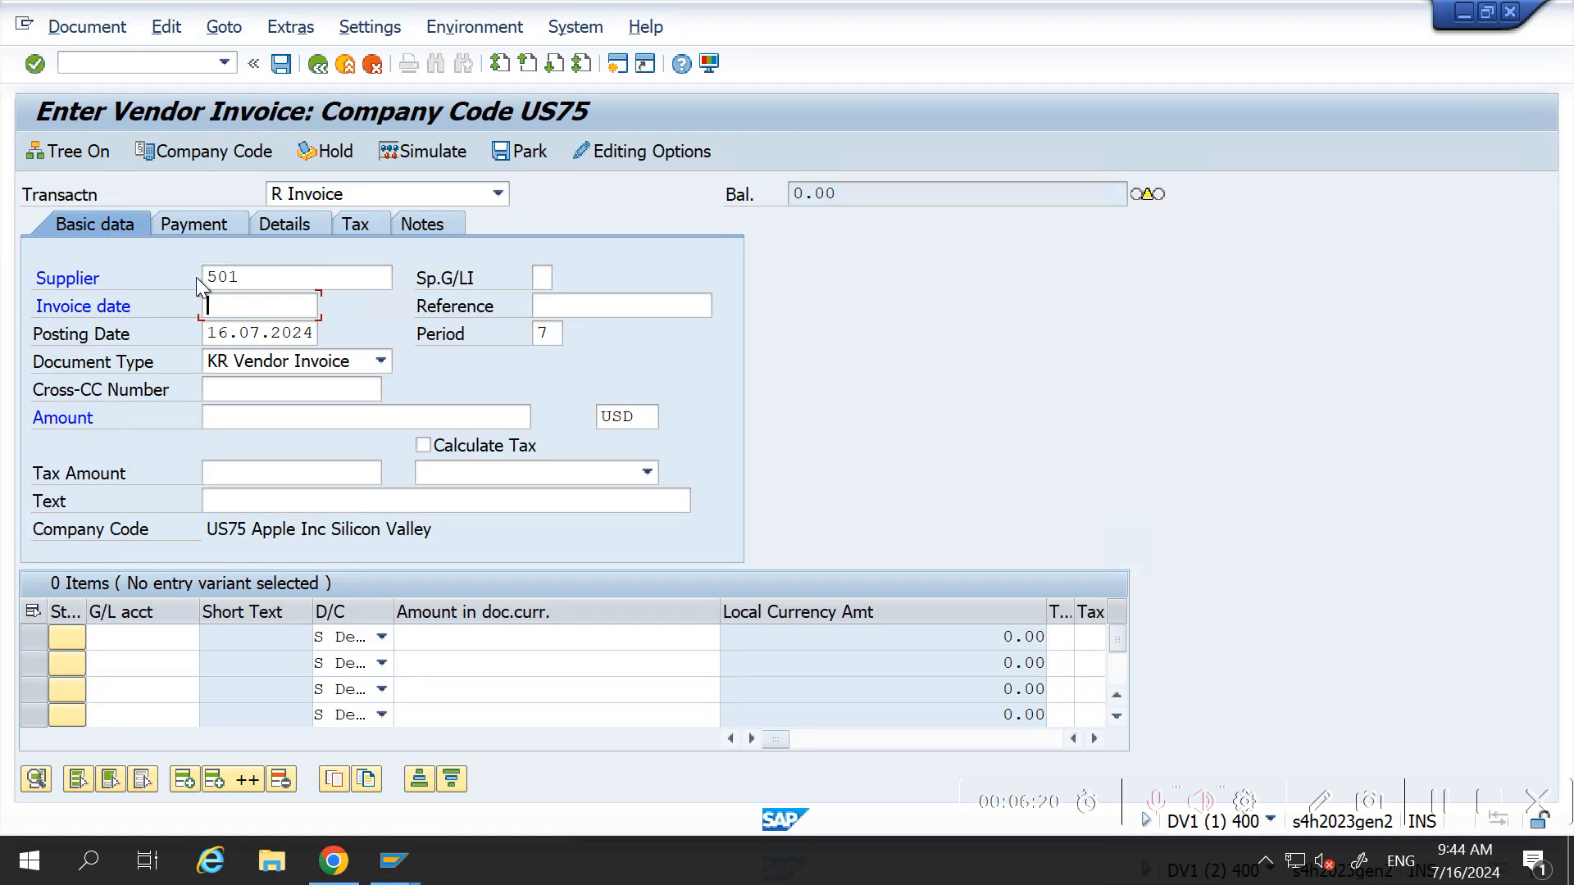
# Step: Set the invoice date to 15.07.2024 and the reference to Vendor Inv
pyautogui.click(237, 309)
pyautogui.press('Down')
pyautogui.press('Down')
pyautogui.press('Return')
pyautogui.write('Vendor')
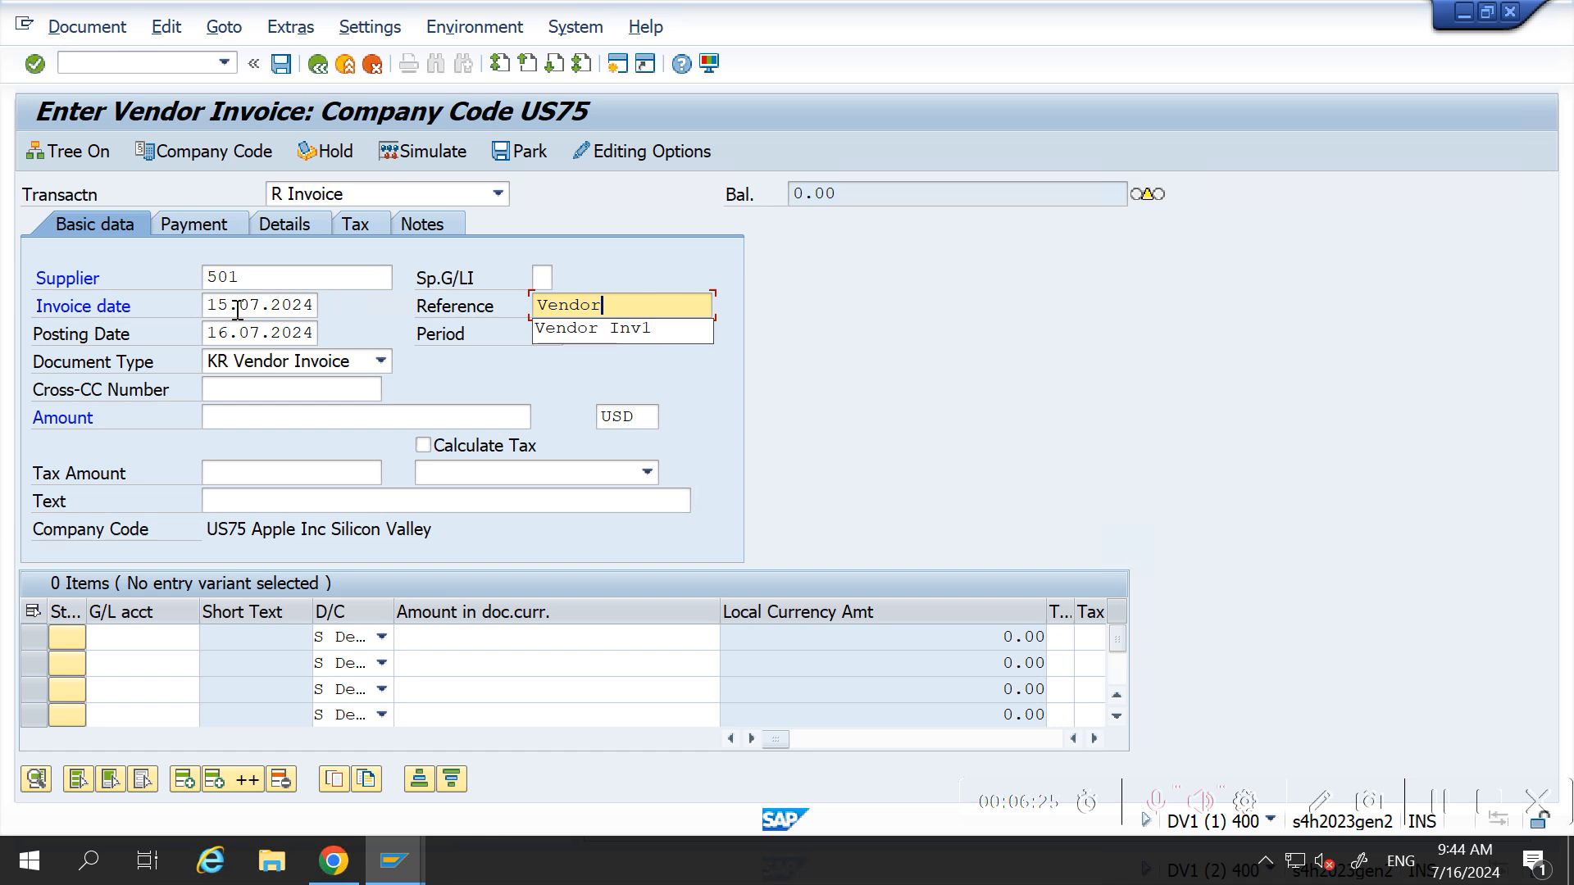
pyautogui.write(' Inv')
# Step: Enter the previously used G/L account in the first line item as a debit with an amount of 1000000
pyautogui.click(104, 636)
pyautogui.press('Down')
pyautogui.press('Tab')
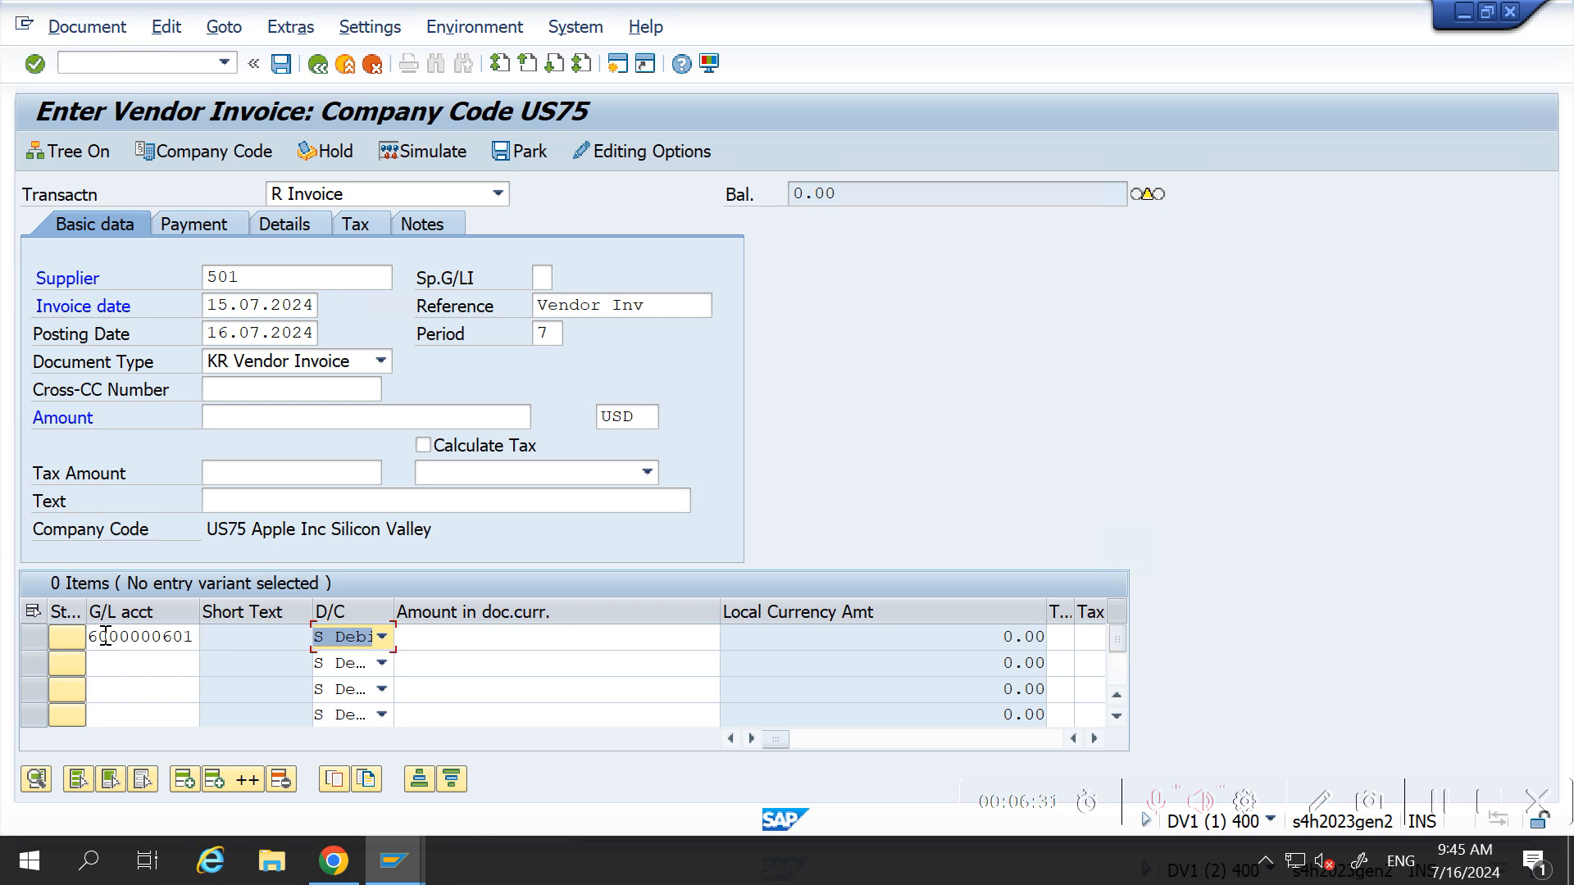
pyautogui.press('Tab')
pyautogui.write('4000')
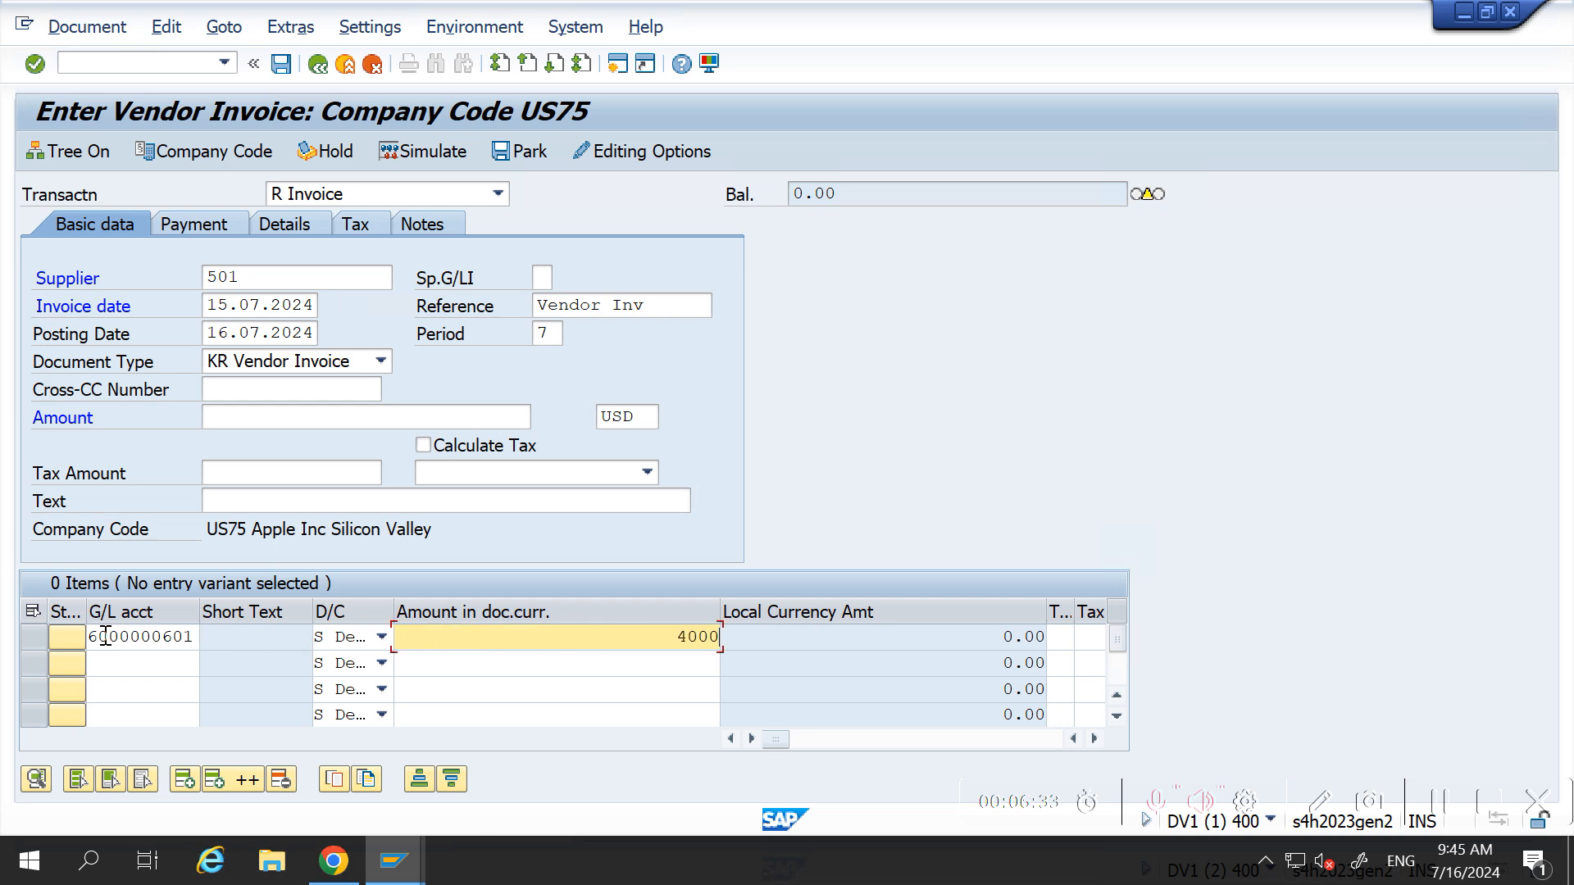
pyautogui.write('0')
pyautogui.press('BackSpace')
pyautogui.press('BackSpace')
pyautogui.press('BackSpace')
pyautogui.press('BackSpace')
pyautogui.press('BackSpace')
pyautogui.write('40000')
pyautogui.press('BackSpace')
pyautogui.press('BackSpace')
pyautogui.press('BackSpace')
pyautogui.press('BackSpace')
pyautogui.write('1000')
# Step: Assign cost center US75FM0100 to the first line item and confirm the invoice entries
pyautogui.press('Tab')
pyautogui.press('Tab')
pyautogui.press('Tab')
pyautogui.press('Tab')
pyautogui.press('Tab')
pyautogui.press('Tab')
pyautogui.press('Tab')
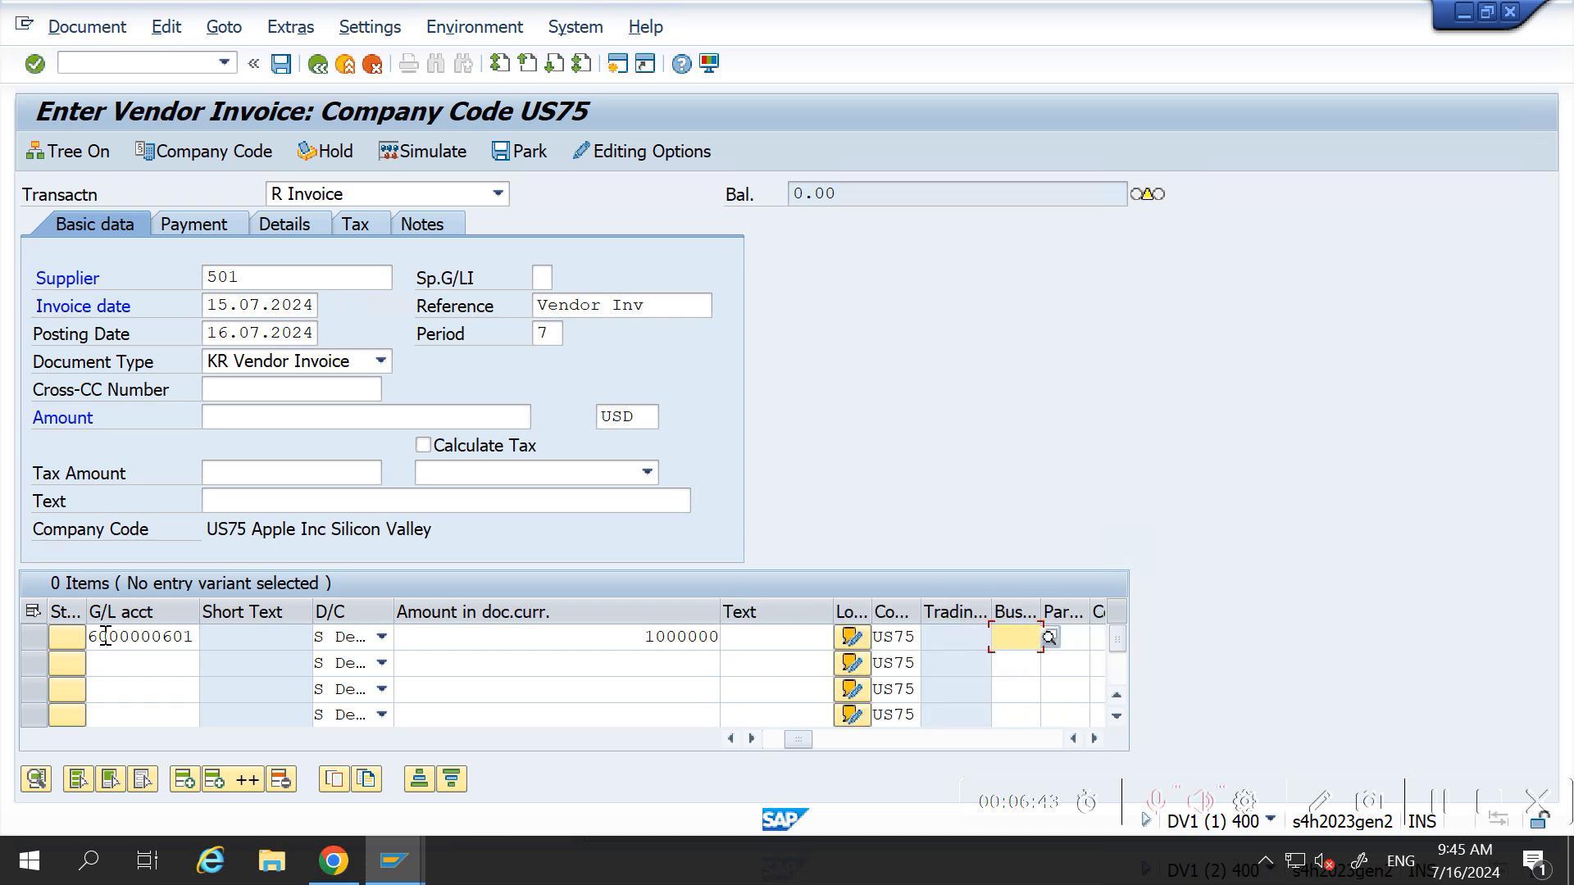
pyautogui.press('Tab')
pyautogui.press('Tab')
pyautogui.press('BackSpace')
pyautogui.press('Down')
pyautogui.press('Return')
pyautogui.press('Return')
pyautogui.press('Return')
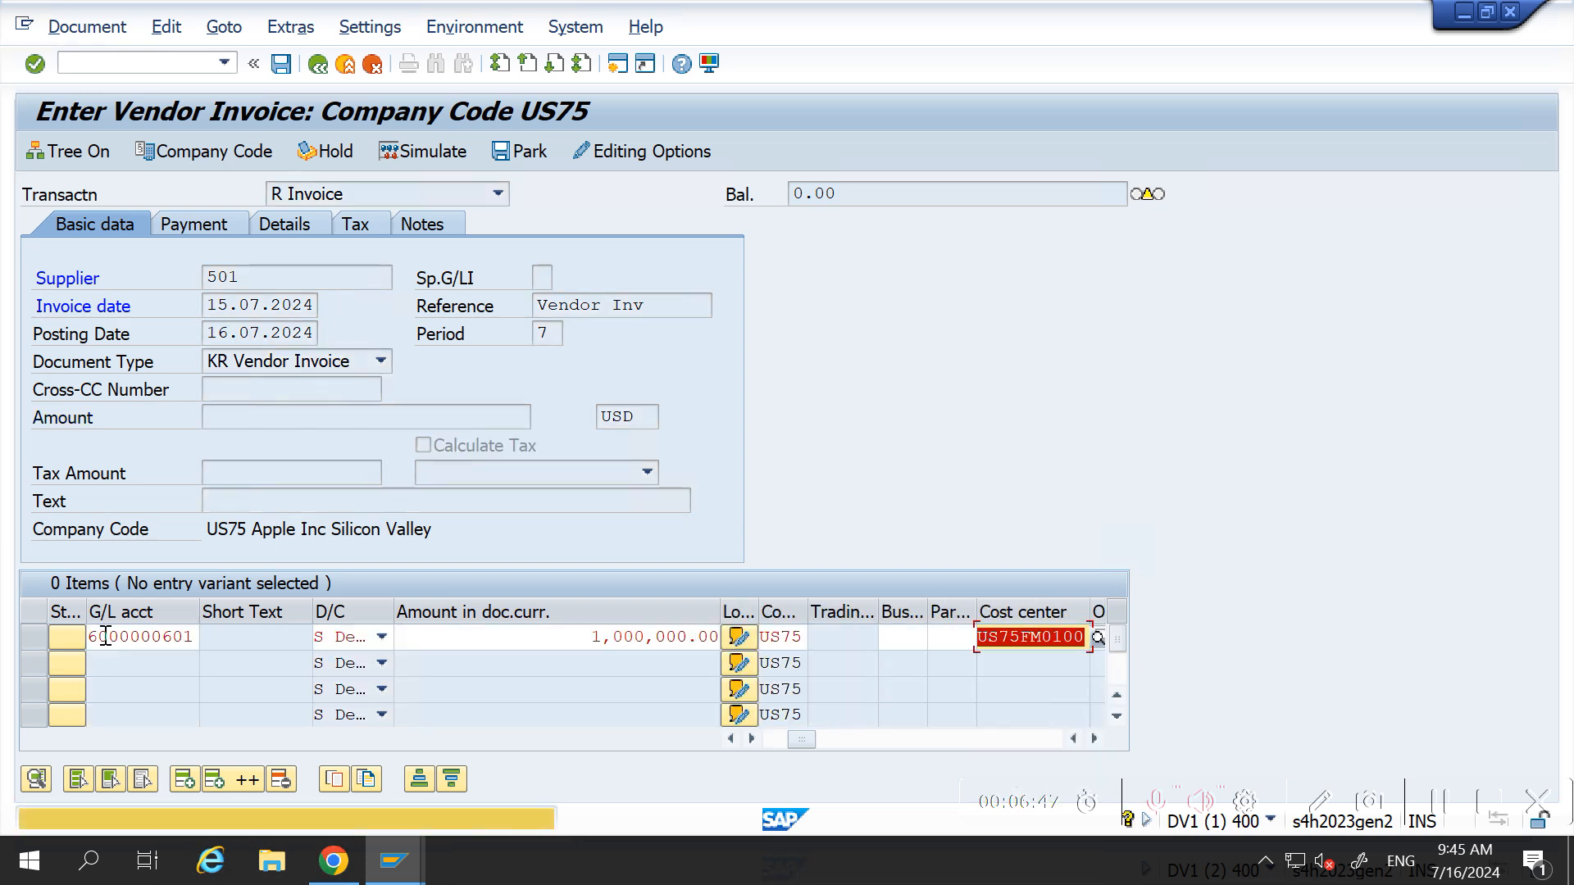
# Step: Confirm the line item and set the invoice amount in the basic data to 100,000.00 USD
pyautogui.press('Return')
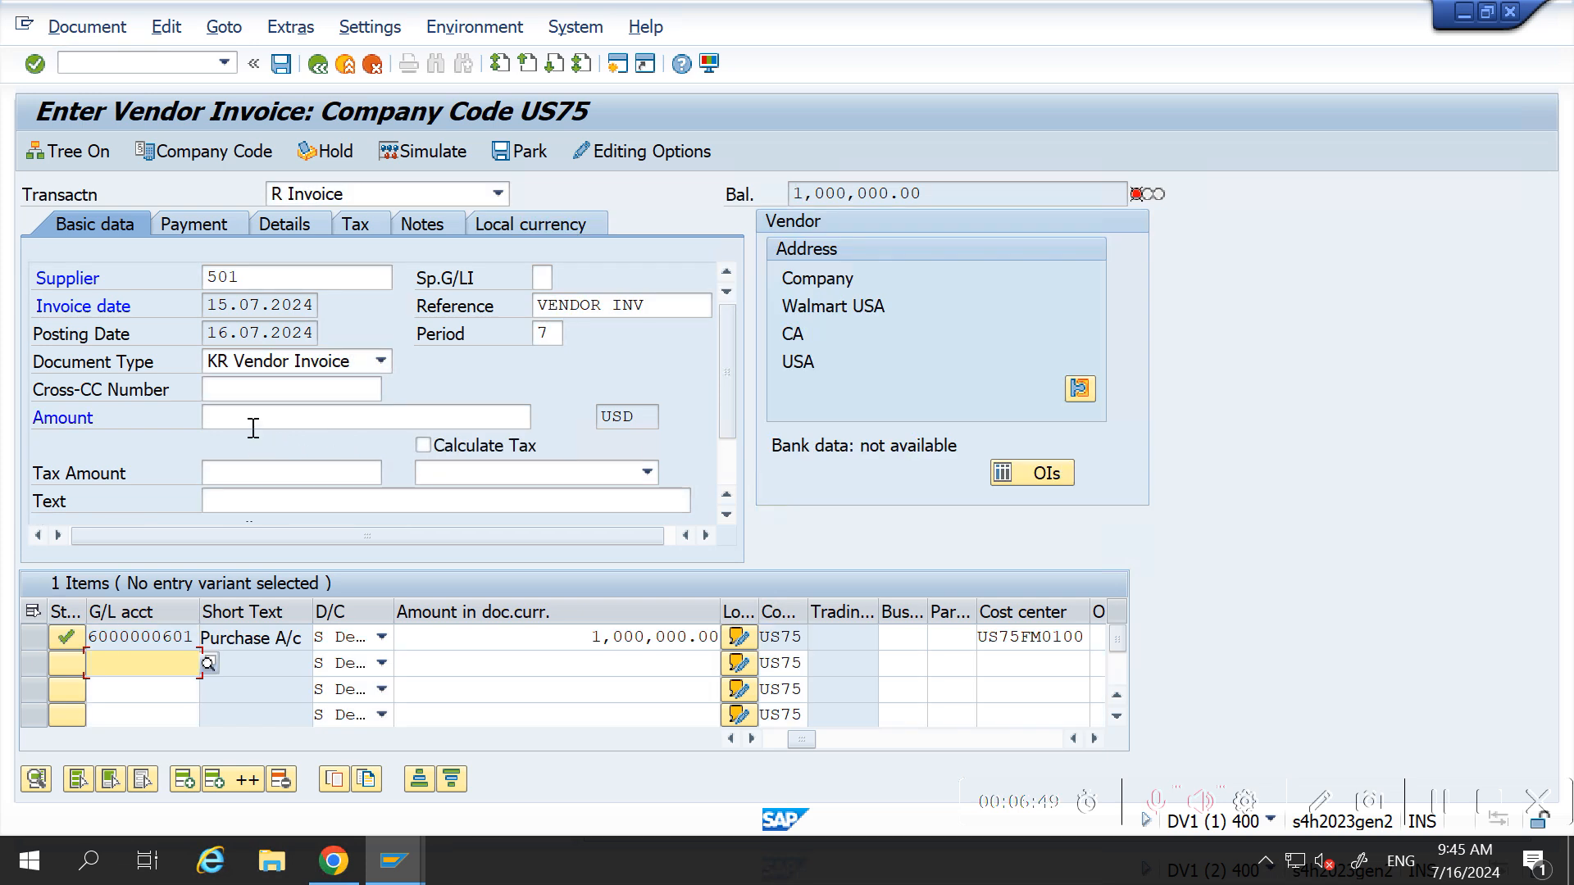
pyautogui.click(253, 418)
pyautogui.write('10000')
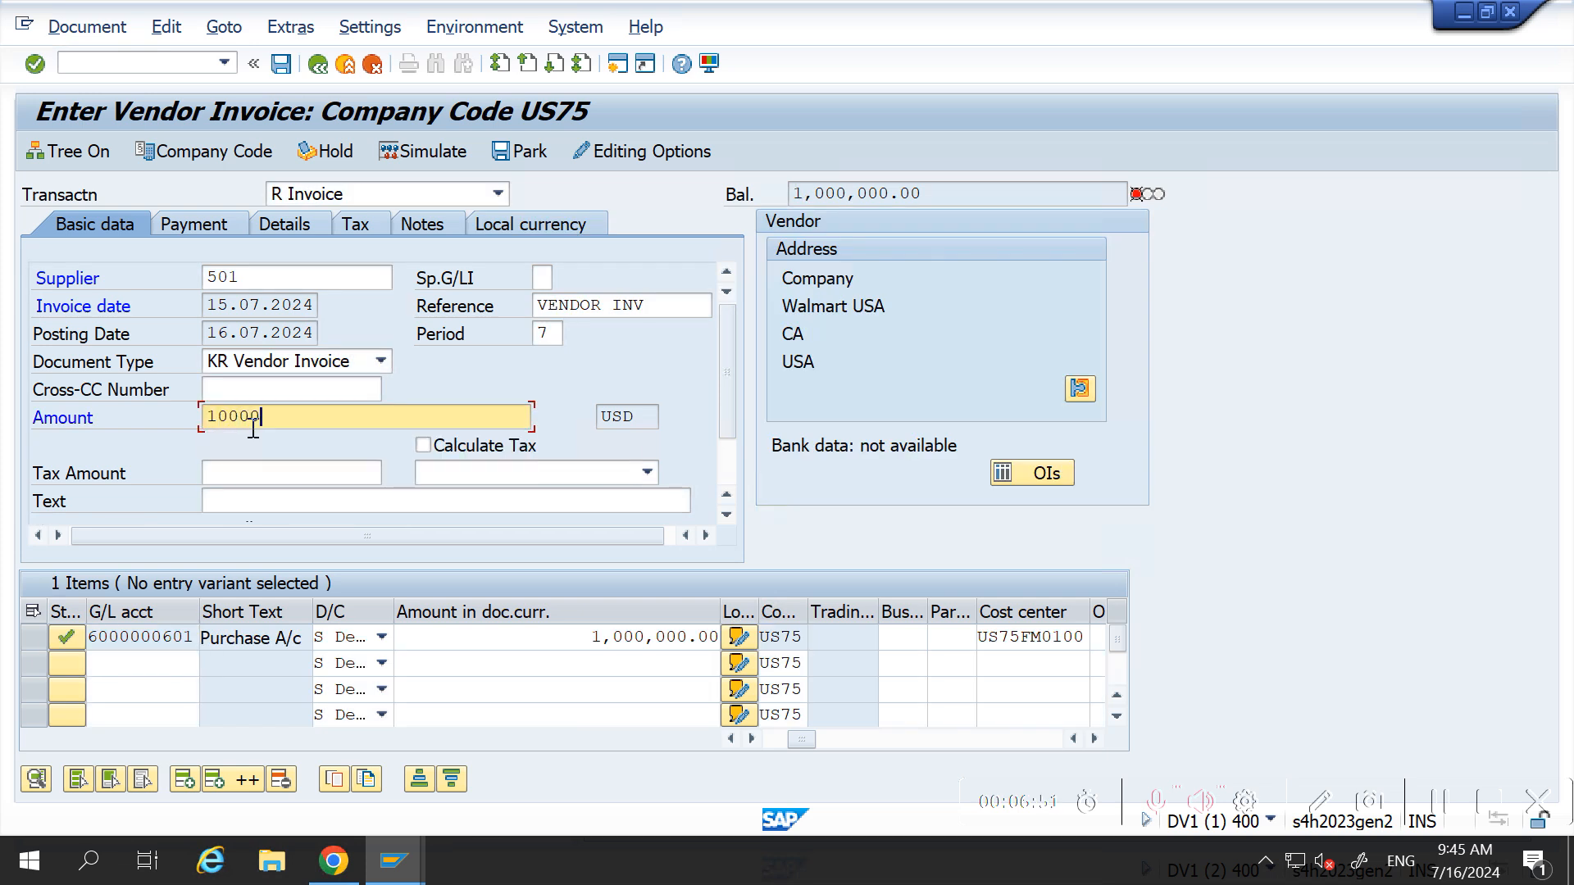
pyautogui.press('Return')
pyautogui.press('Return')
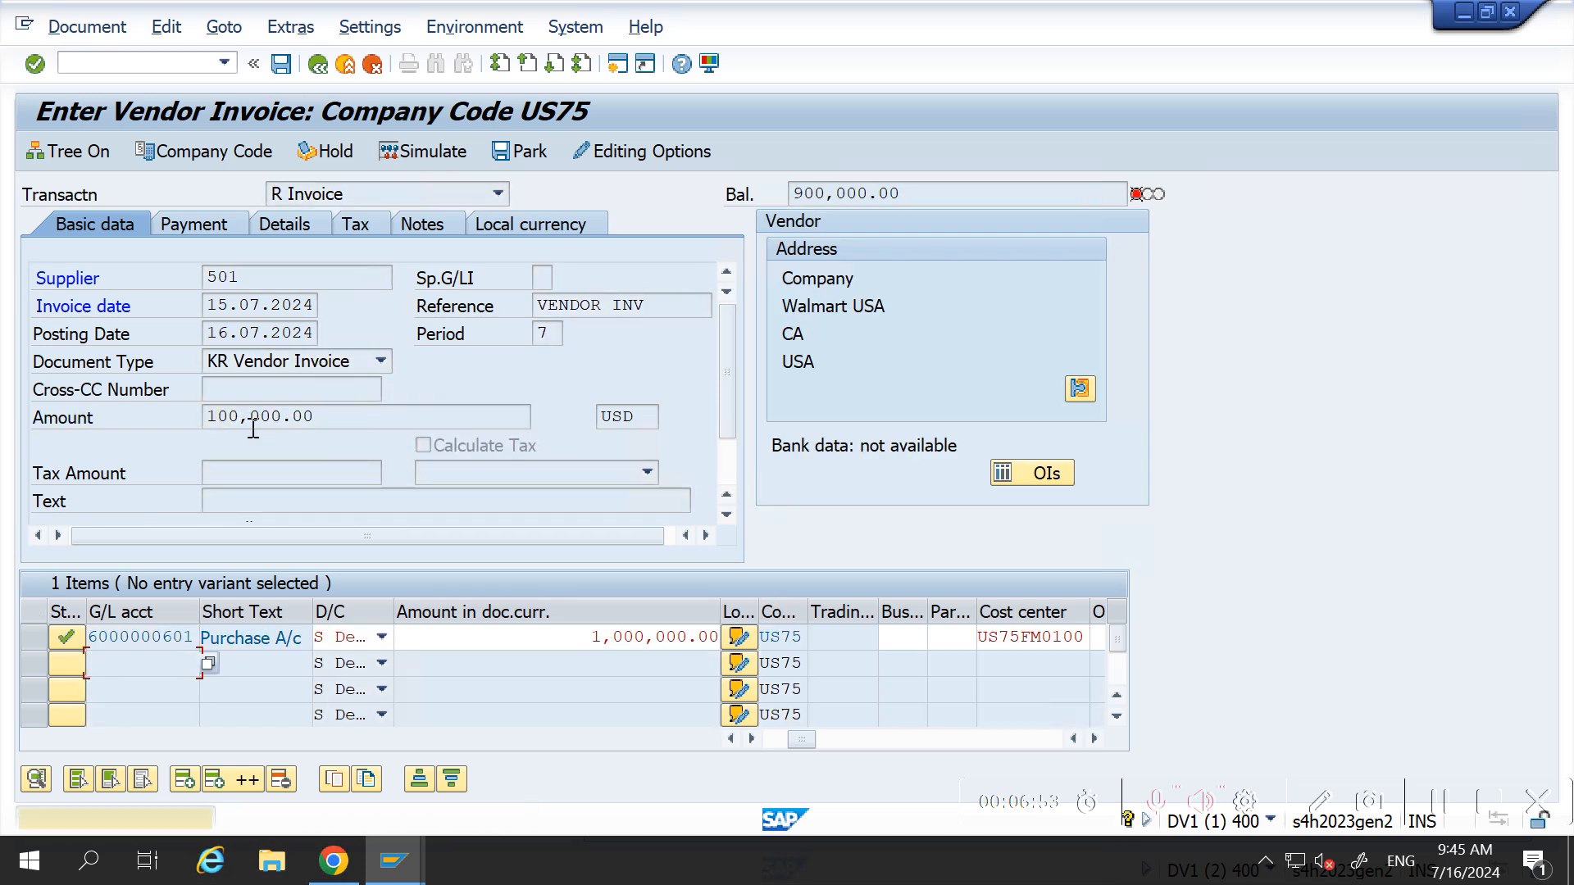
# Step: Check the payment terms and baseline date in the invoice's payment data
pyautogui.click(214, 227)
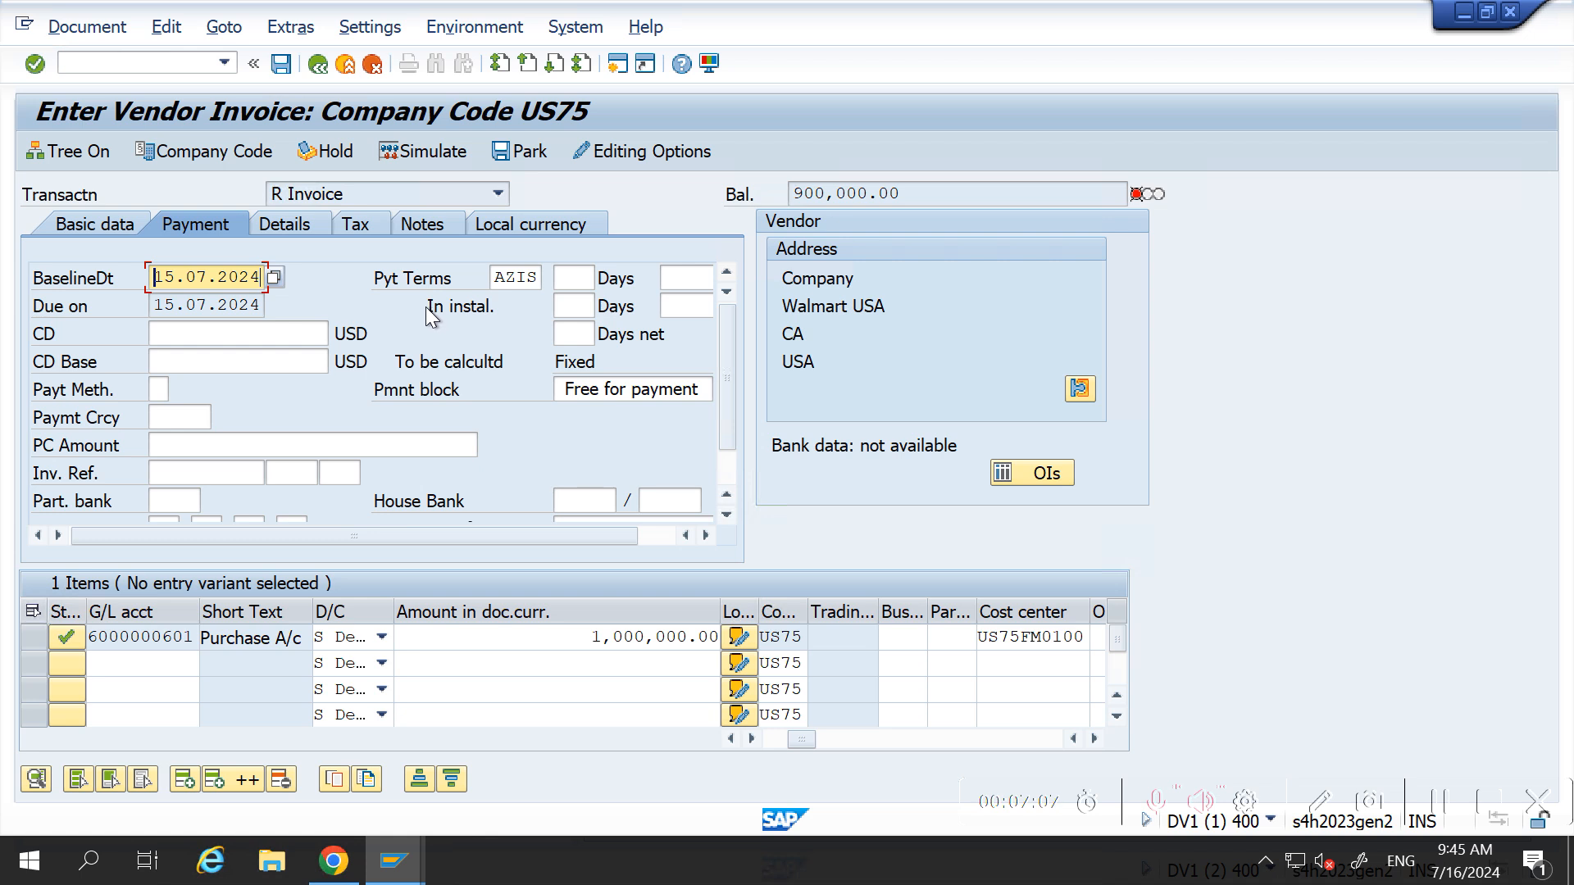
pyautogui.click(455, 311)
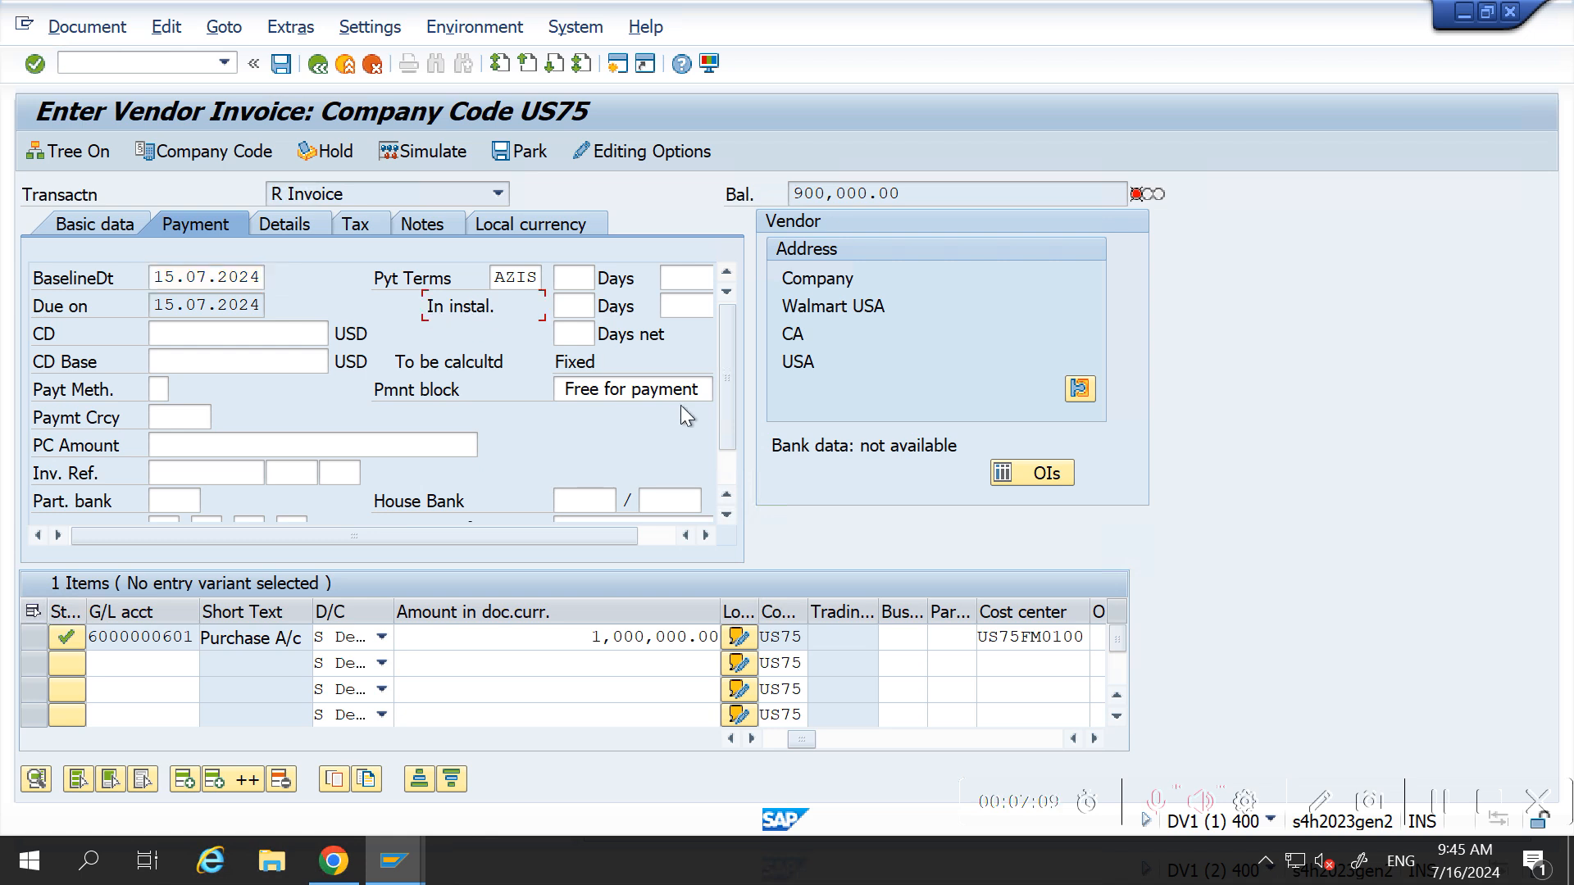
# Step: Re-enter the first line item's amount as 1000000 and confirm the entry
pyautogui.click(688, 637)
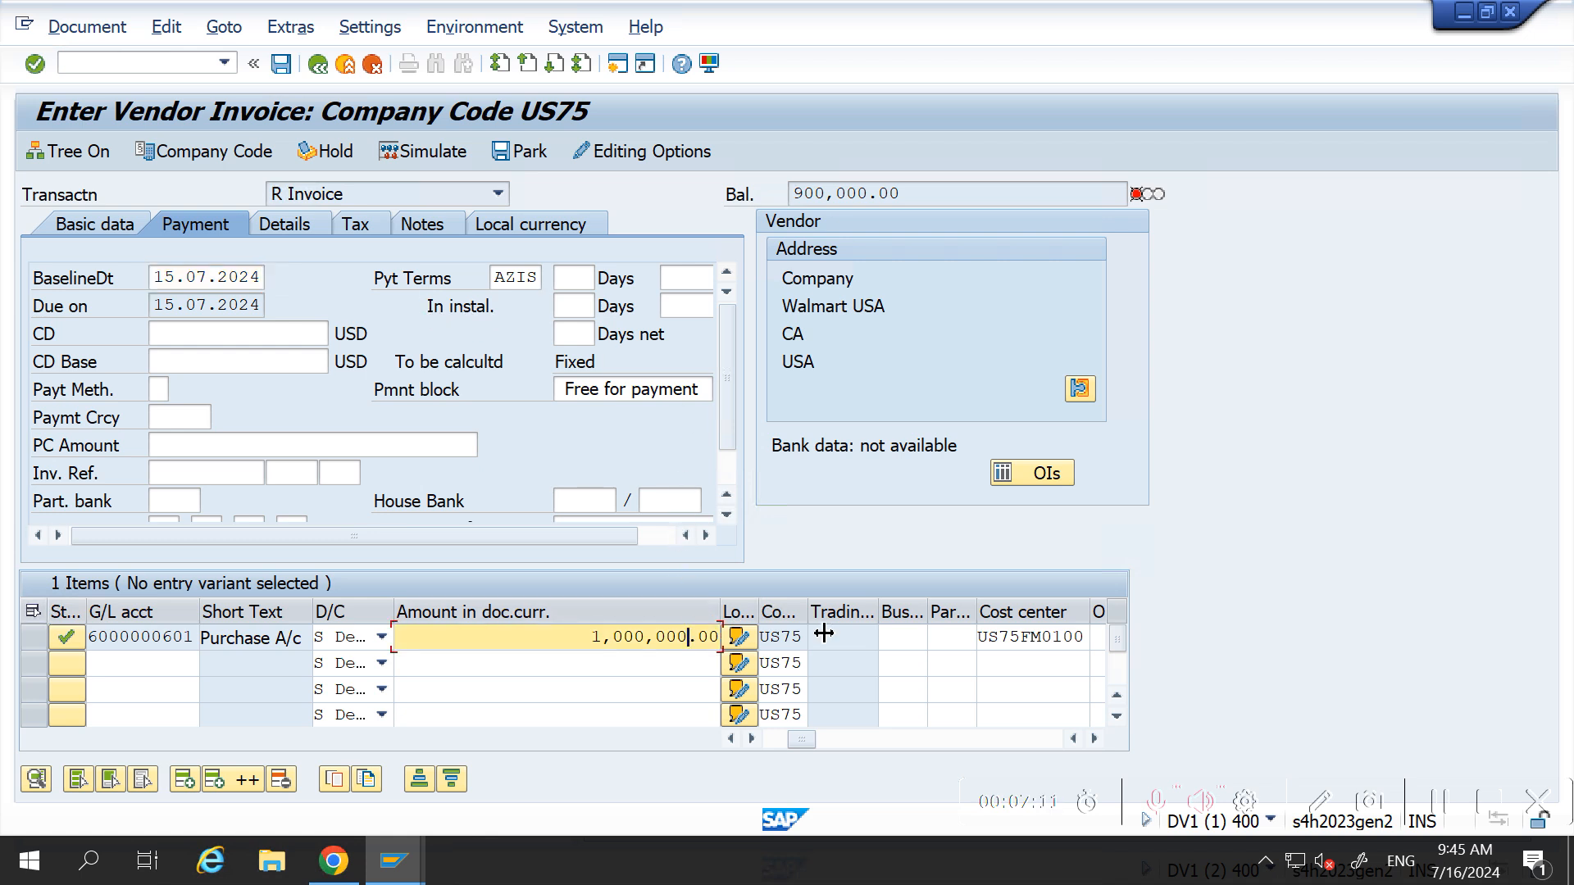
pyautogui.press('Return')
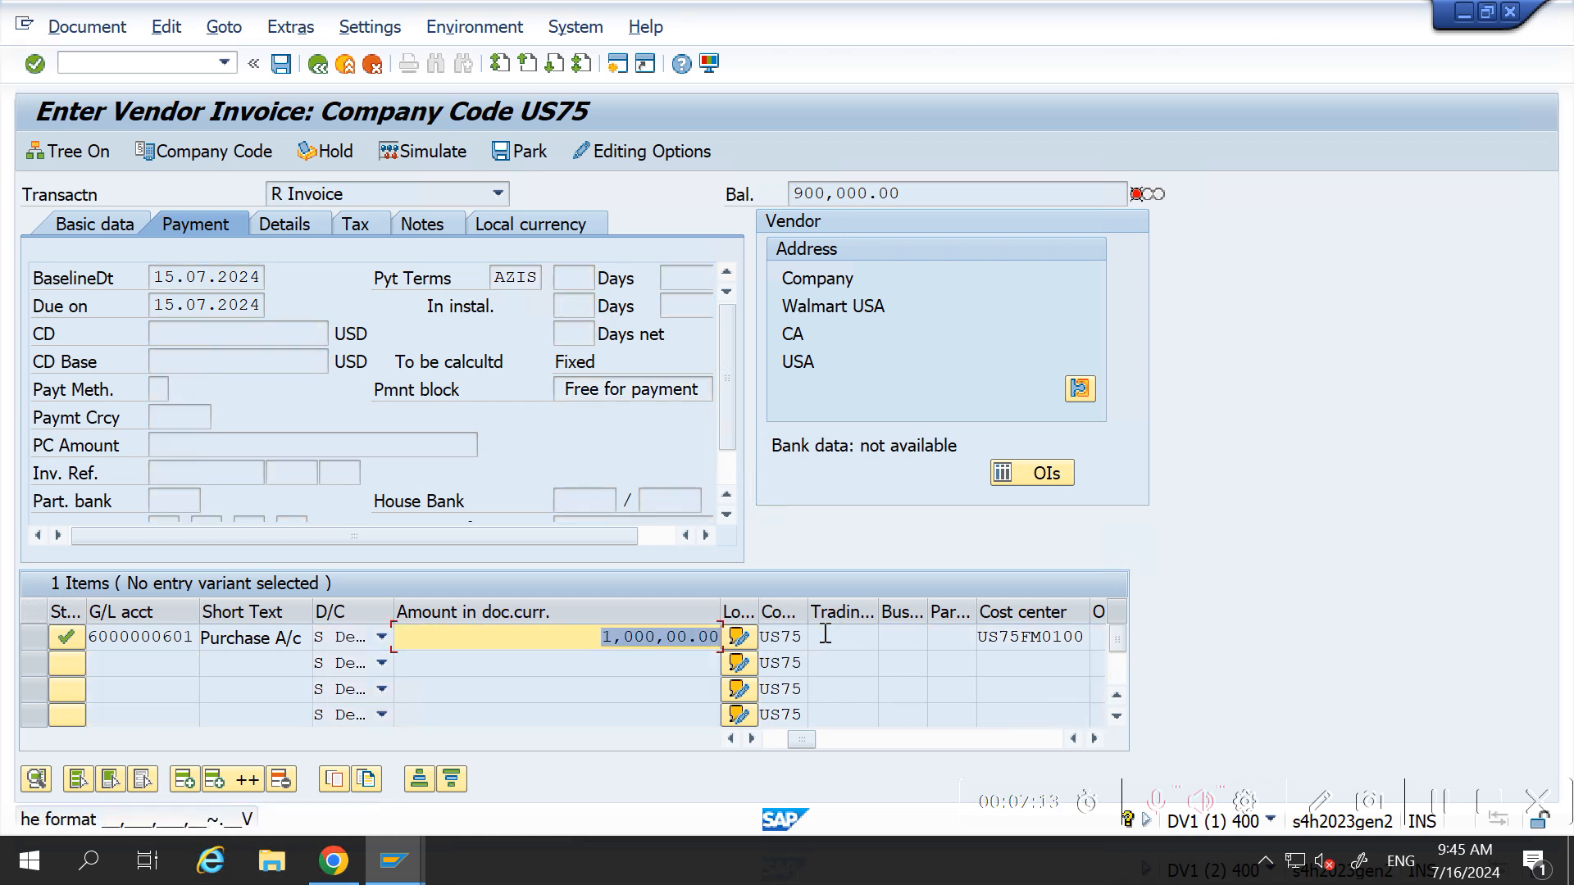
pyautogui.write('1000000')
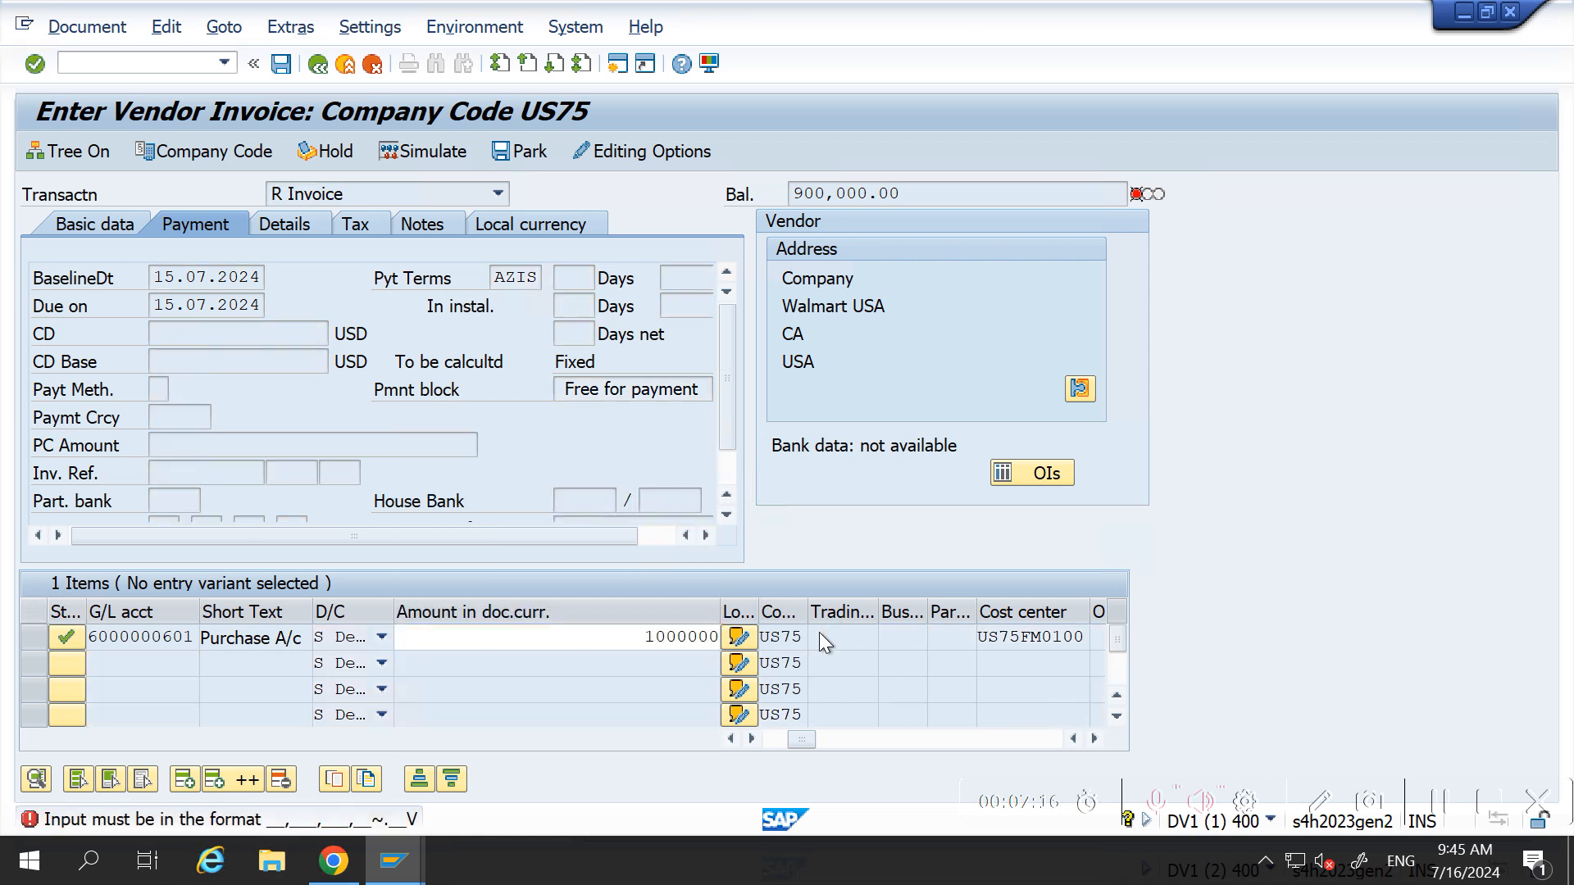
pyautogui.press('Return')
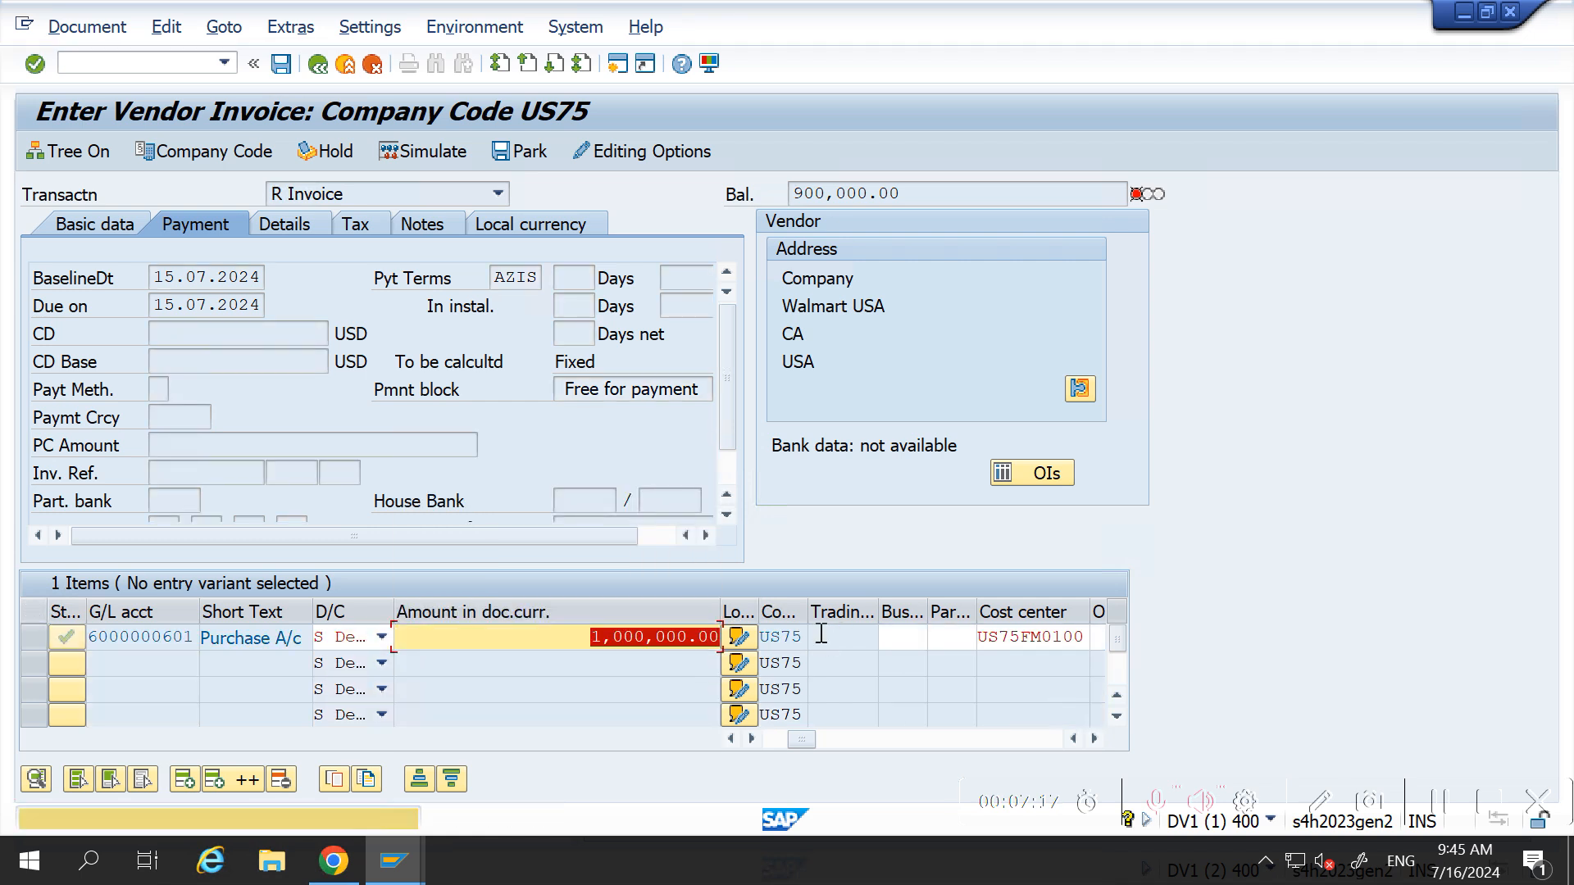
pyautogui.press('Return')
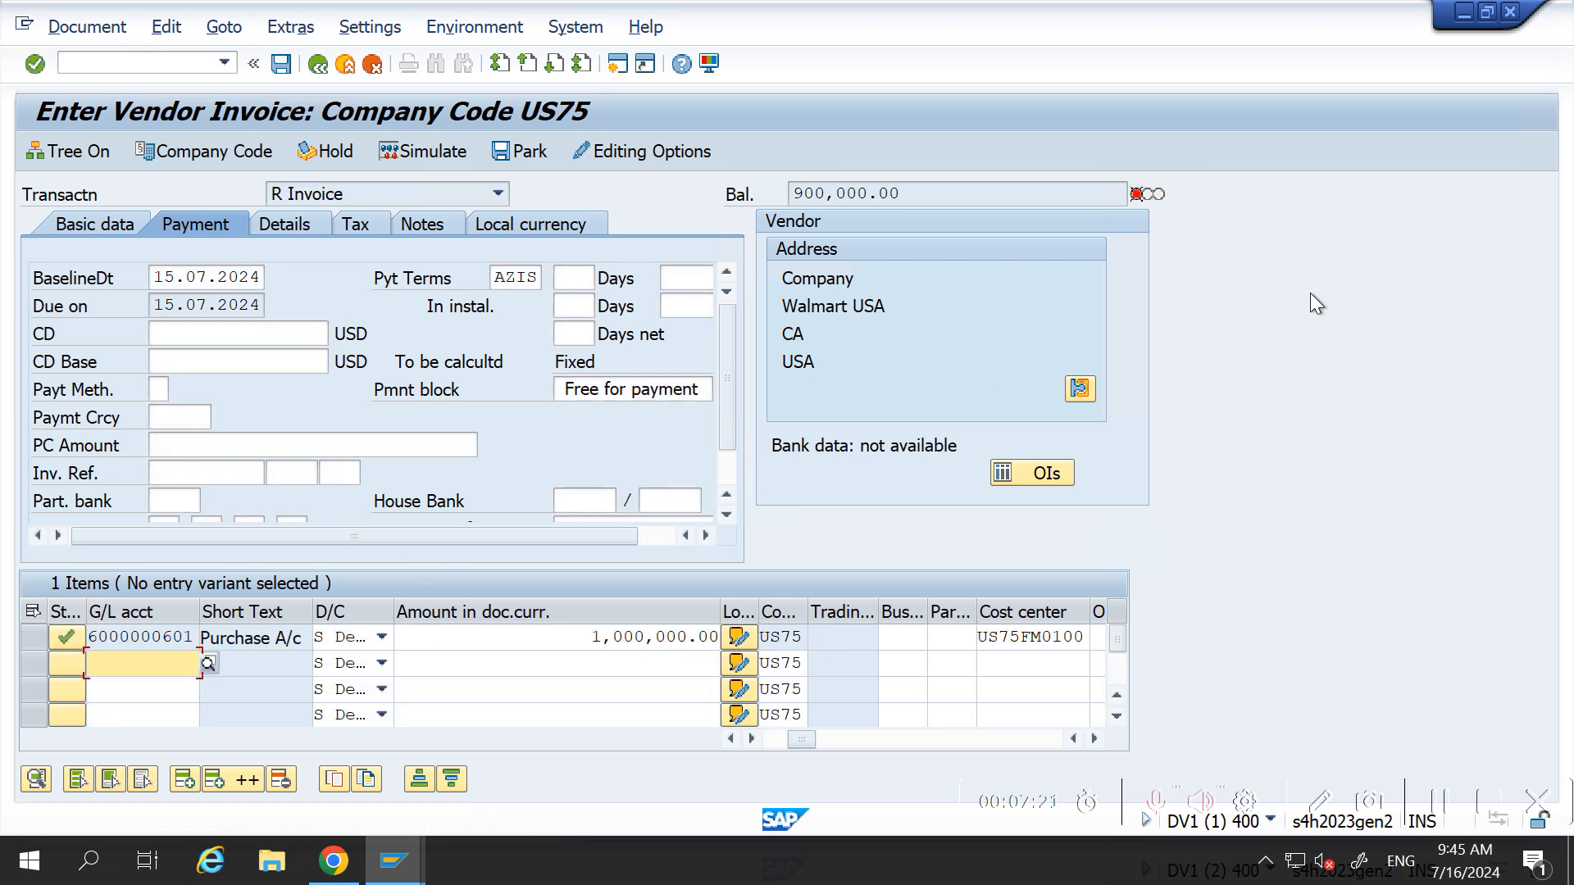
# Step: Return to the invoice's basic data and set the first line item's amount to 100000, confirming the entry
pyautogui.click(120, 228)
pyautogui.click(120, 228)
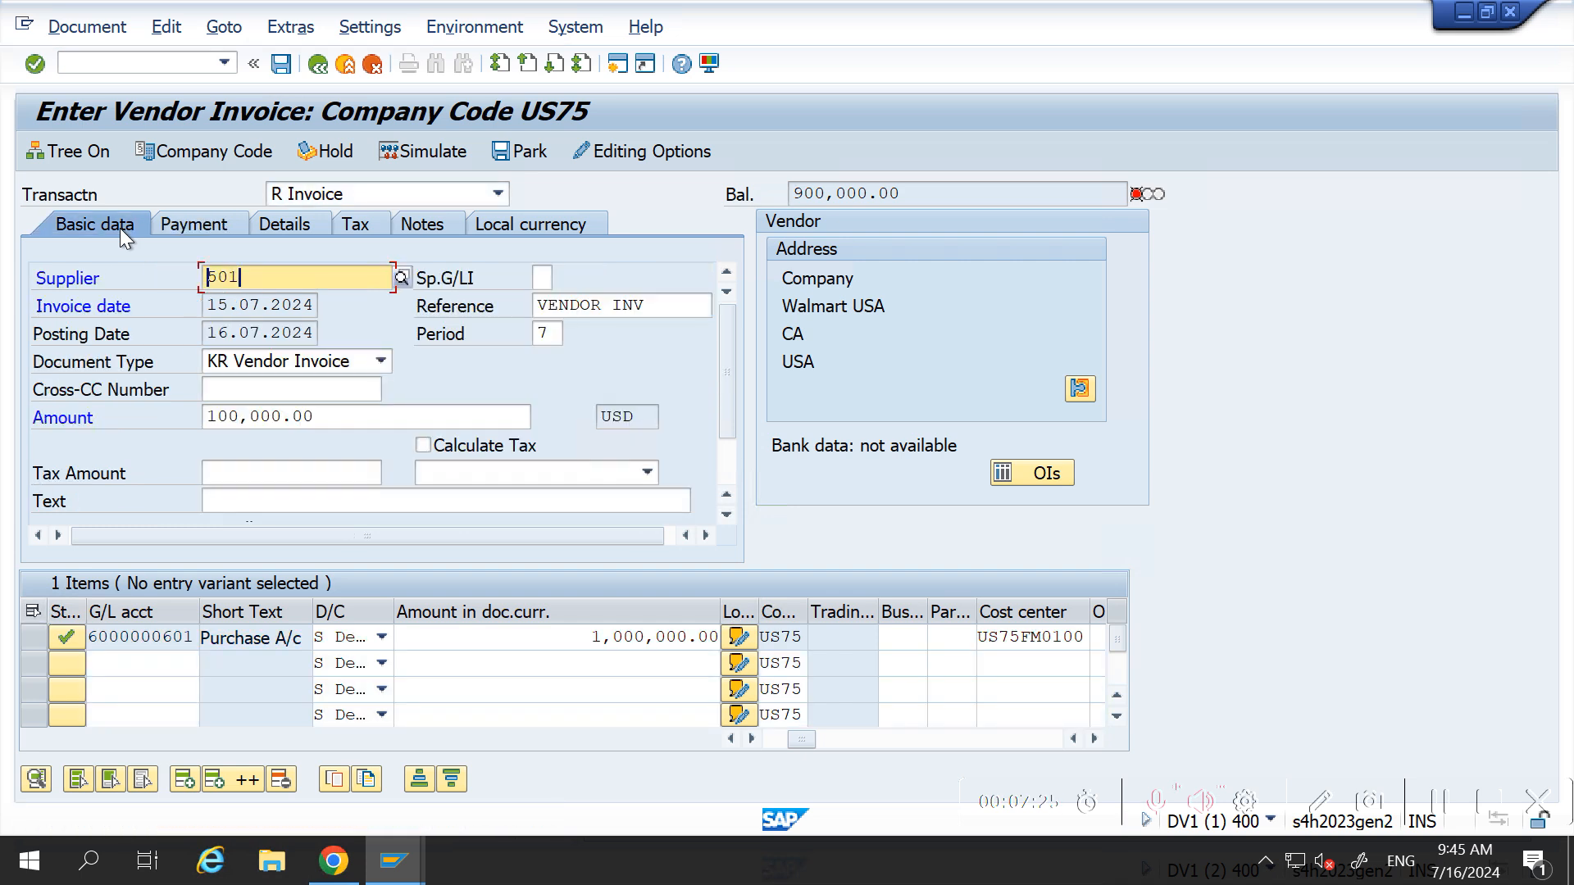
pyautogui.click(695, 649)
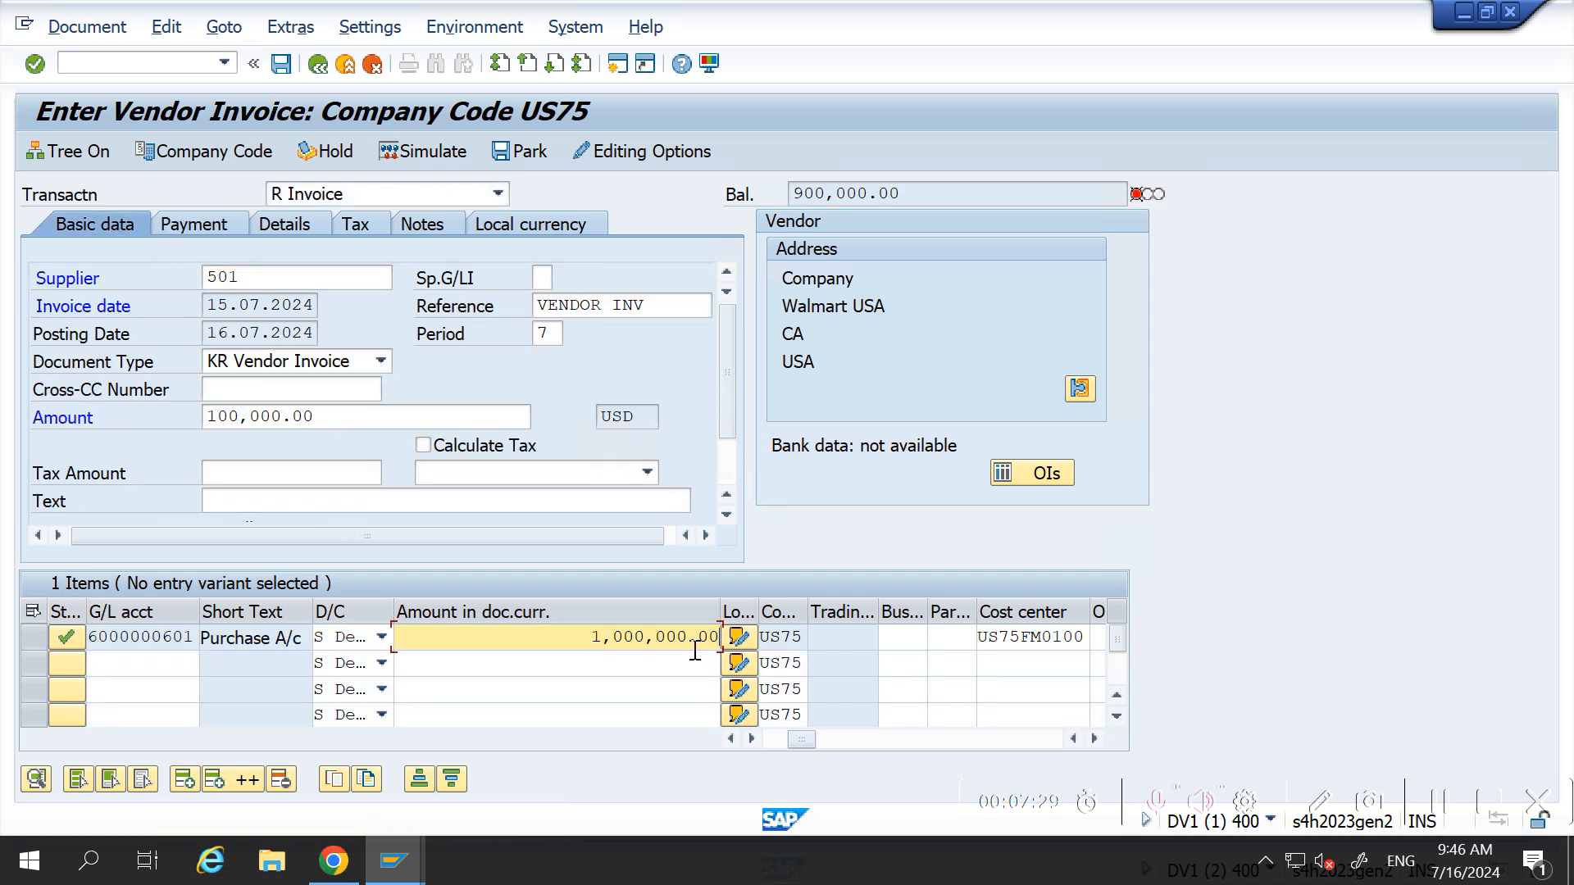
pyautogui.press('BackSpace')
pyautogui.press('BackSpace')
pyautogui.press('BackSpace')
pyautogui.press('BackSpace')
pyautogui.press('BackSpace')
pyautogui.press('BackSpace')
pyautogui.press('BackSpace')
pyautogui.press('BackSpace')
pyautogui.press('BackSpace')
pyautogui.press('BackSpace')
pyautogui.press('BackSpace')
pyautogui.press('BackSpace')
pyautogui.write('100000')
pyautogui.press('Return')
pyautogui.press('Return')
pyautogui.press('Return')
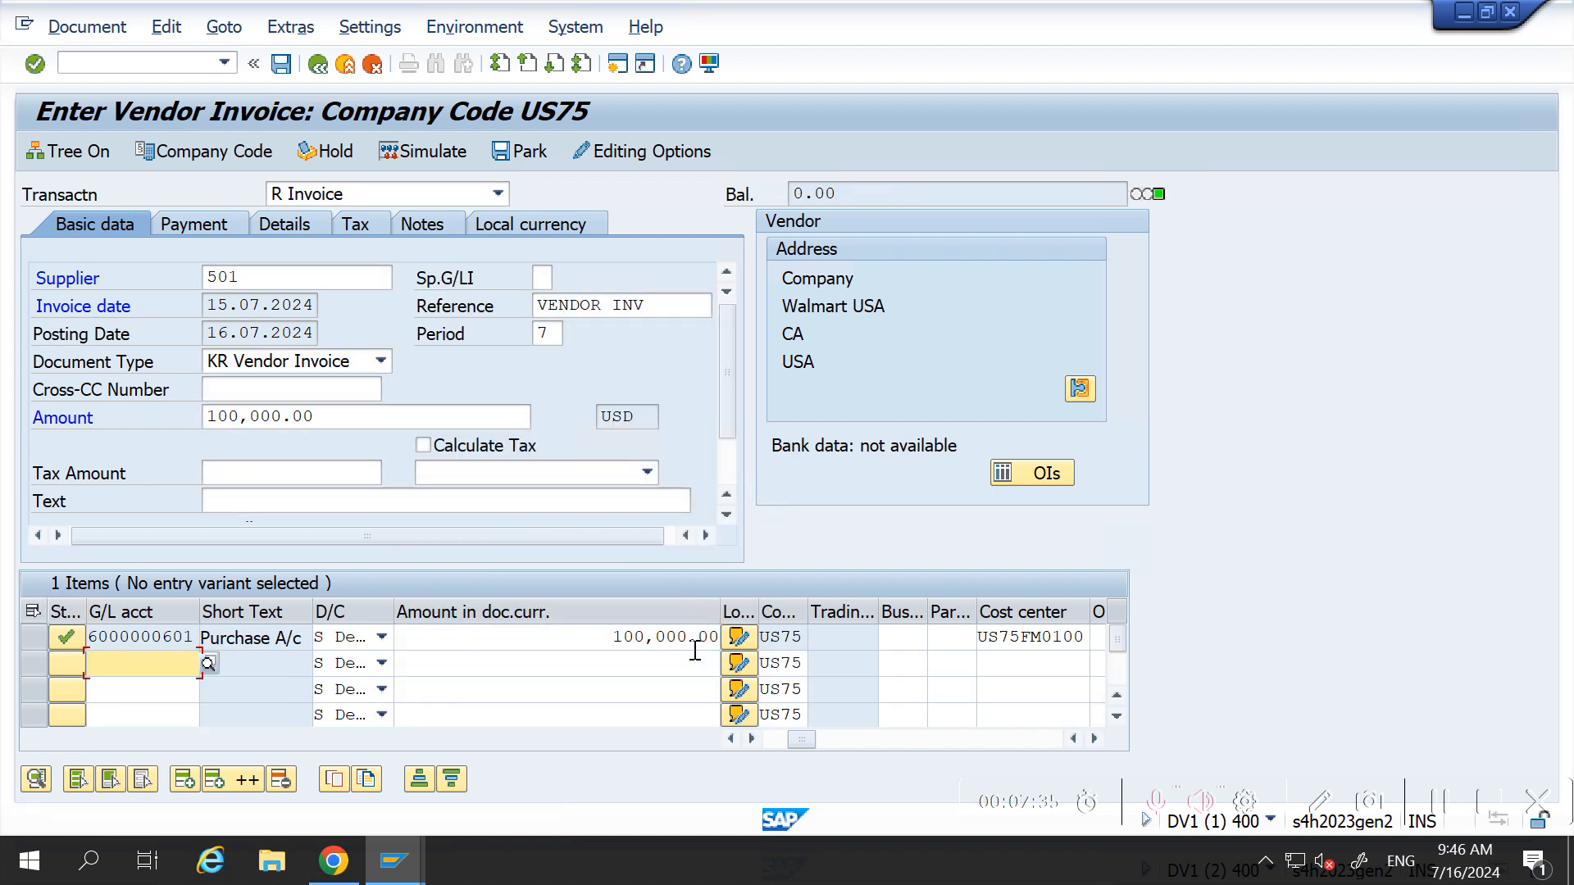
# Step: Simulate the invoice document and compare its installment lines with the AZIS rows in the payment terms session
pyautogui.click(87, 27)
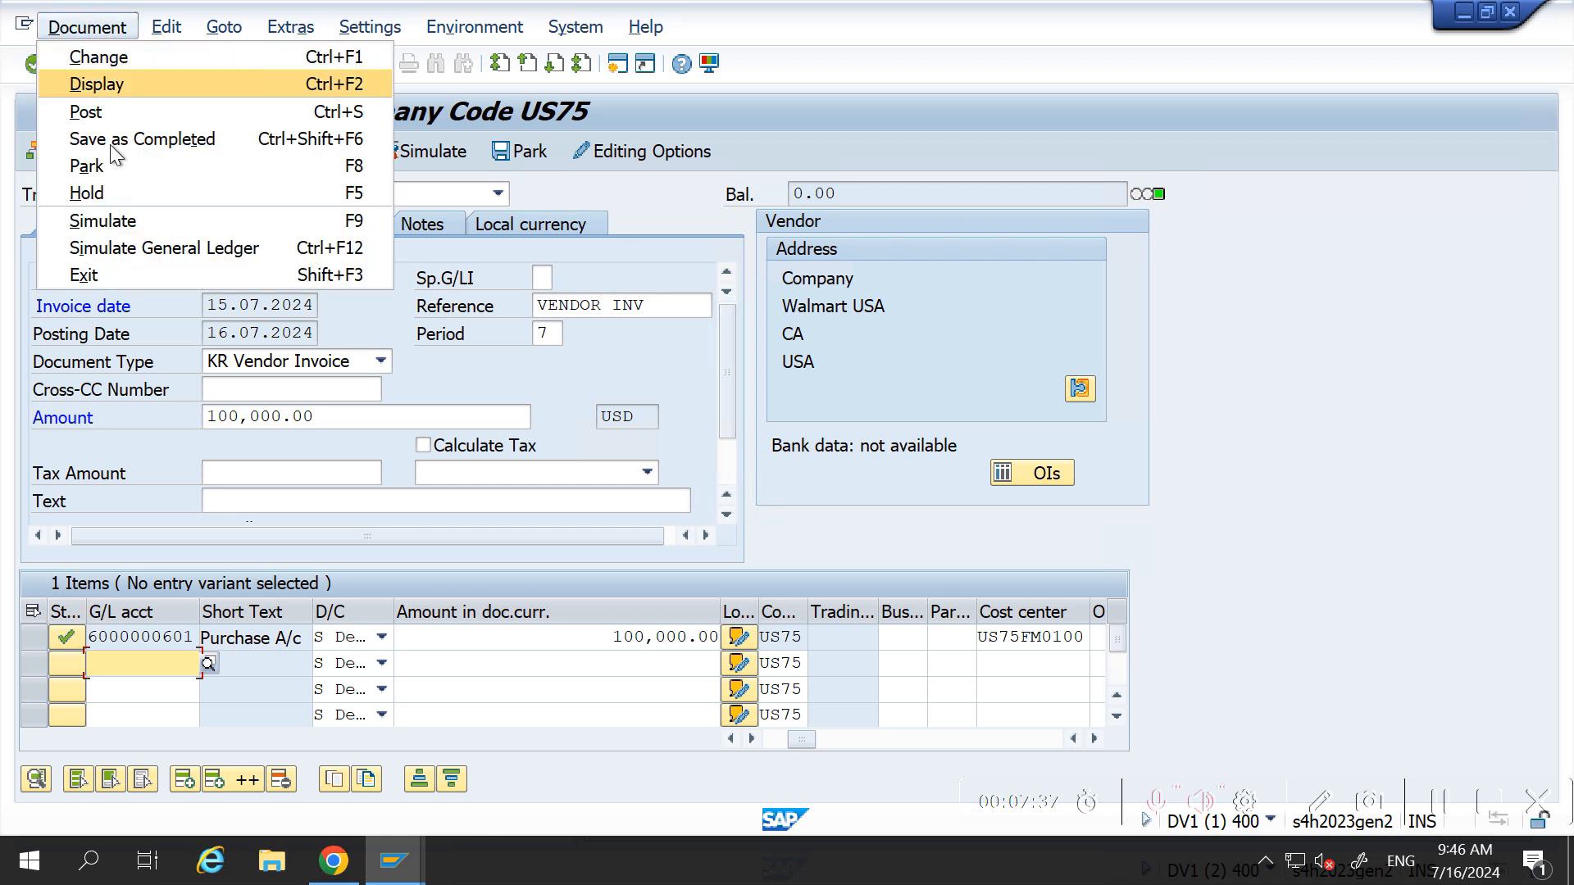
pyautogui.click(106, 219)
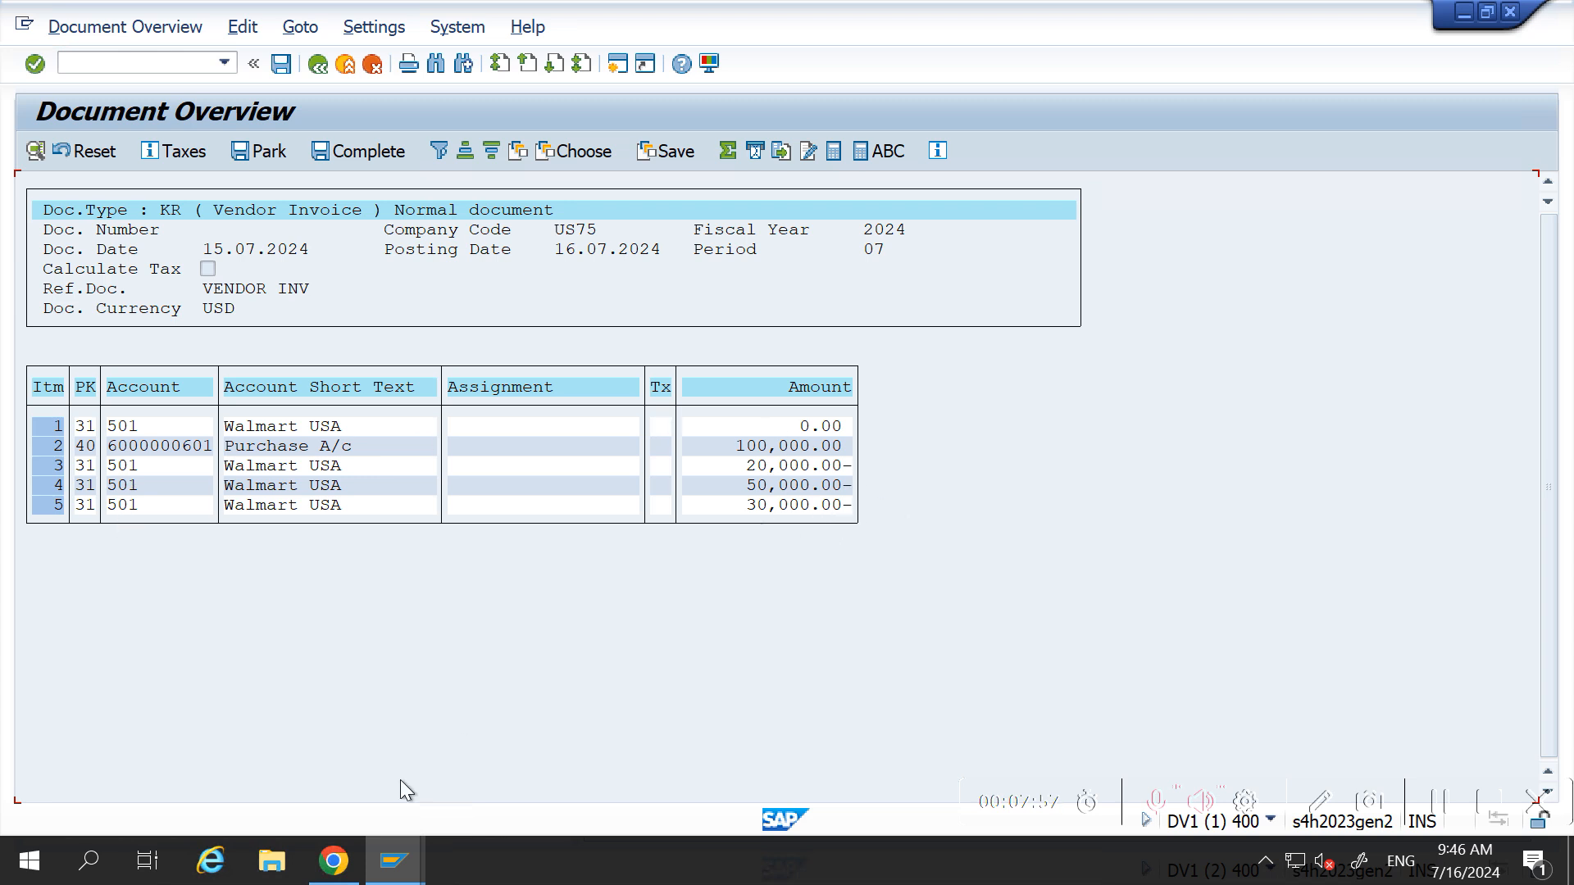
pyautogui.click(394, 860)
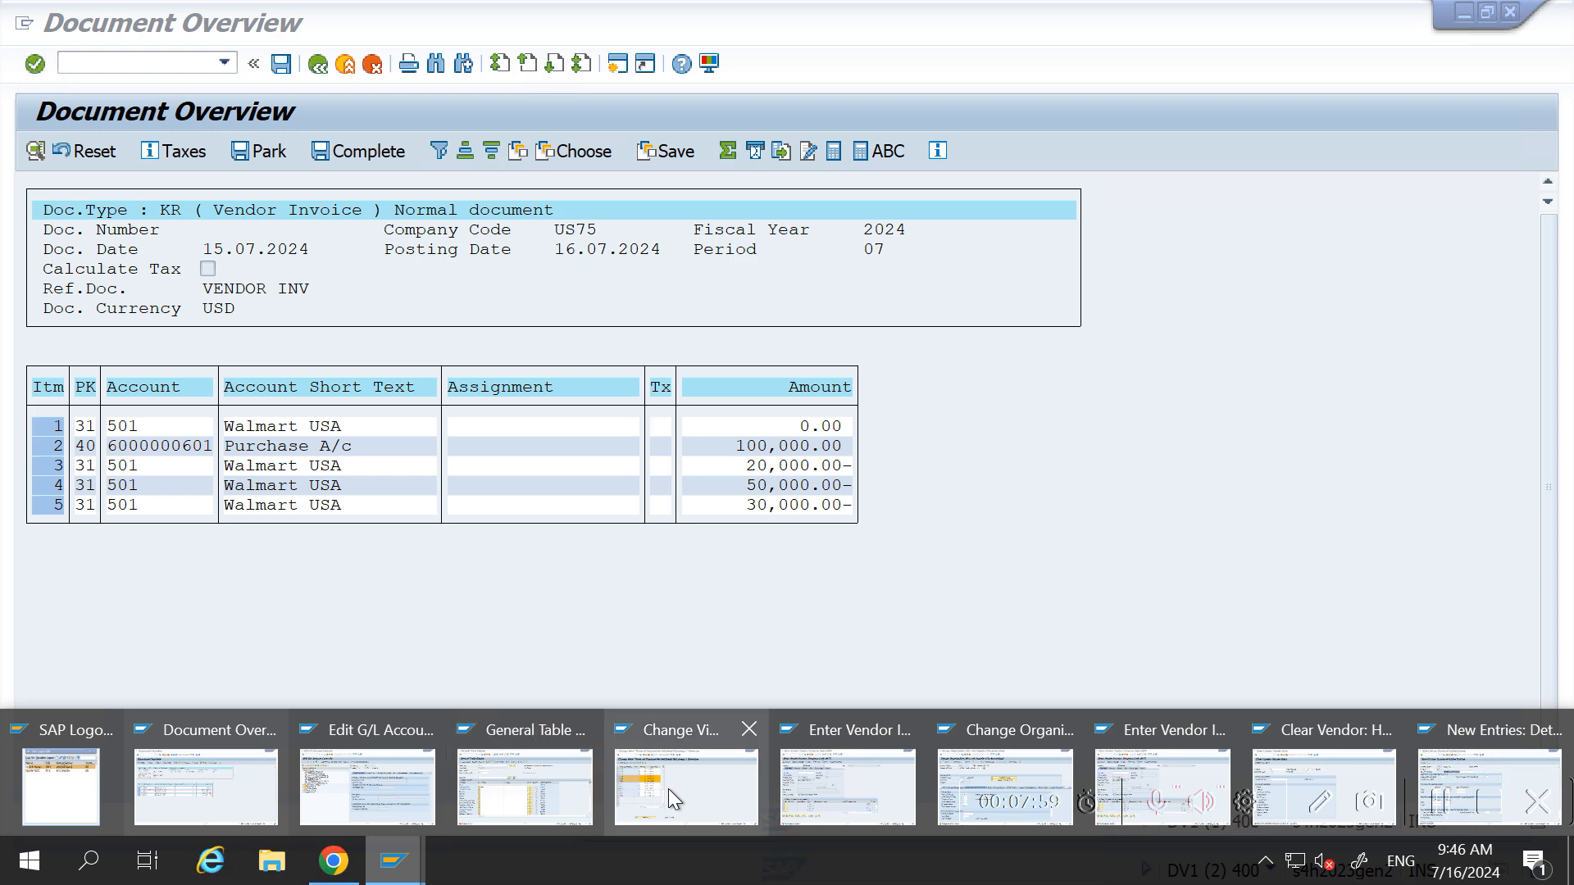
pyautogui.click(667, 788)
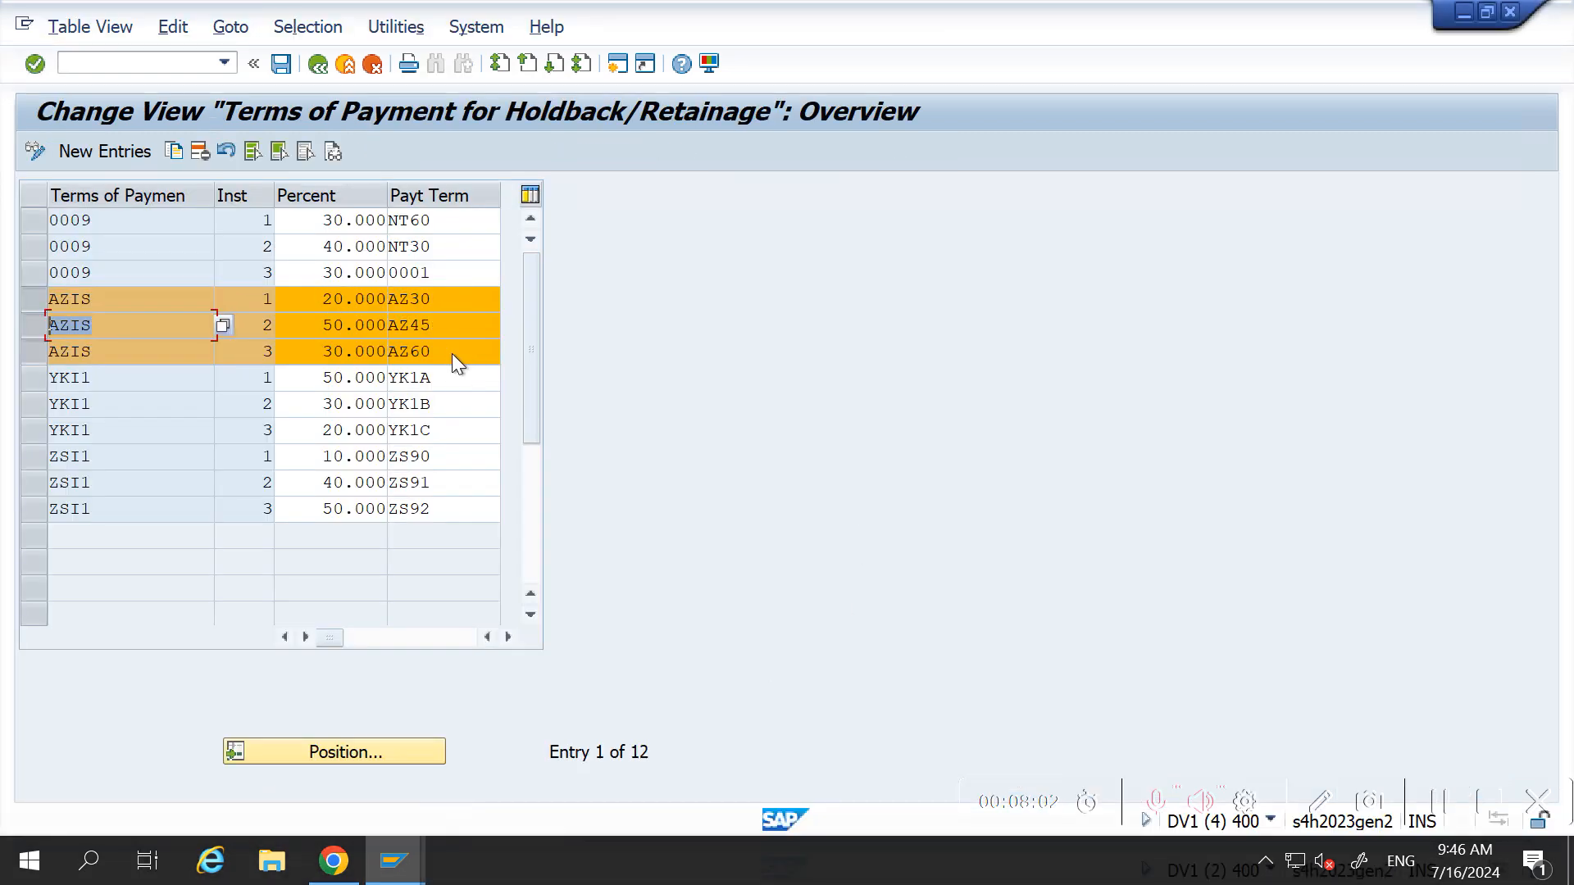
pyautogui.hotkey('alt', 'Tab')
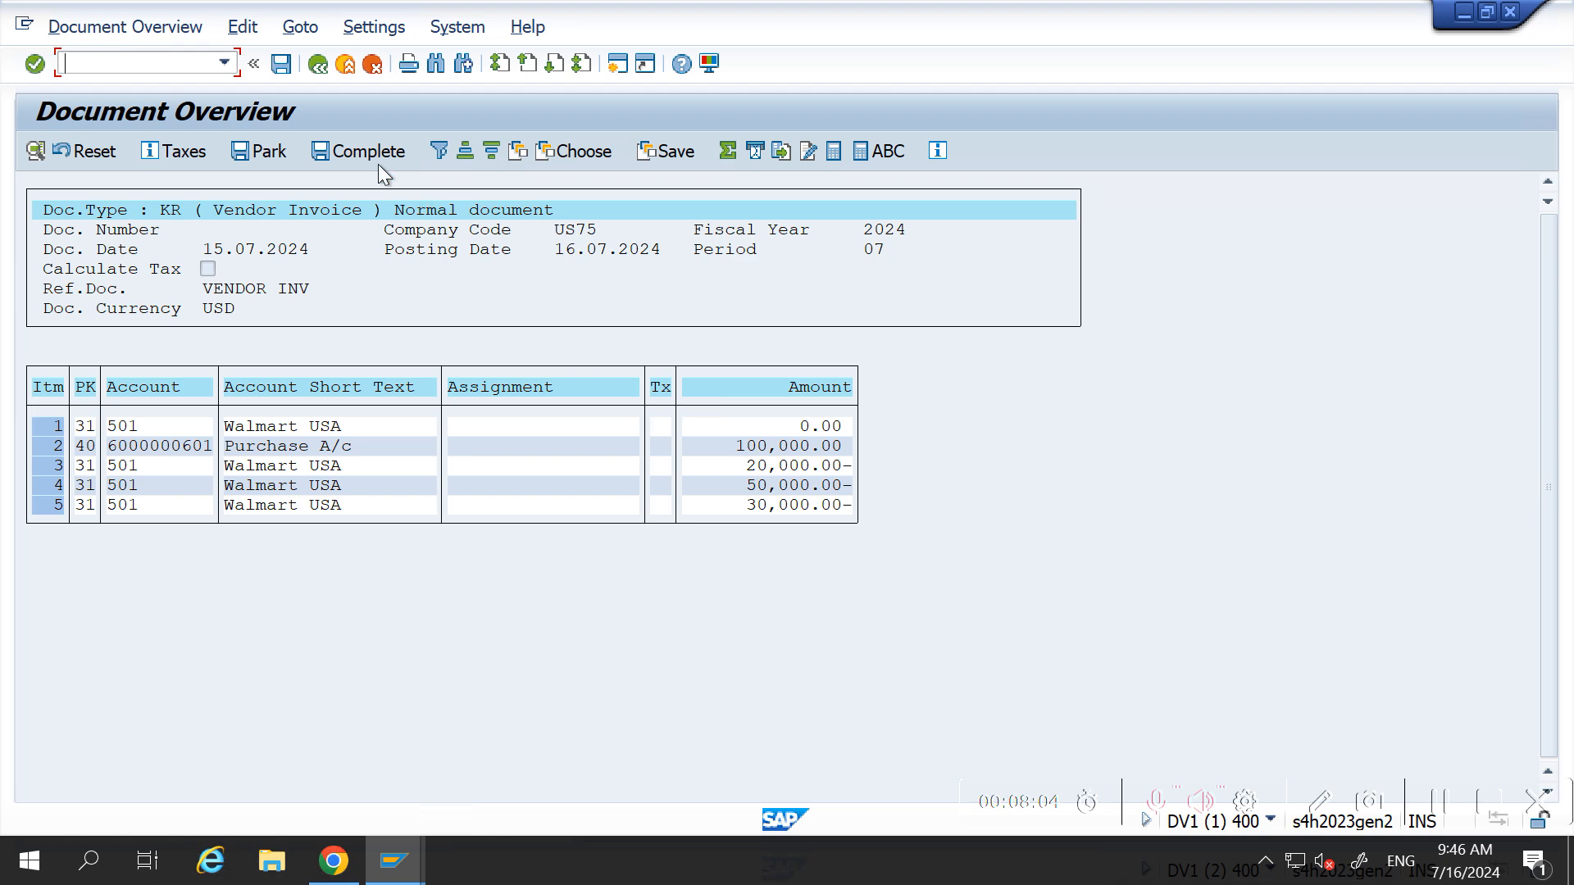
# Step: Leave the document overview, simulate the general ledger posting, and examine its Domestic AP lines
pyautogui.click(321, 64)
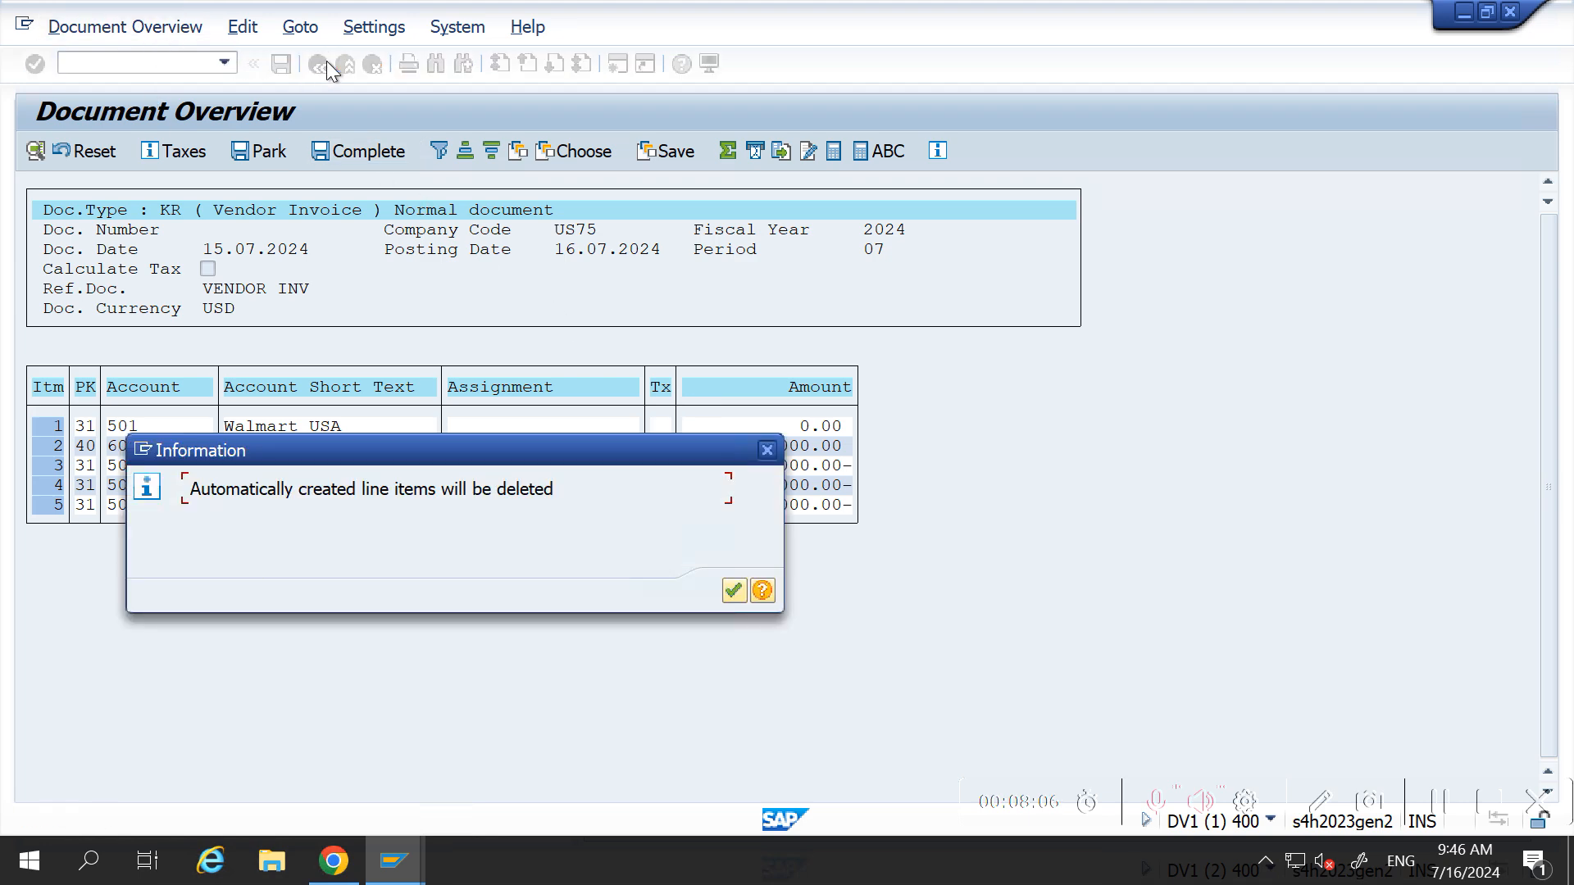
pyautogui.press('Return')
pyautogui.click(87, 26)
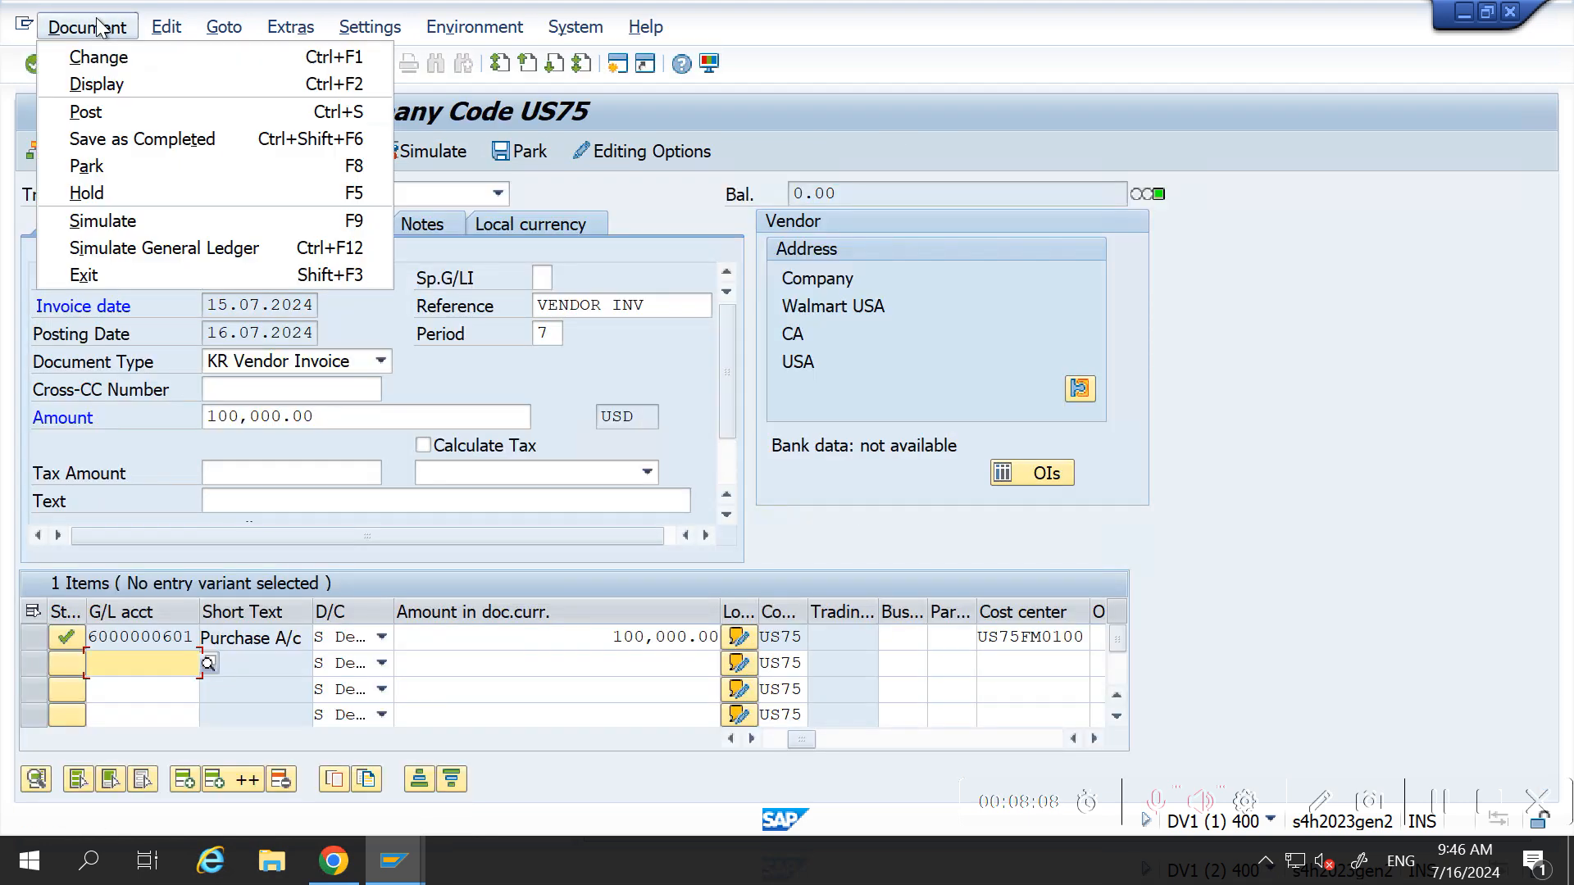
pyautogui.click(136, 246)
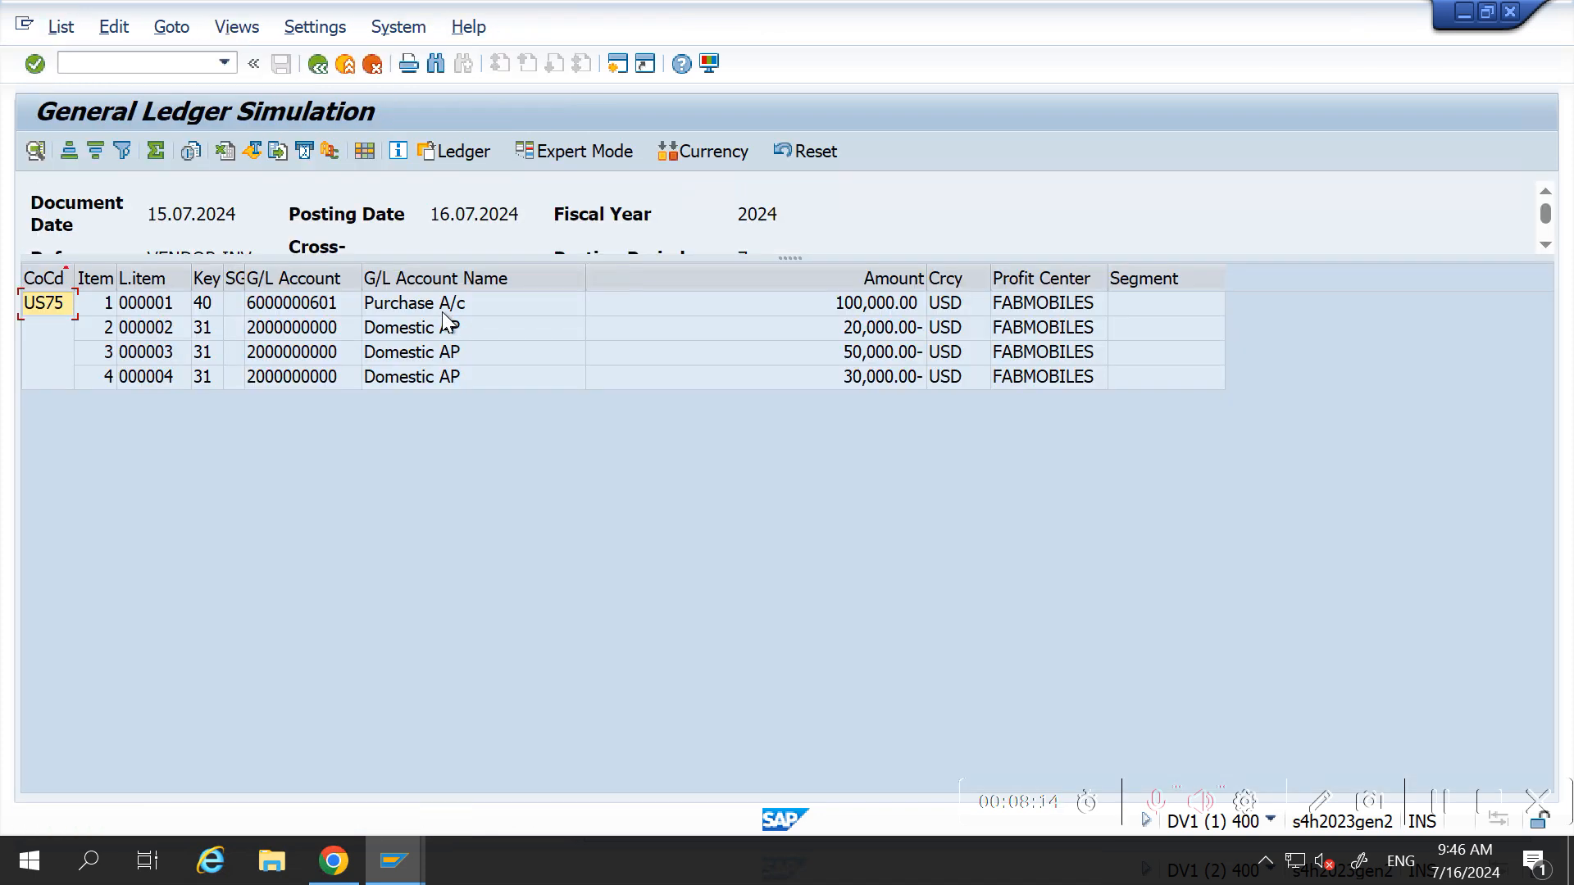
pyautogui.click(298, 336)
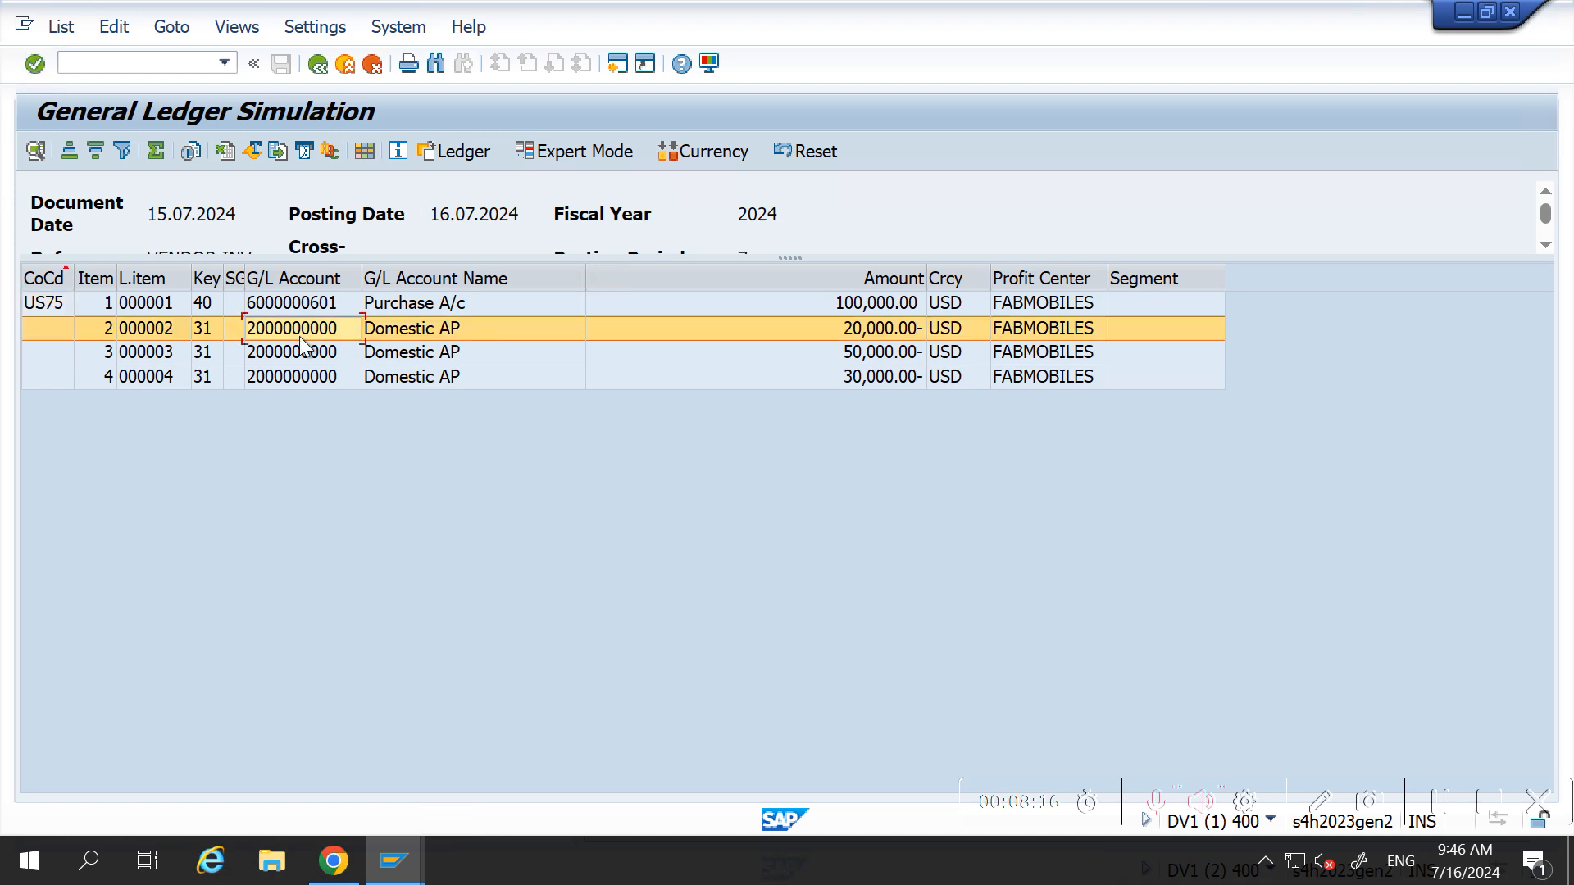
pyautogui.click(302, 350)
pyautogui.click(313, 376)
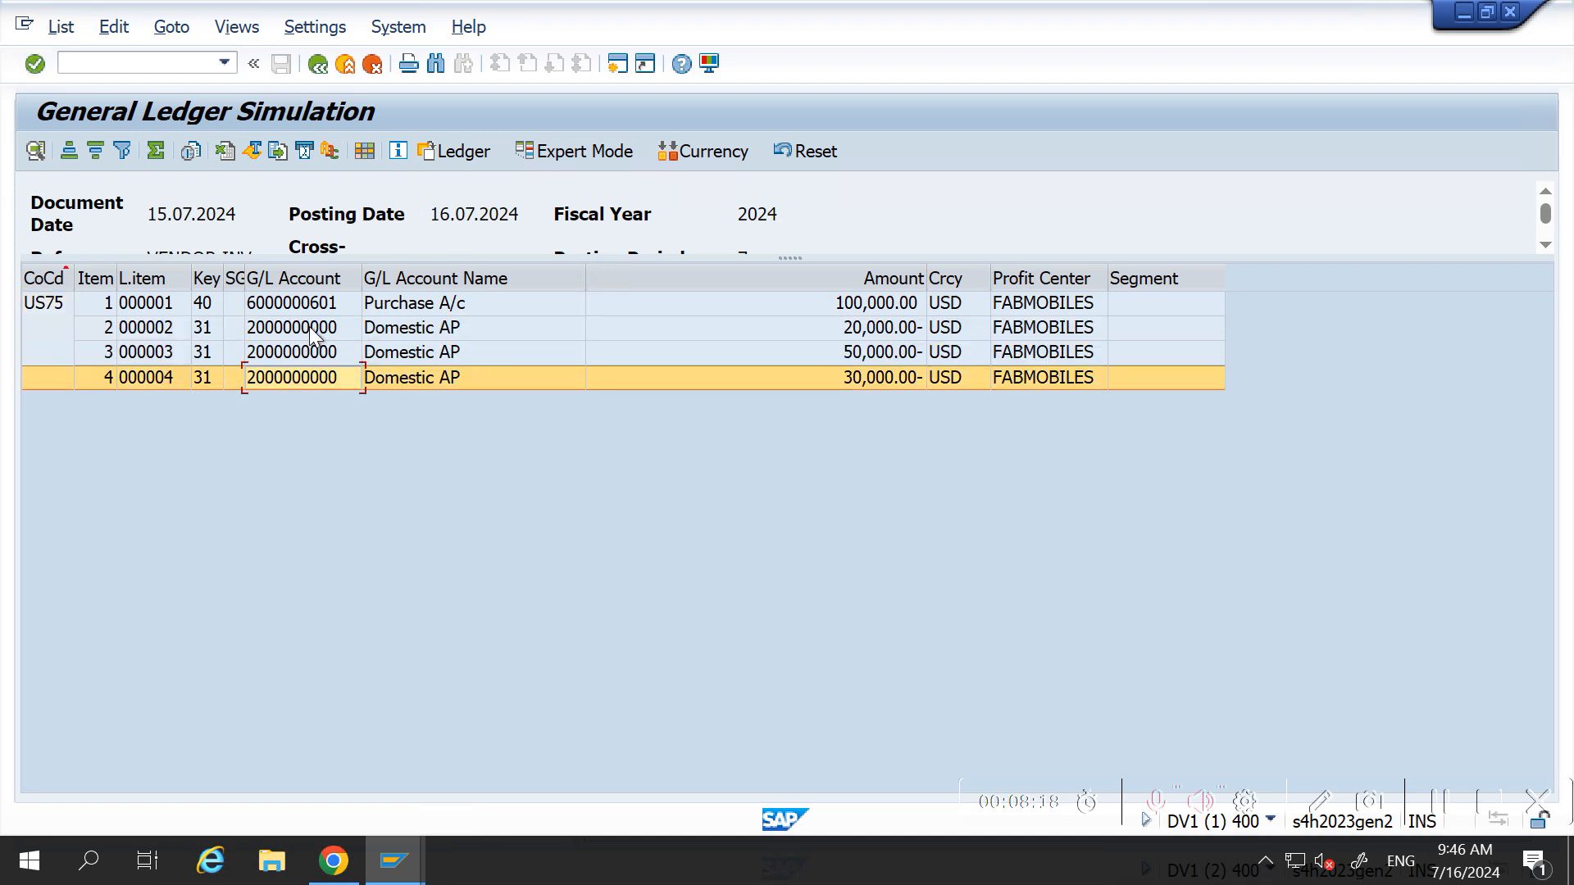
# Step: Return from the general ledger simulation to the invoice entry and post the invoice
pyautogui.click(318, 64)
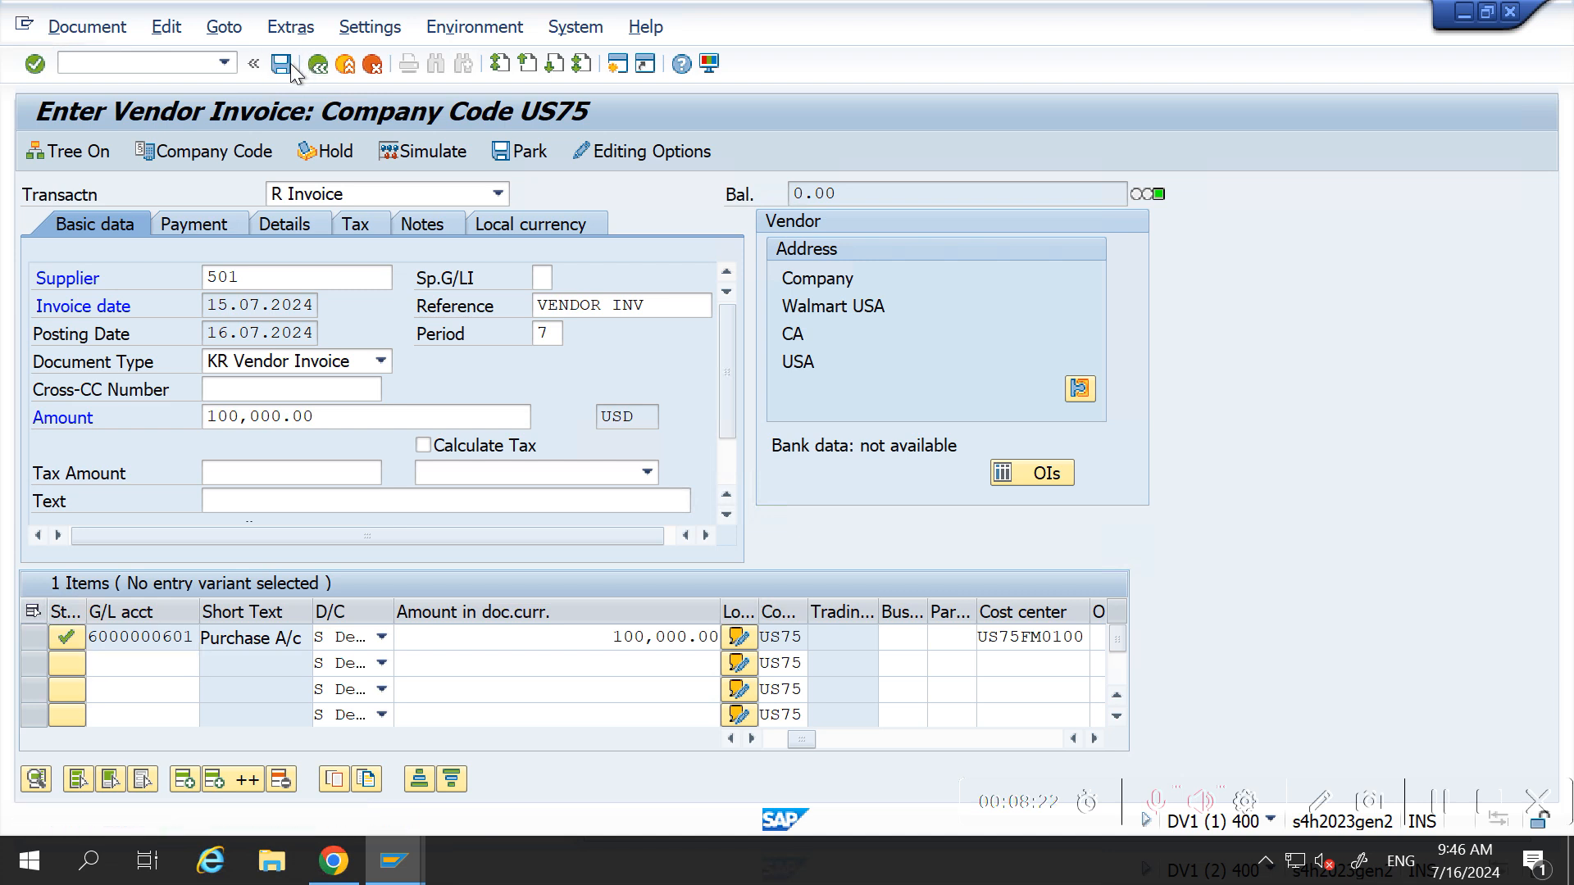
pyautogui.click(282, 64)
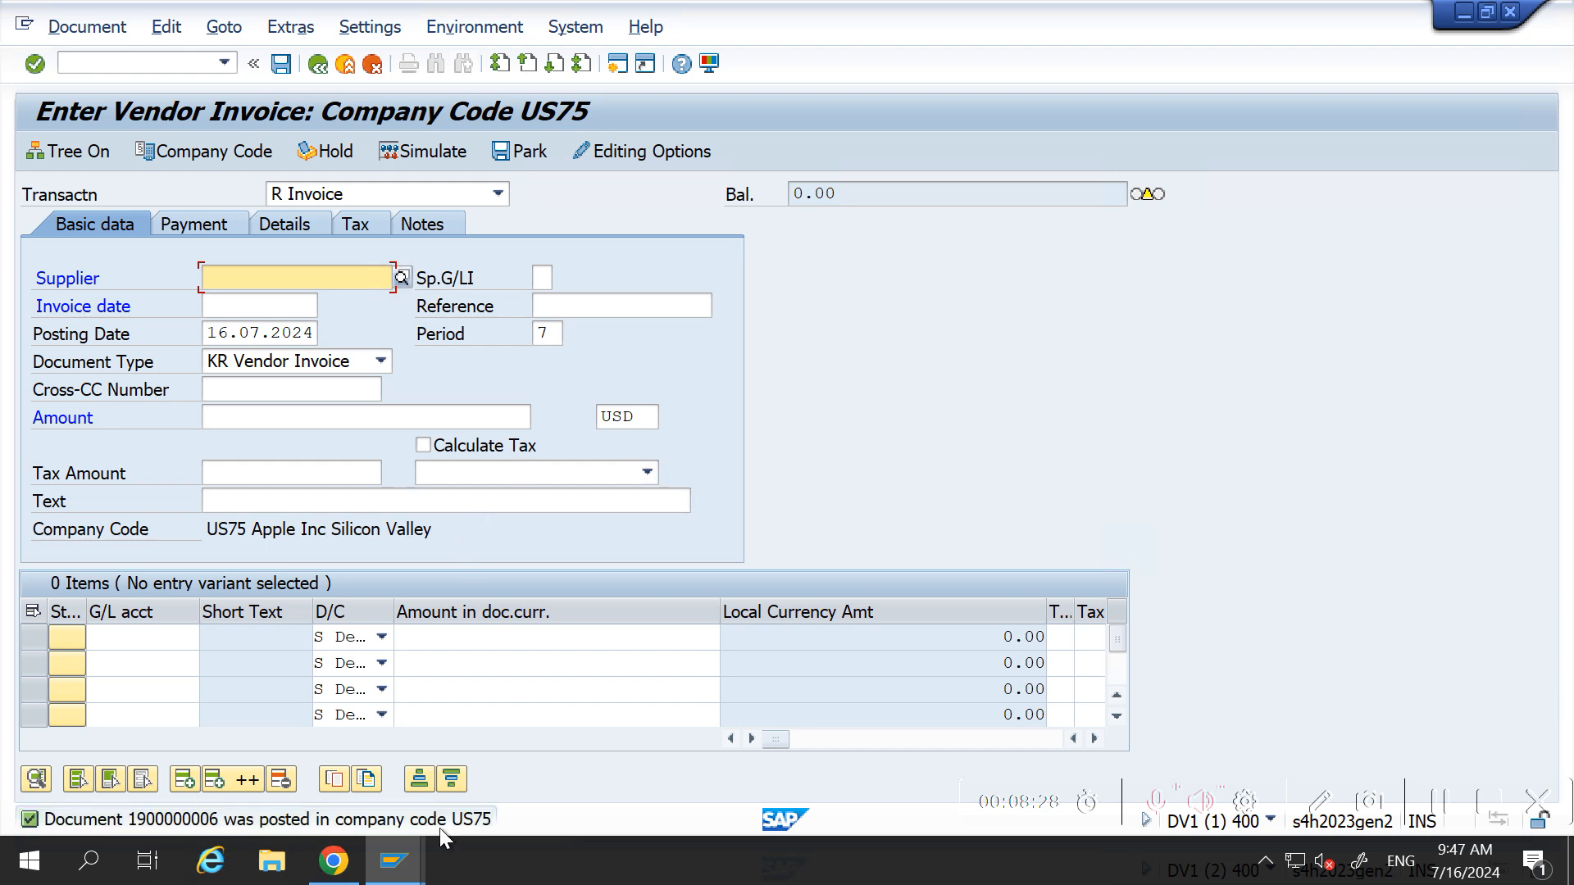
# Step: Switch to the General Table Display session, run transaction FBL1N, and list the vendor's open items in company code US75
pyautogui.click(394, 860)
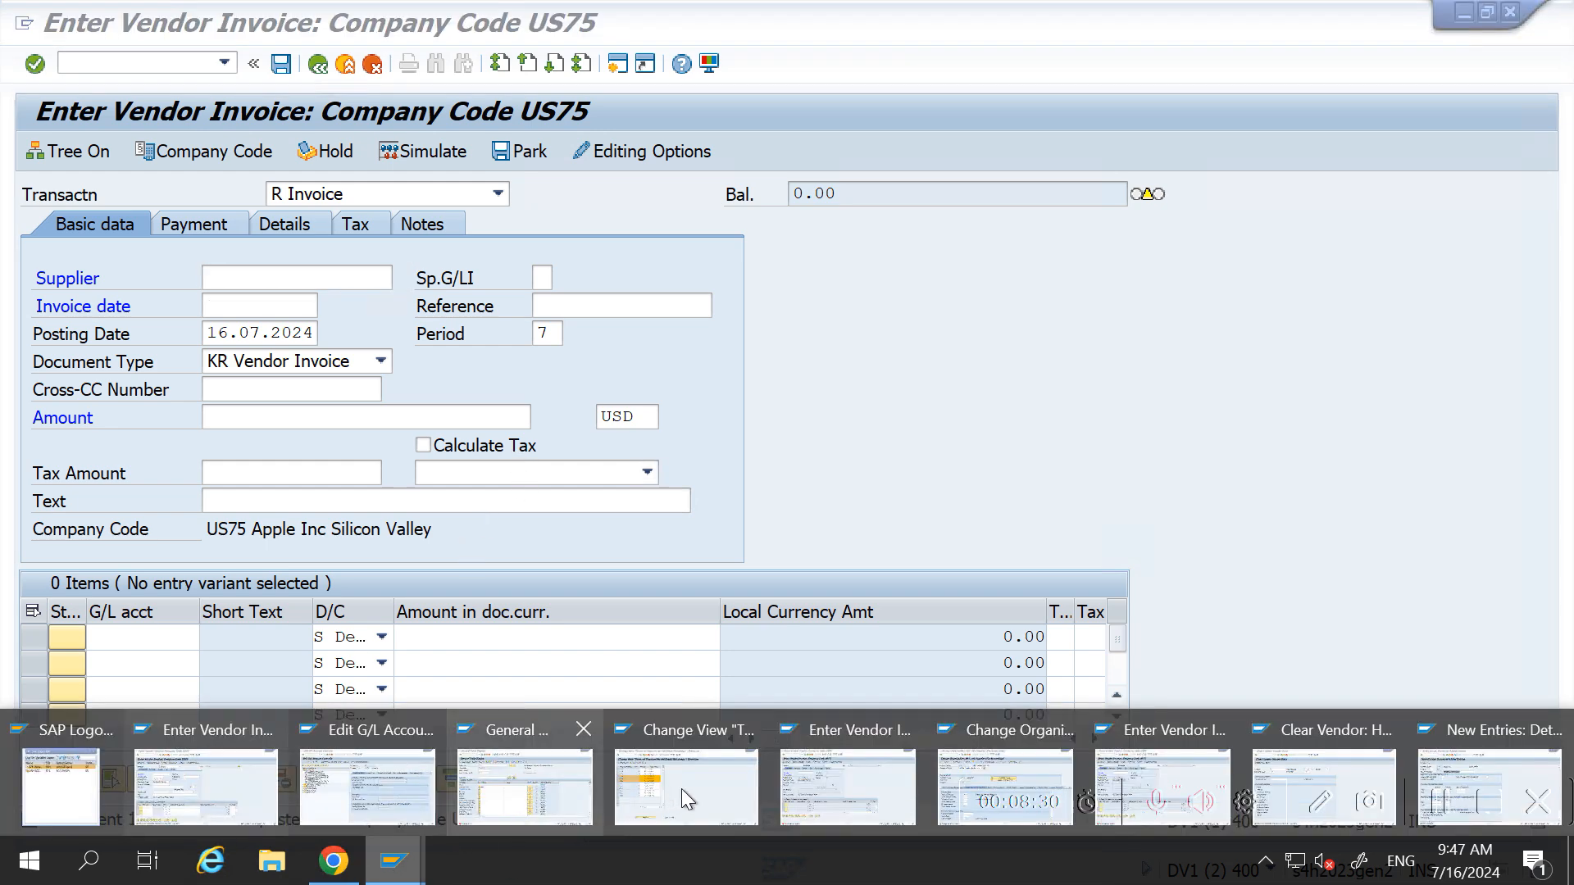
pyautogui.click(529, 780)
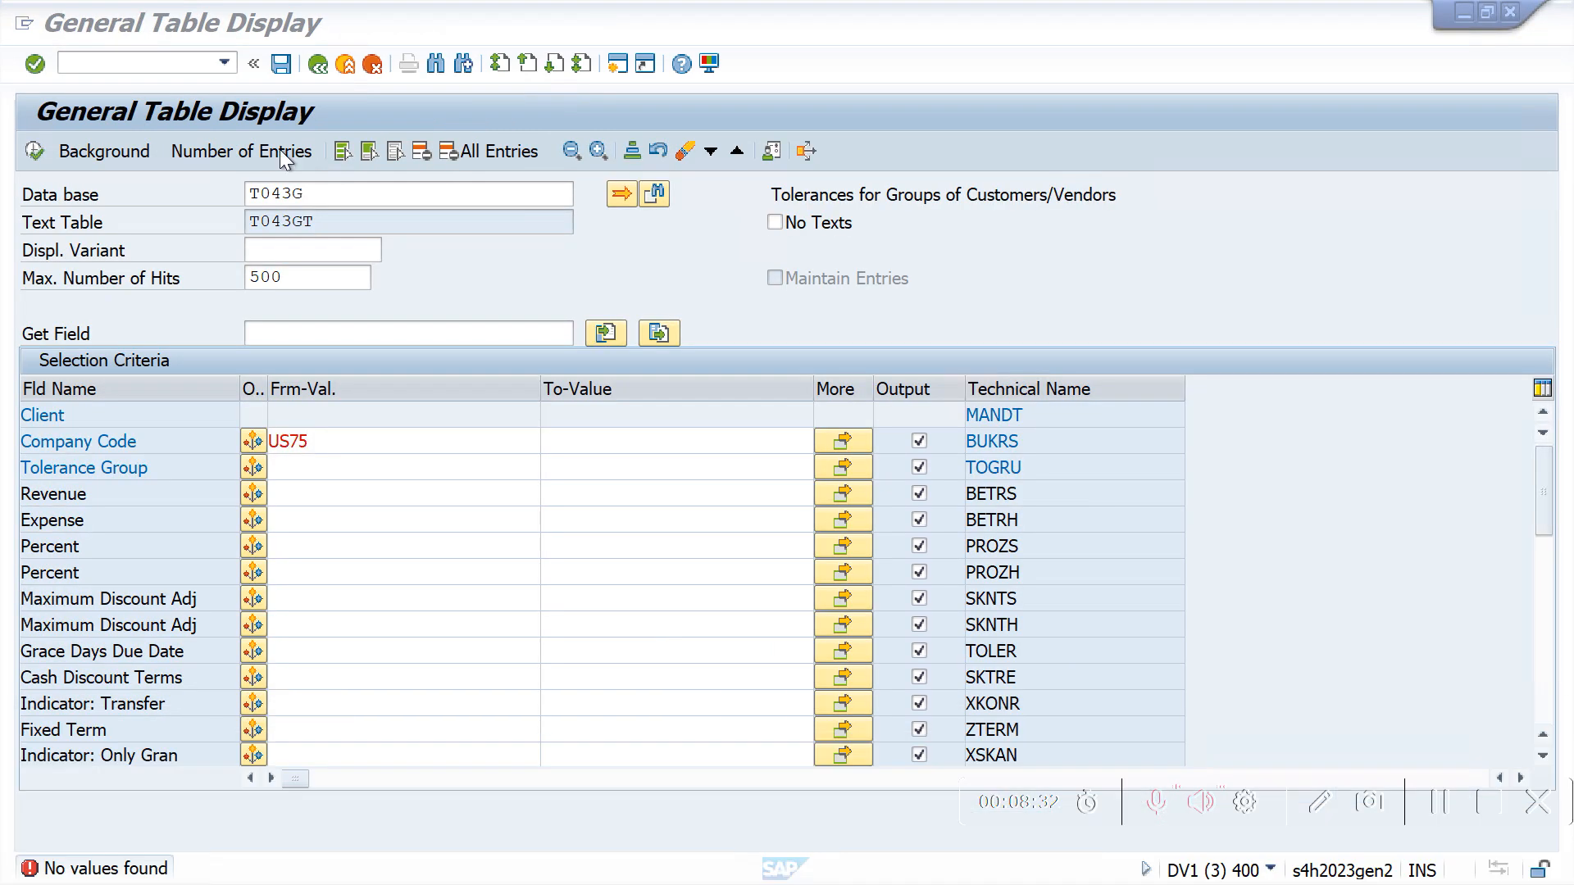
pyautogui.click(124, 70)
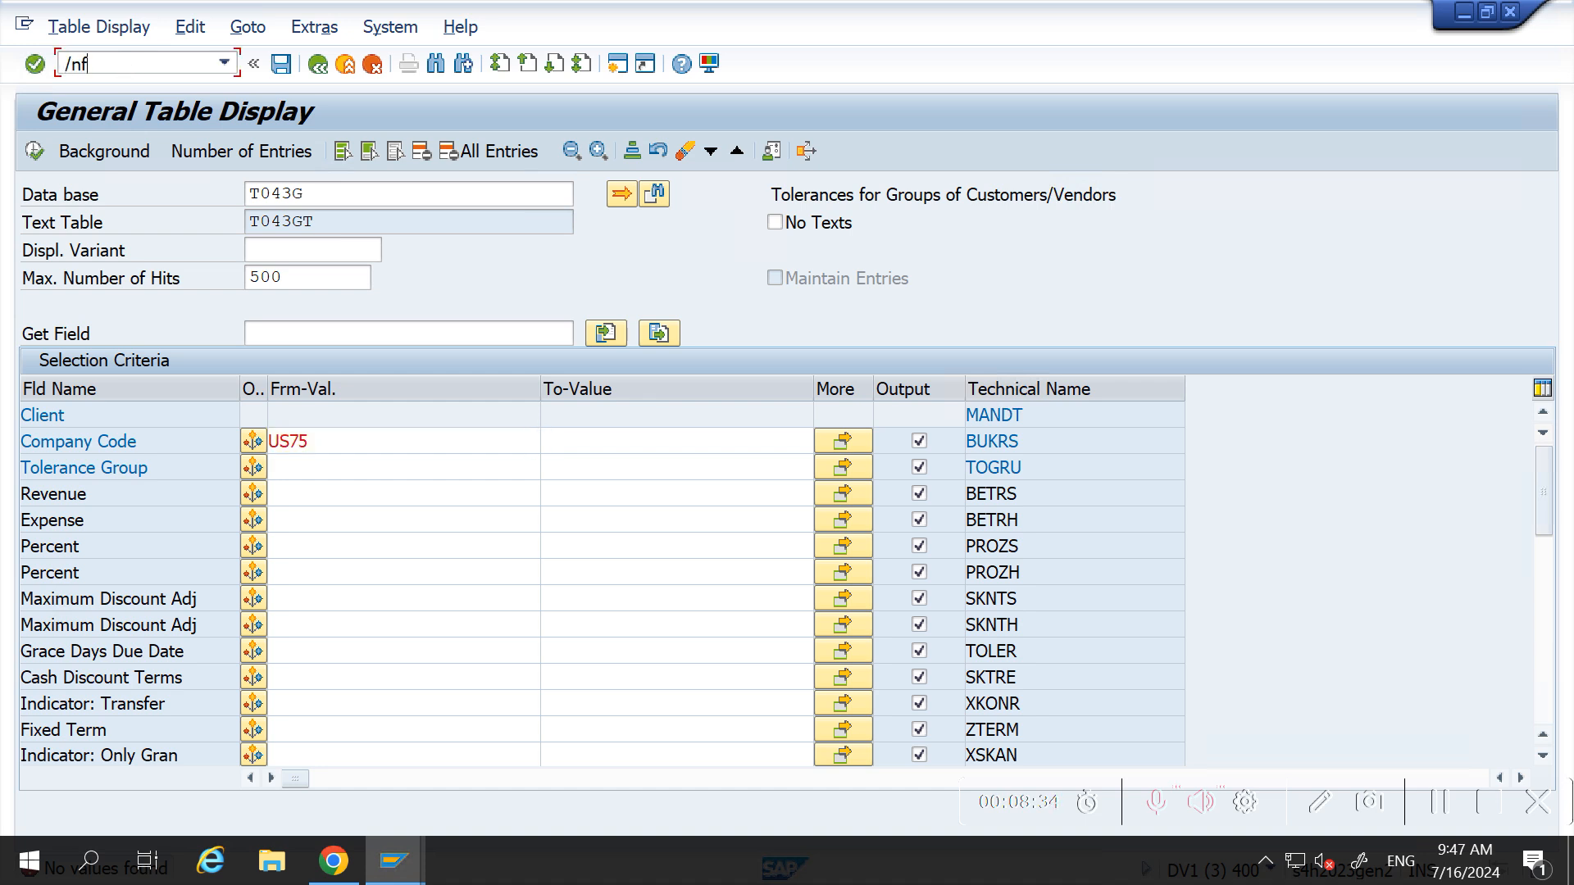
pyautogui.write('/nfbl1n')
pyautogui.press('Return')
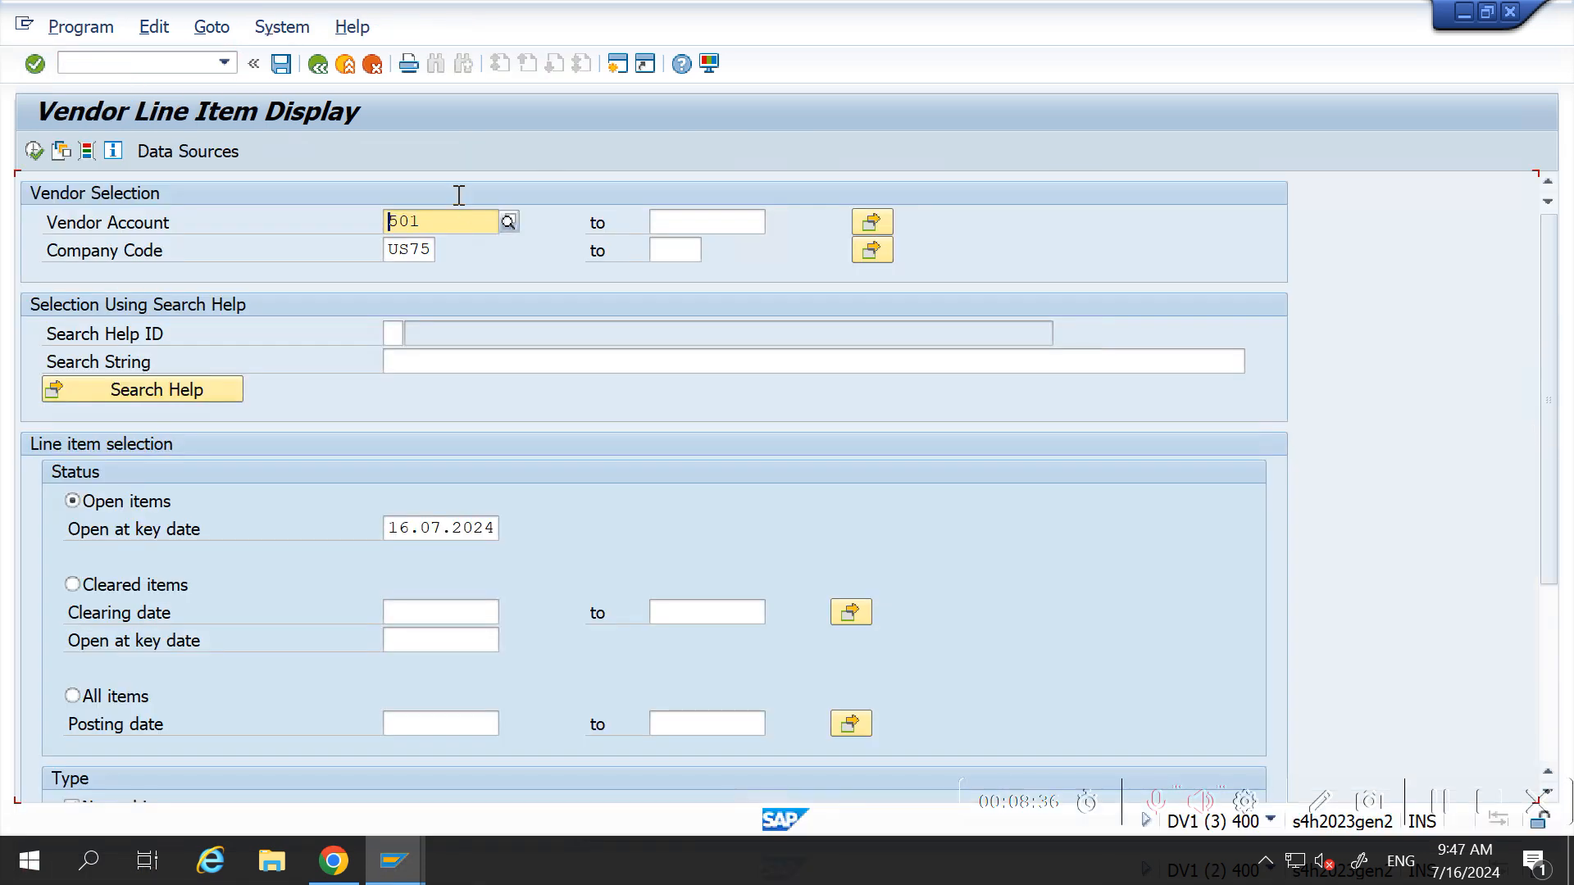
pyautogui.click(33, 153)
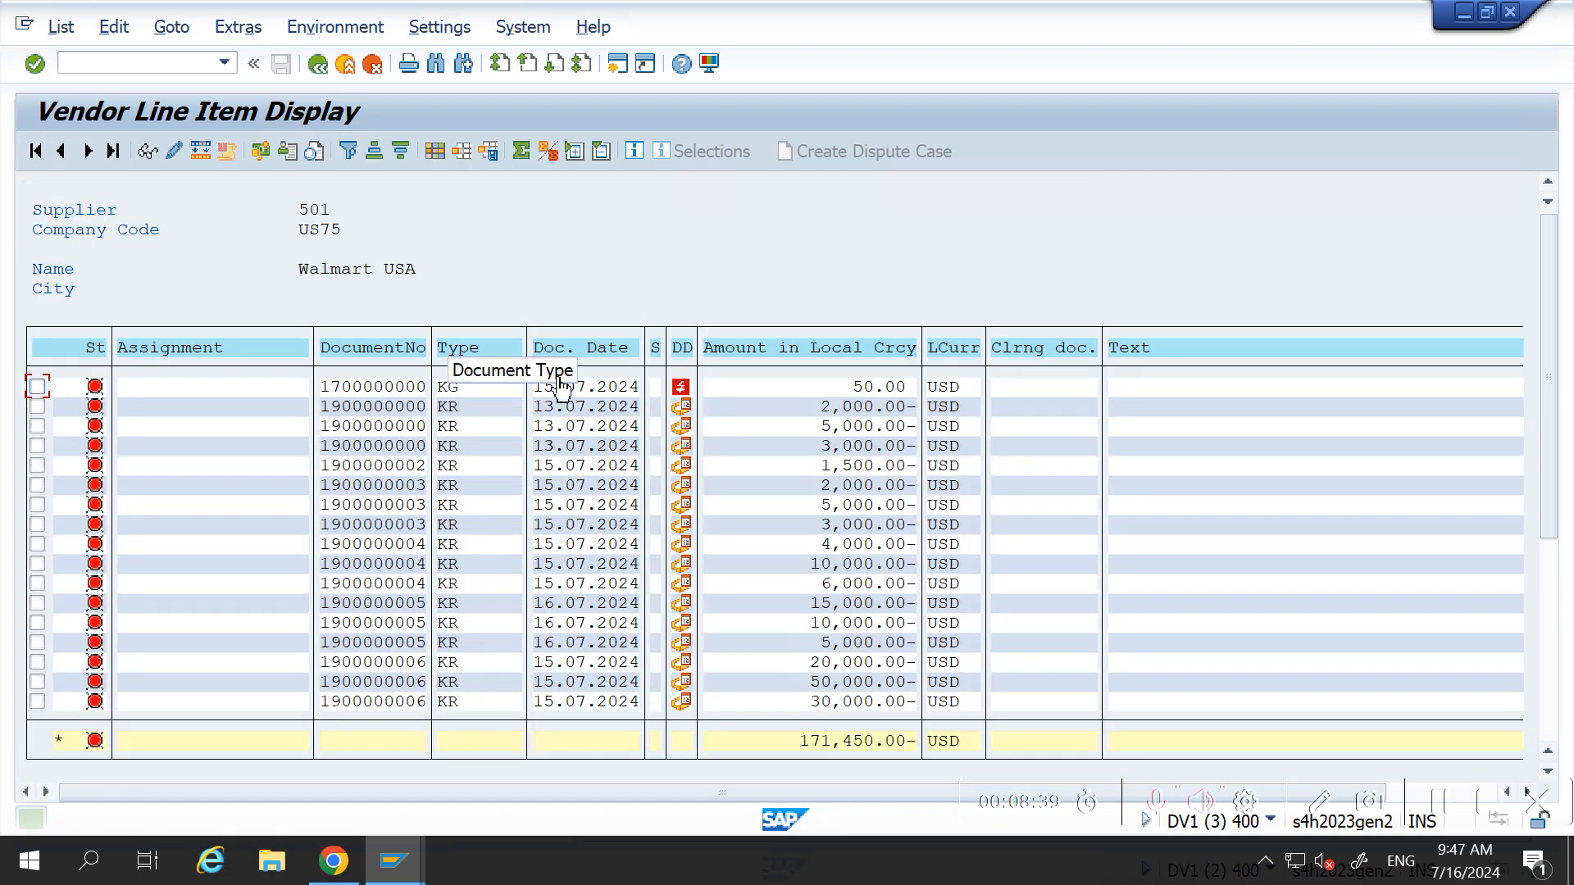
# Step: Examine the newly posted invoice's installment items, check the payment terms of the 20,000.00 item, and return to the list
pyautogui.click(390, 663)
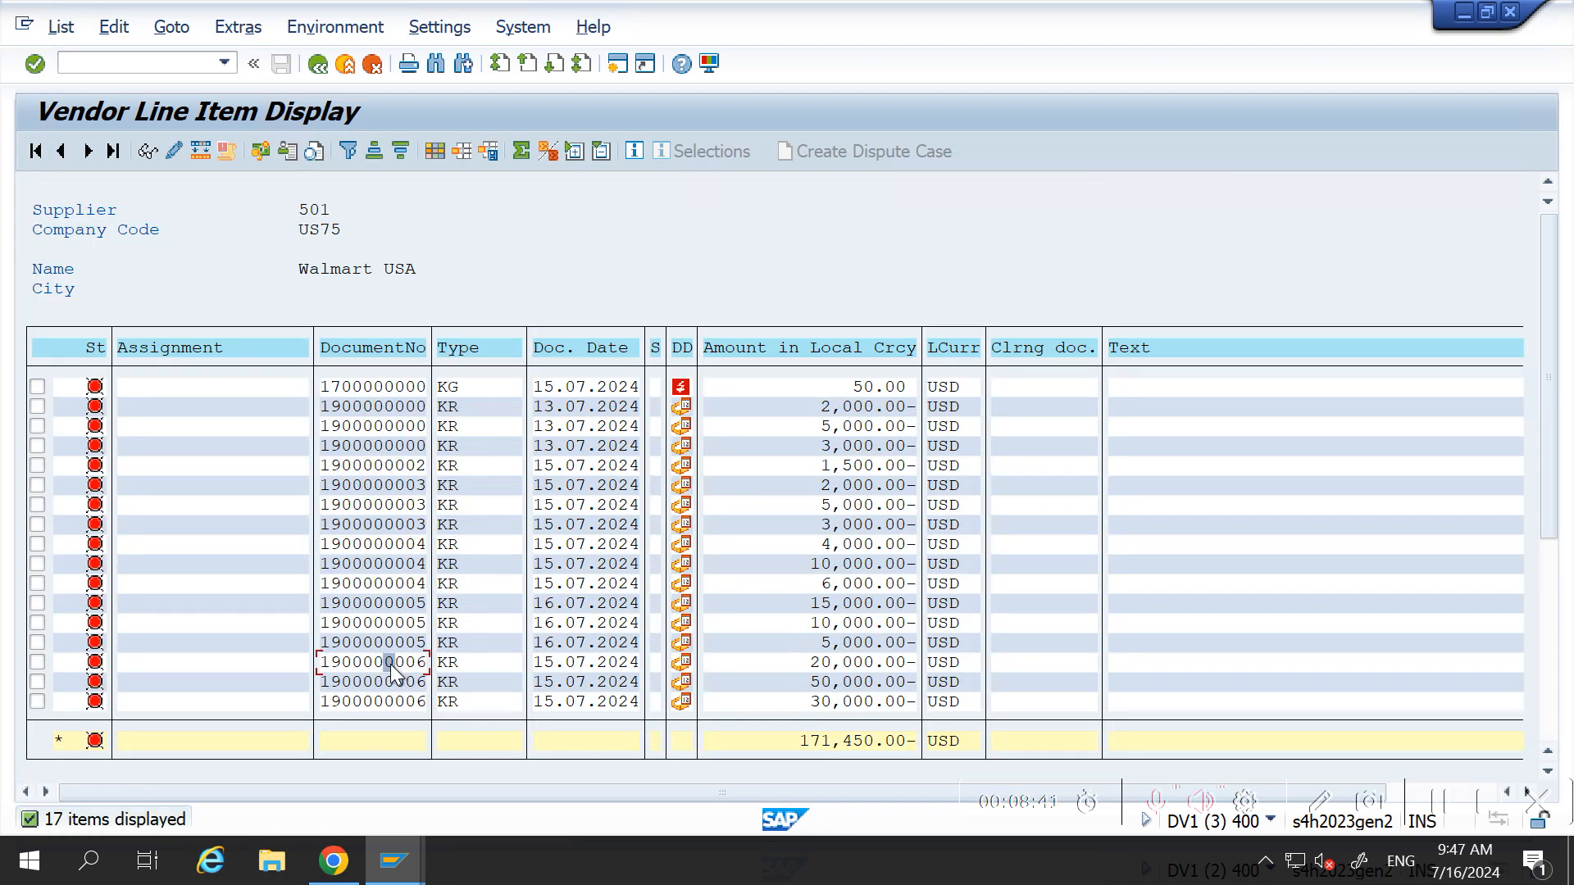
pyautogui.click(867, 665)
pyautogui.click(858, 701)
pyautogui.click(806, 667)
pyautogui.doubleClick(399, 664)
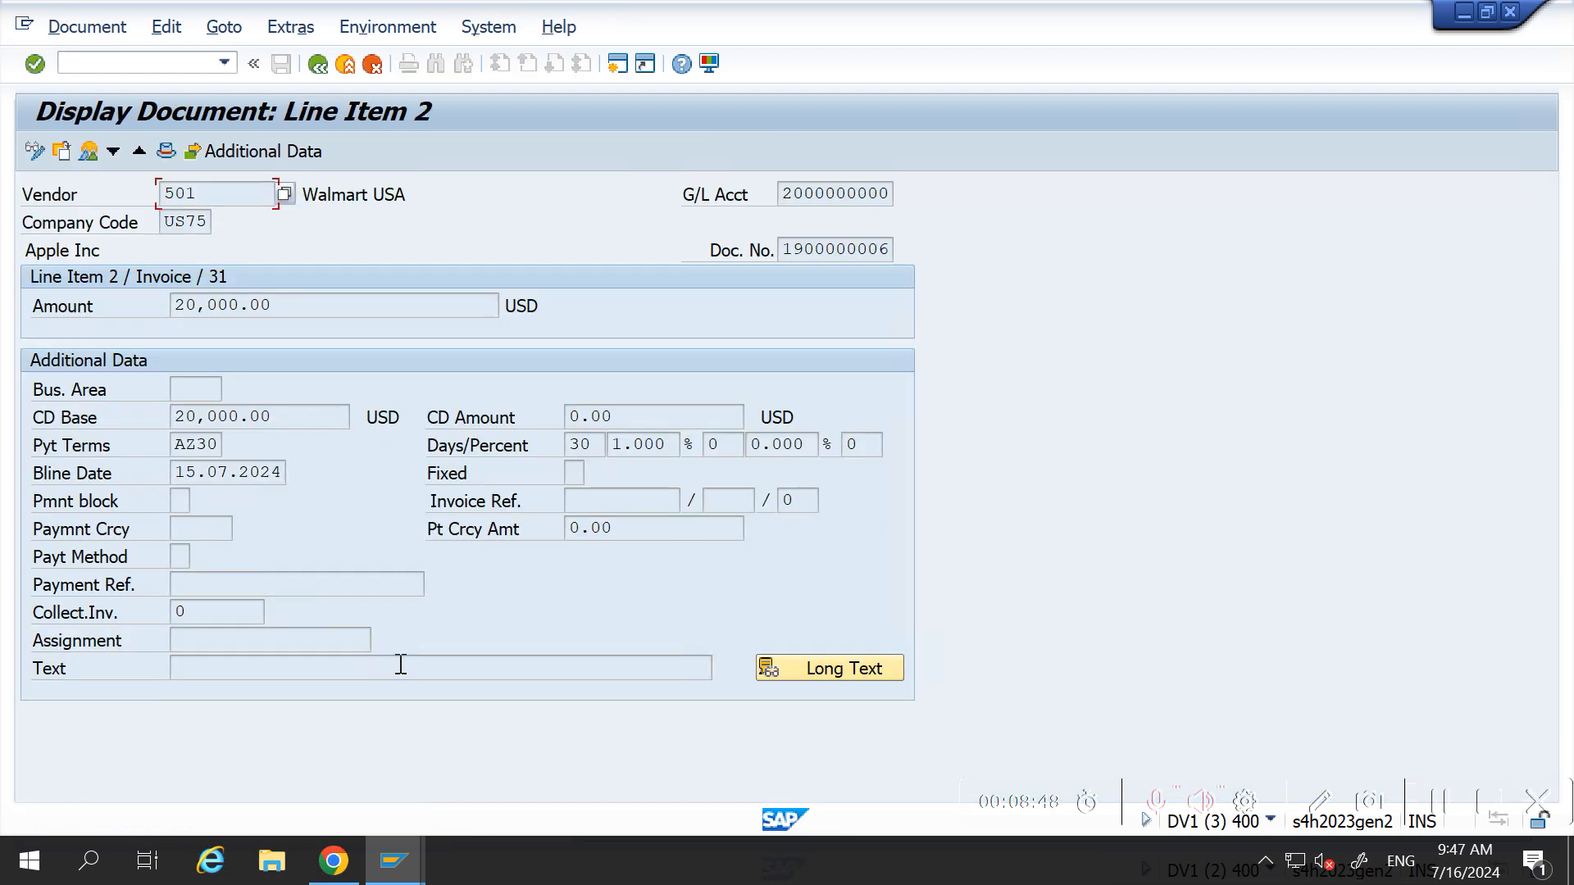
pyautogui.moveTo(218, 444); pyautogui.dragTo(140, 447)
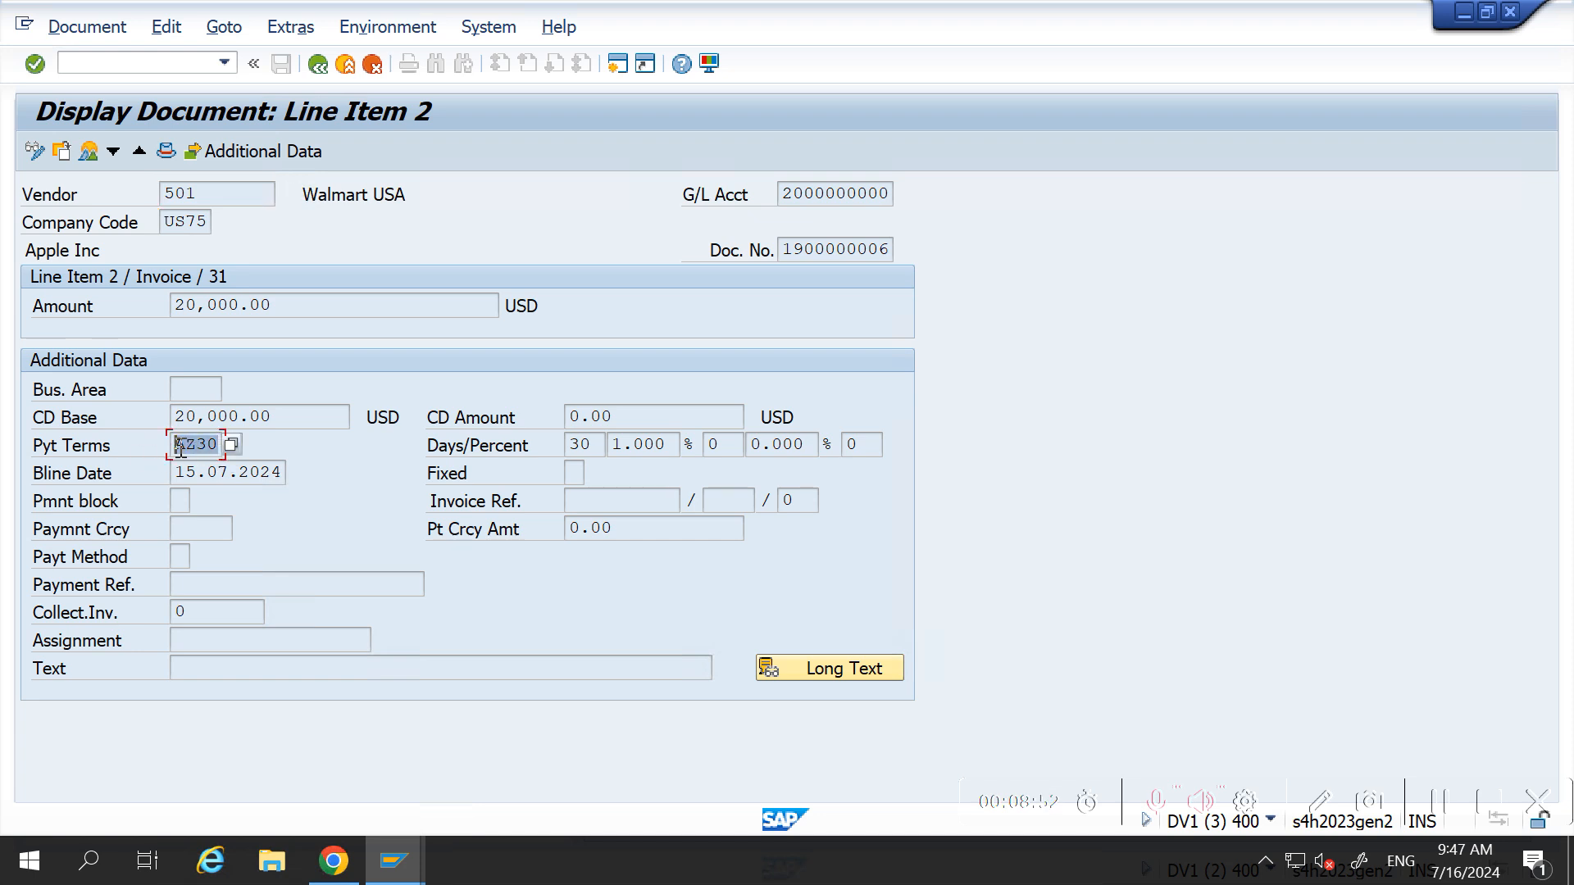
pyautogui.click(318, 64)
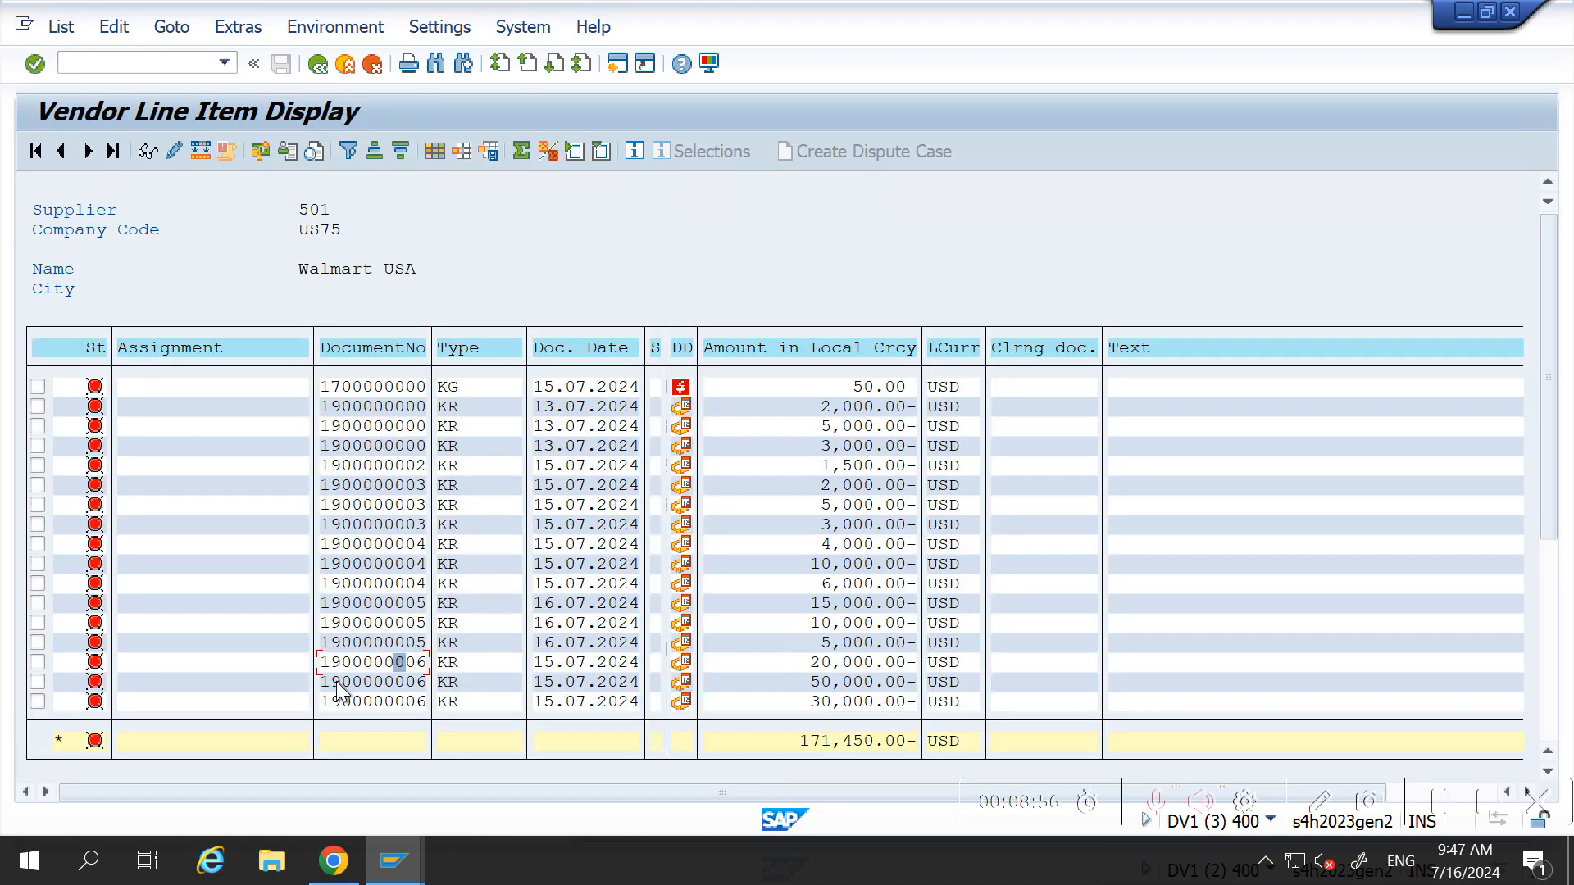
# Step: Check the payment terms of the new invoice's 50,000.00 and 30,000.00 items, returning to the list after each
pyautogui.doubleClick(369, 682)
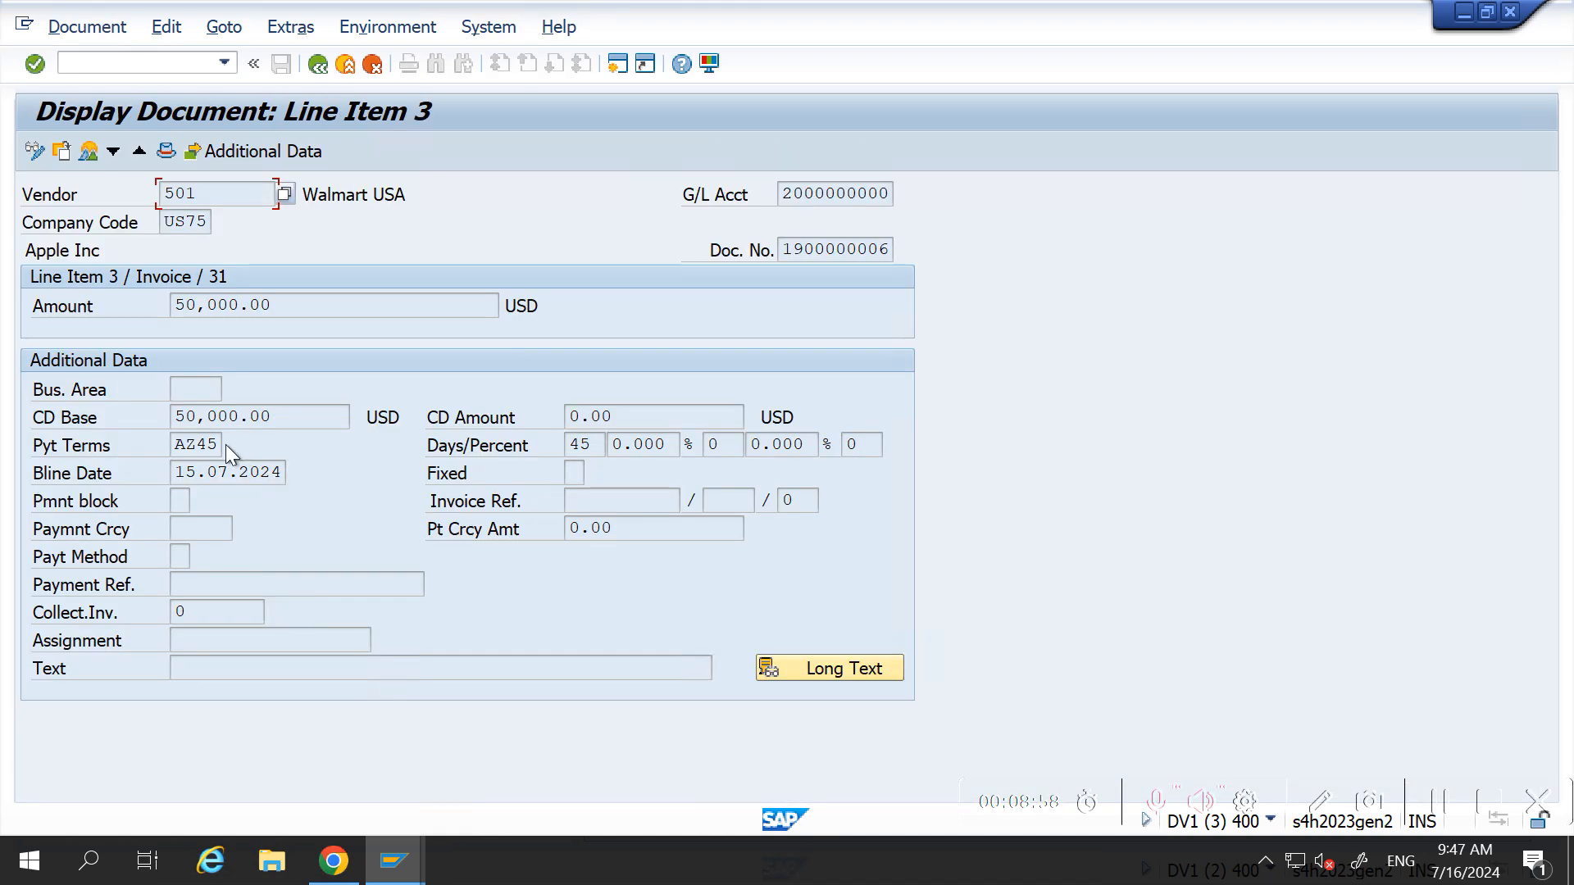
pyautogui.moveTo(216, 444); pyautogui.dragTo(104, 450)
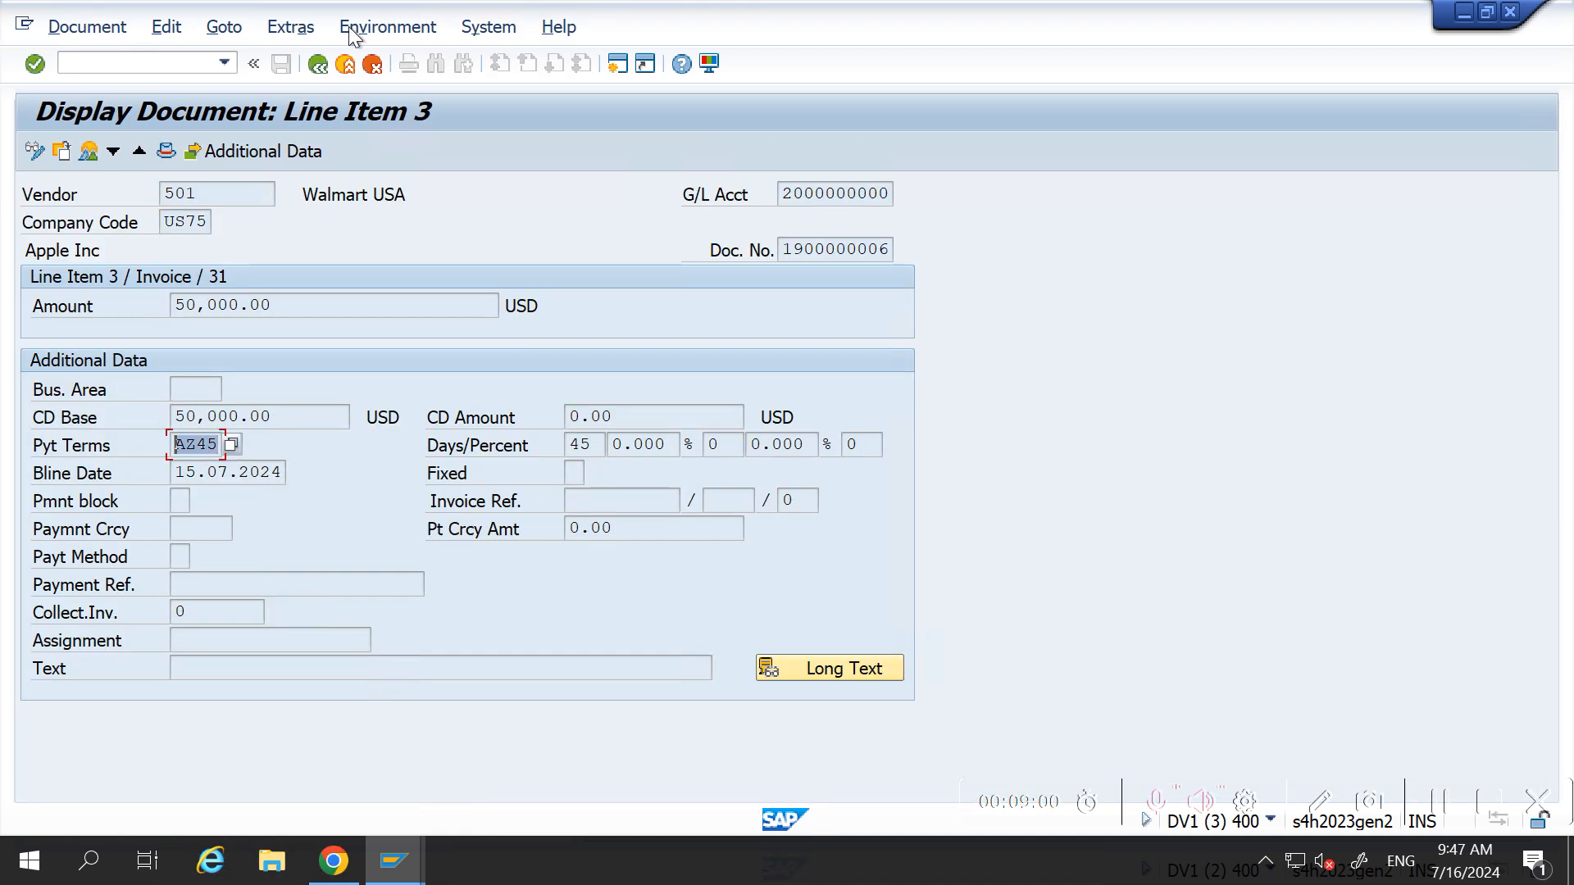
pyautogui.click(321, 72)
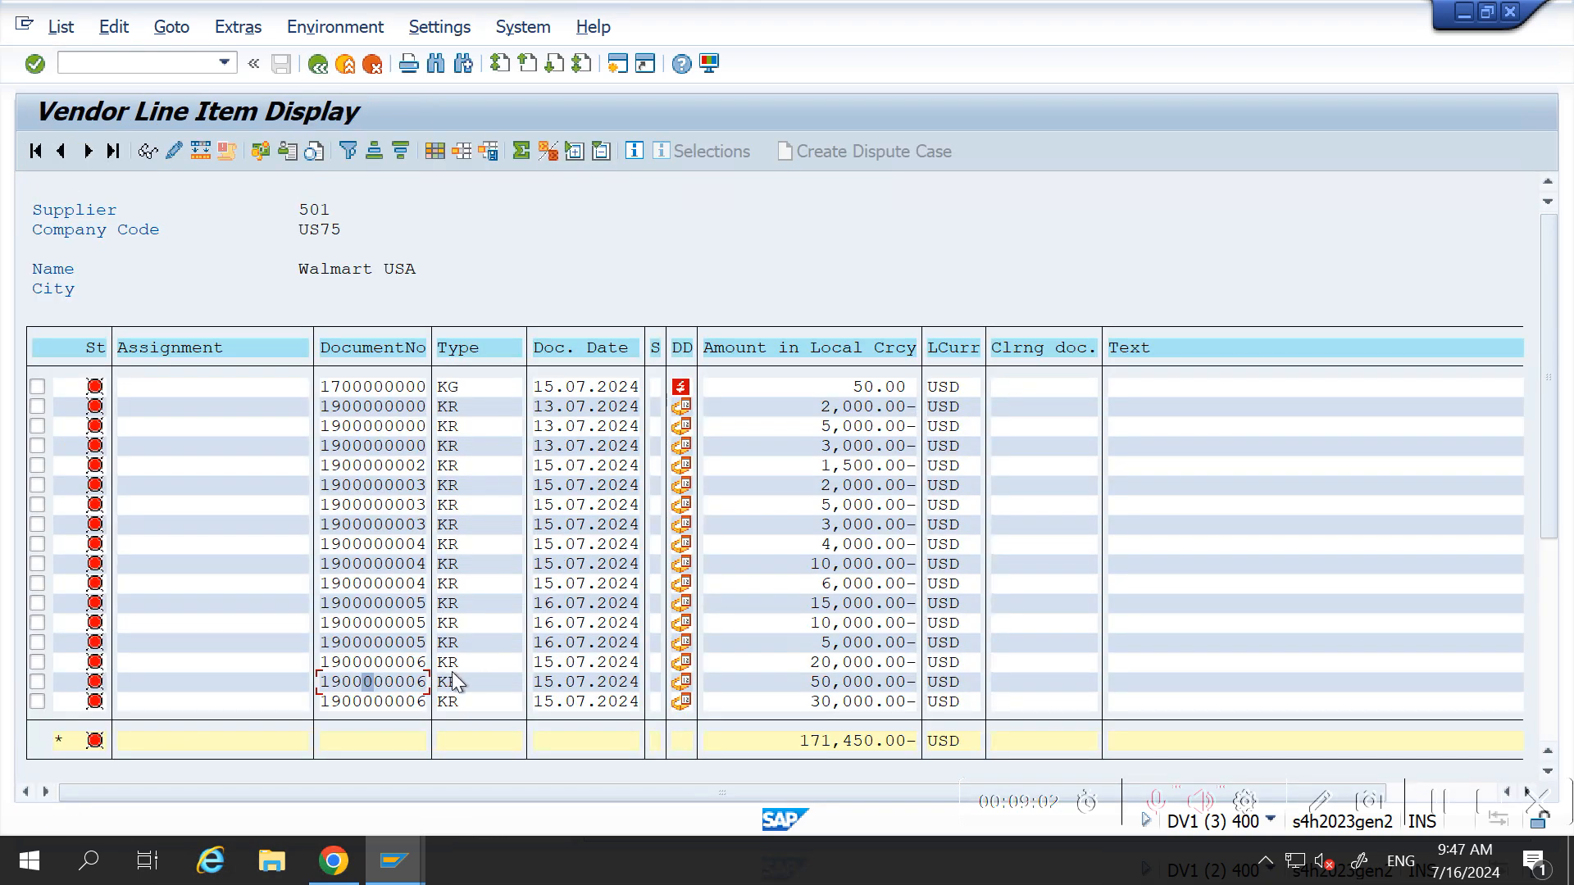
pyautogui.doubleClick(387, 700)
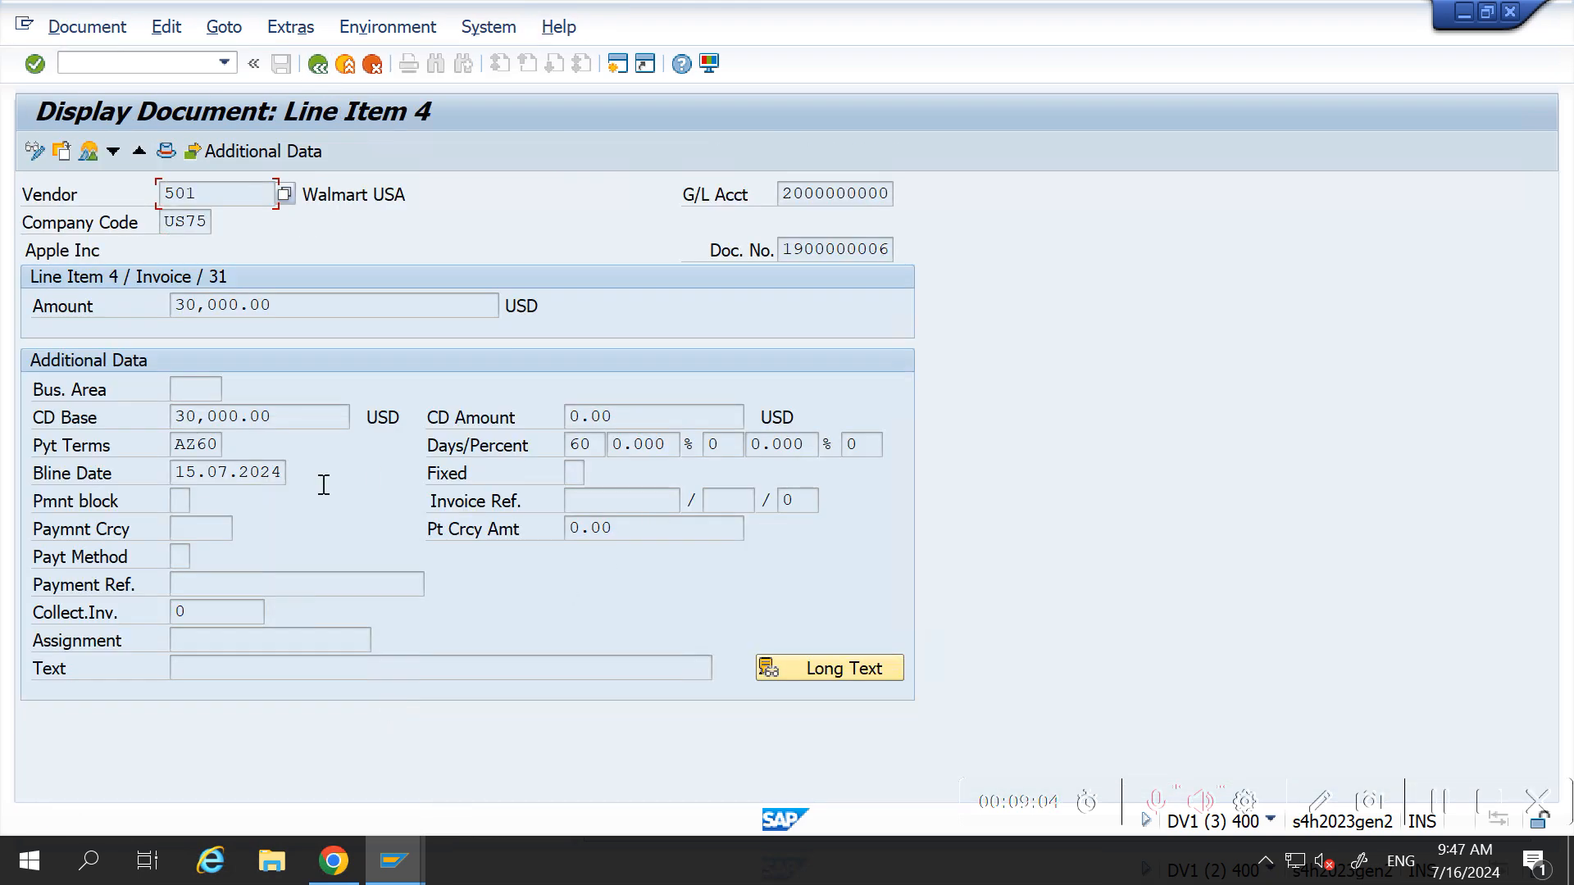
pyautogui.moveTo(218, 444); pyautogui.dragTo(140, 456)
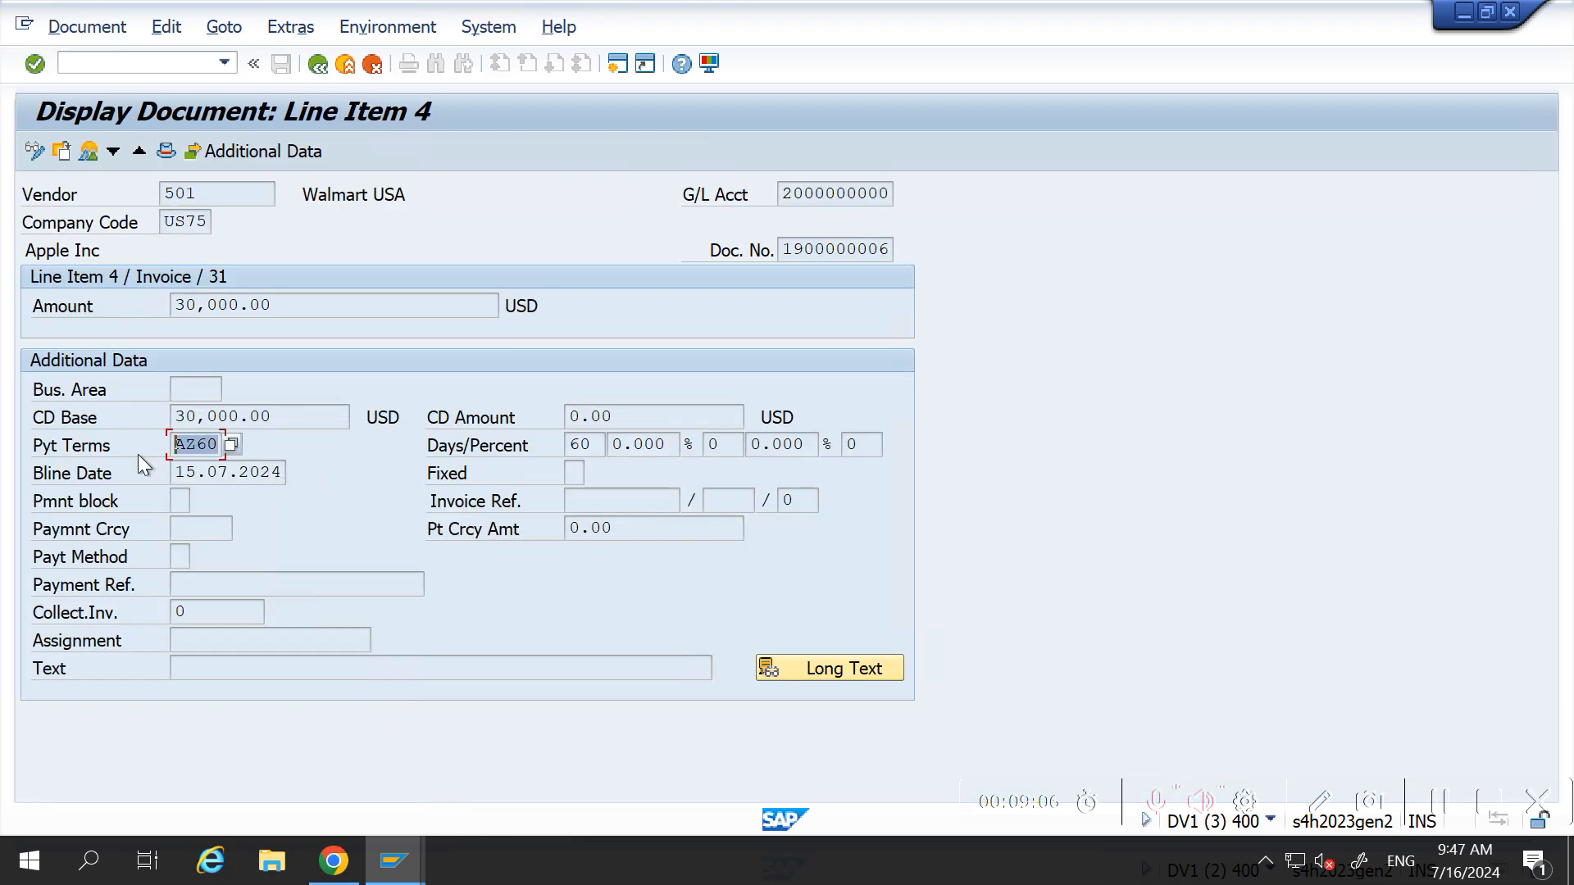
pyautogui.click(317, 65)
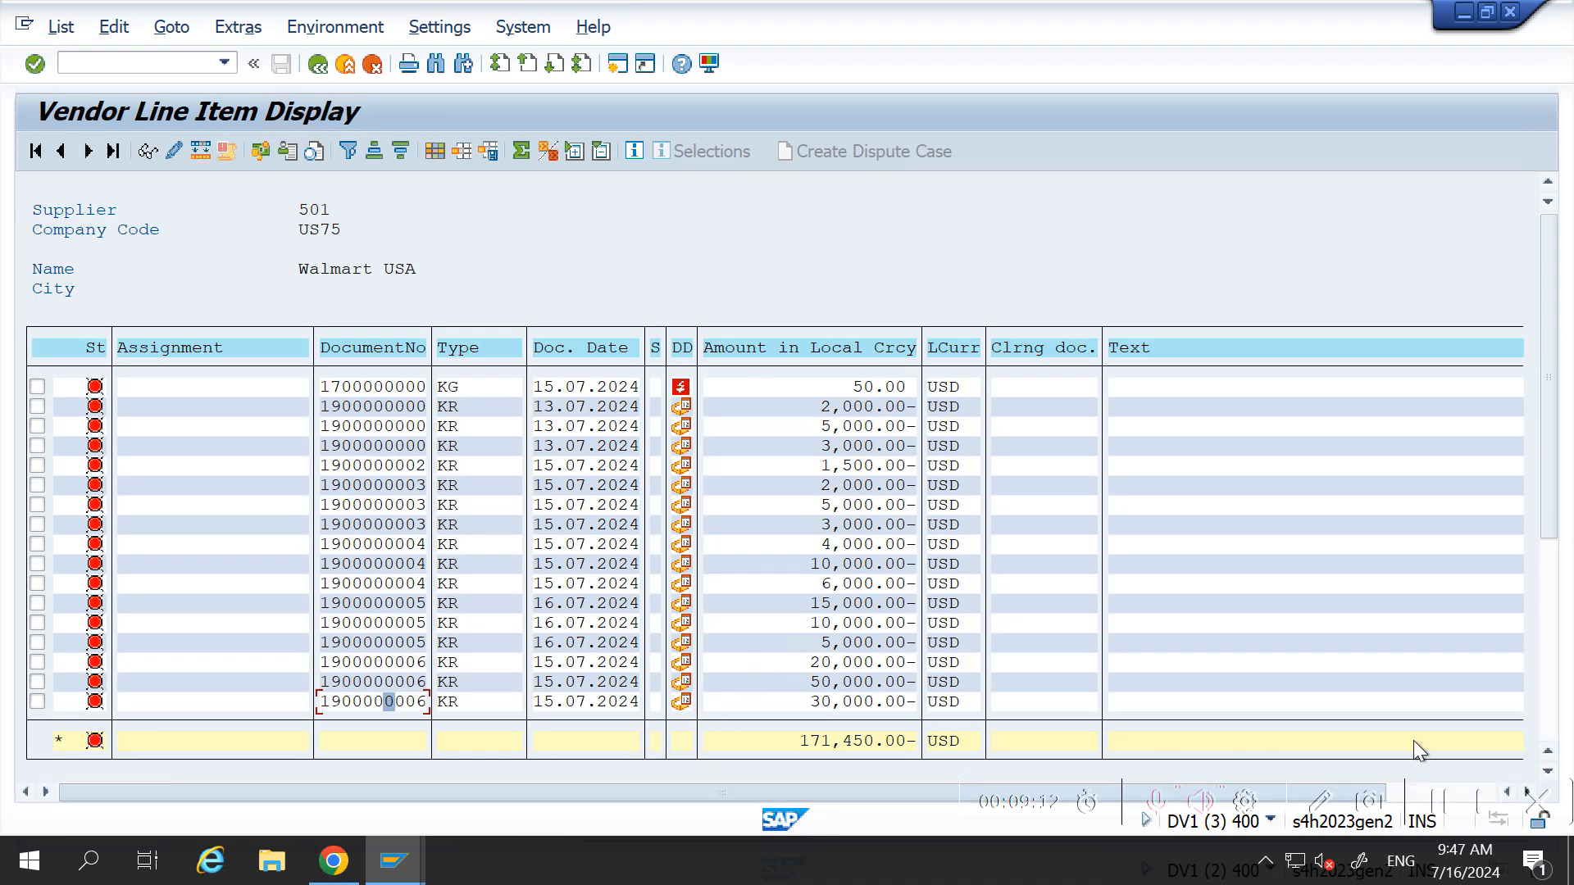
# Step: Try to show the net due date in the line item list by finding "net due date" in the layout's hidden fields
pyautogui.moveTo(897, 793); pyautogui.dragTo(1375, 767)
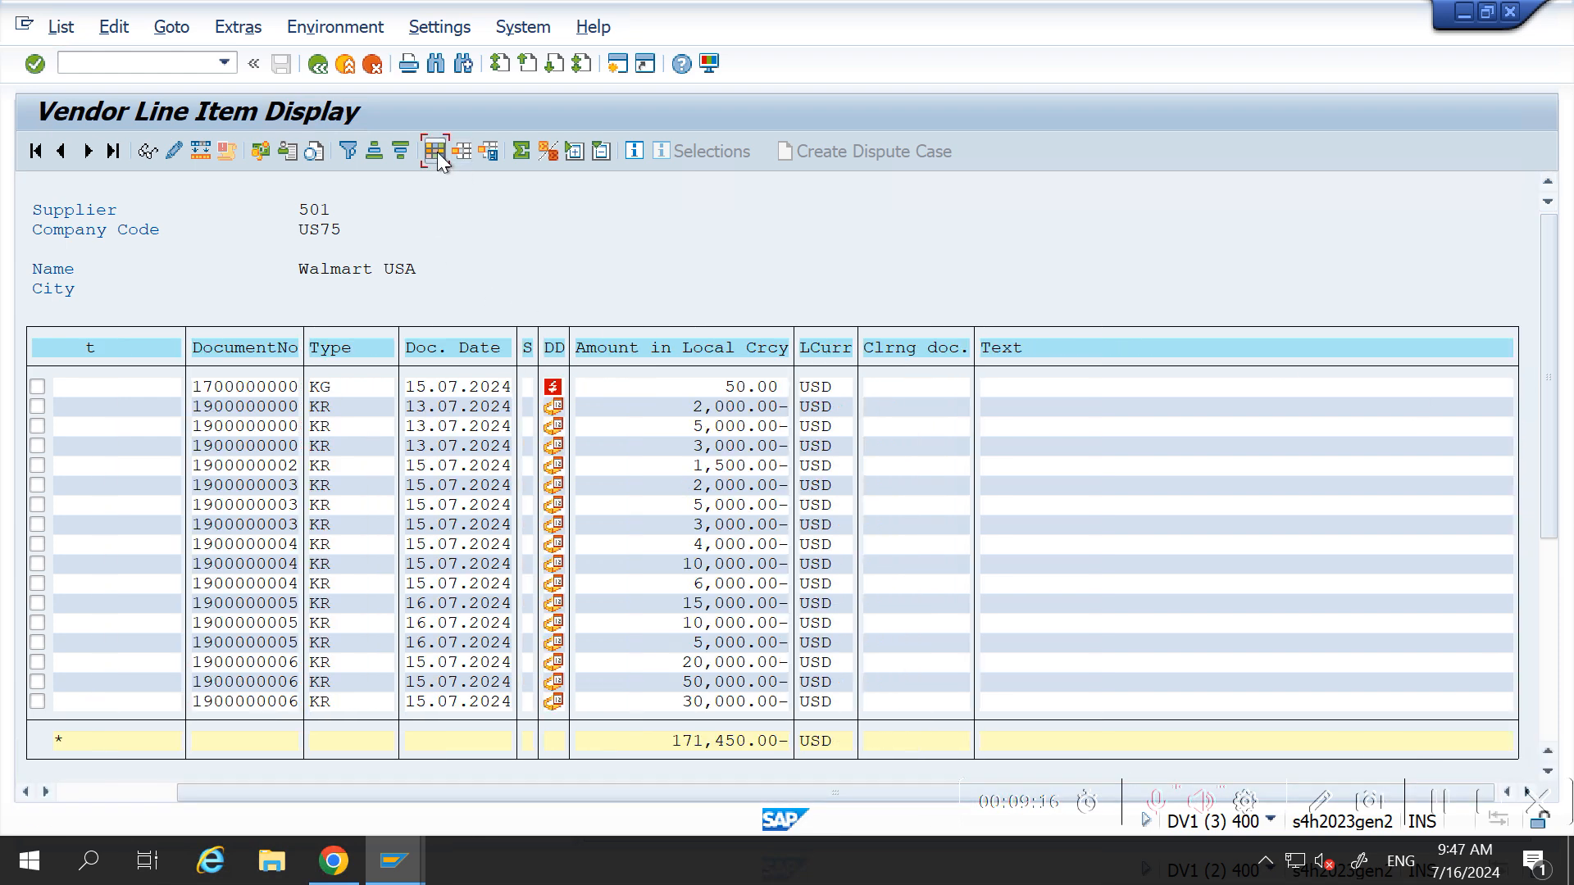
pyautogui.click(436, 151)
pyautogui.click(660, 705)
pyautogui.write('n')
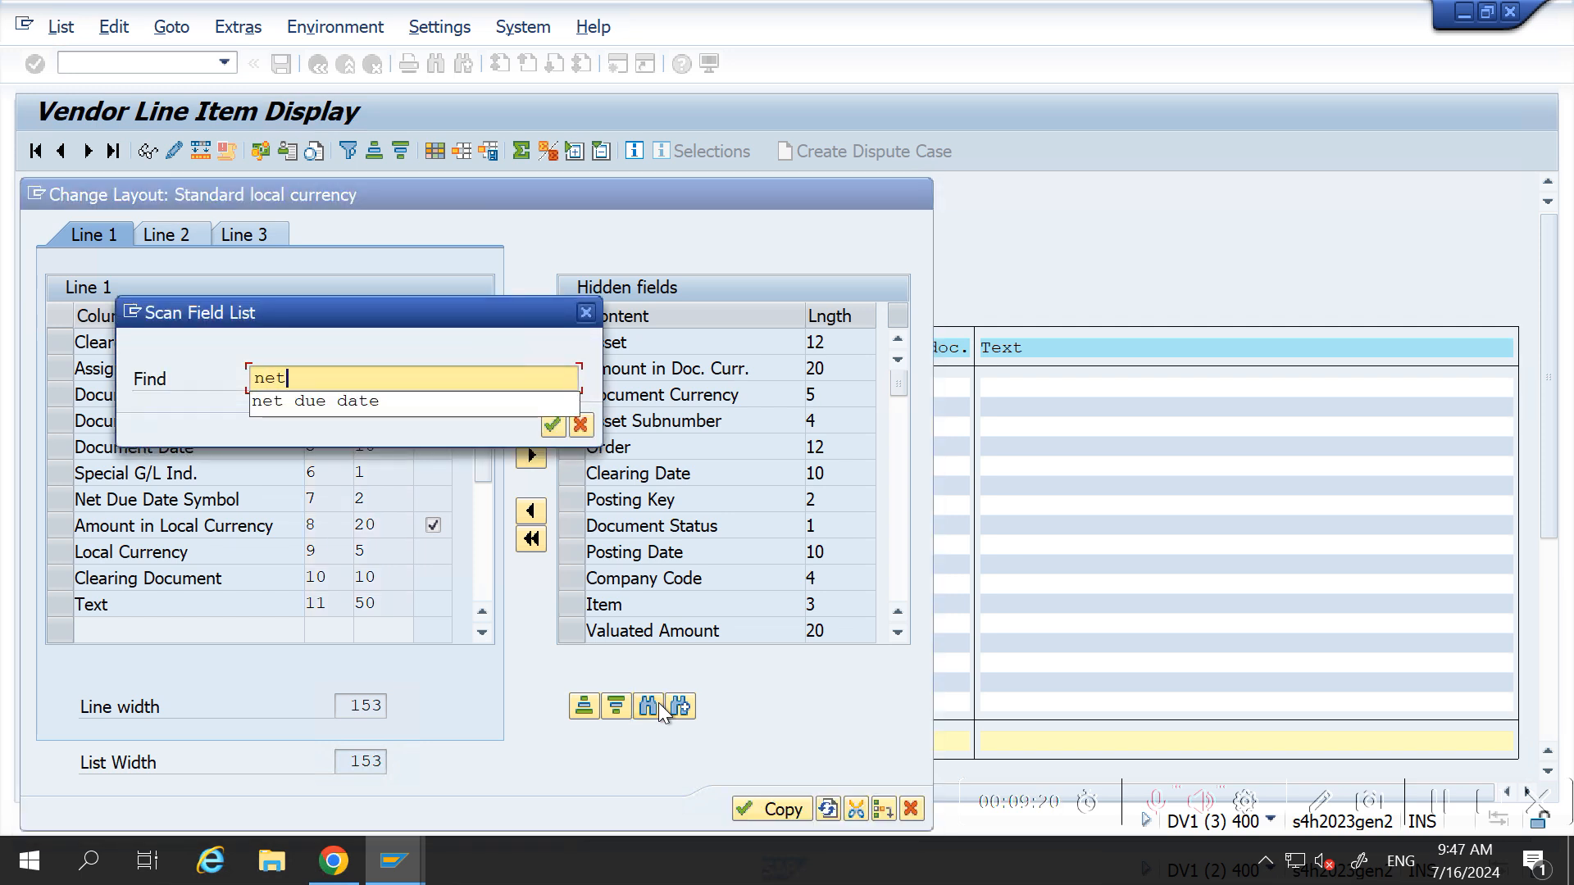
pyautogui.write('et')
pyautogui.press('Down')
pyautogui.press('Return')
pyautogui.click(552, 425)
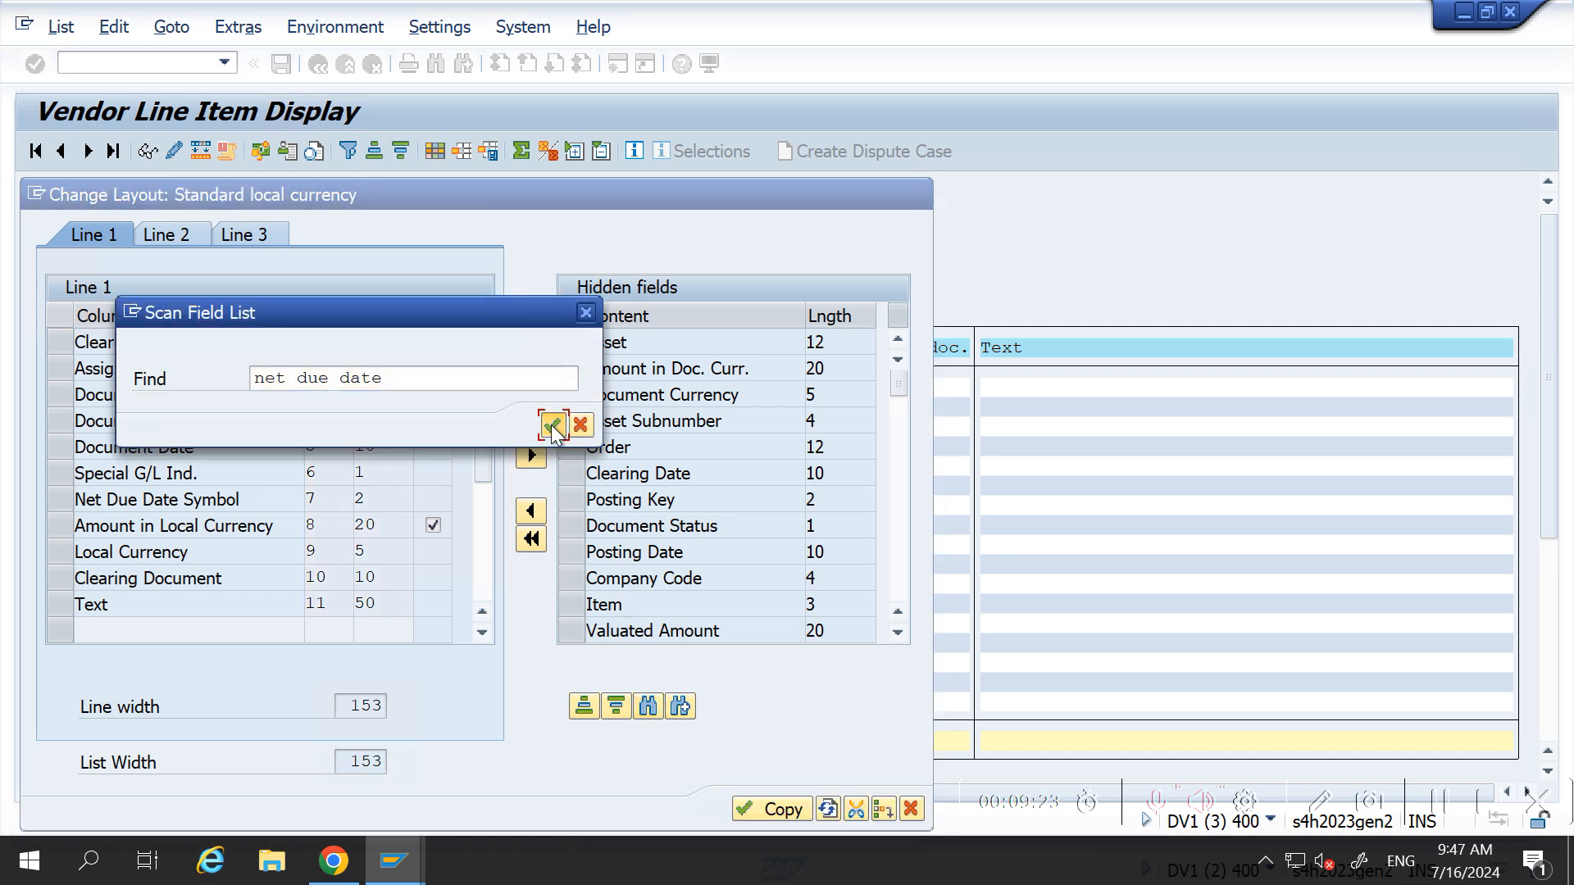
pyautogui.click(747, 818)
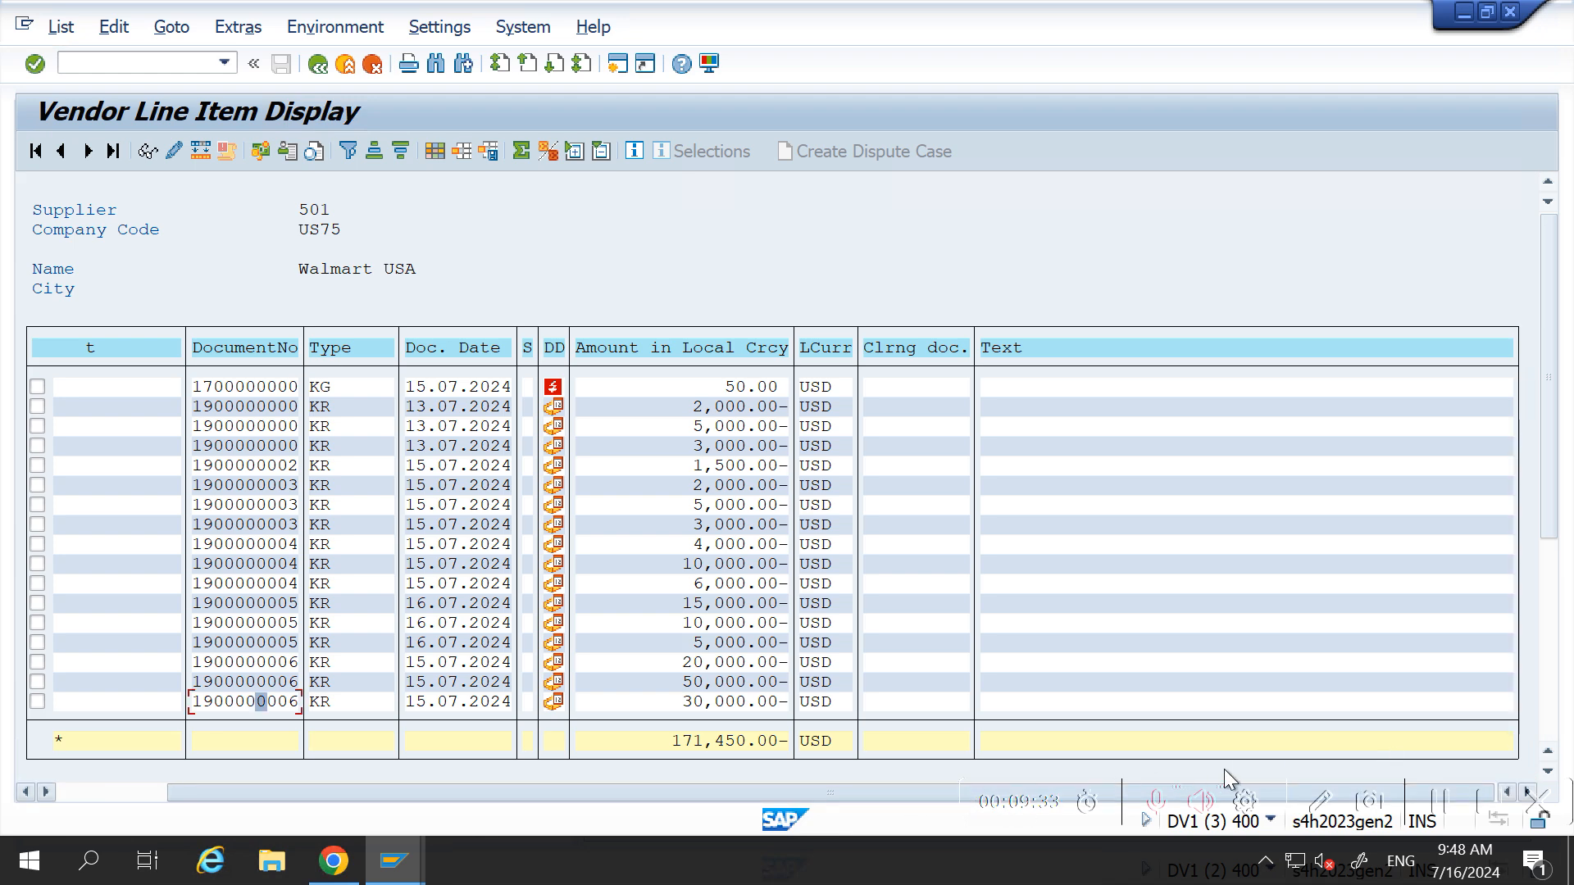
pyautogui.moveTo(1550, 397); pyautogui.dragTo(1558, 498)
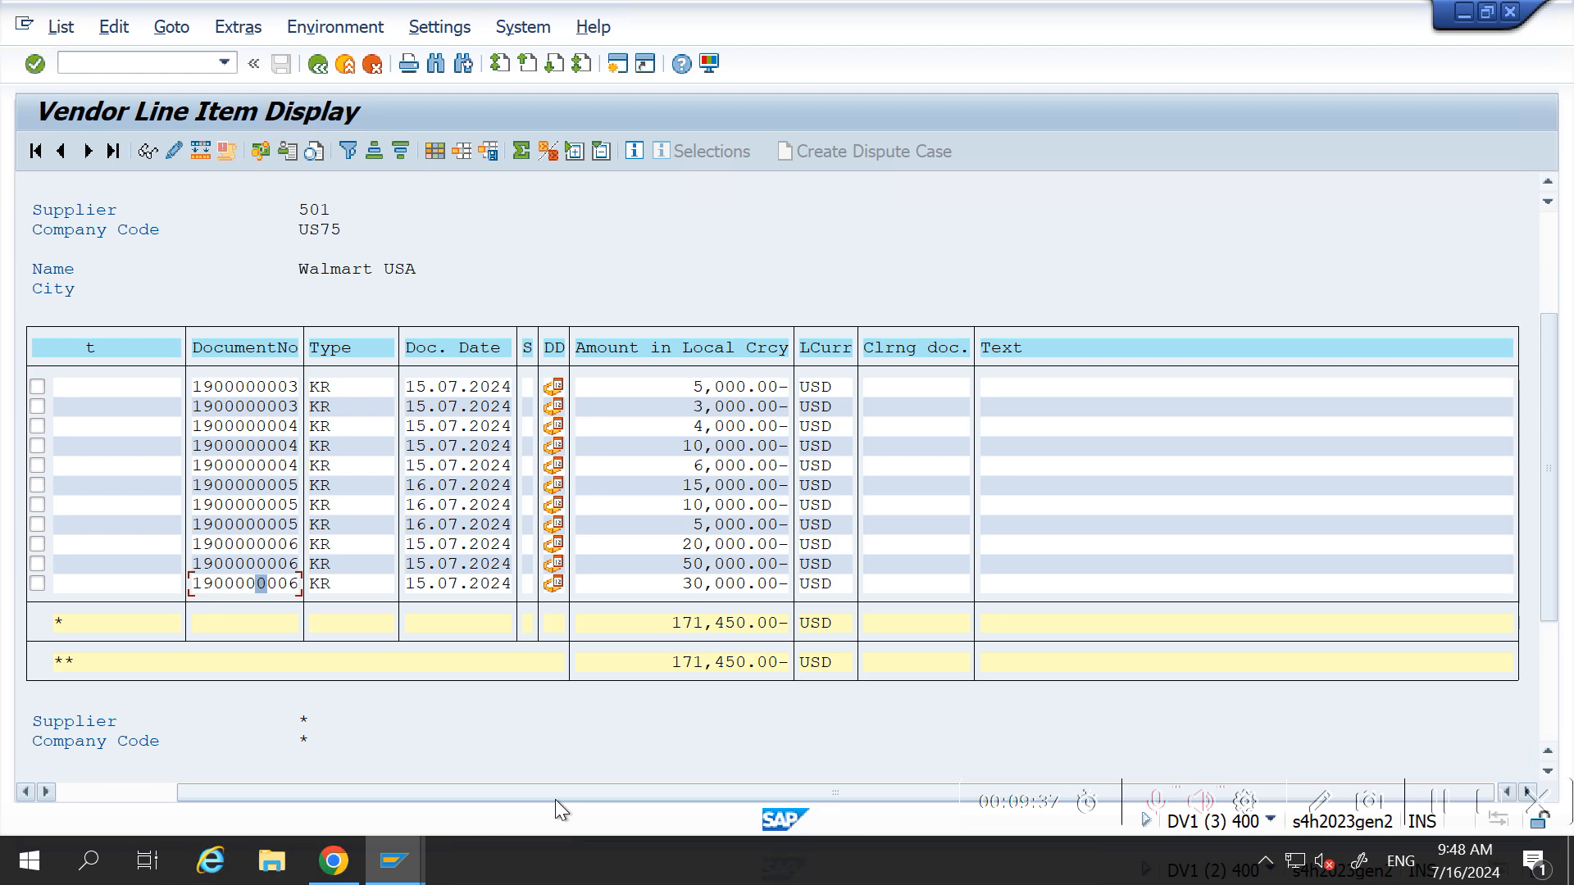
pyautogui.moveTo(926, 795); pyautogui.dragTo(391, 772)
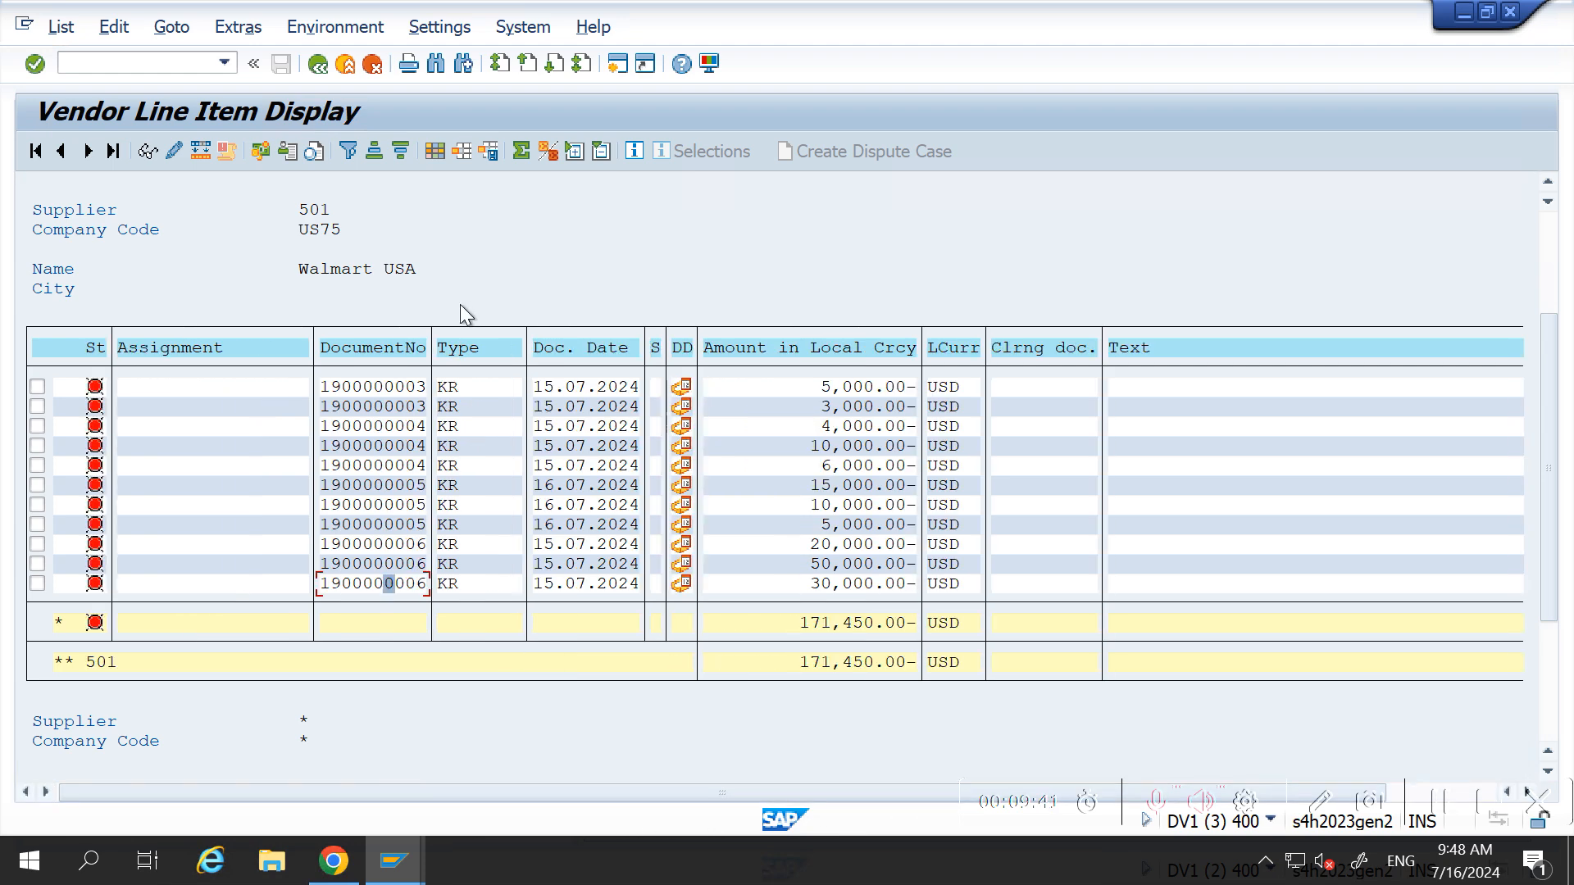
# Step: Find the hidden field Net Due Date, add it to the list layout, and apply the layout
pyautogui.click(435, 149)
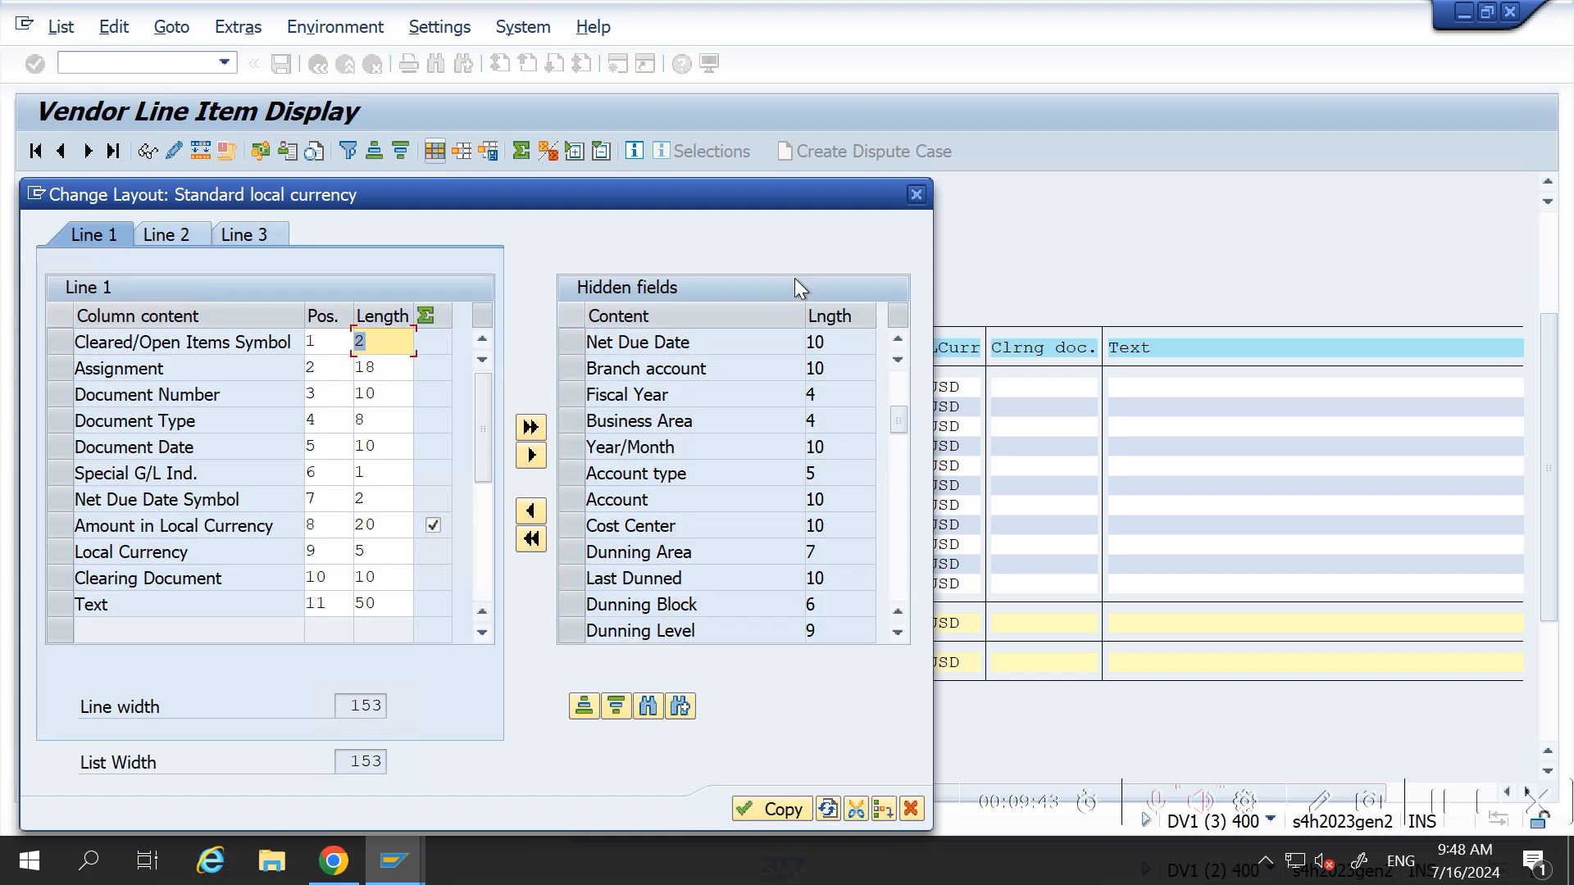
pyautogui.click(648, 706)
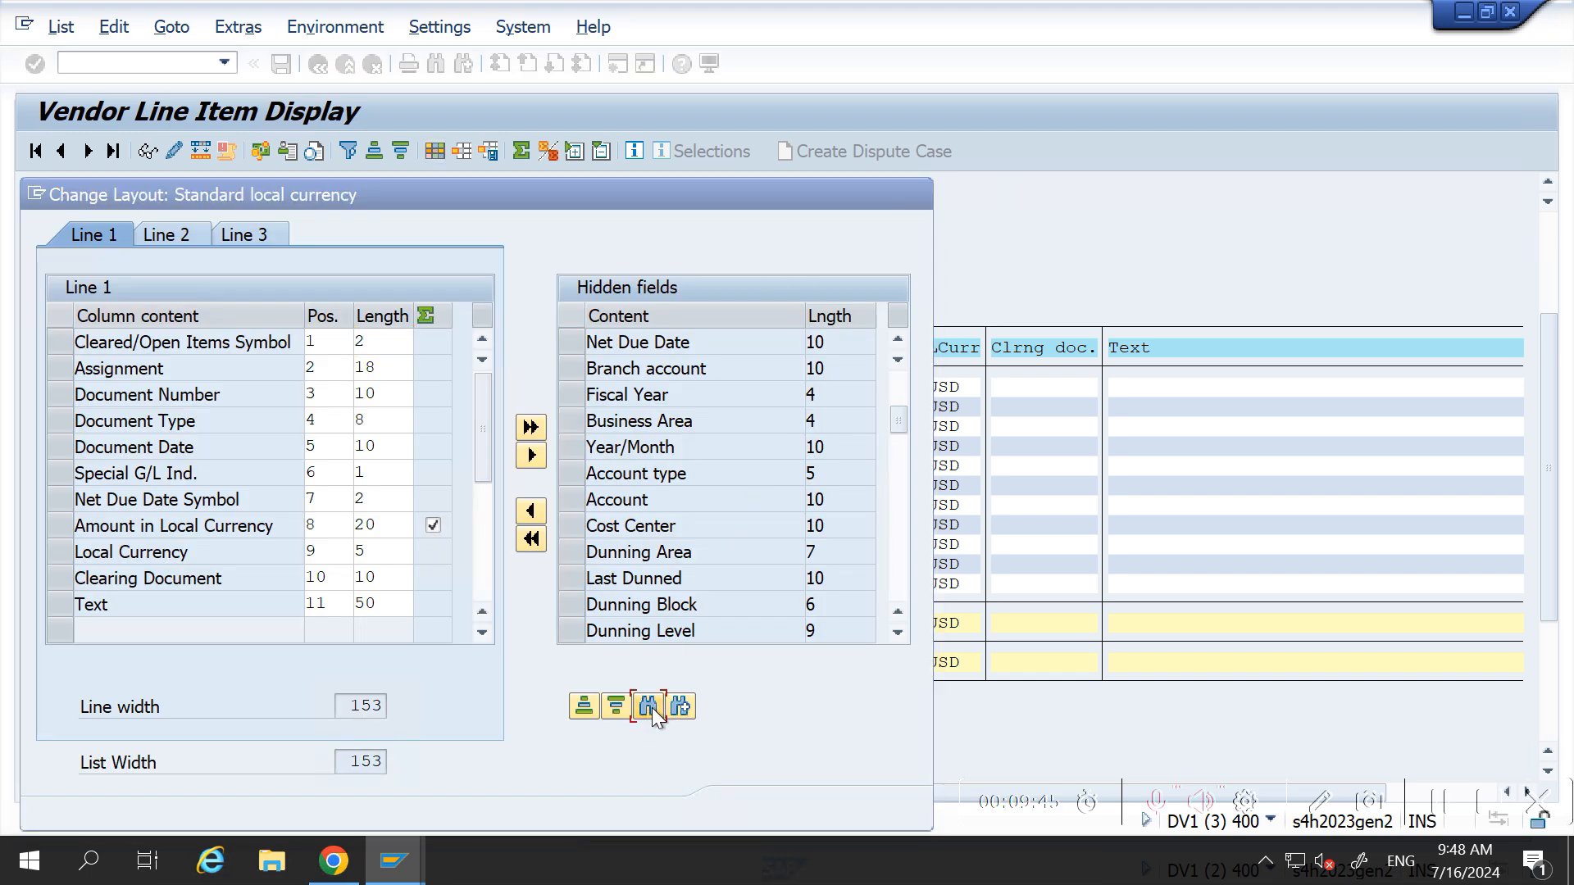
pyautogui.write('ne')
pyautogui.press('Down')
pyautogui.press('Return')
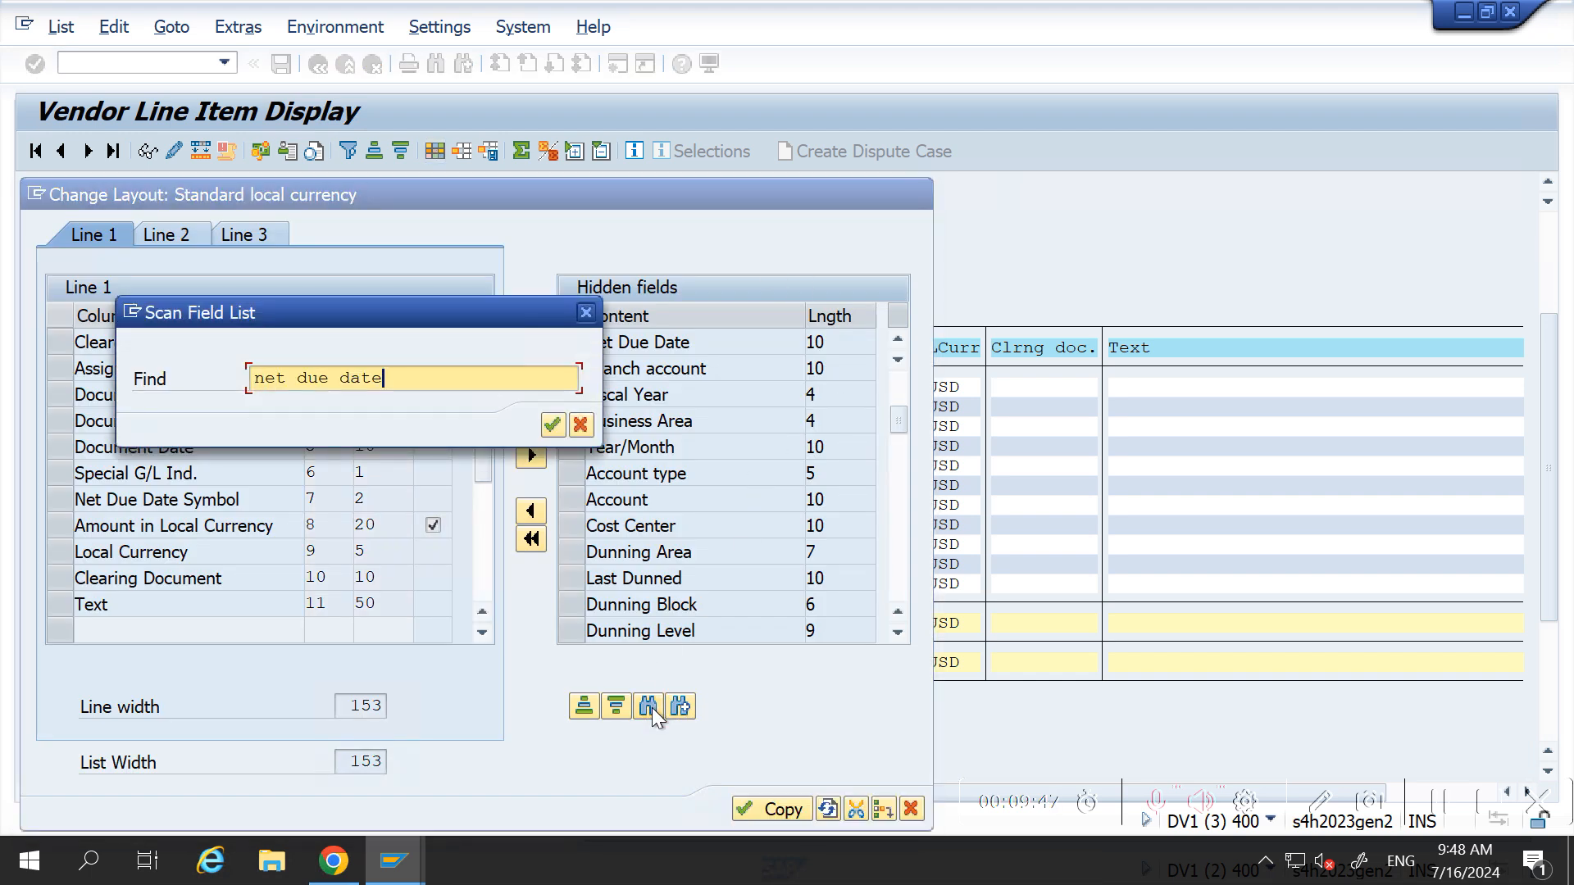
pyautogui.press('Return')
pyautogui.click(531, 510)
pyautogui.click(767, 809)
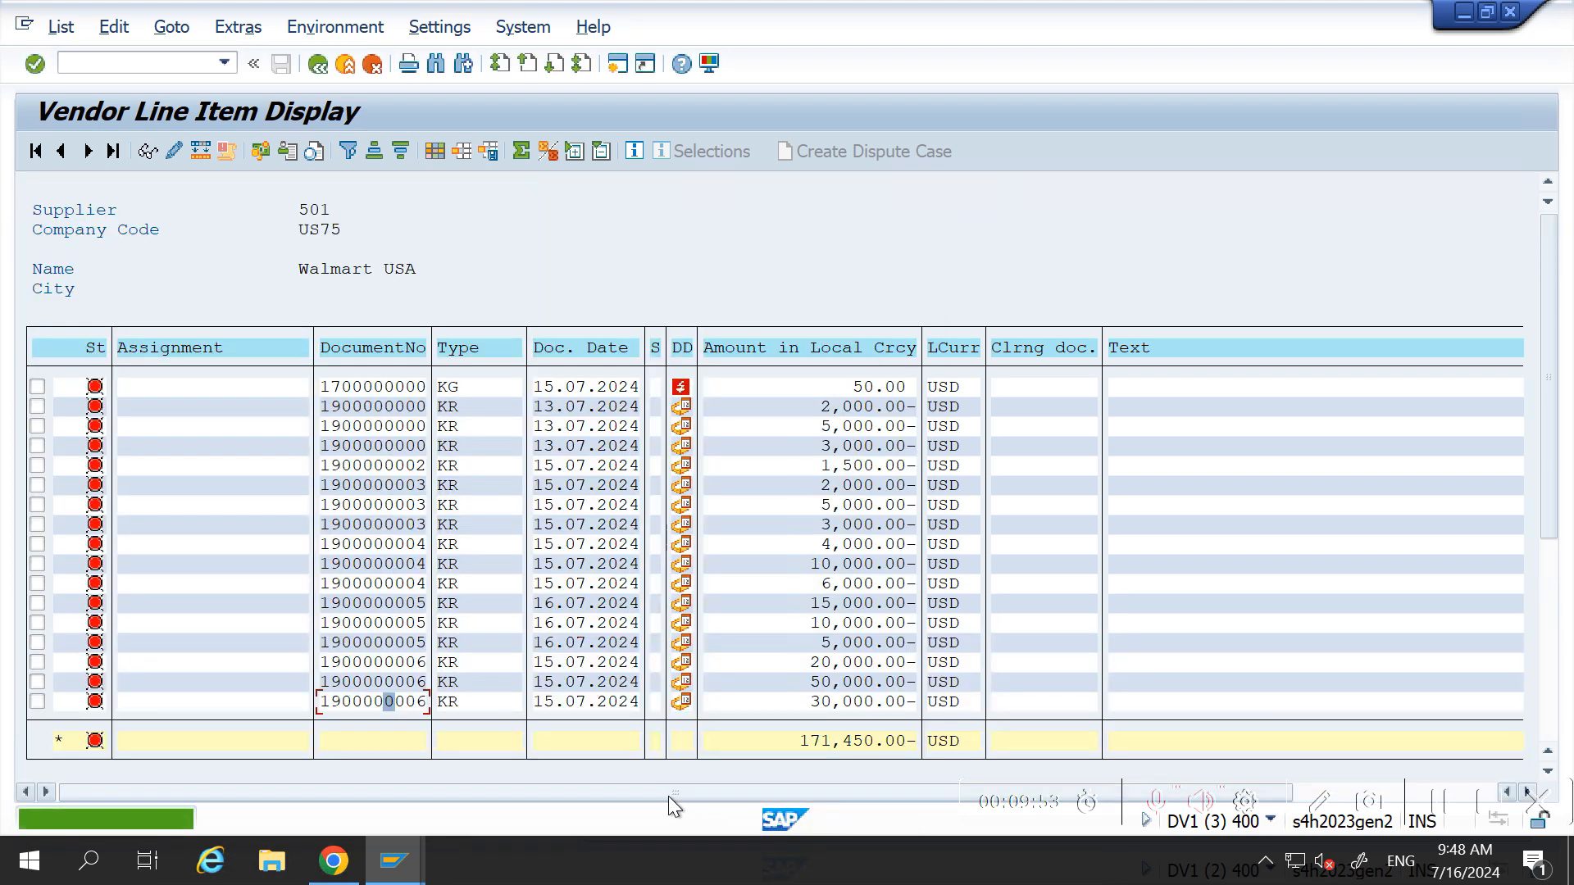
# Step: Examine the net due dates of the newly posted invoice's three installment items
pyautogui.moveTo(723, 792); pyautogui.dragTo(928, 784)
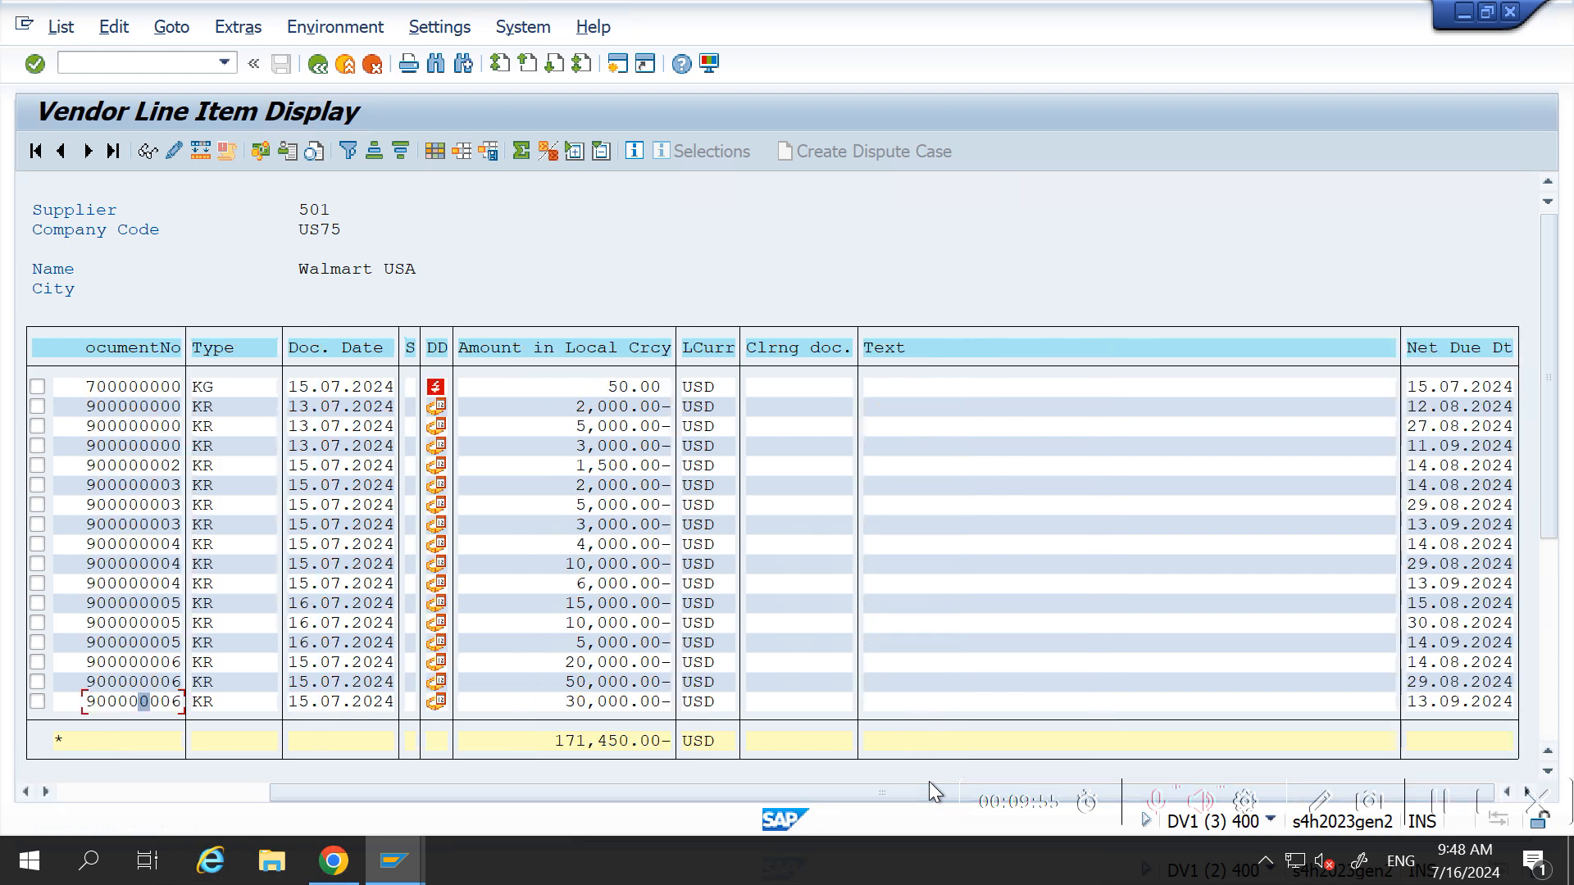
pyautogui.click(1425, 664)
pyautogui.click(1410, 687)
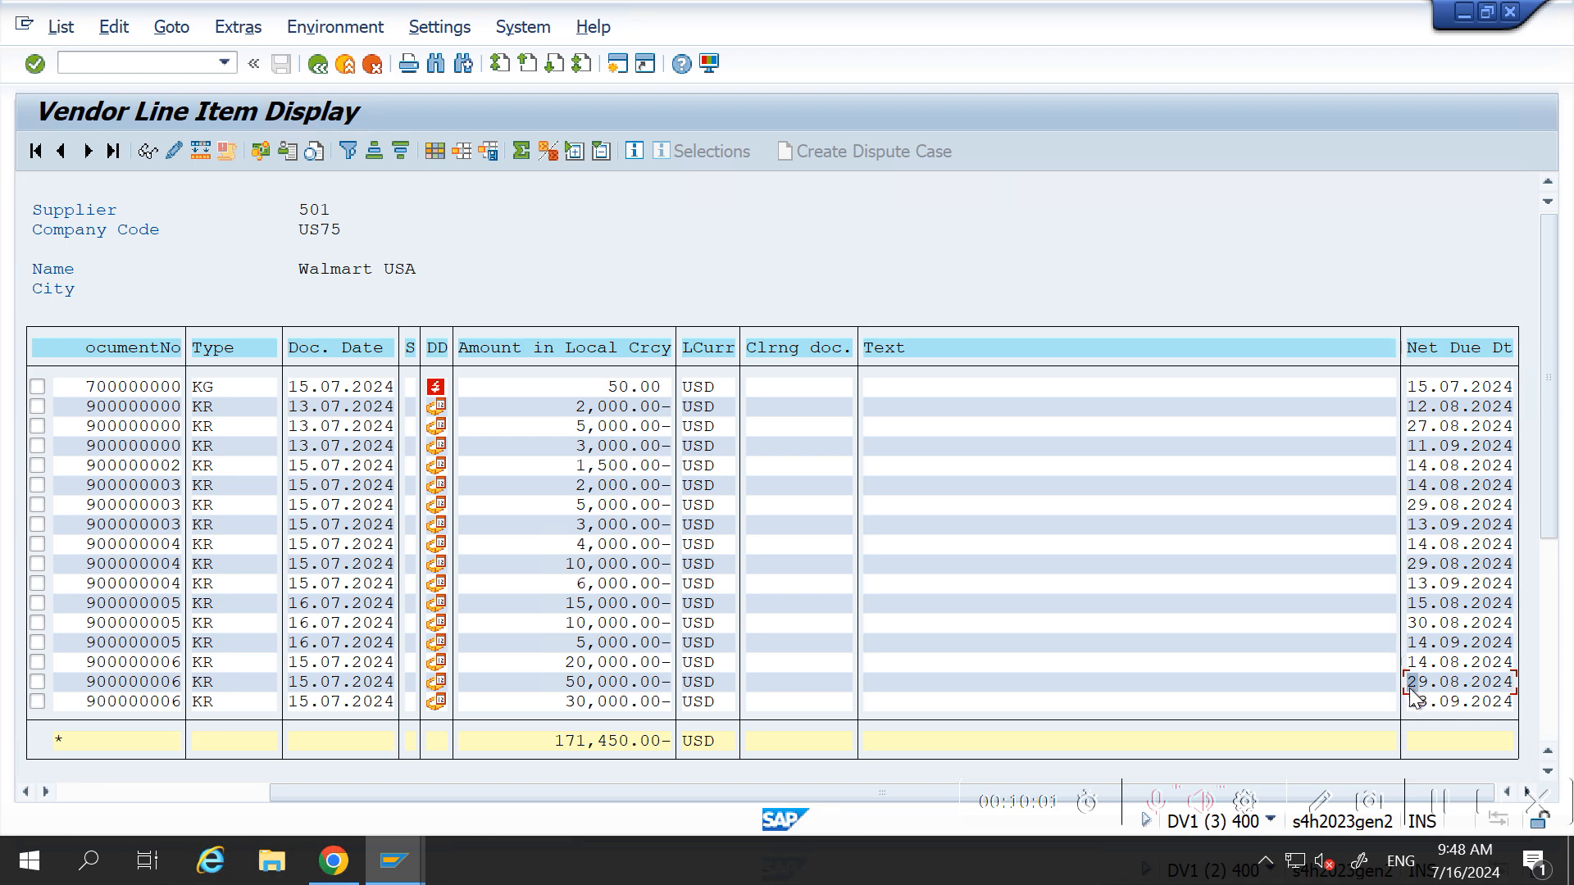
pyautogui.click(1451, 684)
# Step: Switch to the Excel workbook and review the installment percentages and due days for the example purchase
pyautogui.moveTo(971, 2)
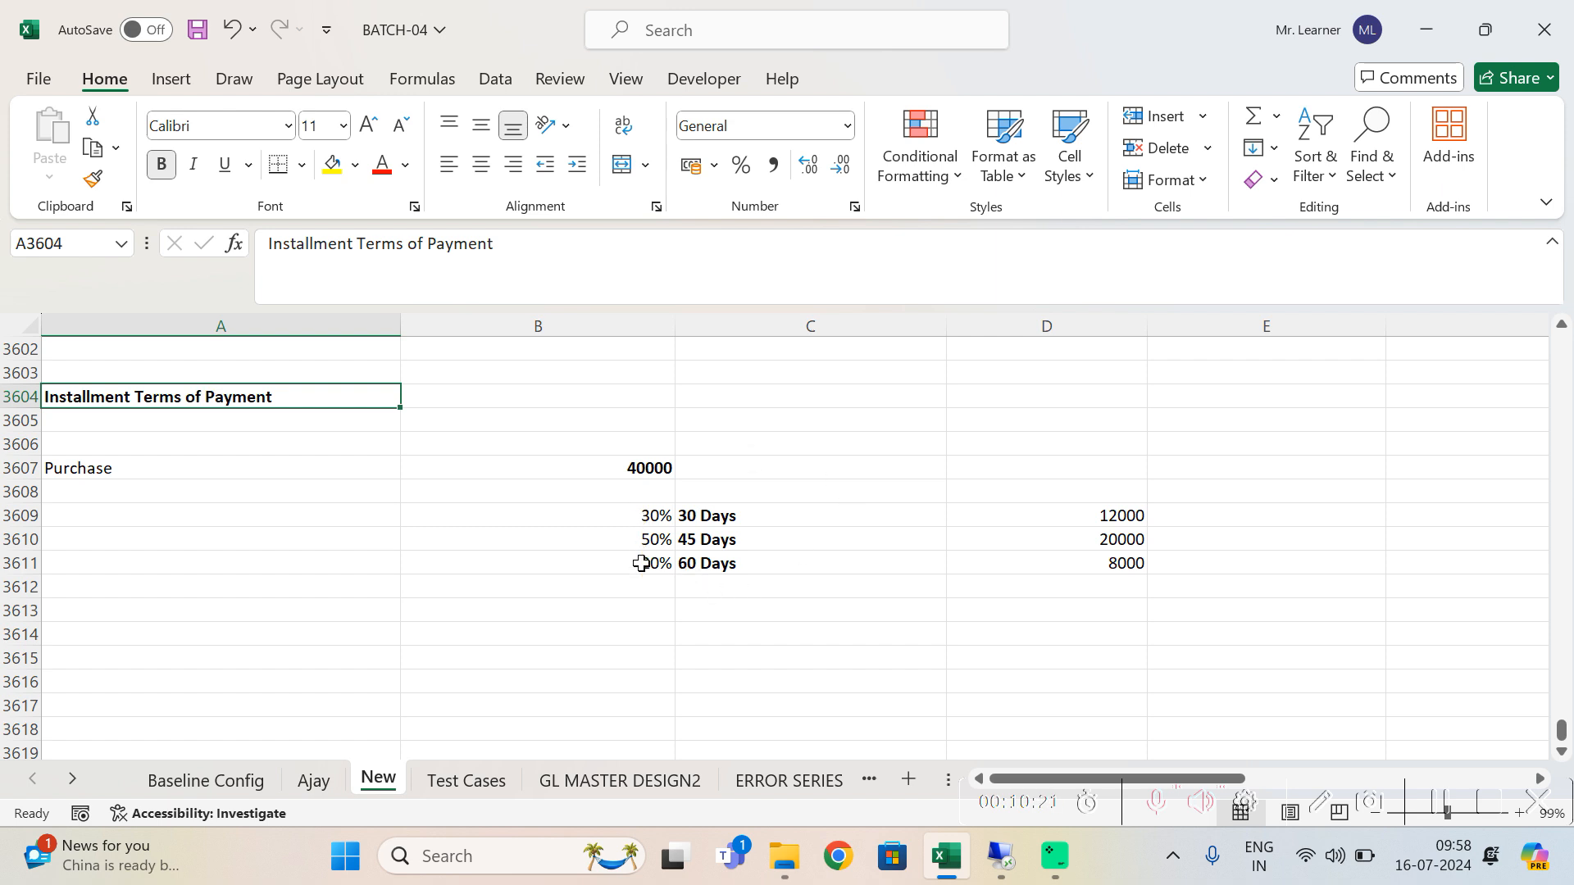
pyautogui.click(646, 517)
pyautogui.click(730, 518)
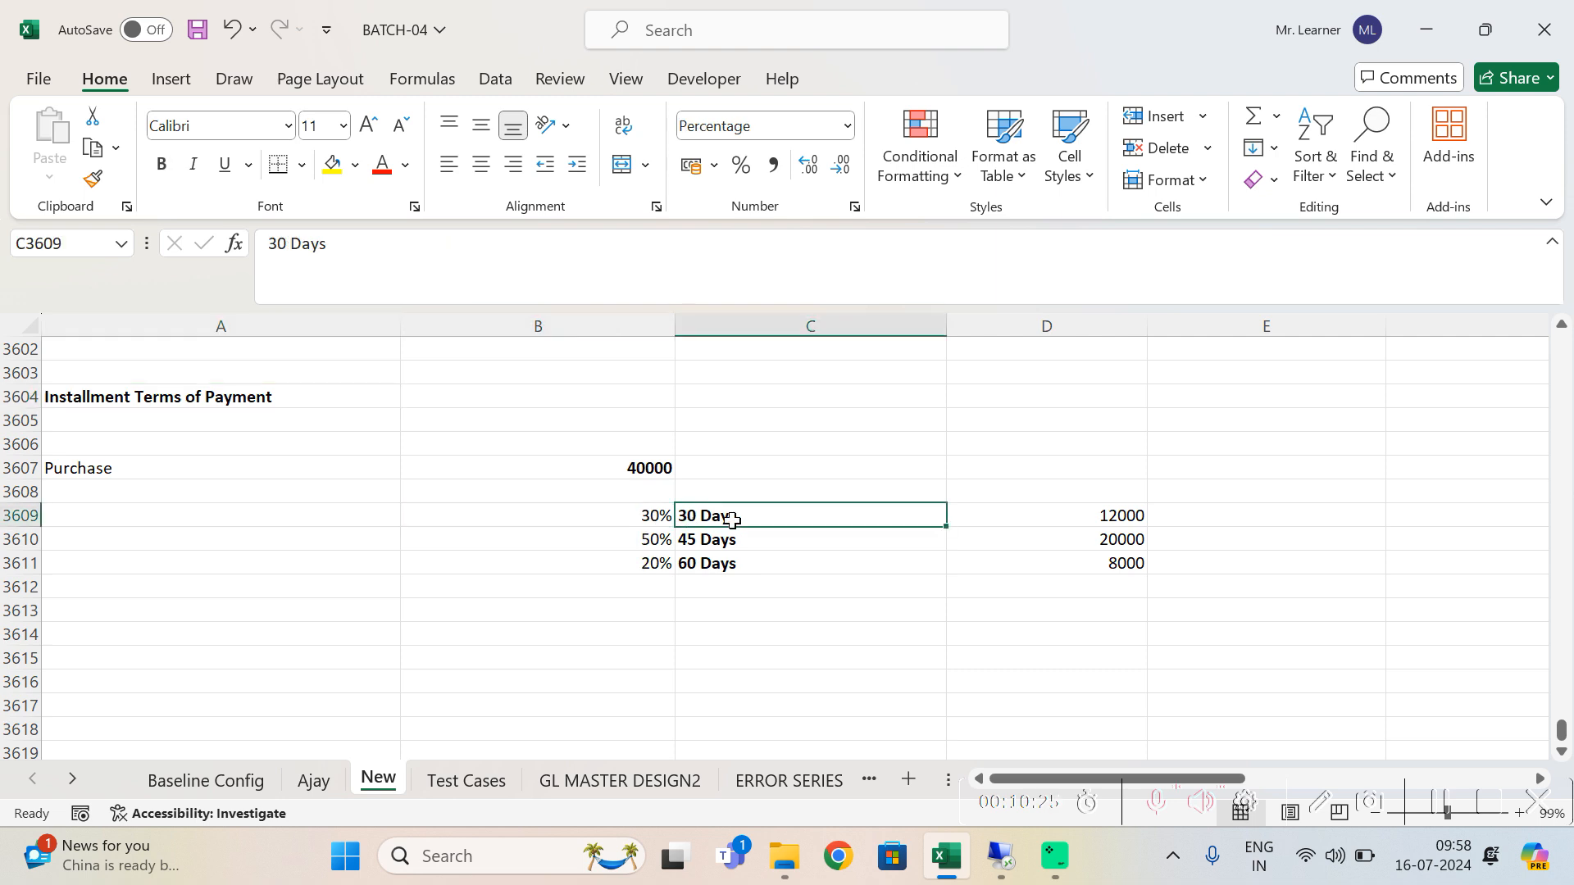
pyautogui.click(659, 537)
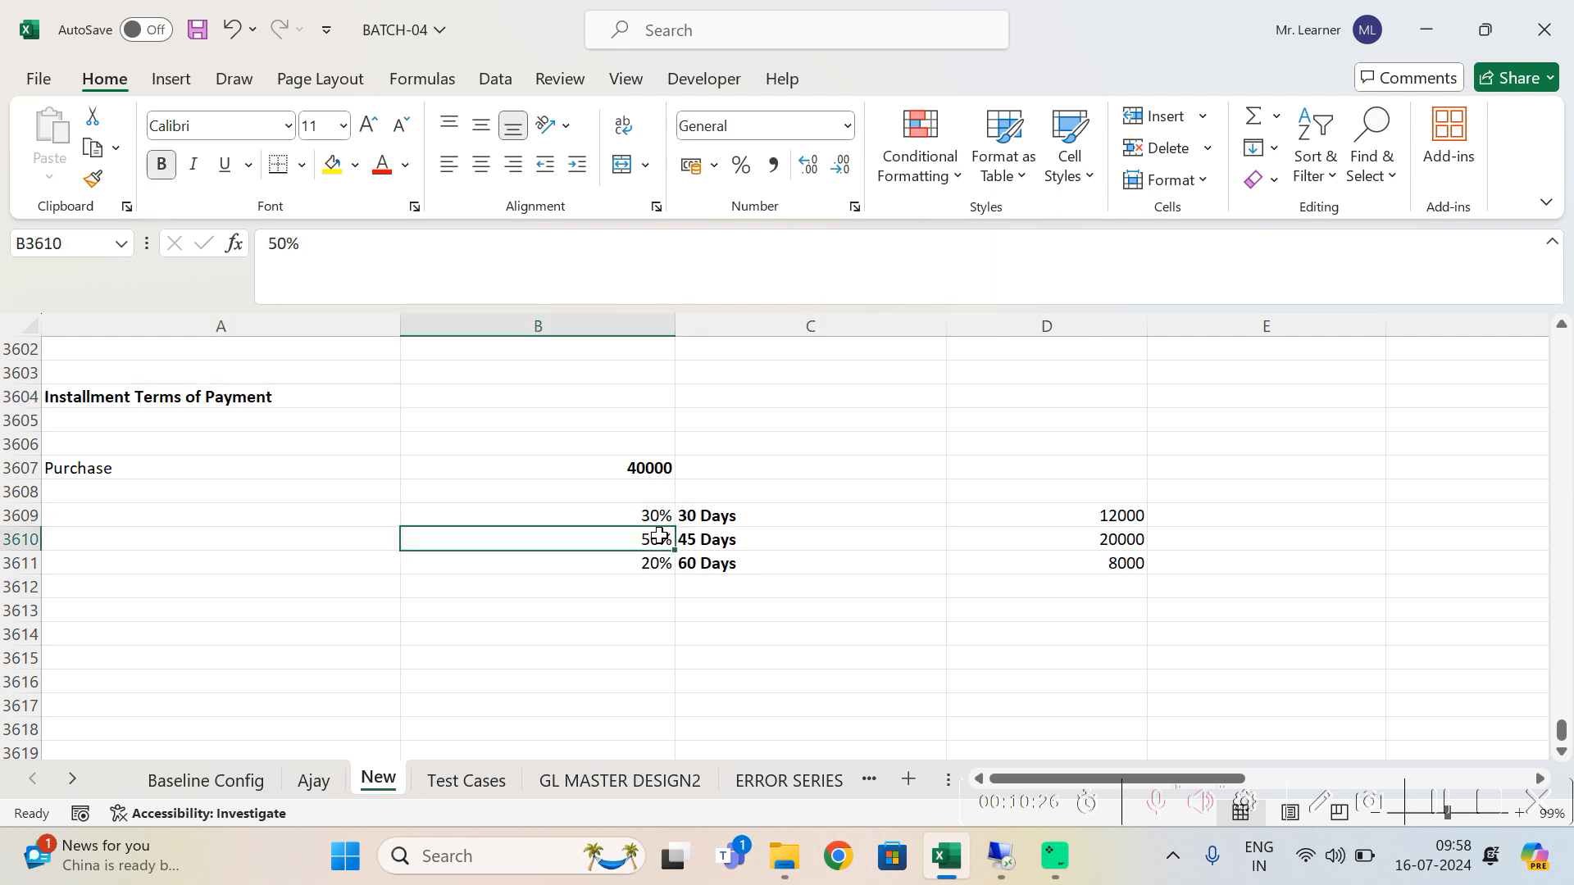
pyautogui.click(725, 538)
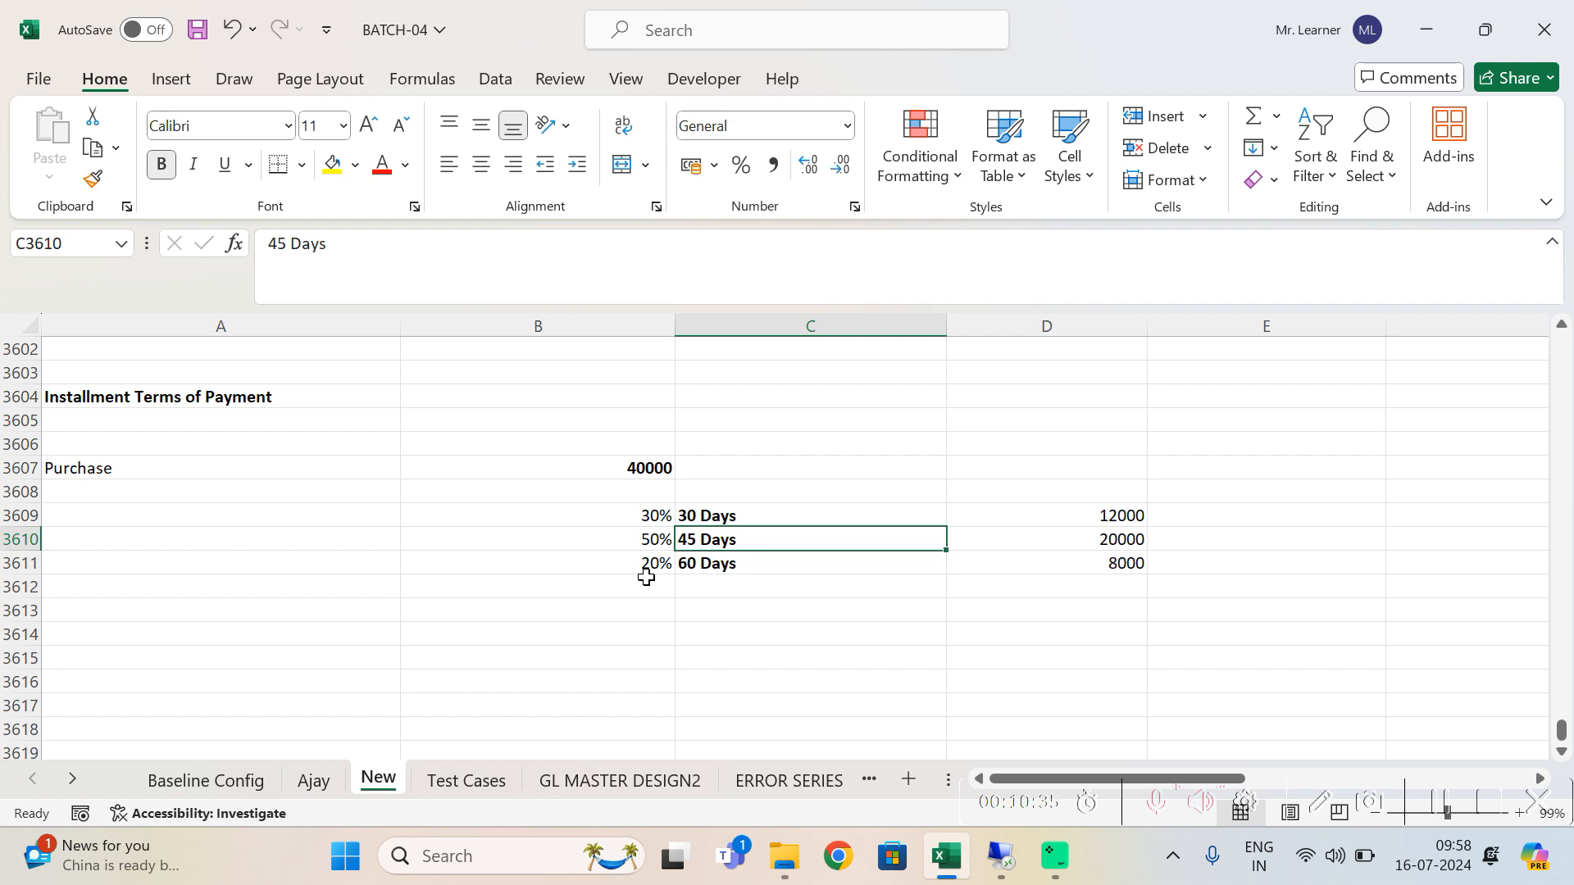
pyautogui.click(634, 633)
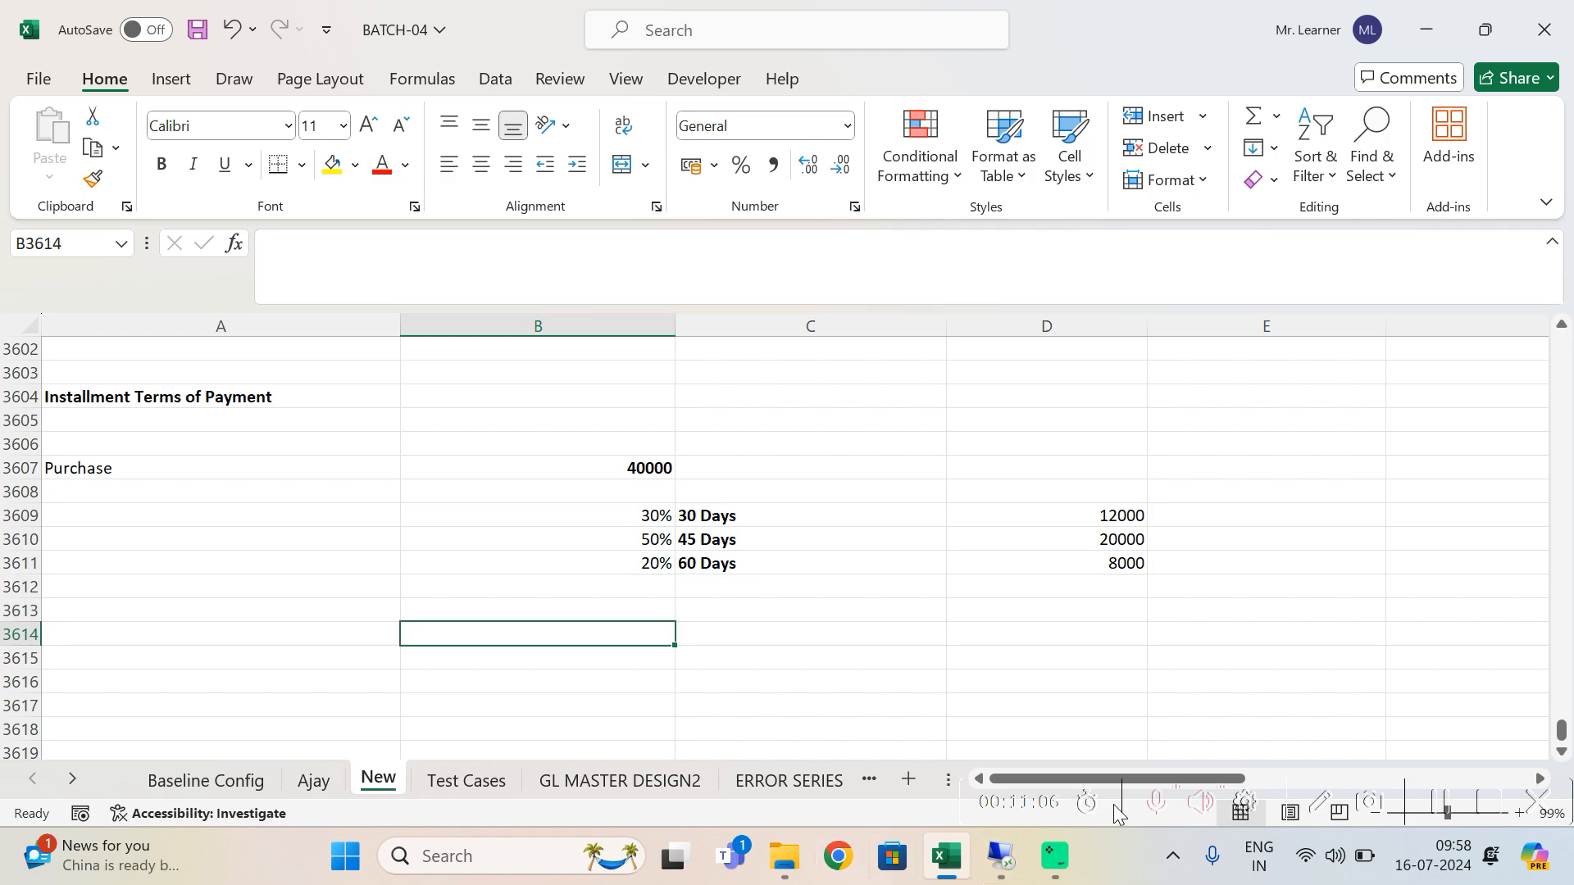
# Step: Switch back to SAP, run transaction OBY6, and open the global data details of company code US75
pyautogui.click(998, 858)
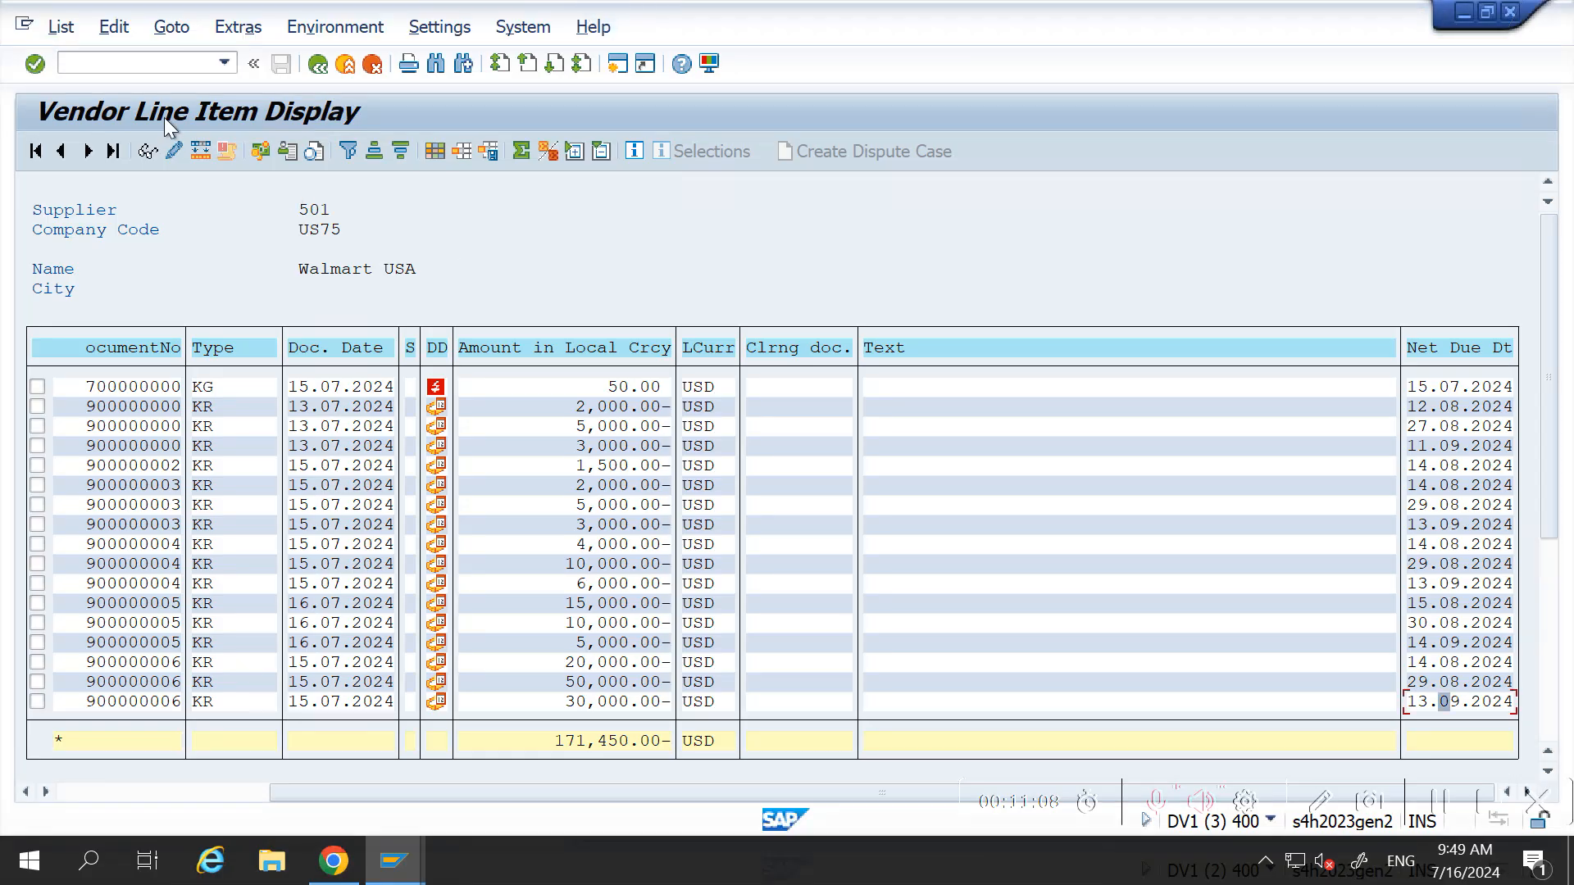
pyautogui.click(87, 65)
pyautogui.write('/noby6')
pyautogui.press('Return')
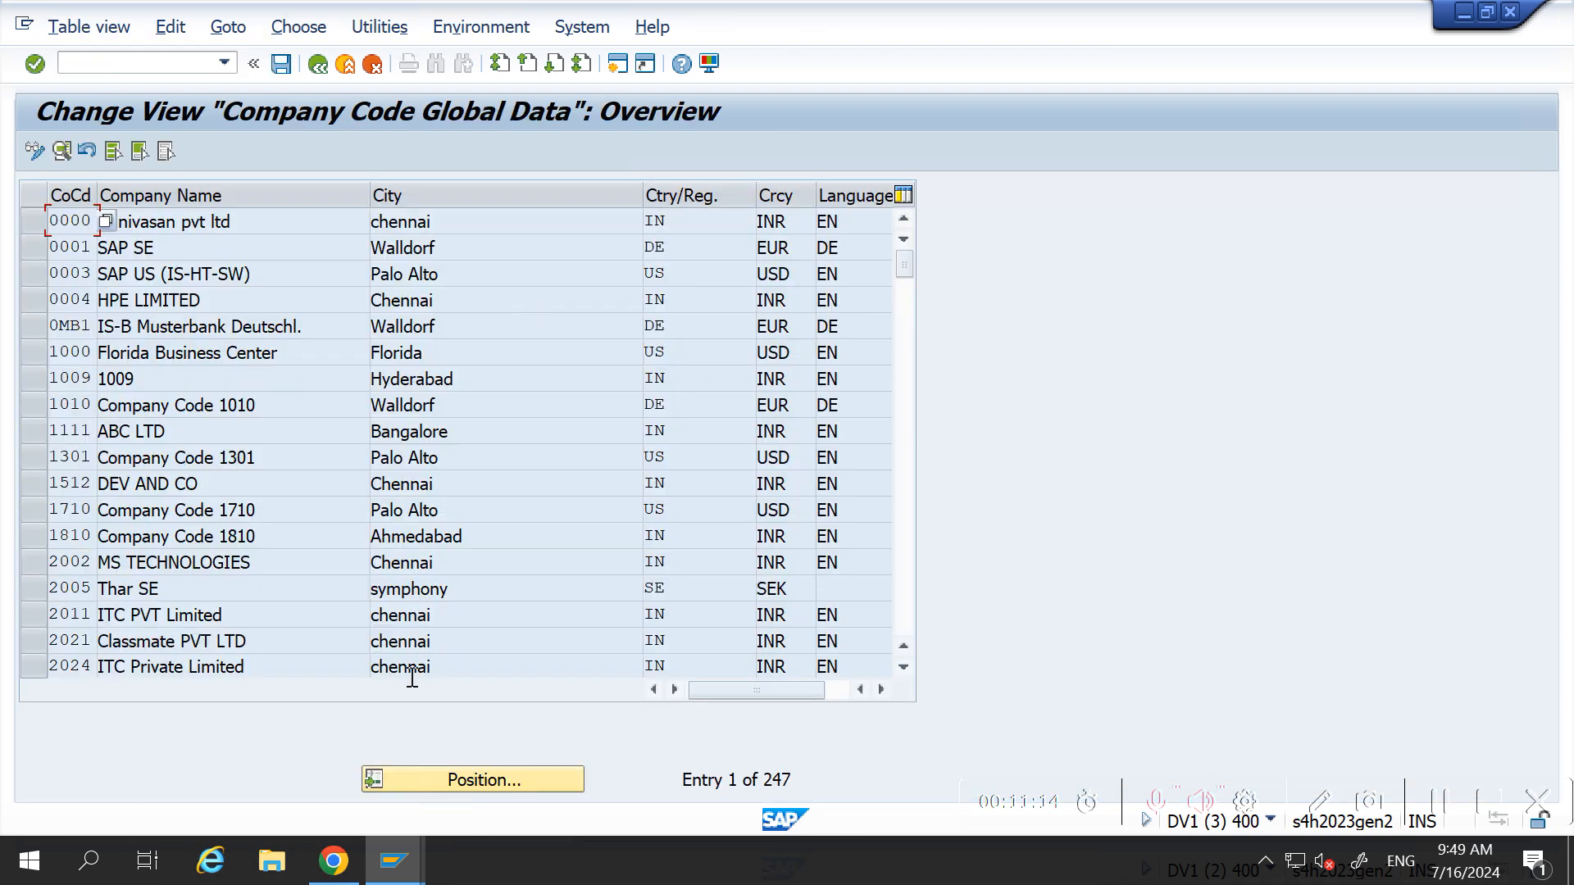
pyautogui.click(459, 779)
pyautogui.write('us75')
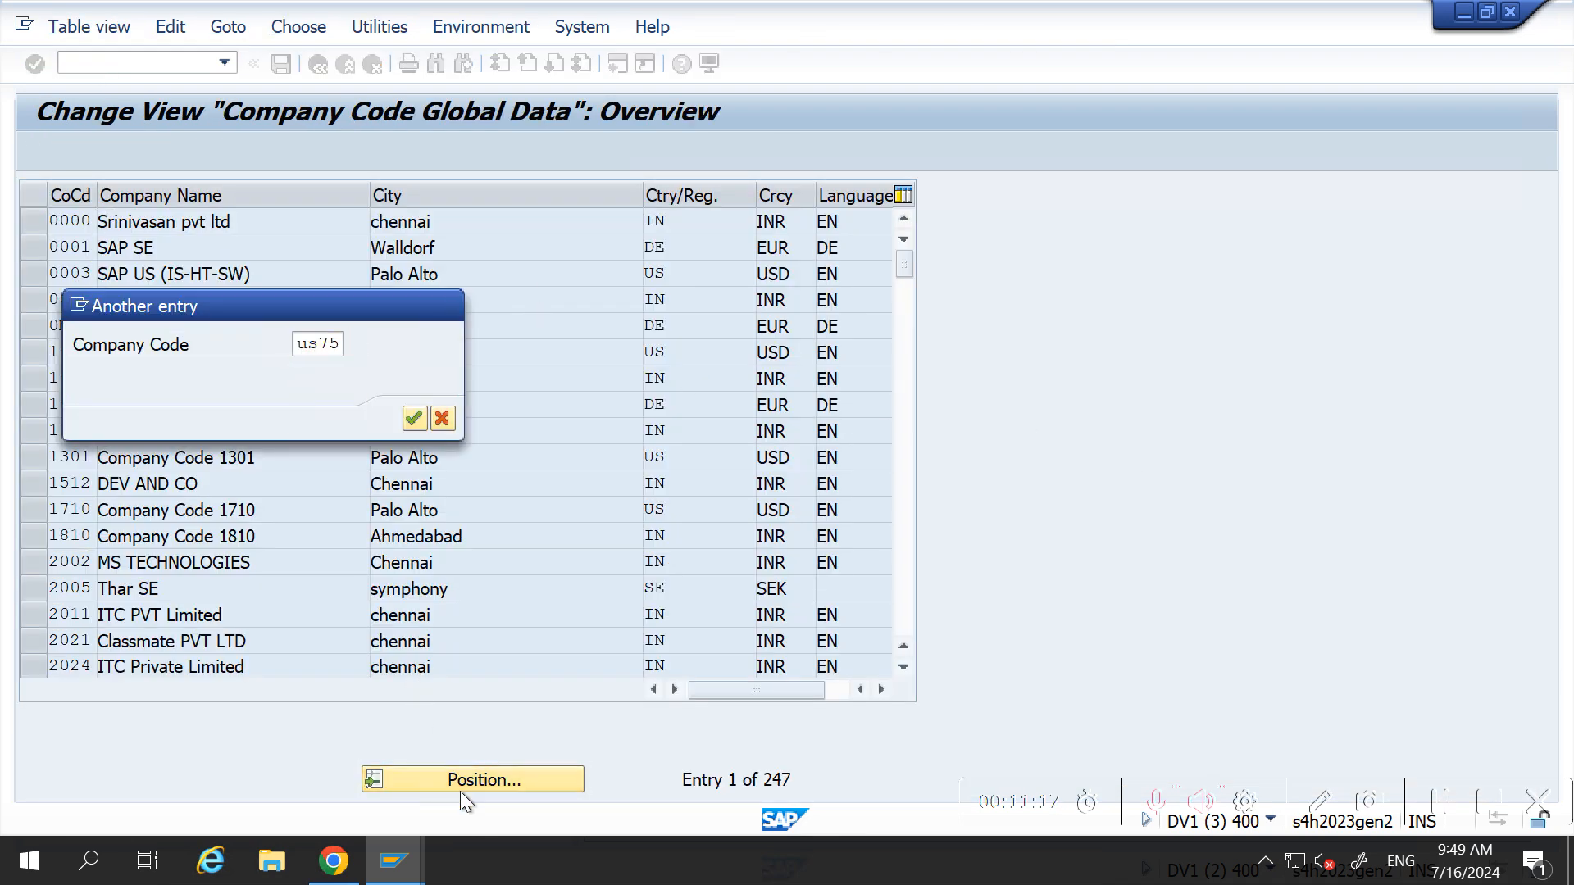
pyautogui.press('Return')
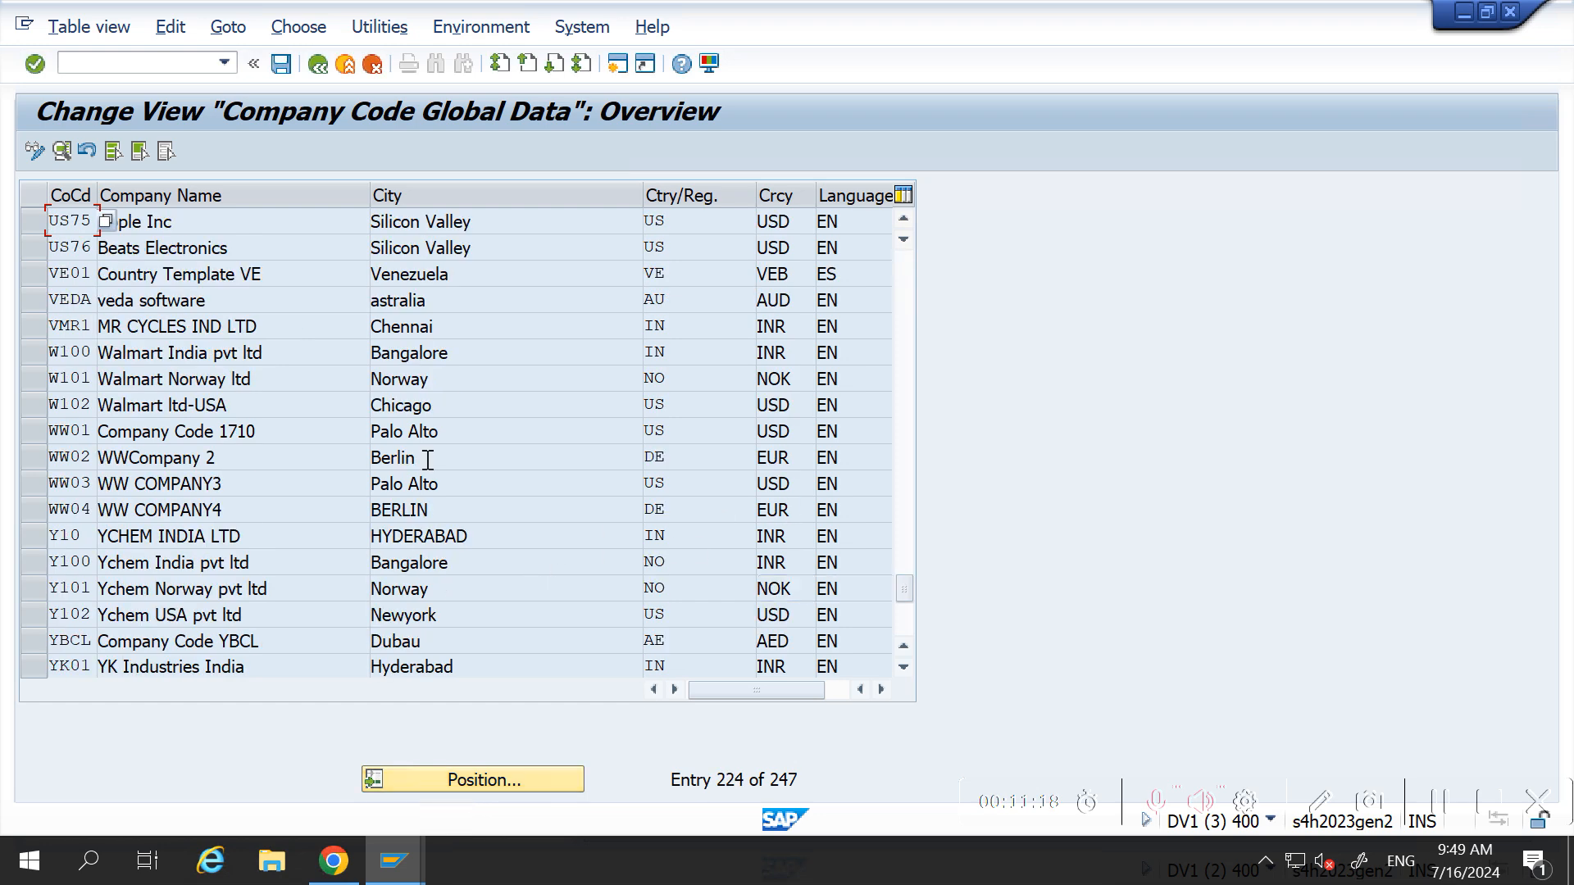
pyautogui.doubleClick(196, 221)
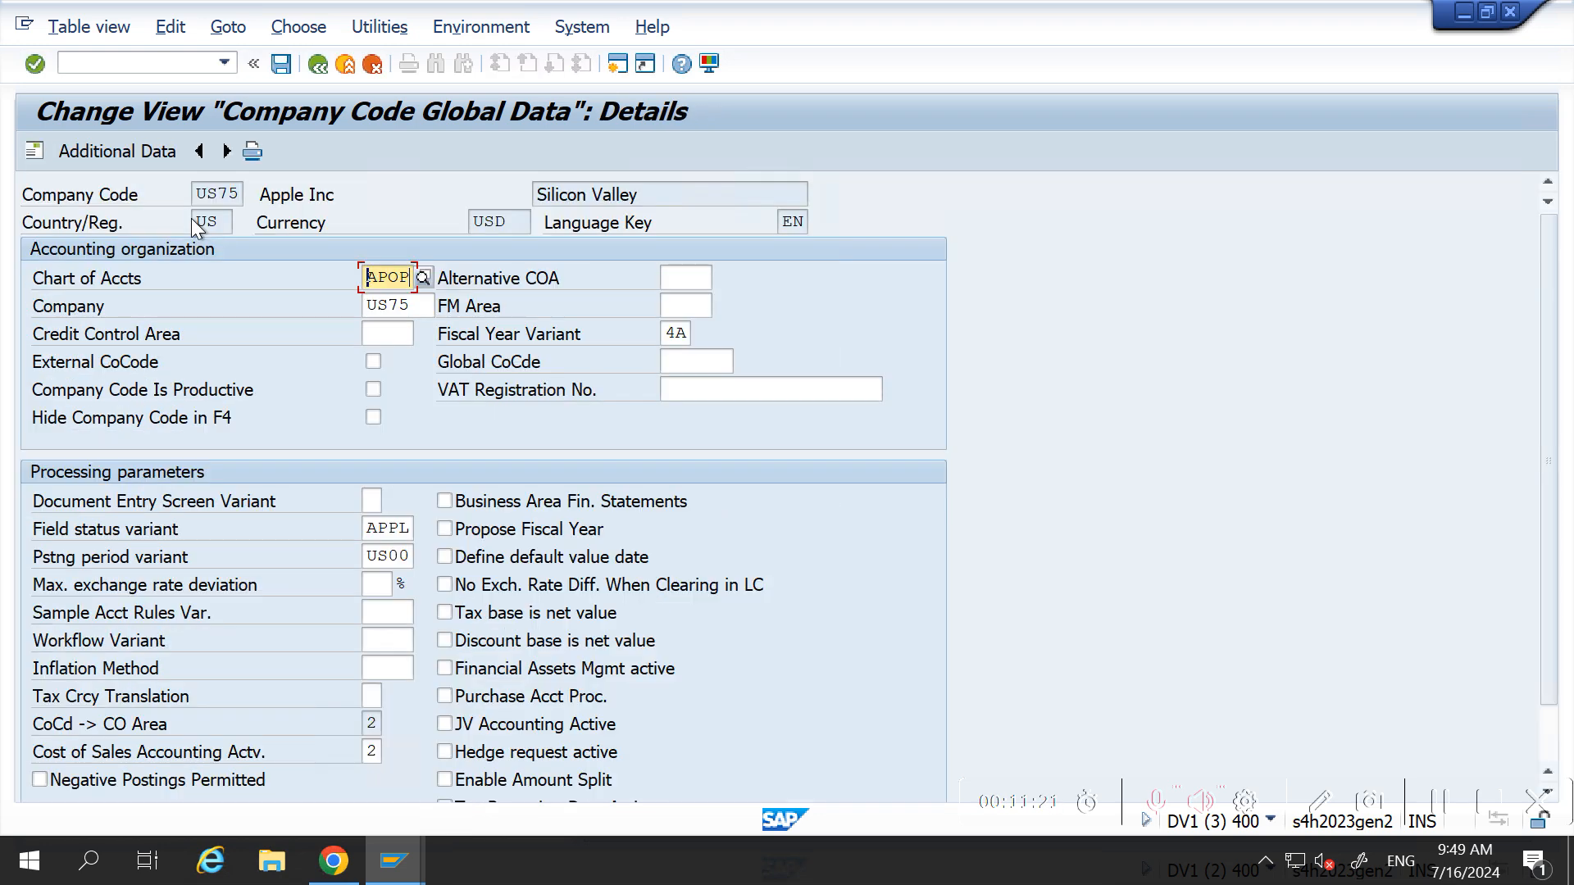
# Step: Turn on Enable Amount Split for company code US75 and save the global data
pyautogui.click(444, 780)
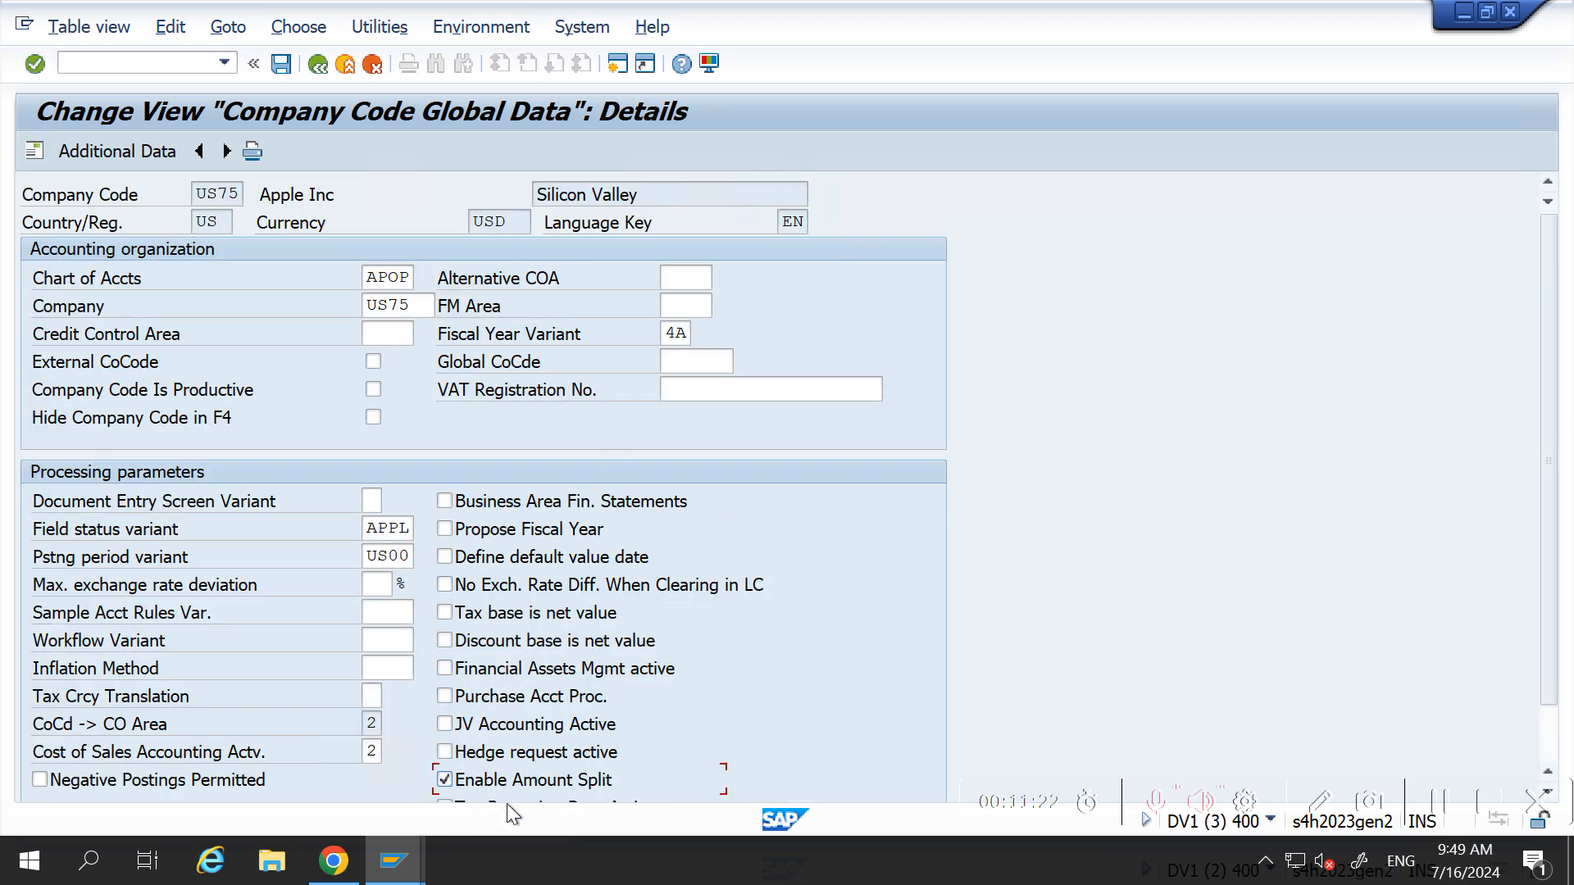
pyautogui.moveTo(1554, 477); pyautogui.dragTo(1563, 554)
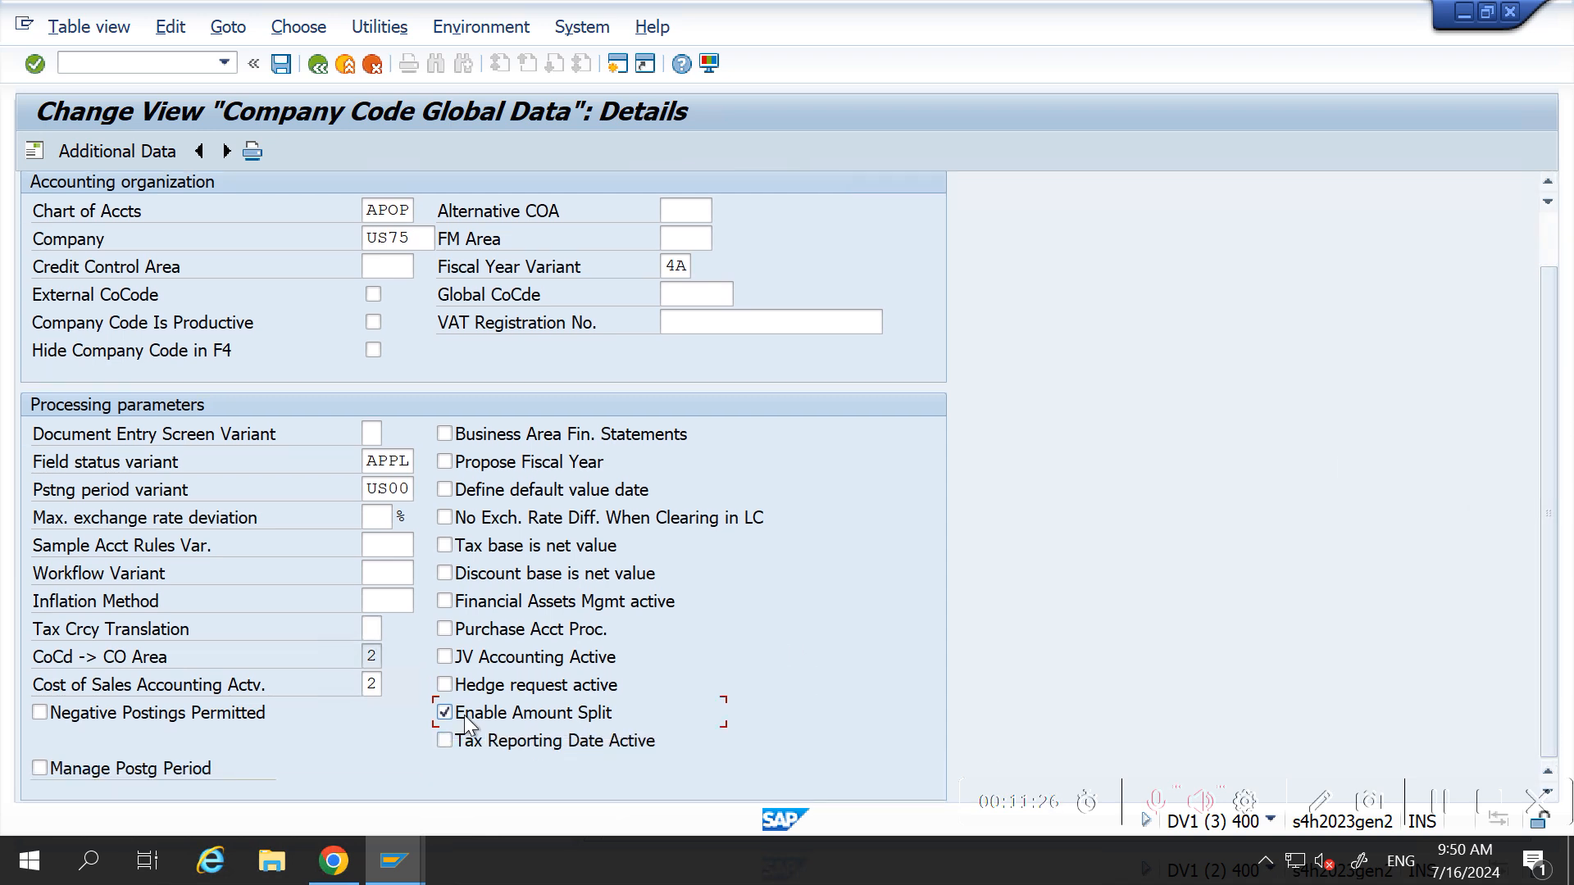
pyautogui.hotkey('ctrl', 's')
pyautogui.press('Return')
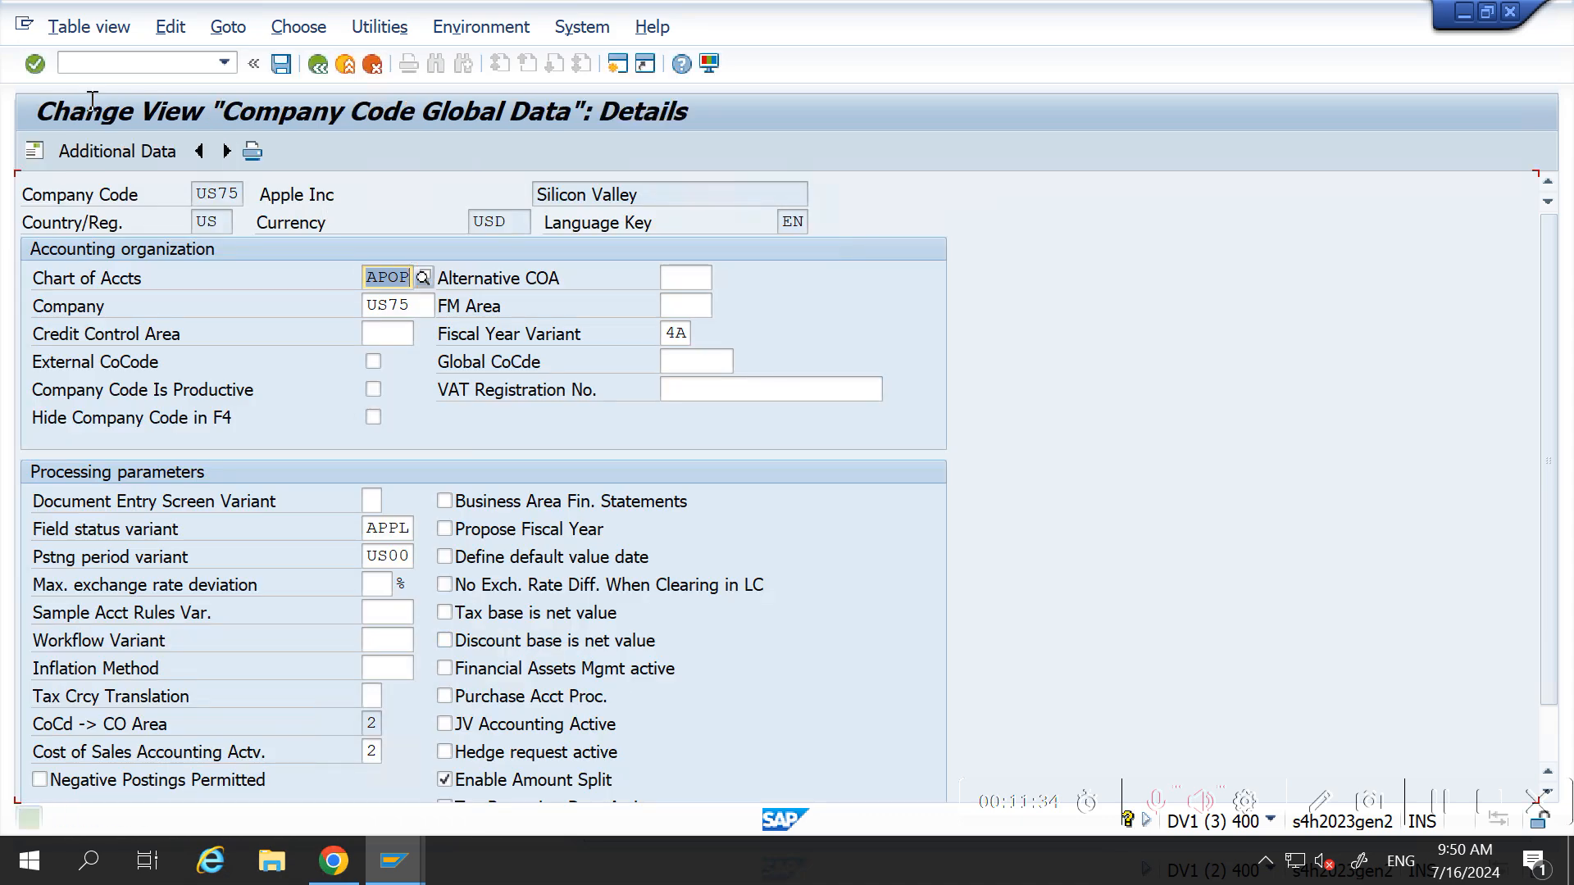
# Step: Start transaction FB60 to enter a vendor invoice in company code US75
pyautogui.click(67, 67)
pyautogui.write('/nfb60')
pyautogui.press('Return')
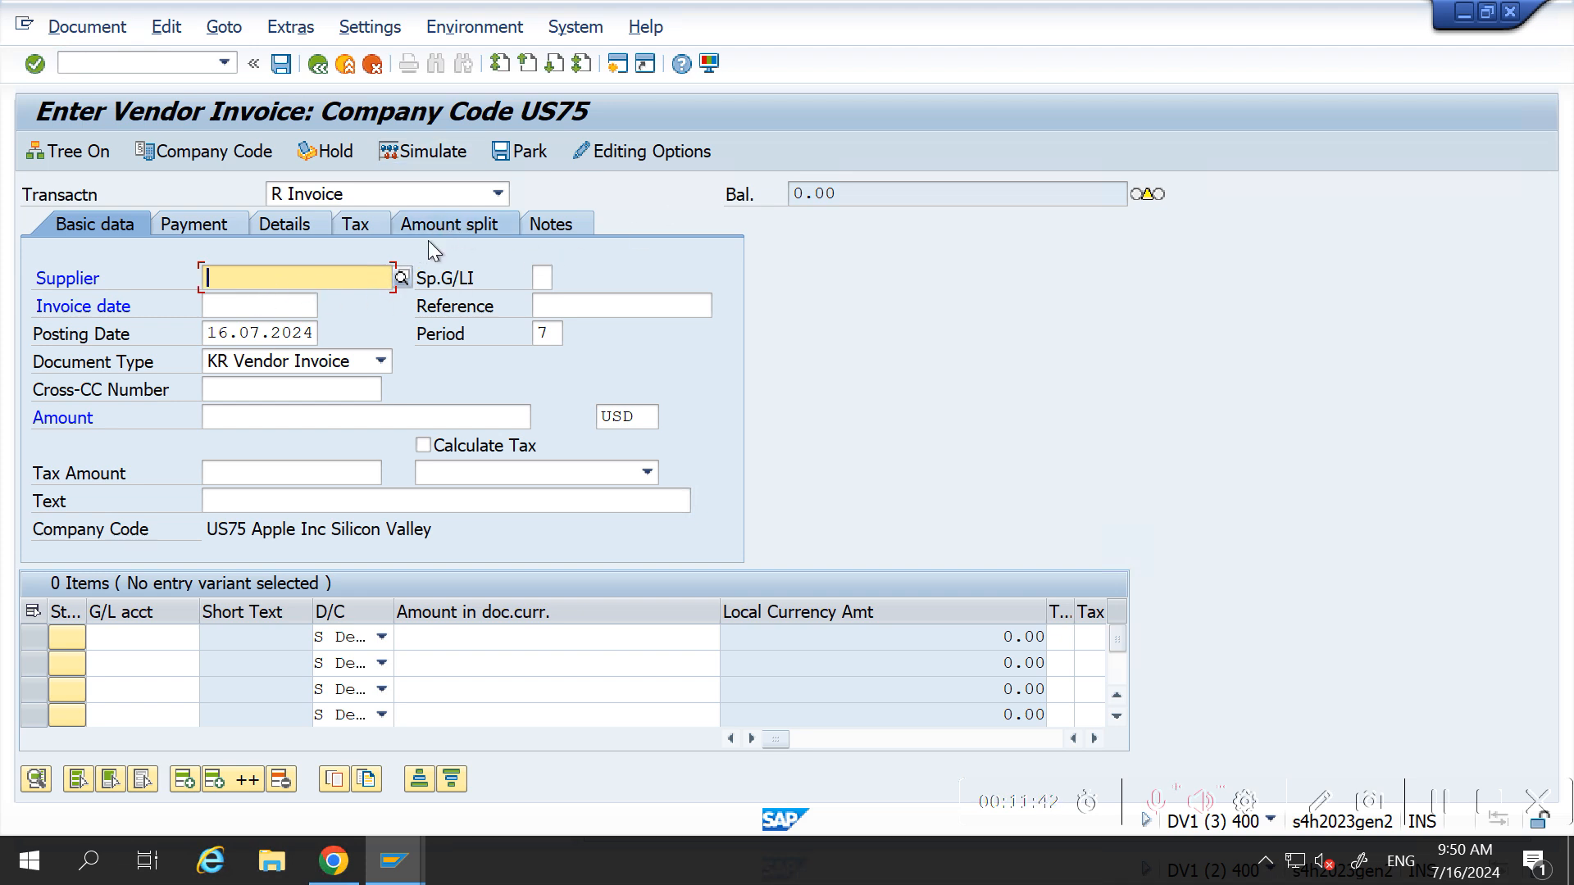
pyautogui.press('Down')
pyautogui.press('Down')
pyautogui.press('Tab')
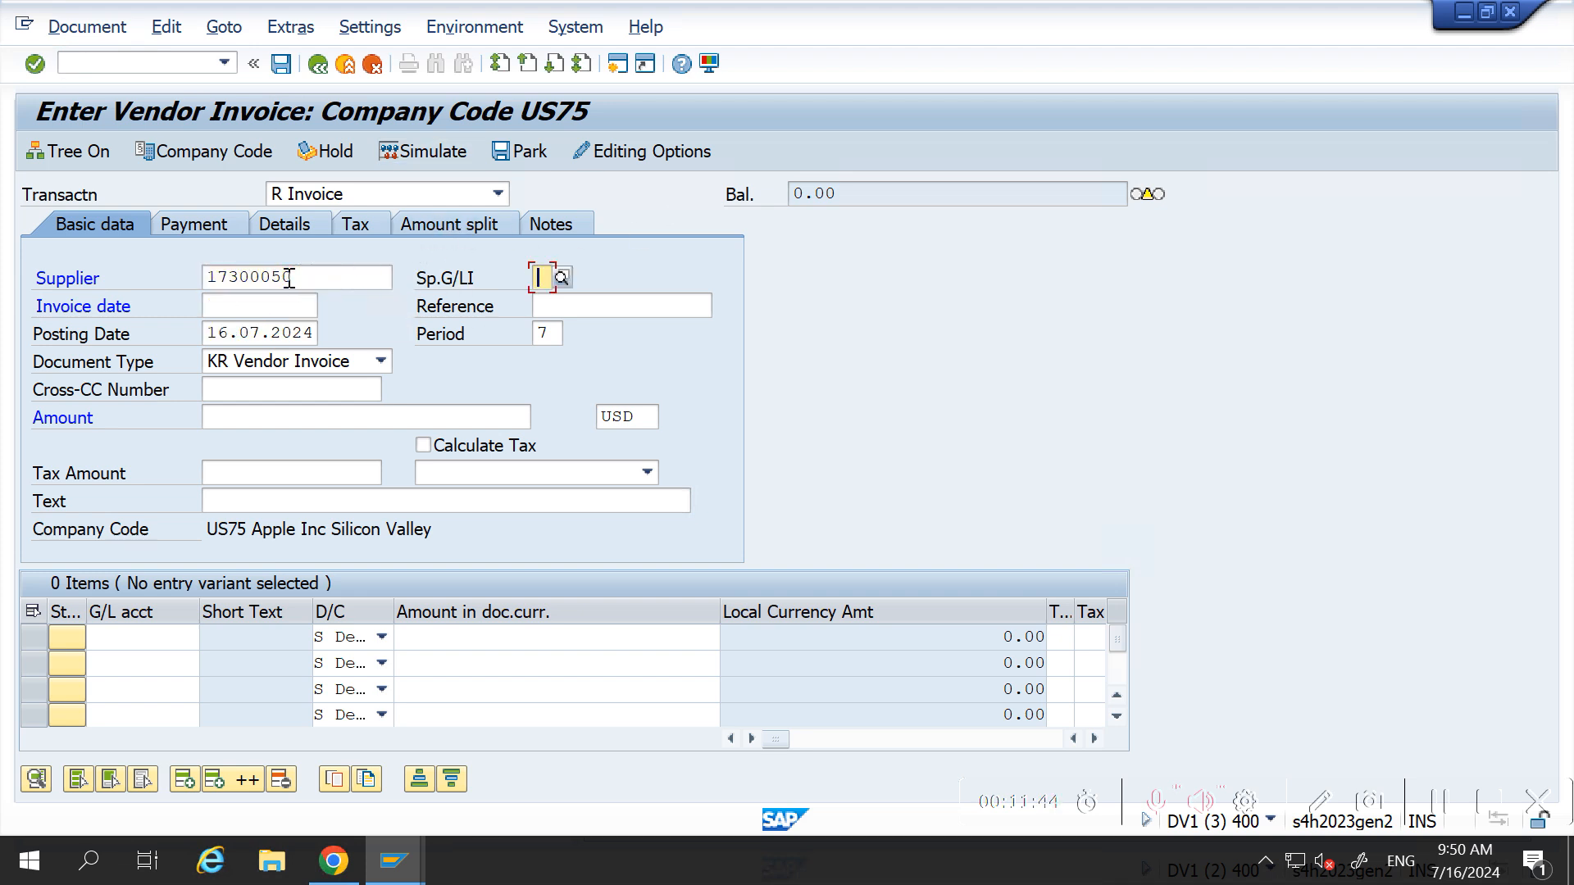
pyautogui.press('Tab')
# Step: Replace the supplier in the vendor invoice header with 501
pyautogui.click(311, 279)
pyautogui.press('BackSpace')
pyautogui.press('BackSpace')
pyautogui.press('BackSpace')
pyautogui.press('BackSpace')
pyautogui.press('BackSpace')
pyautogui.press('BackSpace')
pyautogui.press('BackSpace')
pyautogui.press('BackSpace')
pyautogui.write('501')
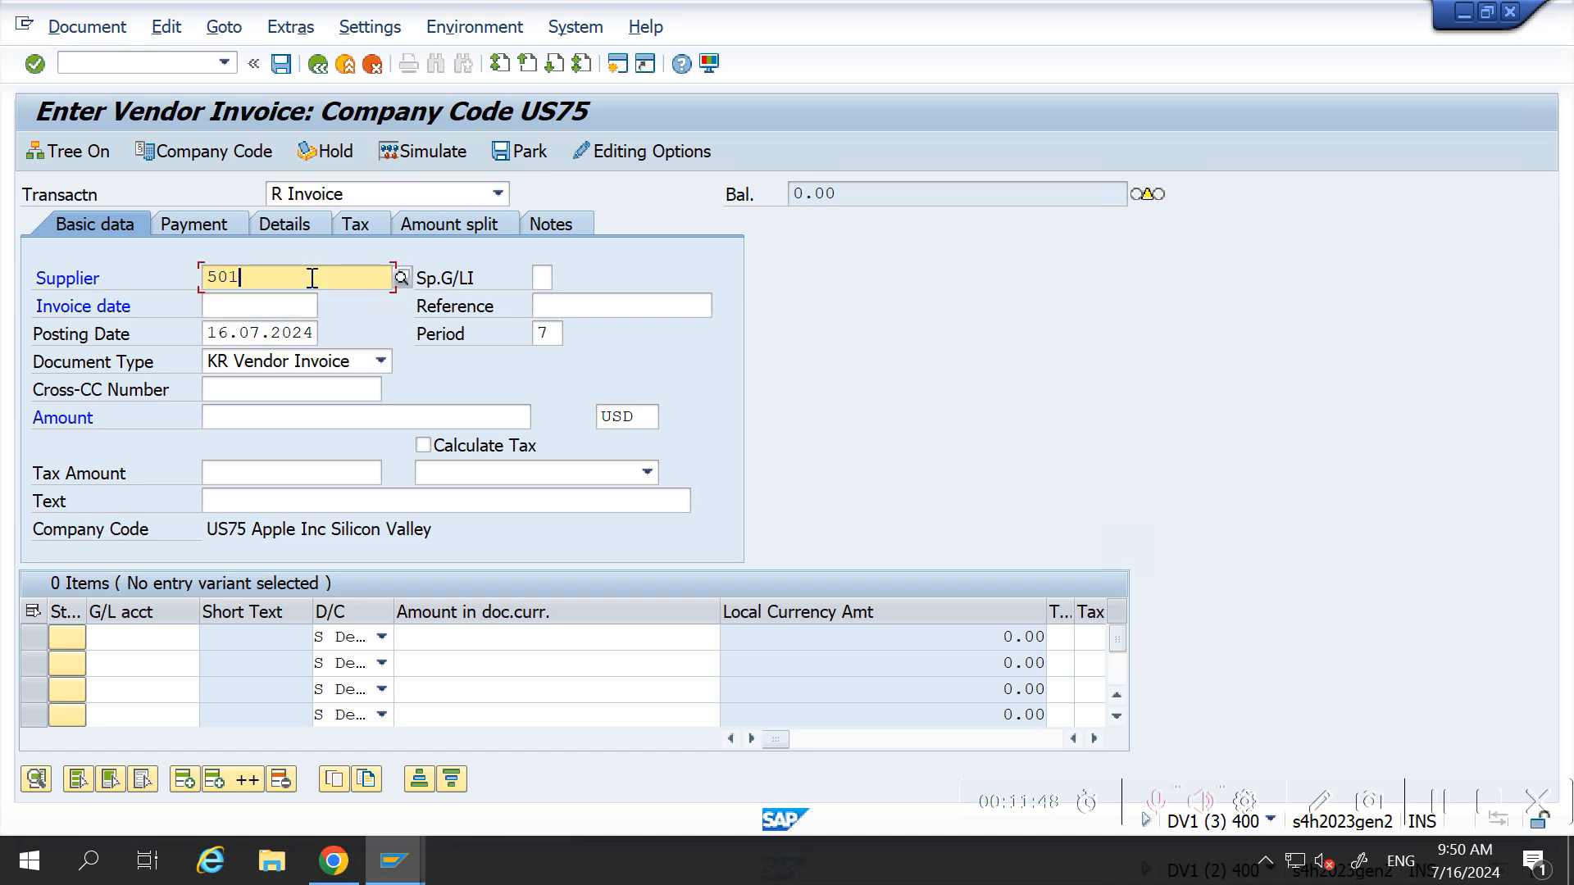
# Step: Set the invoice date to 16.07.2024 by copying the posting date
pyautogui.click(220, 309)
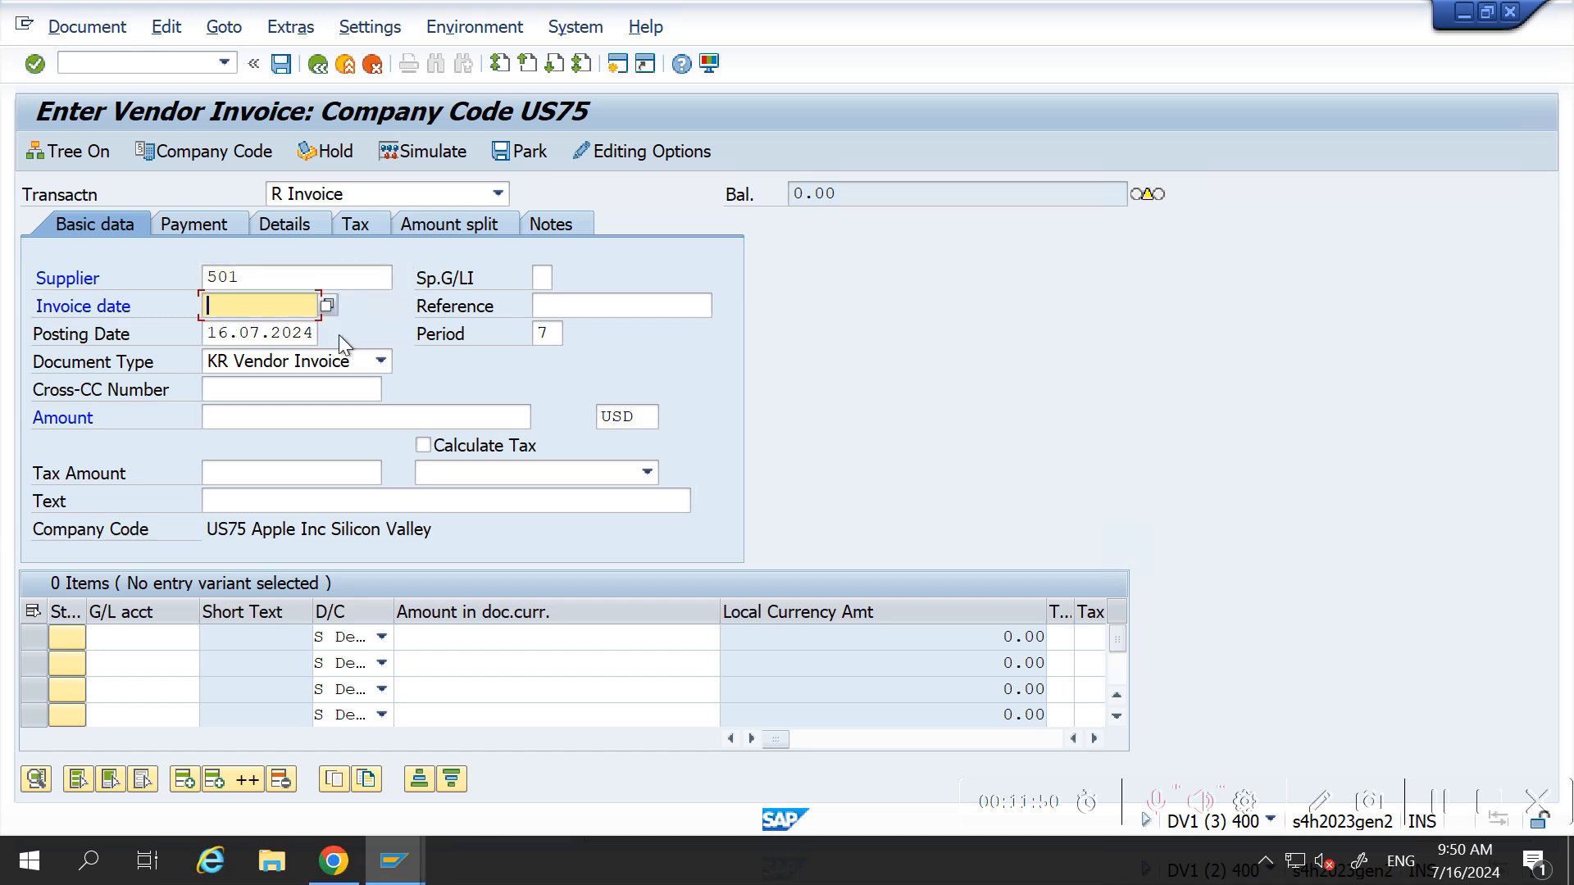
pyautogui.moveTo(316, 334); pyautogui.dragTo(160, 358)
pyautogui.hotkey('ctrl', 'c')
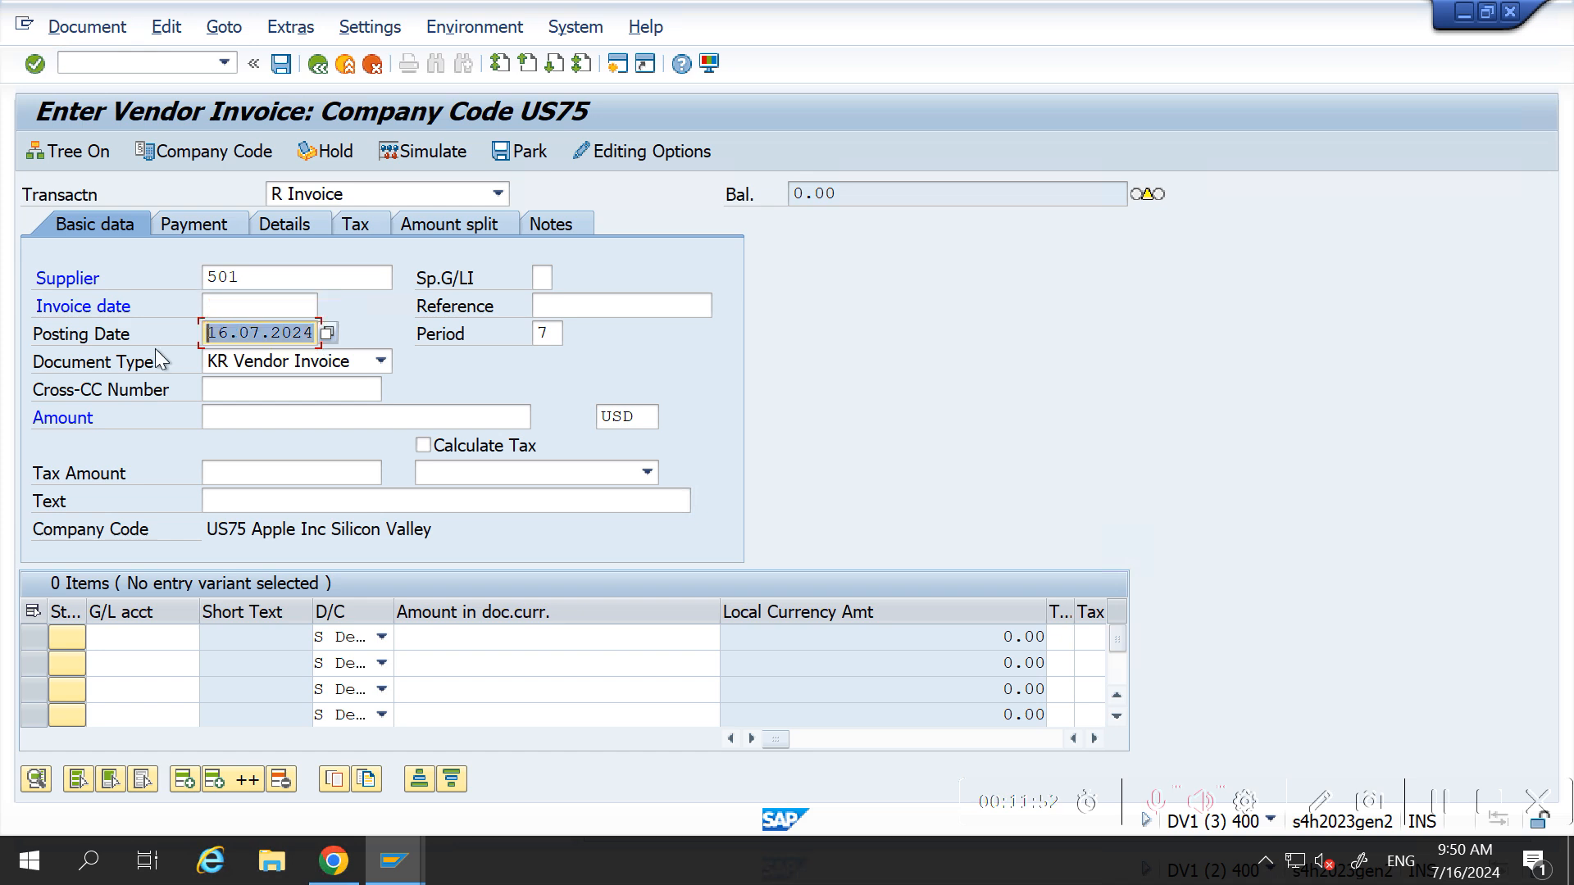
pyautogui.click(221, 305)
pyautogui.hotkey('ctrl', 'v')
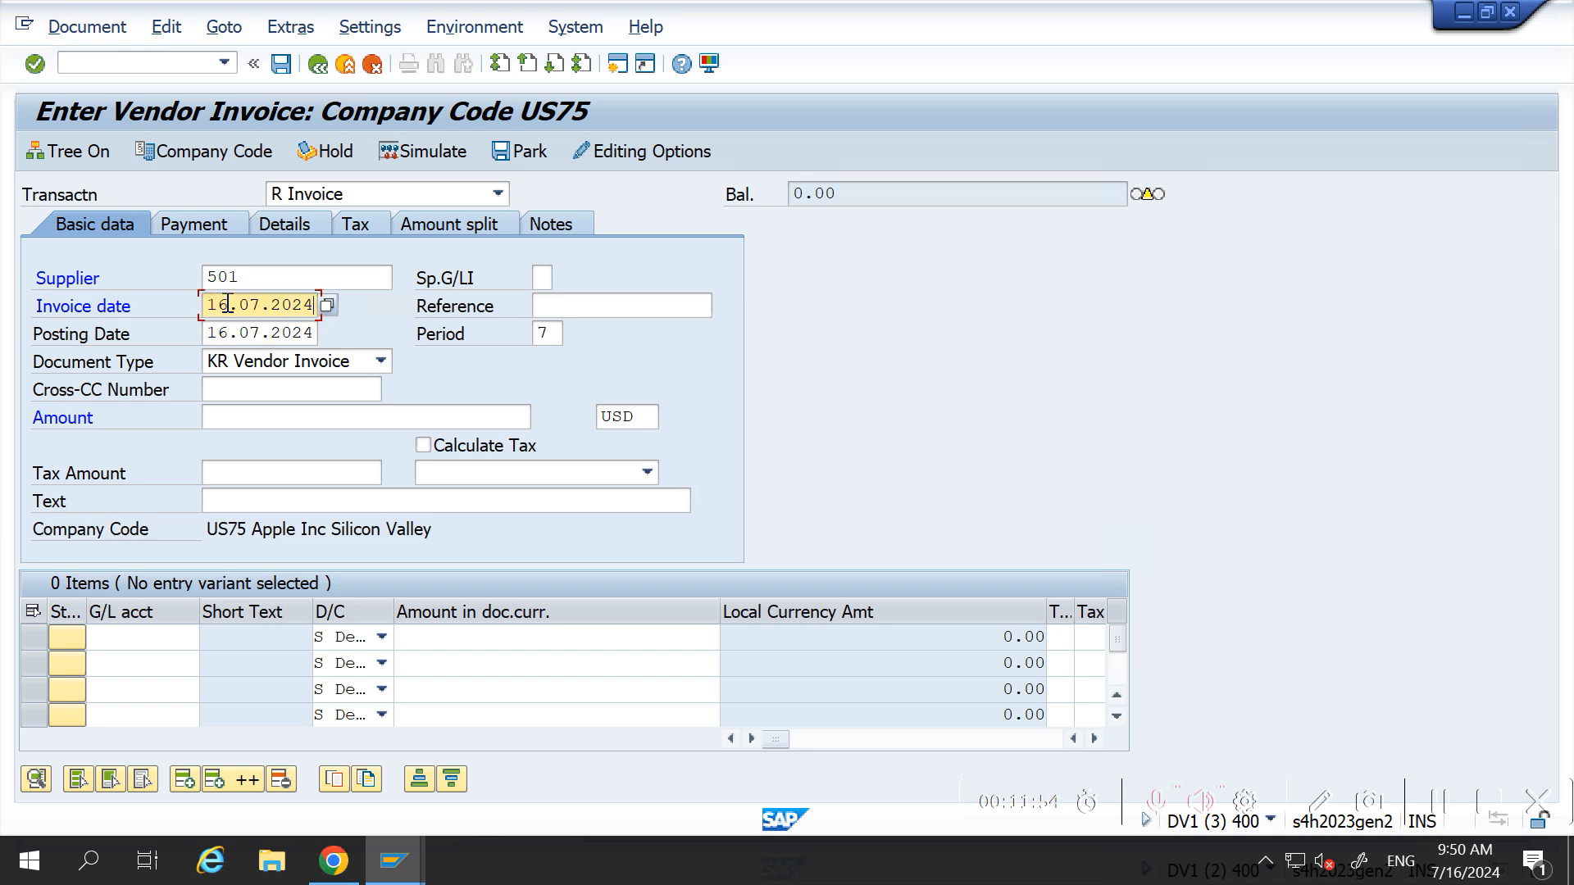
pyautogui.click(146, 640)
pyautogui.press('Tab')
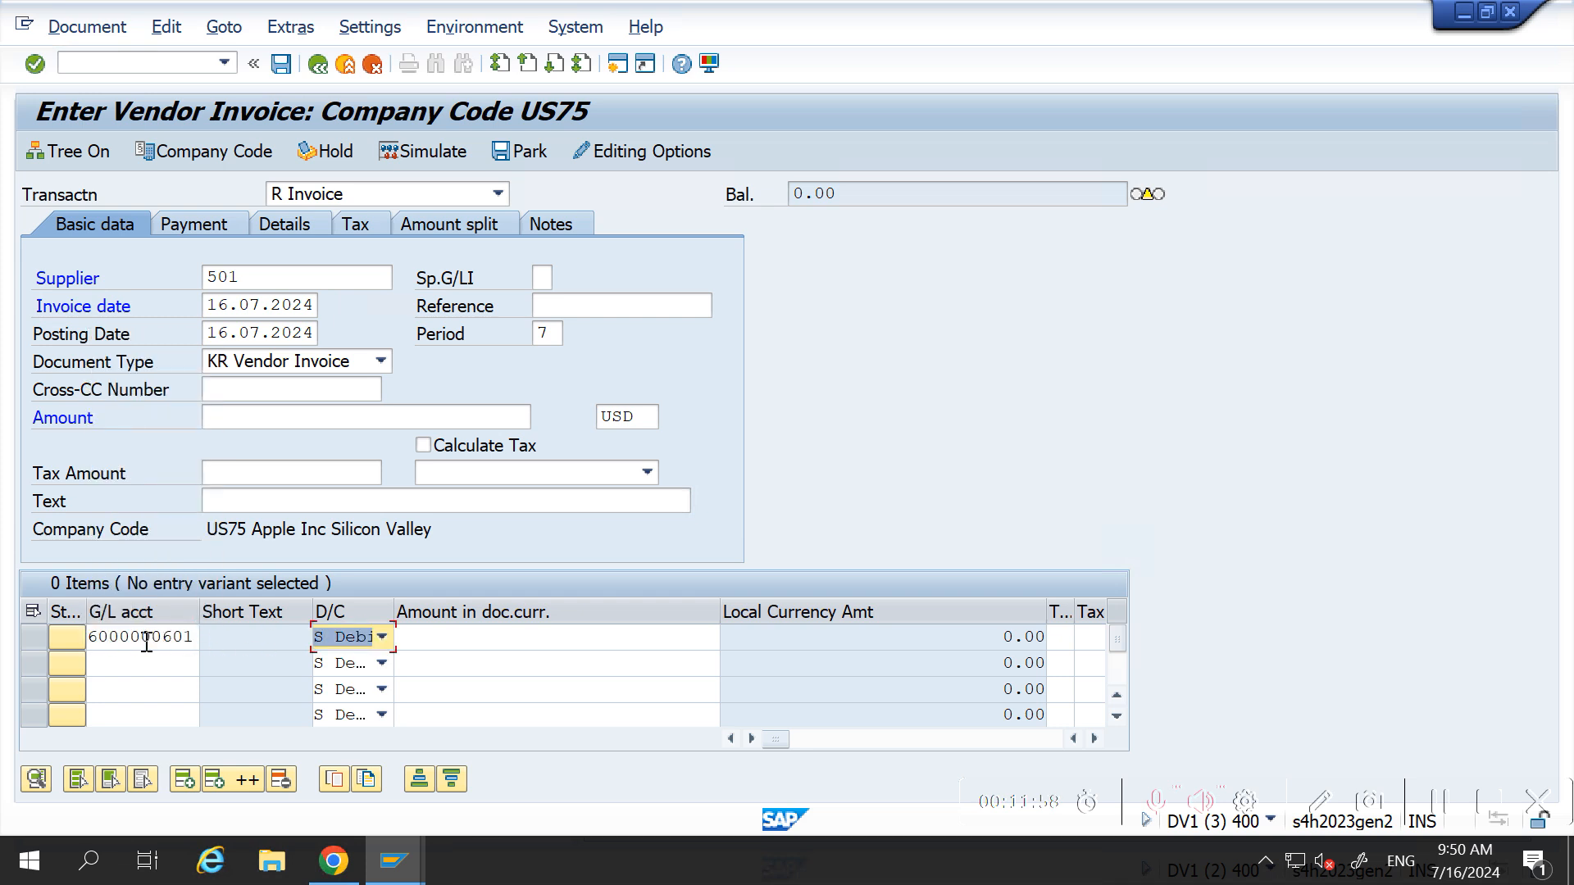
pyautogui.press('Tab')
pyautogui.write('2000000')
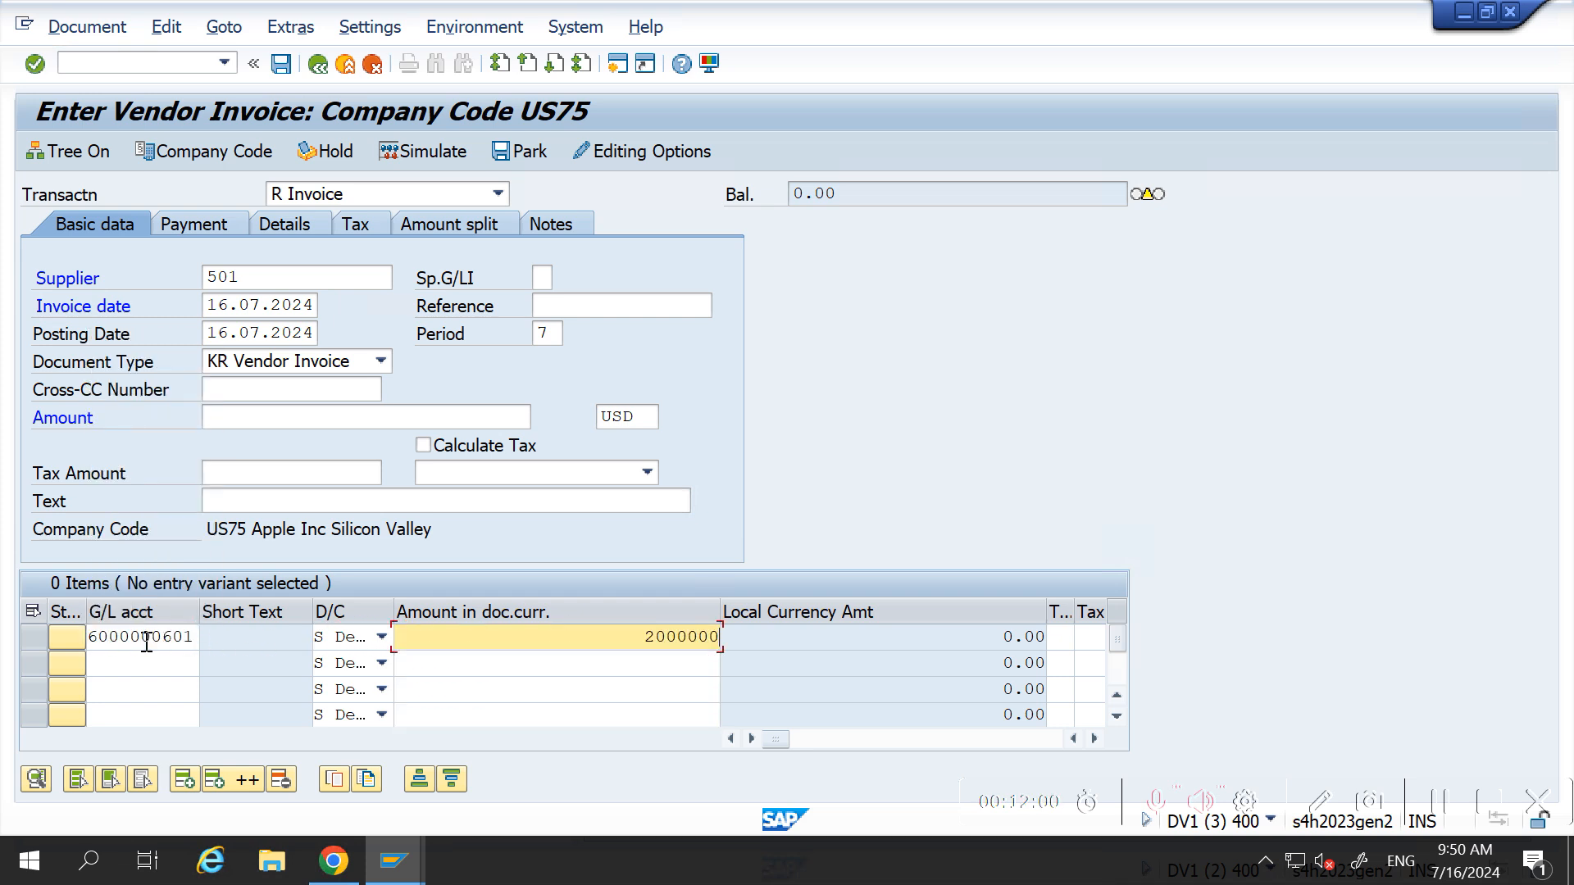
# Step: Assign cost center US75FM0100 to the first G/L line
pyautogui.press('Tab')
pyautogui.press('Tab')
pyautogui.press('Tab')
pyautogui.press('Tab')
pyautogui.press('Tab')
pyautogui.press('Tab')
pyautogui.press('Tab')
pyautogui.press('Tab')
pyautogui.press('Tab')
pyautogui.press('Tab')
pyautogui.press('Tab')
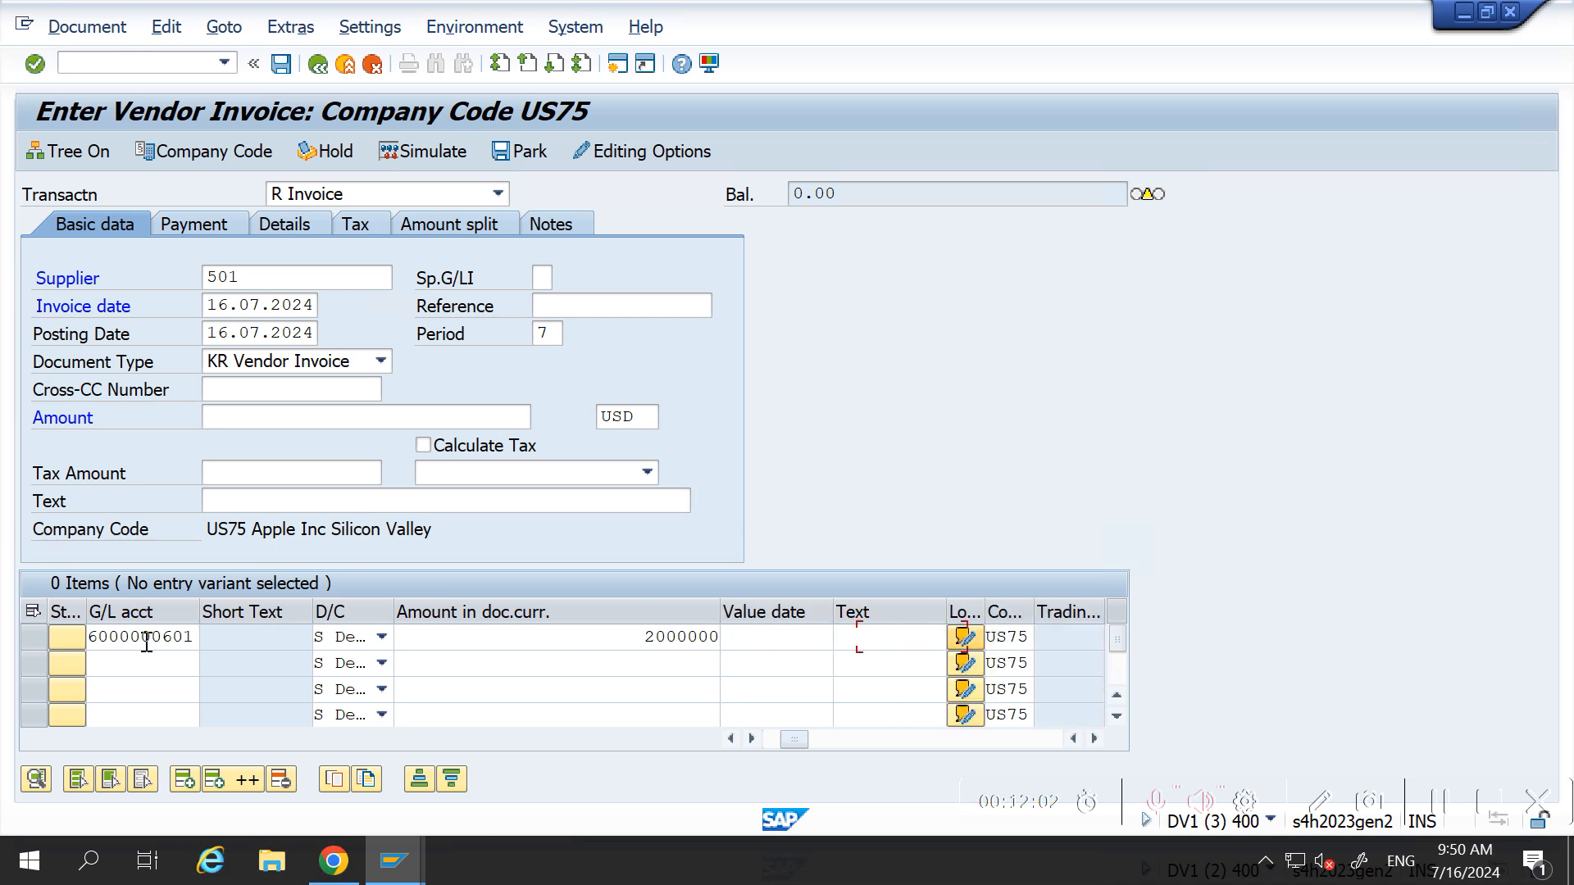
pyautogui.press('space')
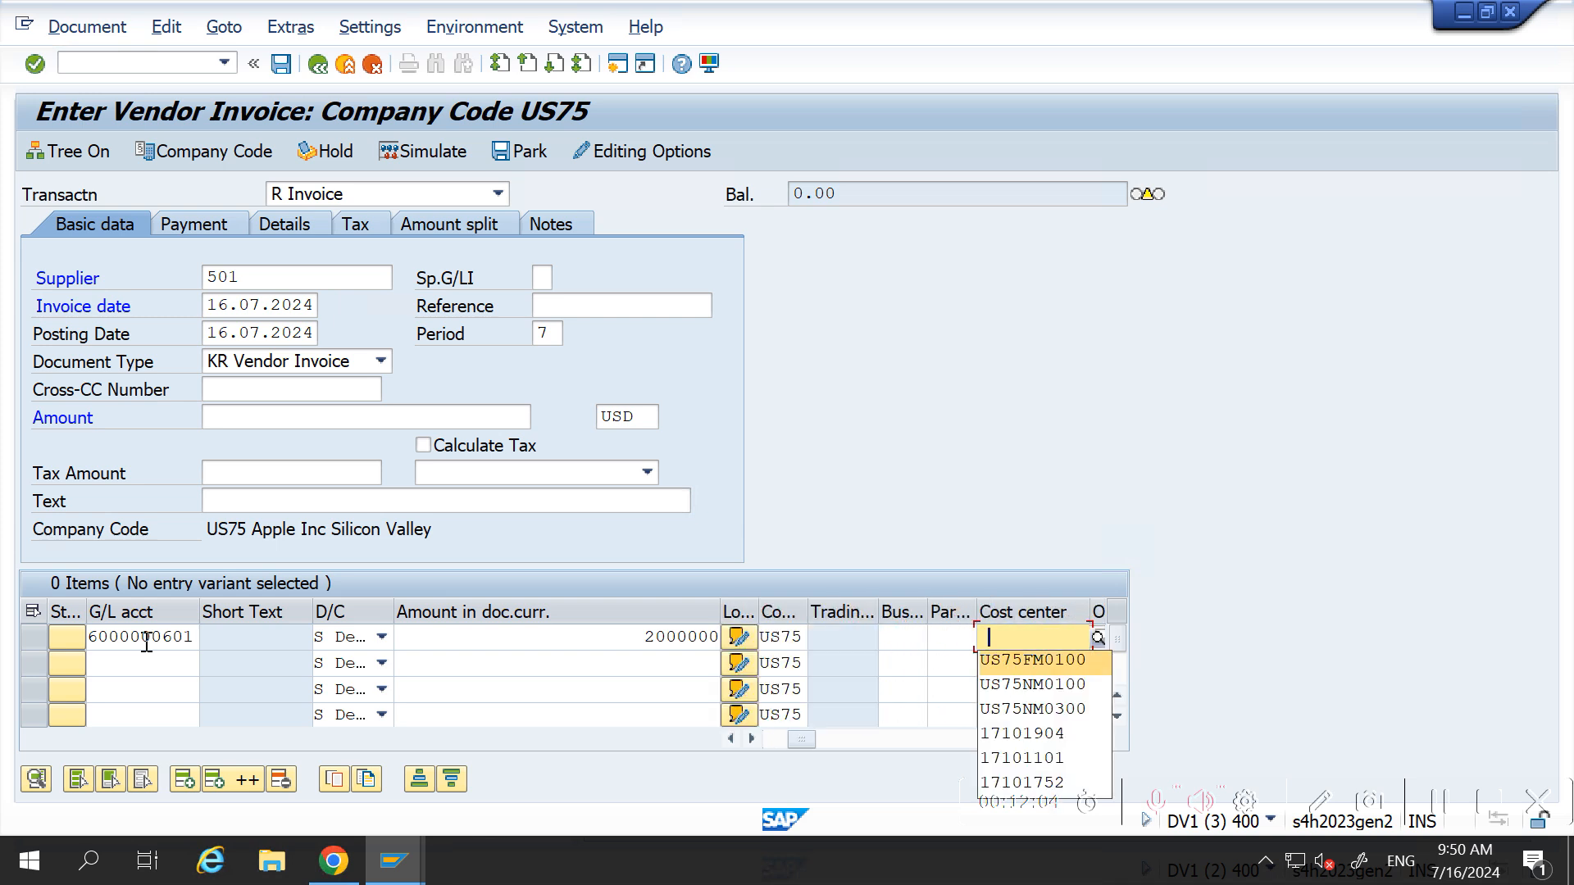
pyautogui.press('Down')
pyautogui.press('Return')
# Step: Enter Vendor Inv as the invoice reference and accept the header and line data
pyautogui.press('Return')
pyautogui.write('Vendor Inv')
pyautogui.press('Return')
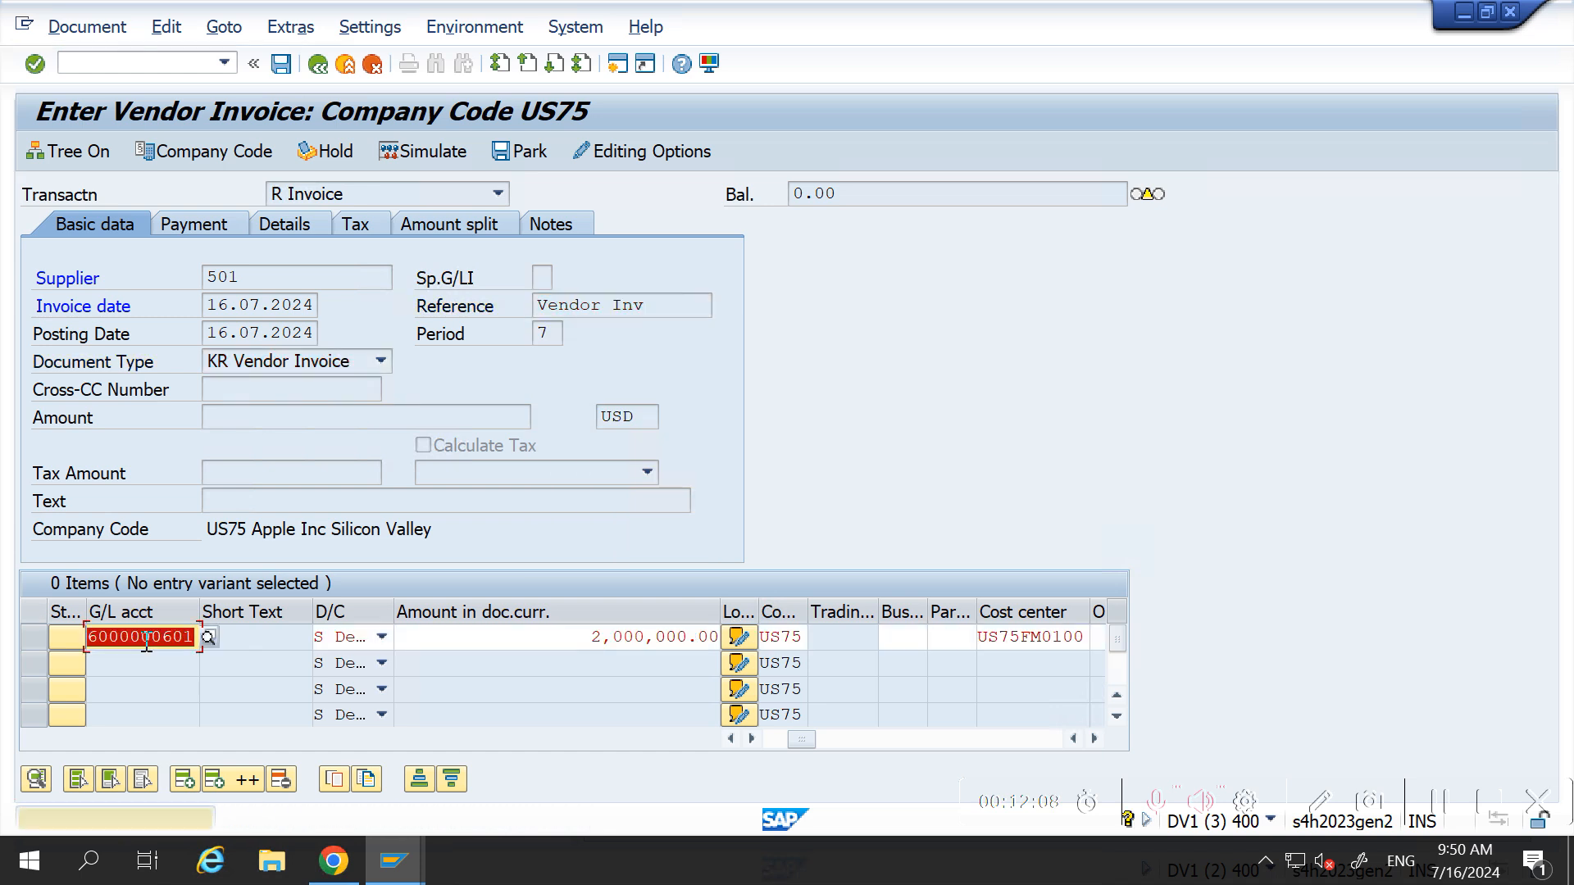
pyautogui.press('Return')
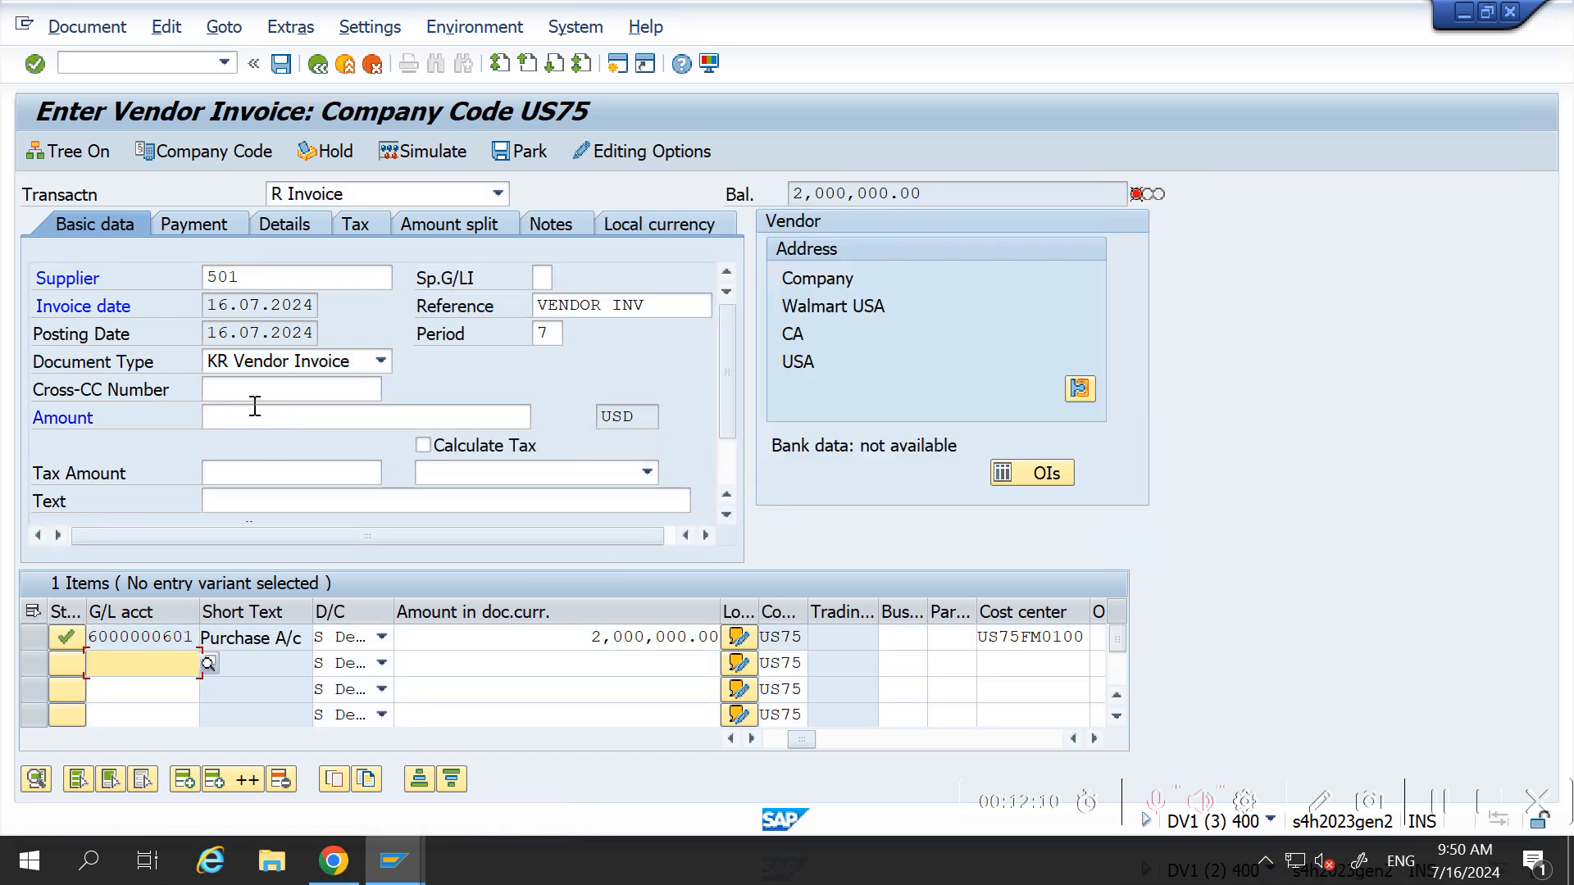
# Step: Set the invoice header amount to 200,000 USD
pyautogui.click(255, 408)
pyautogui.write('200000')
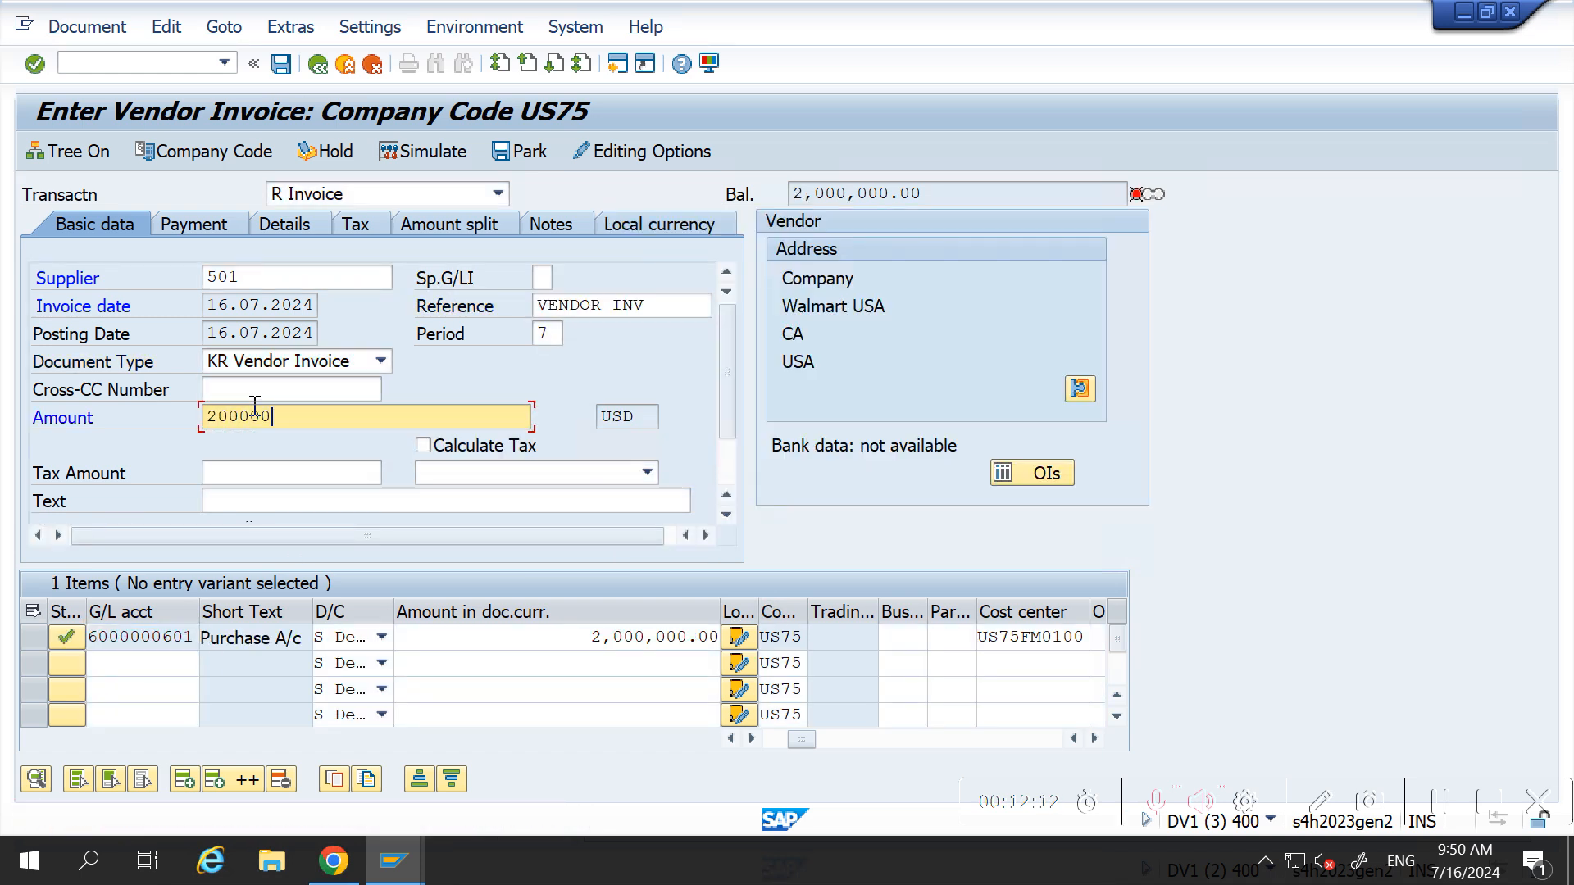
pyautogui.press('Return')
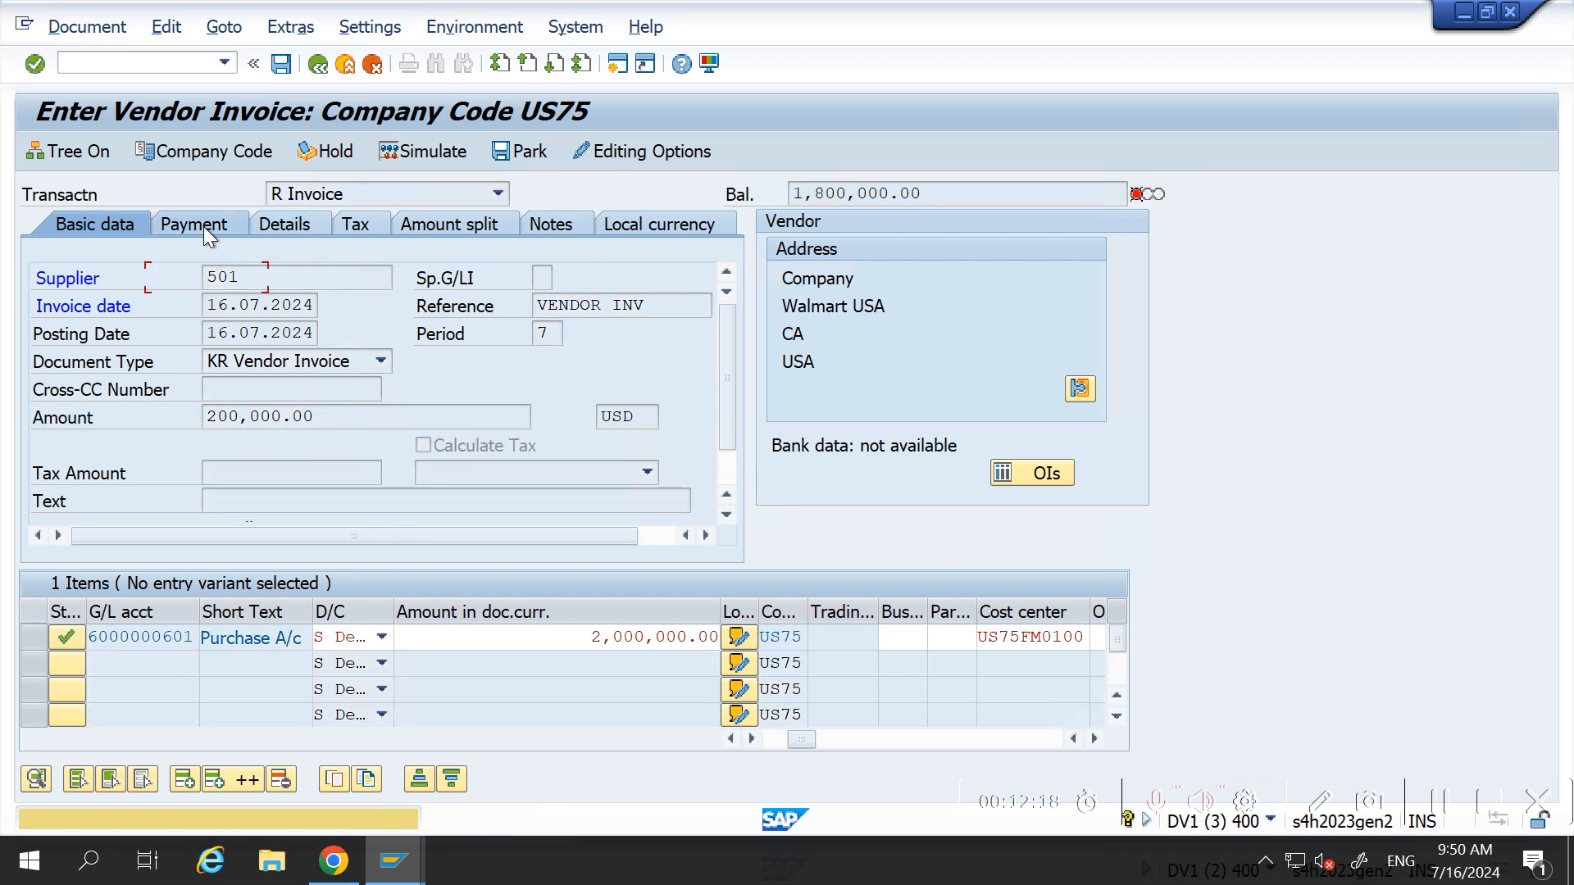
# Step: Clear the payment terms in the invoice's payment data
pyautogui.click(203, 226)
pyautogui.click(535, 279)
pyautogui.press('BackSpace')
pyautogui.press('BackSpace')
pyautogui.press('BackSpace')
pyautogui.press('BackSpace')
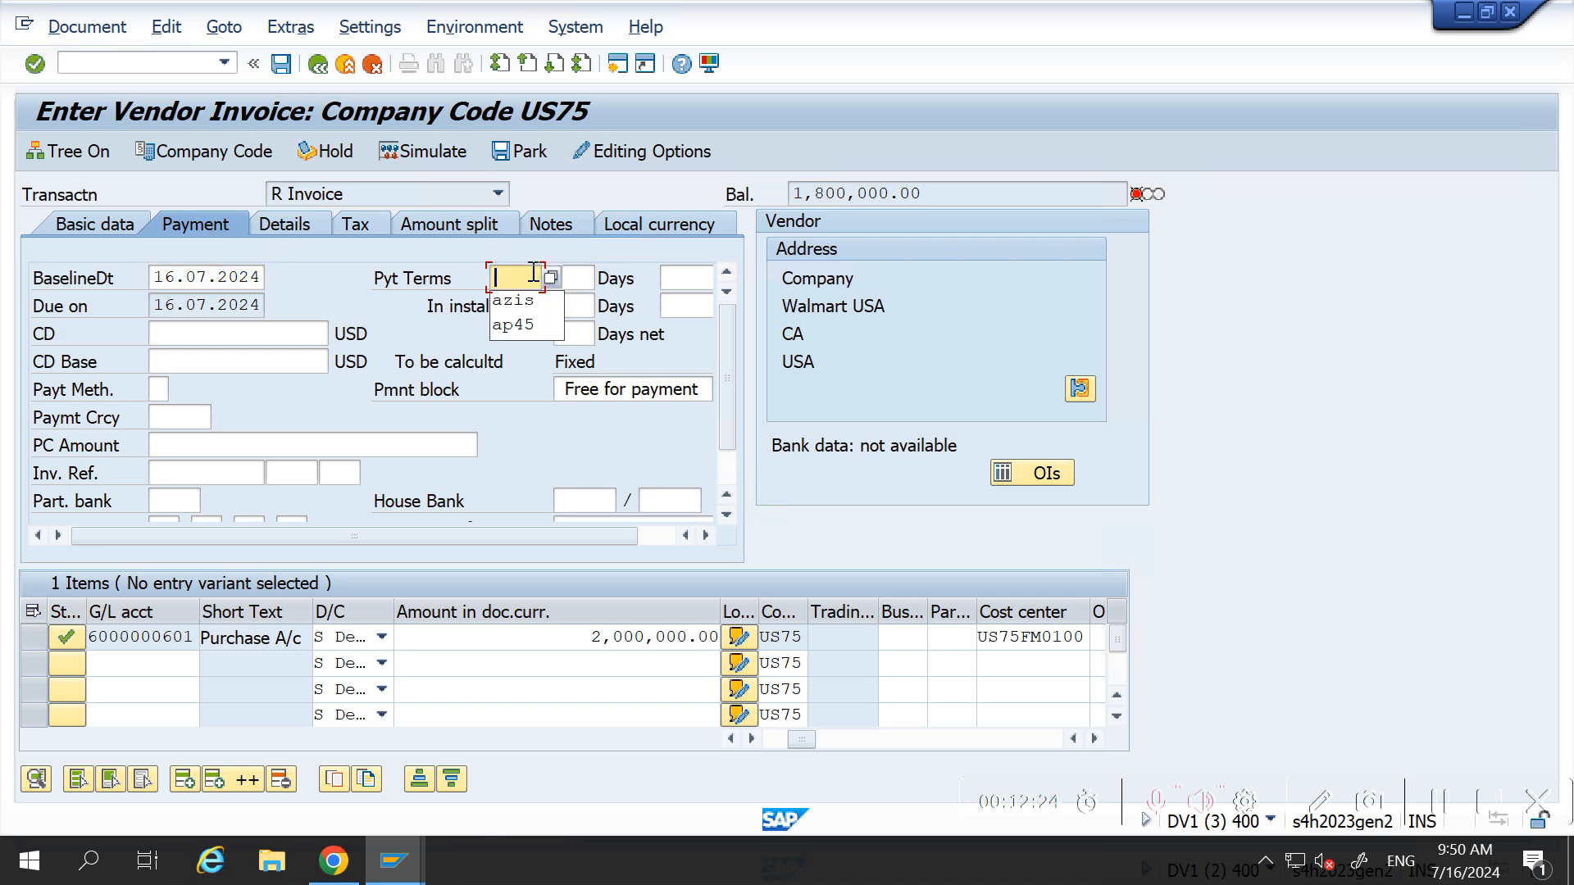
pyautogui.press('Return')
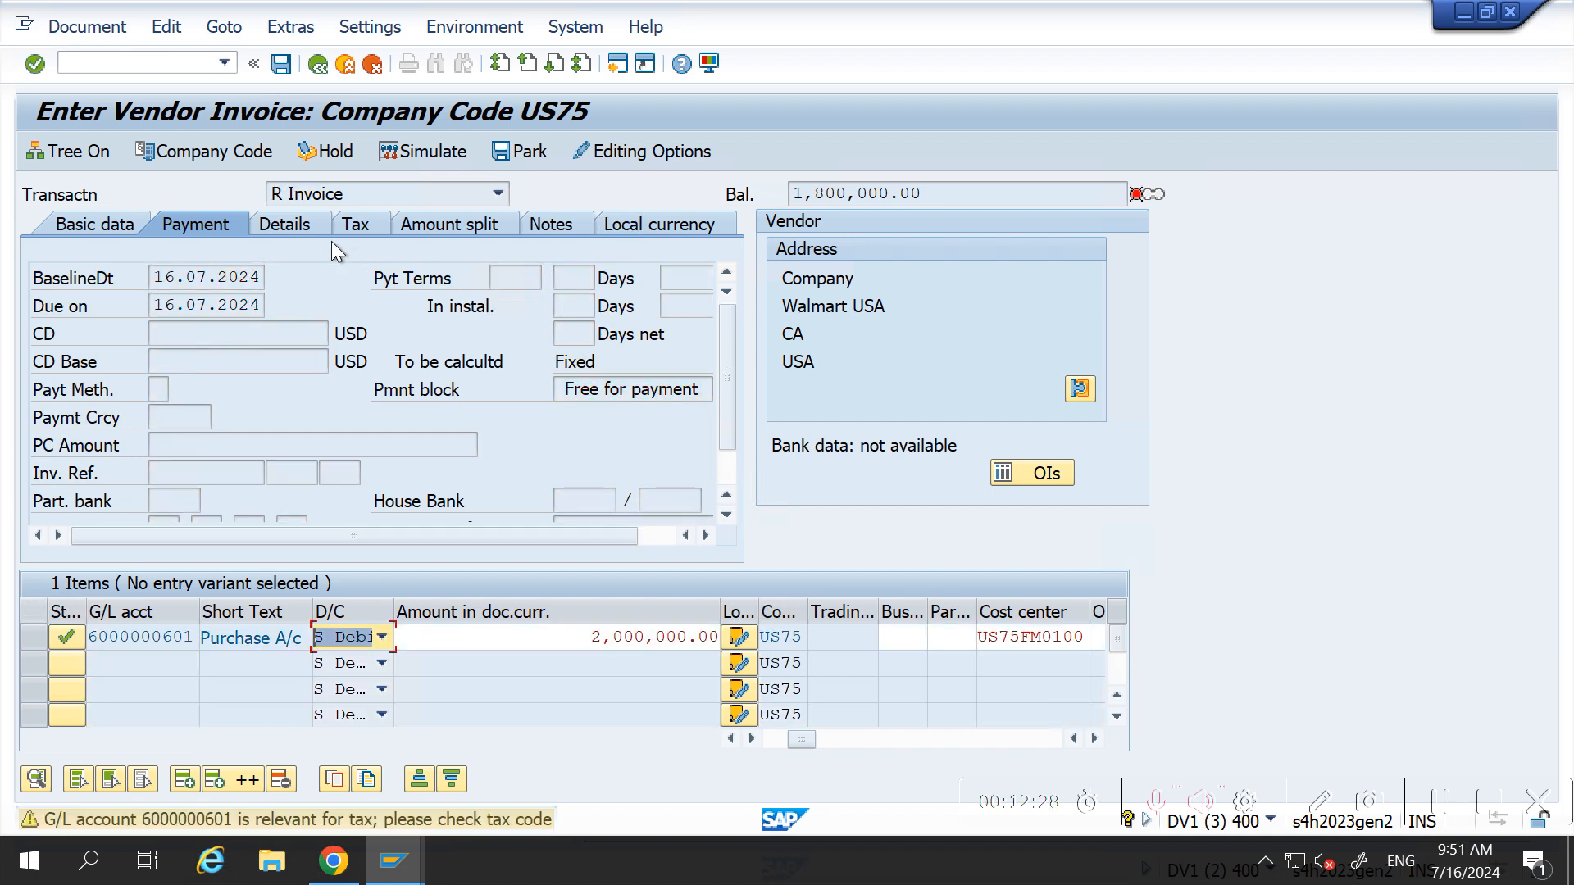
# Step: Set the first amount split line of the invoice to 50,000 with payment terms 0001
pyautogui.click(423, 225)
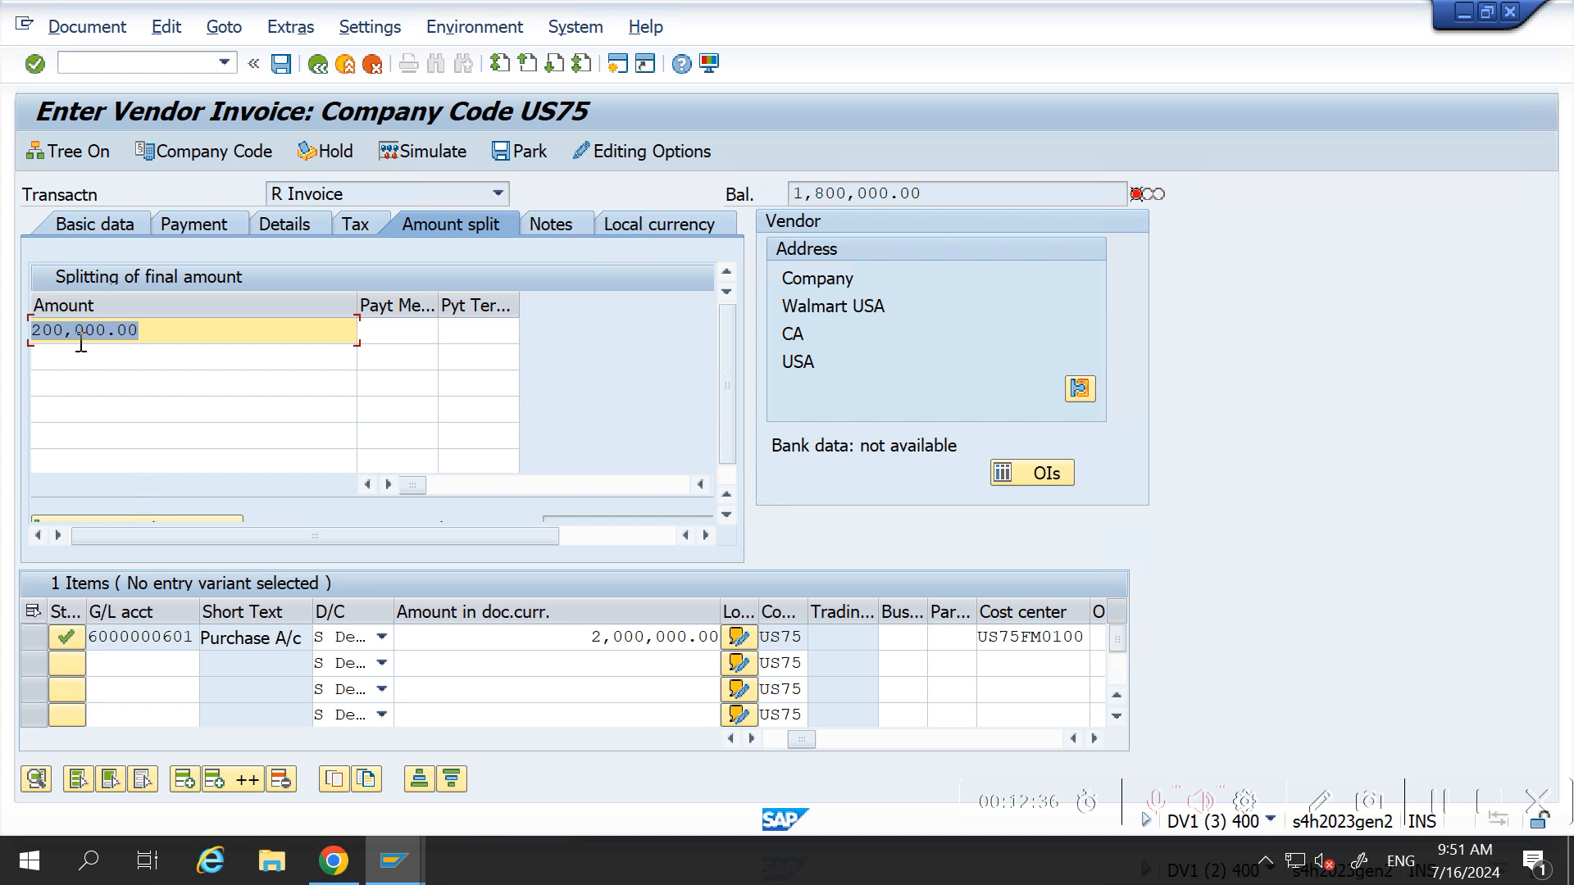
pyautogui.click(484, 337)
pyautogui.click(140, 331)
pyautogui.press('BackSpace')
pyautogui.press('BackSpace')
pyautogui.press('BackSpace')
pyautogui.press('BackSpace')
pyautogui.press('BackSpace')
pyautogui.press('BackSpace')
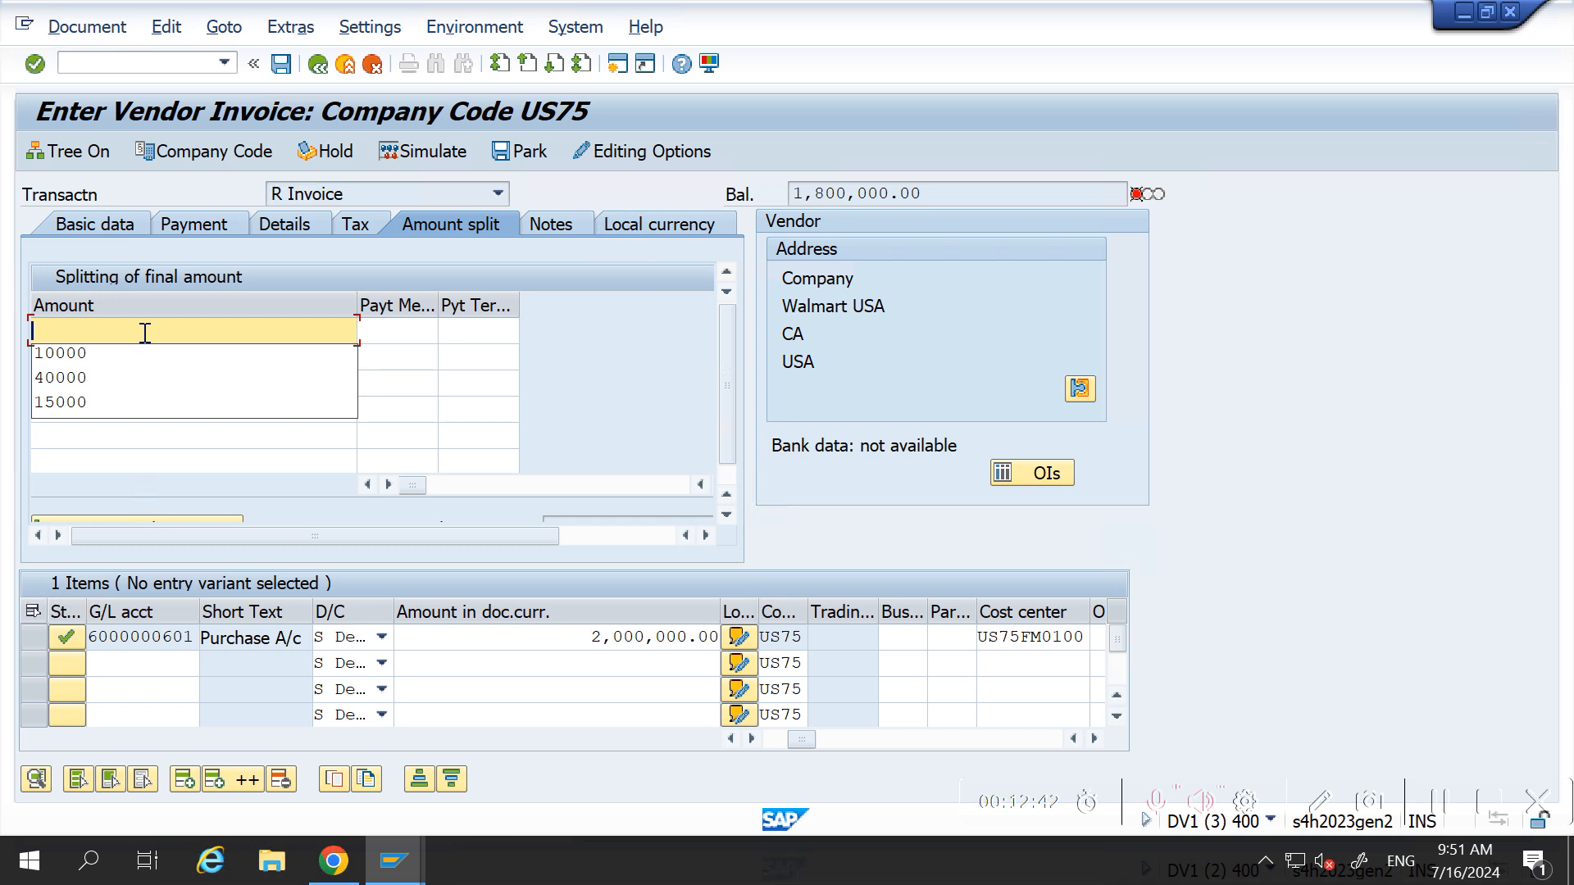
pyautogui.write('50000')
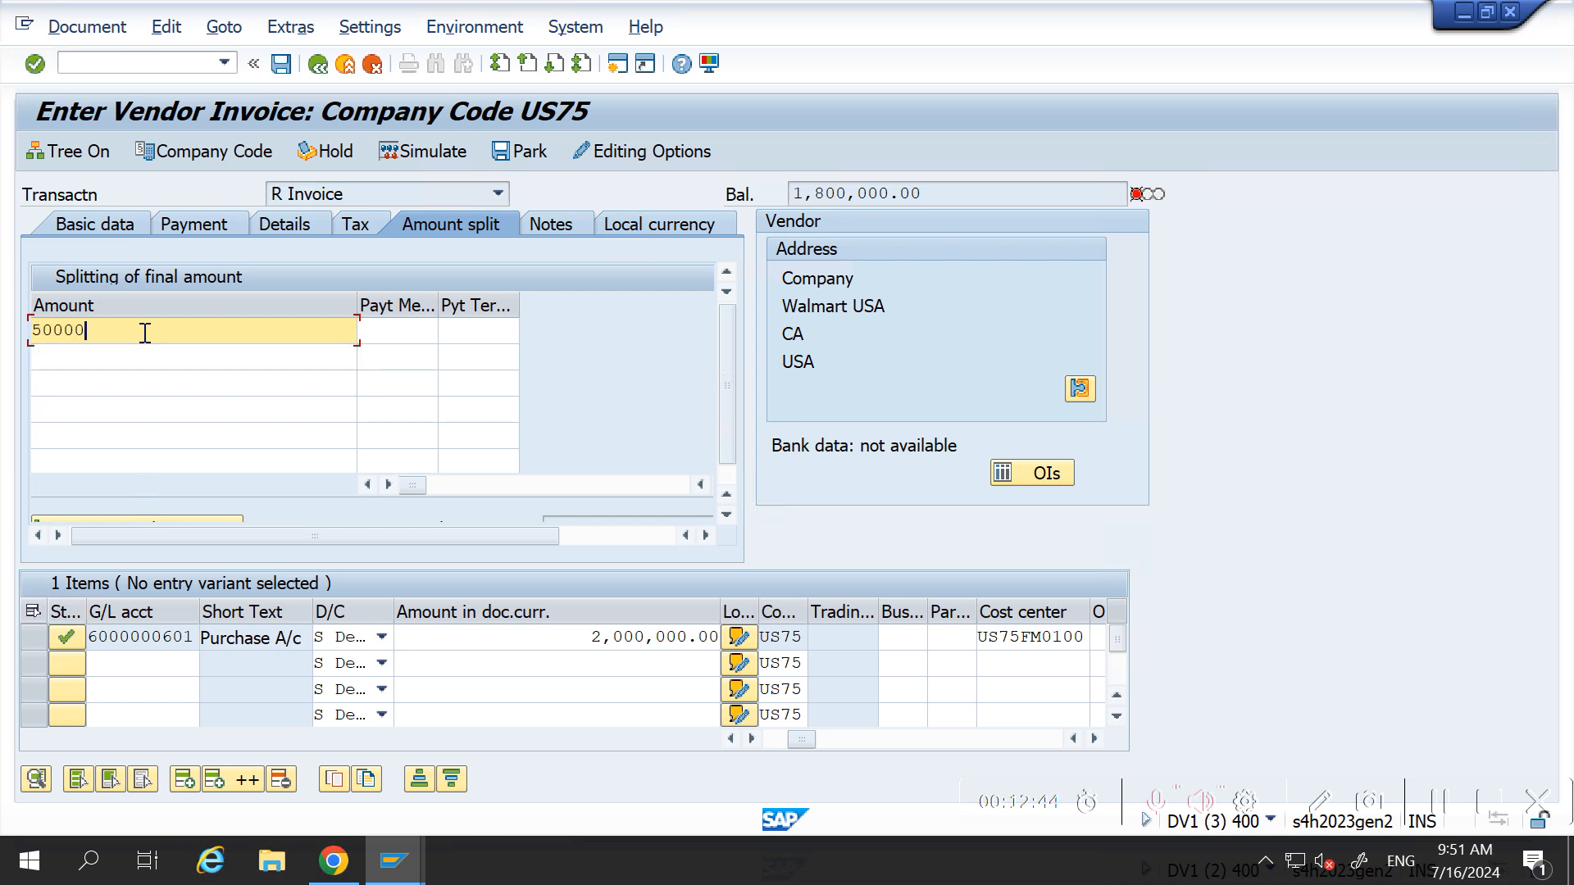
pyautogui.press('Tab')
pyautogui.press('Tab')
pyautogui.write('0000')
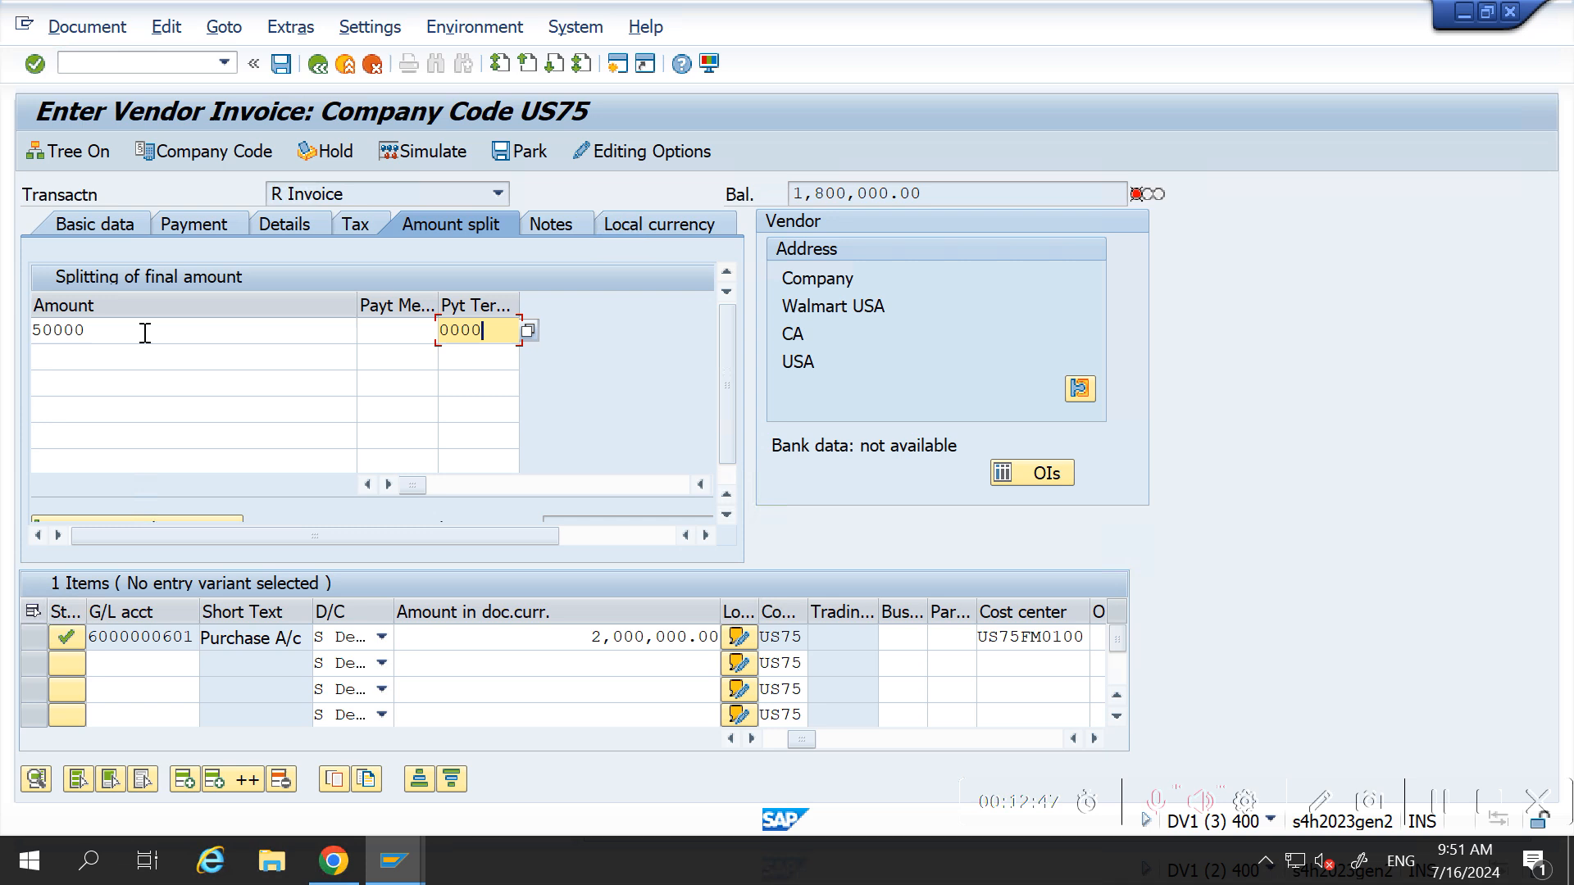
pyautogui.press('BackSpace')
pyautogui.write('1')
pyautogui.press('Return')
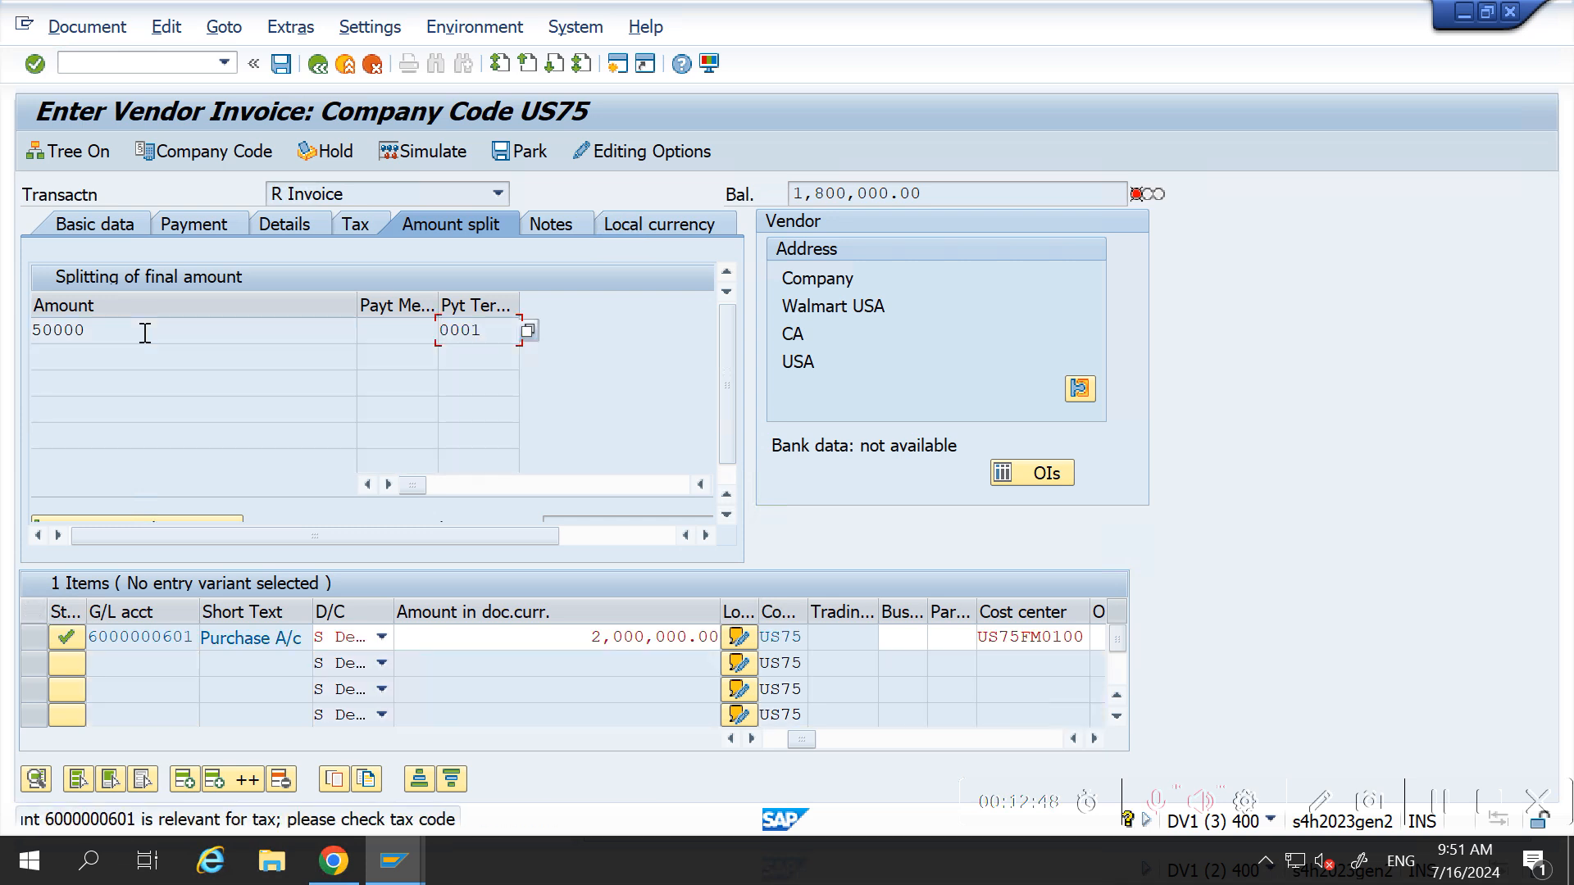
pyautogui.click(144, 332)
pyautogui.press('Return')
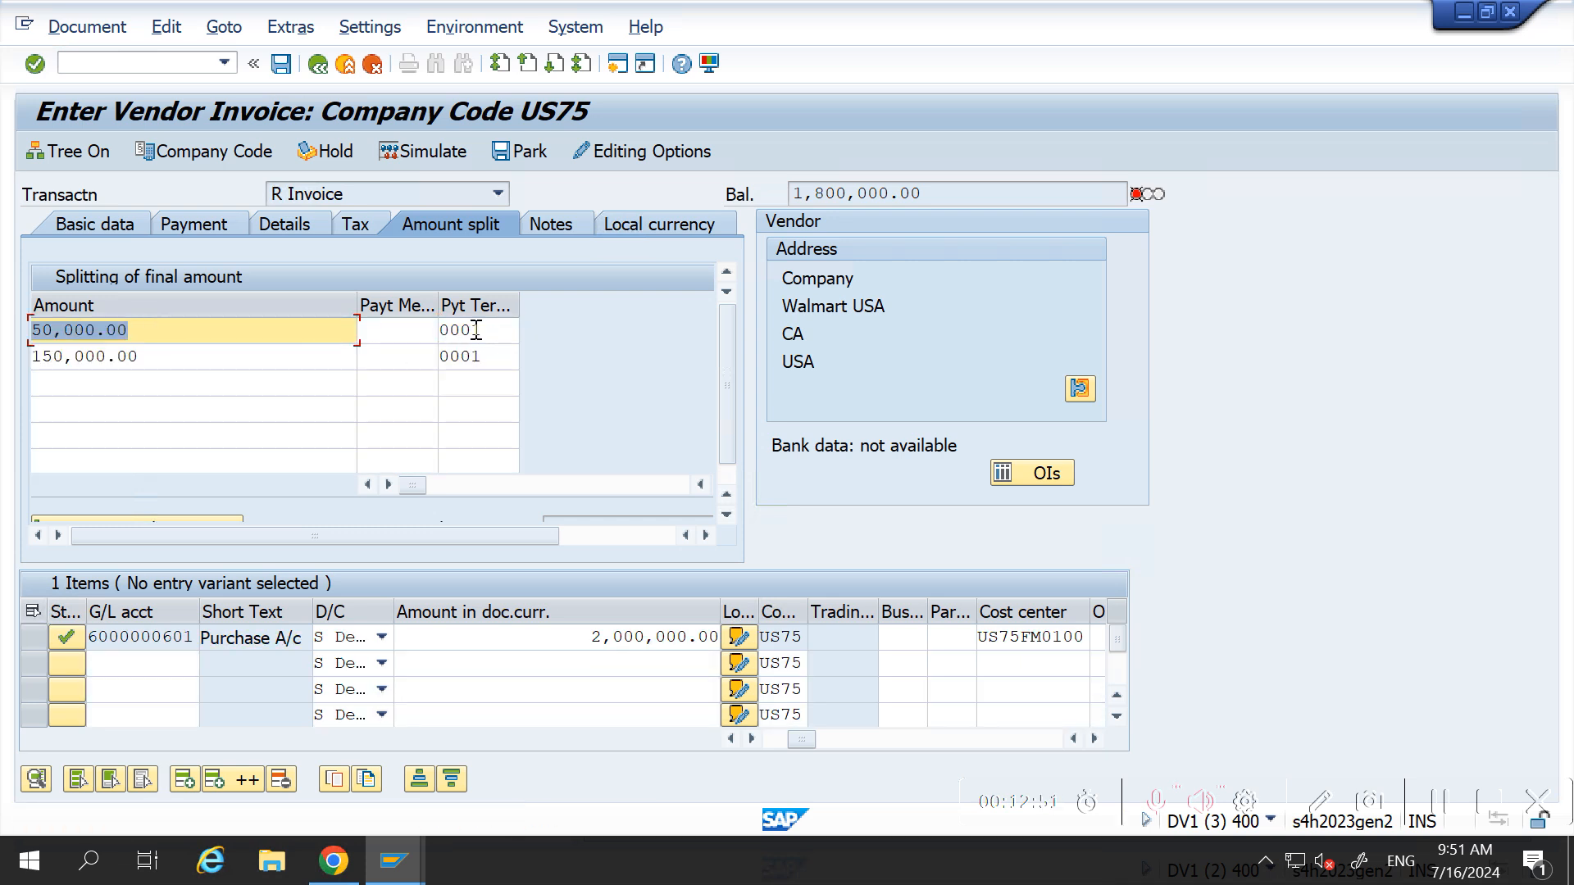
# Step: Set the second amount split line to 100,000 with payment terms AZ30
pyautogui.click(172, 364)
pyautogui.press('BackSpace')
pyautogui.press('BackSpace')
pyautogui.press('BackSpace')
pyautogui.press('BackSpace')
pyautogui.press('BackSpace')
pyautogui.press('BackSpace')
pyautogui.press('BackSpace')
pyautogui.press('BackSpace')
pyautogui.press('BackSpace')
pyautogui.press('BackSpace')
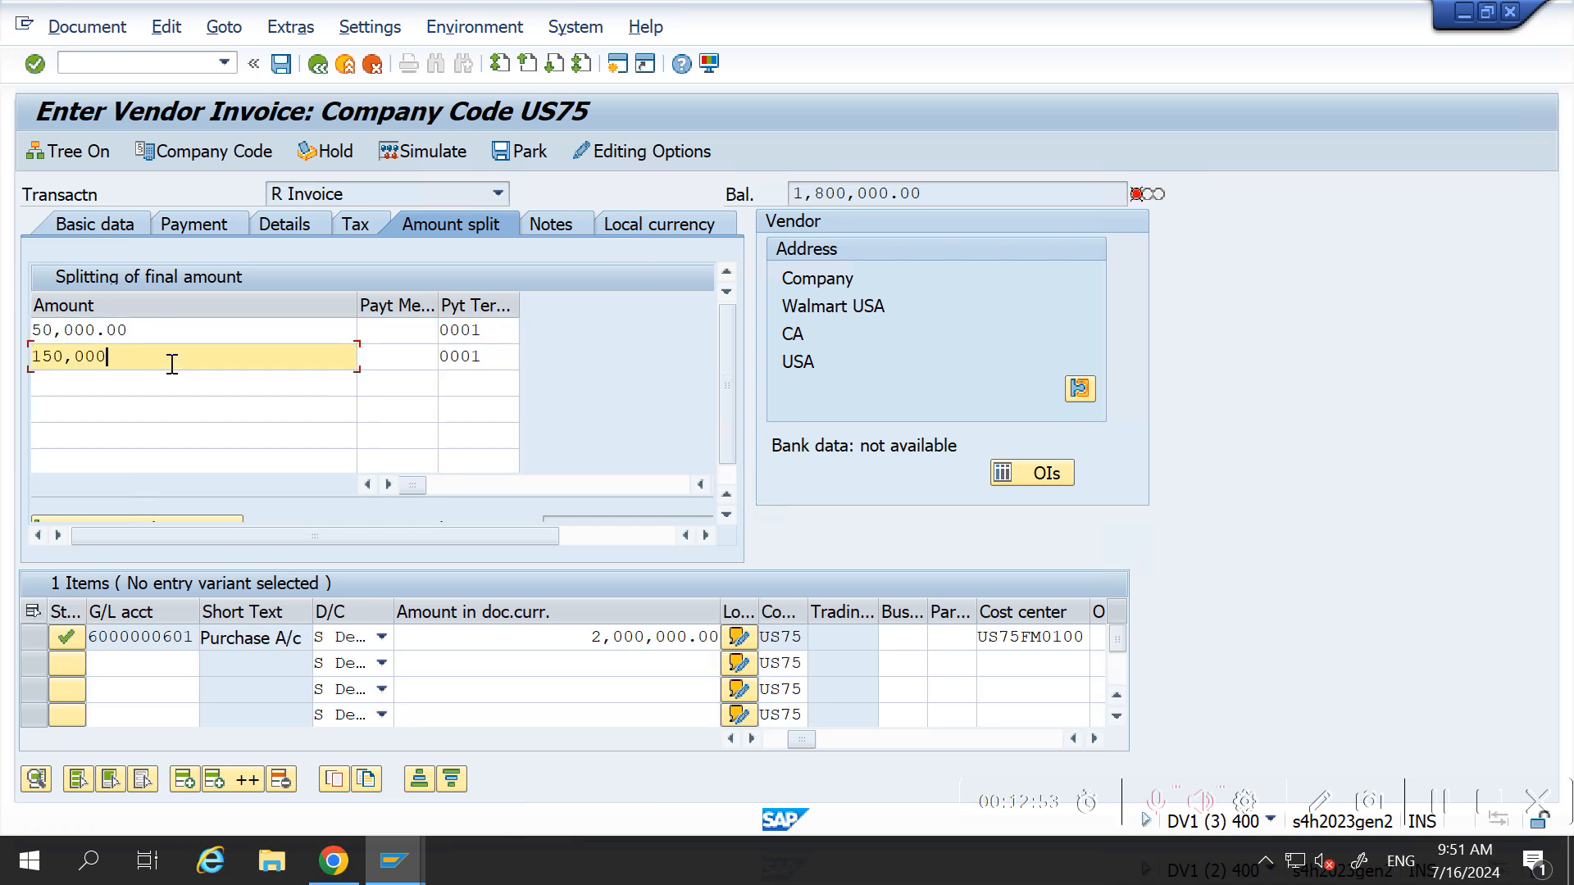
pyautogui.write('100000')
pyautogui.press('Tab')
pyautogui.press('Tab')
pyautogui.write('AZ30')
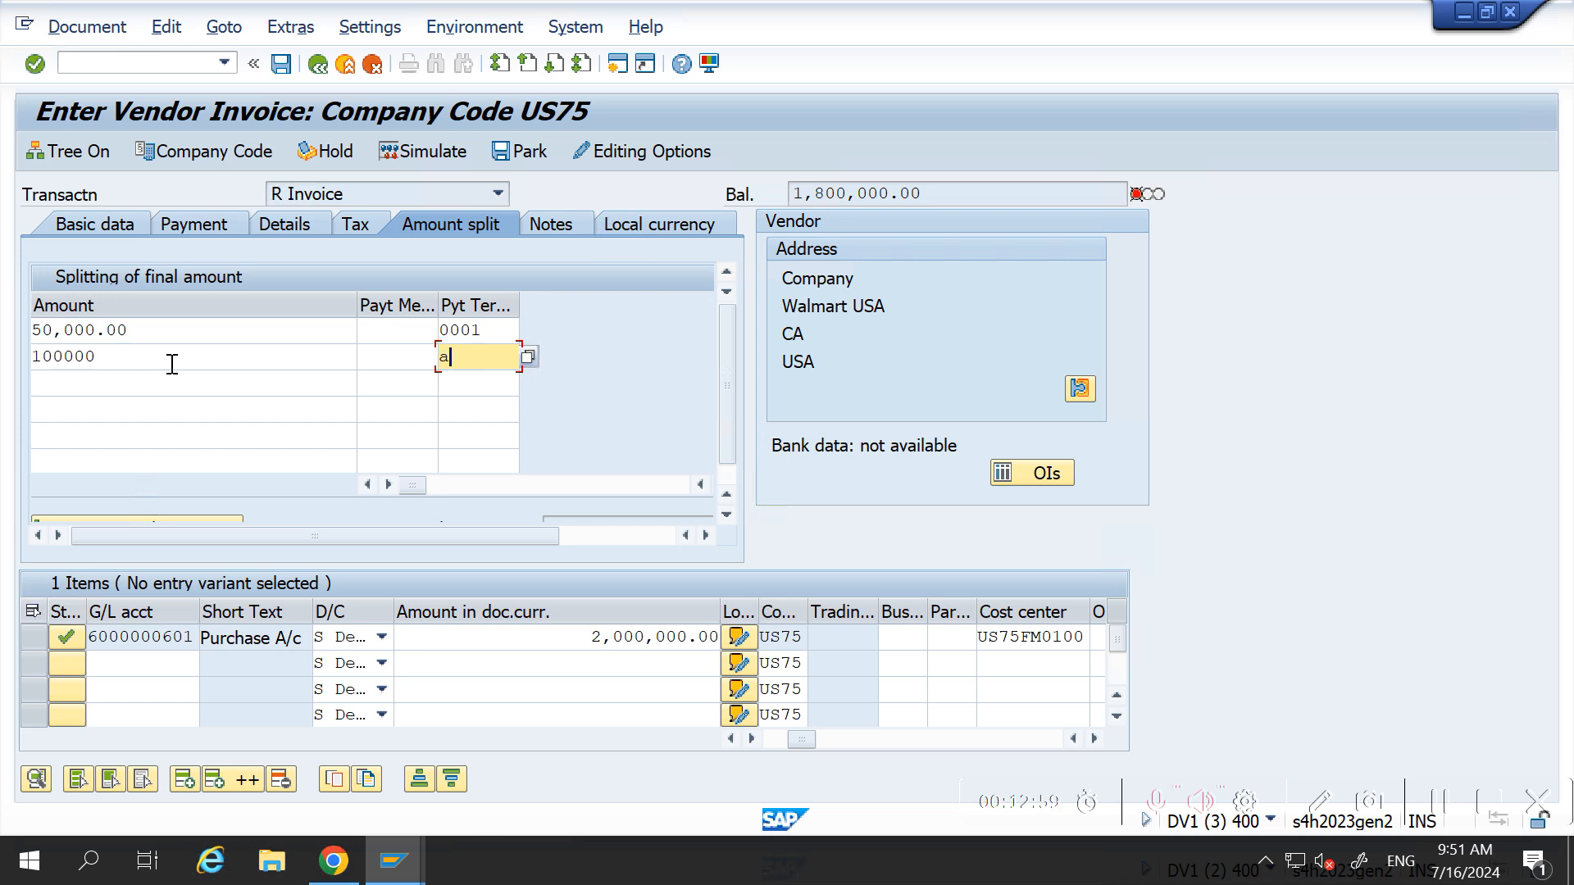
pyautogui.press('Return')
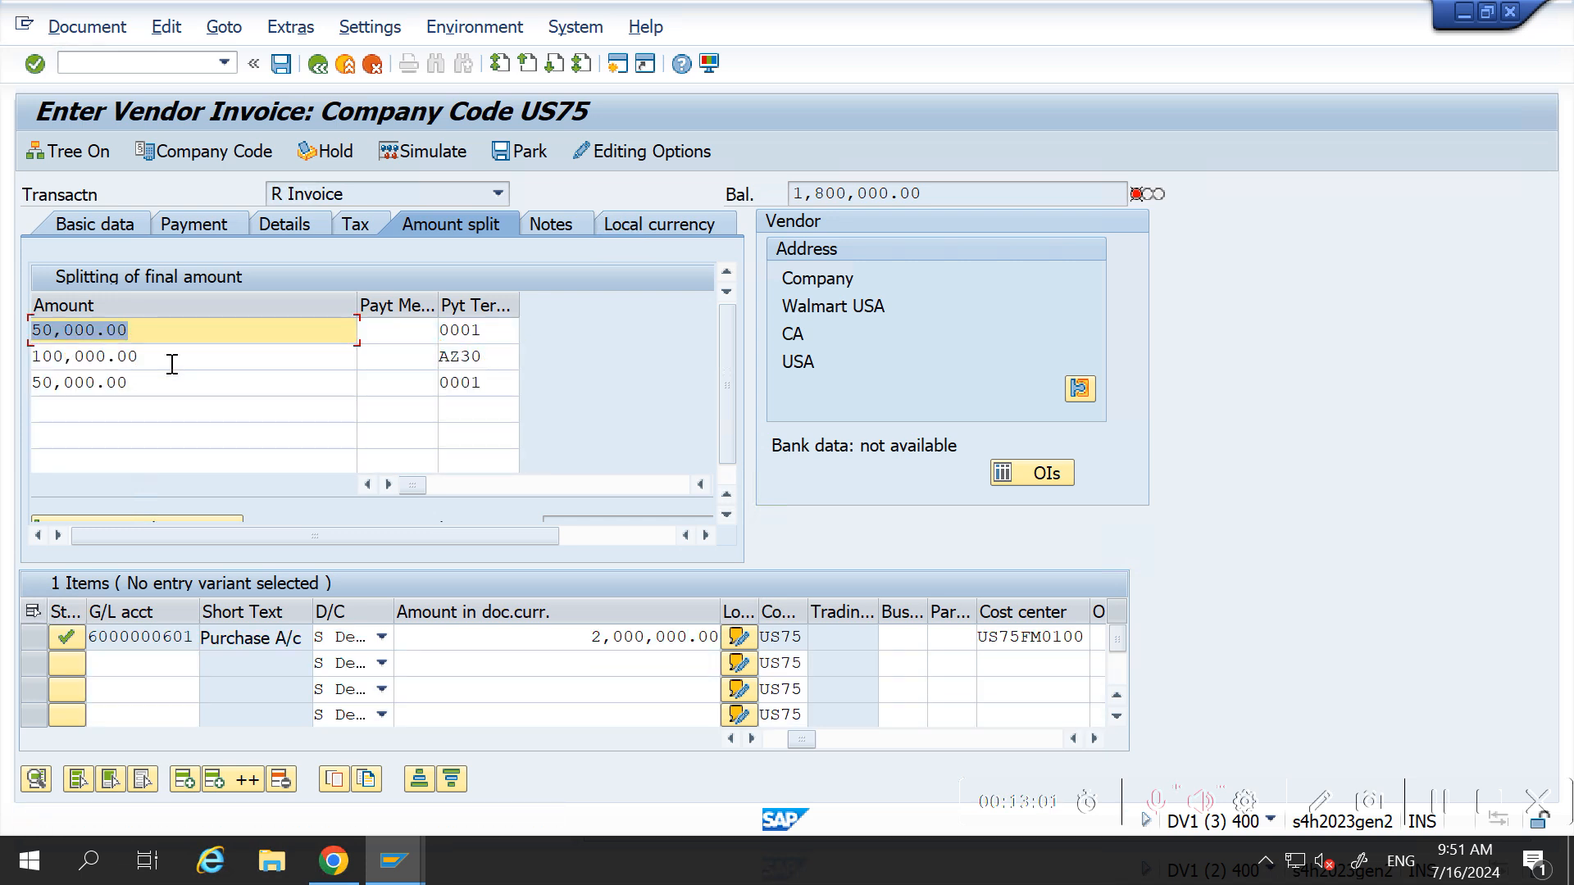
pyautogui.press('Return')
# Step: Set the third amount split line to 30,000 with payment terms AZ45
pyautogui.click(148, 382)
pyautogui.press('BackSpace')
pyautogui.press('BackSpace')
pyautogui.press('BackSpace')
pyautogui.press('BackSpace')
pyautogui.press('BackSpace')
pyautogui.press('BackSpace')
pyautogui.press('BackSpace')
pyautogui.press('BackSpace')
pyautogui.press('BackSpace')
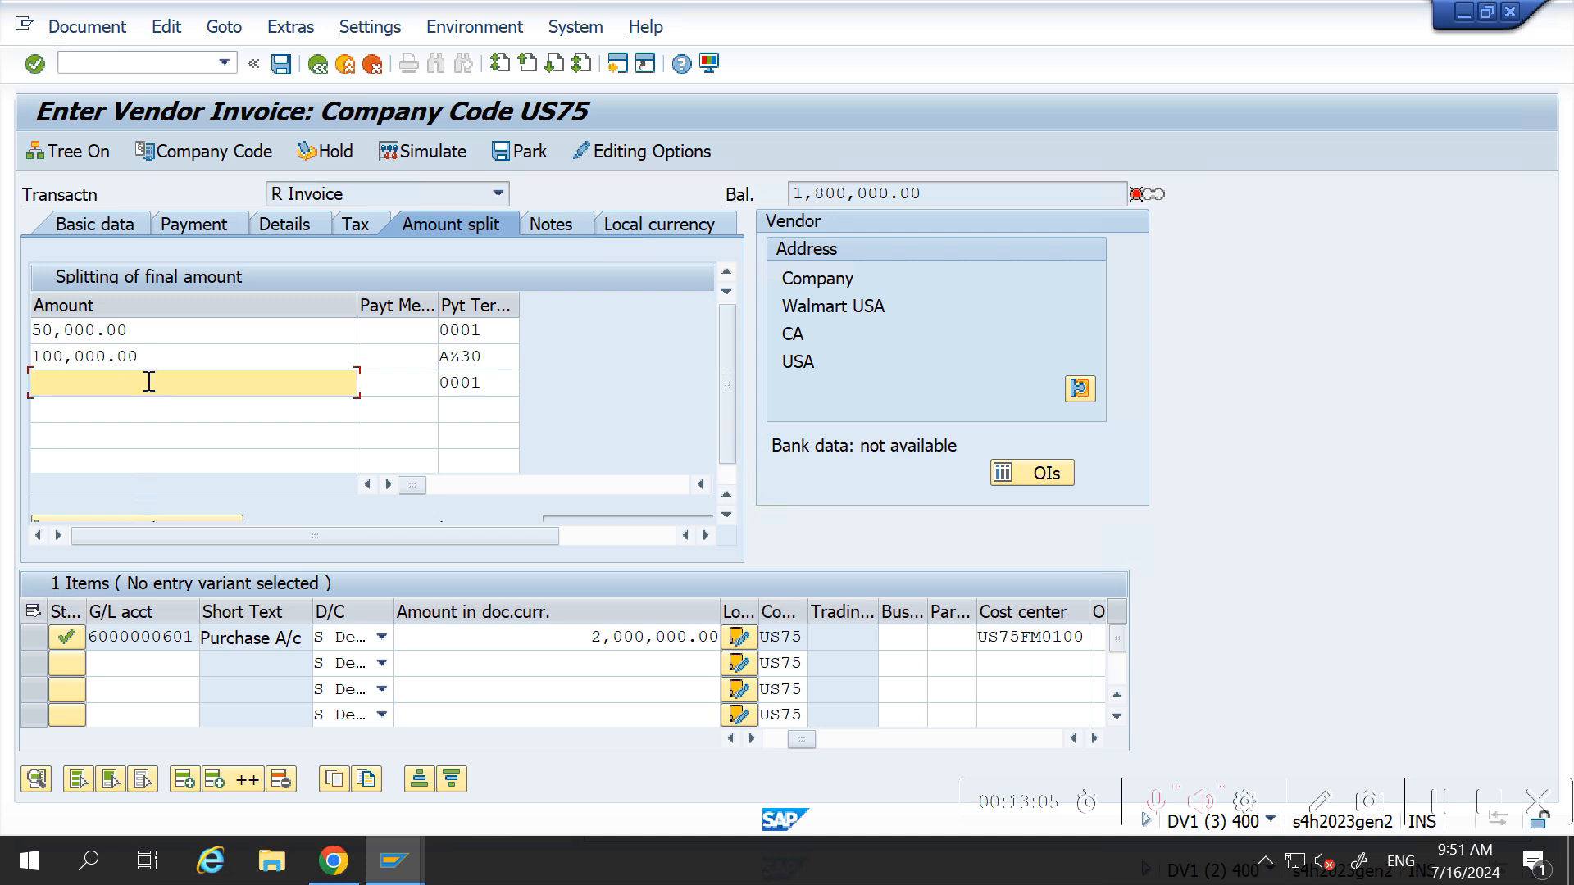
pyautogui.write('30000')
pyautogui.press('Tab')
pyautogui.press('Tab')
pyautogui.write('az45')
pyautogui.press('Return')
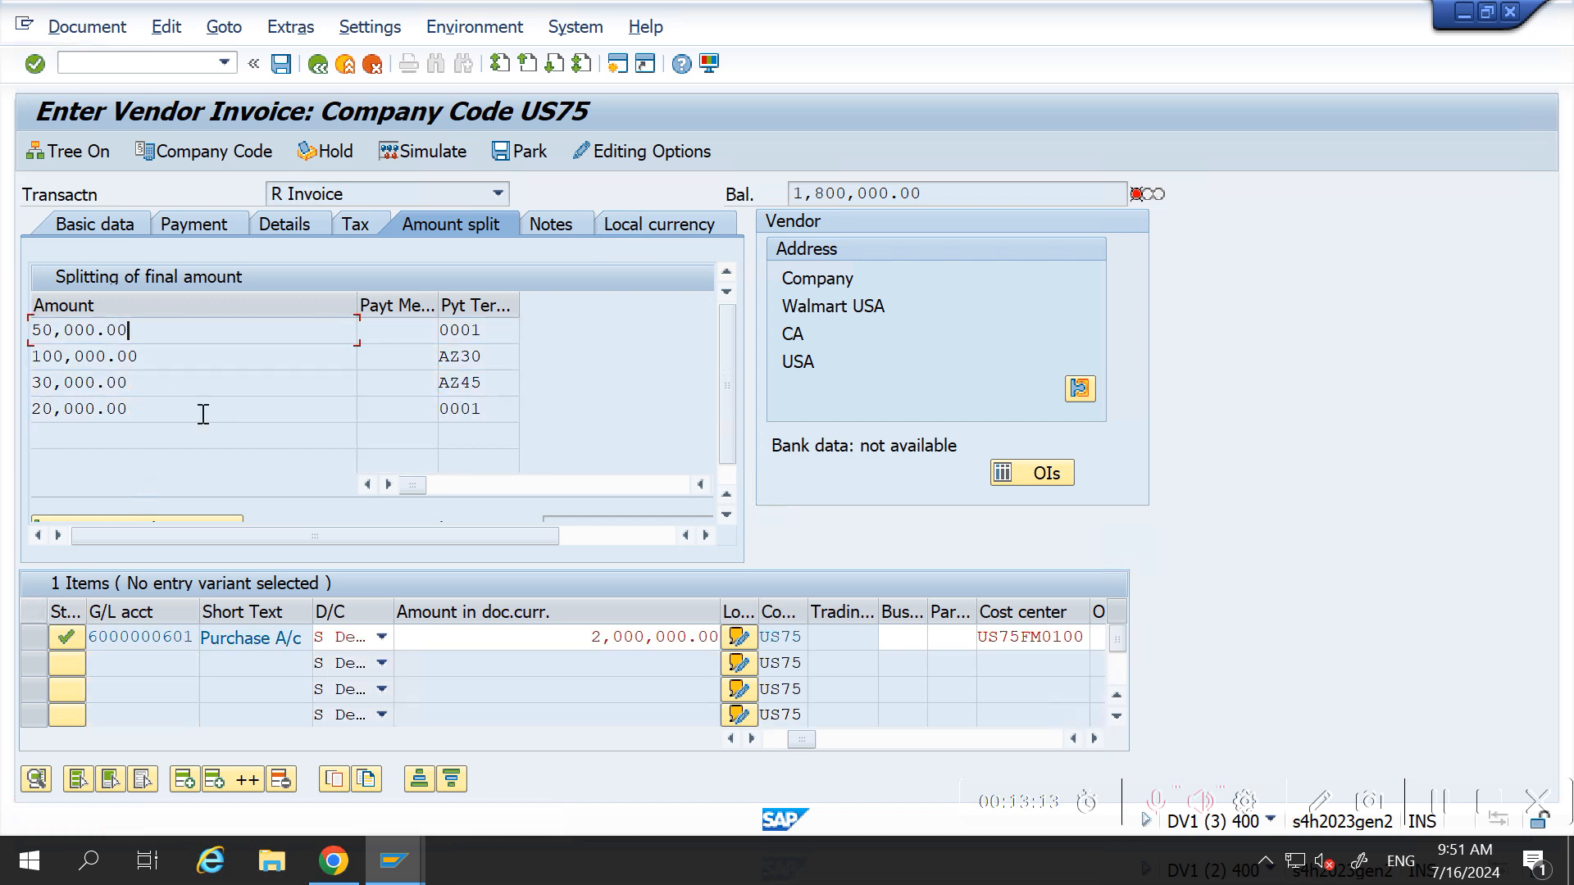
# Step: Set the payment terms of the fourth amount split line to AZ60
pyautogui.click(164, 413)
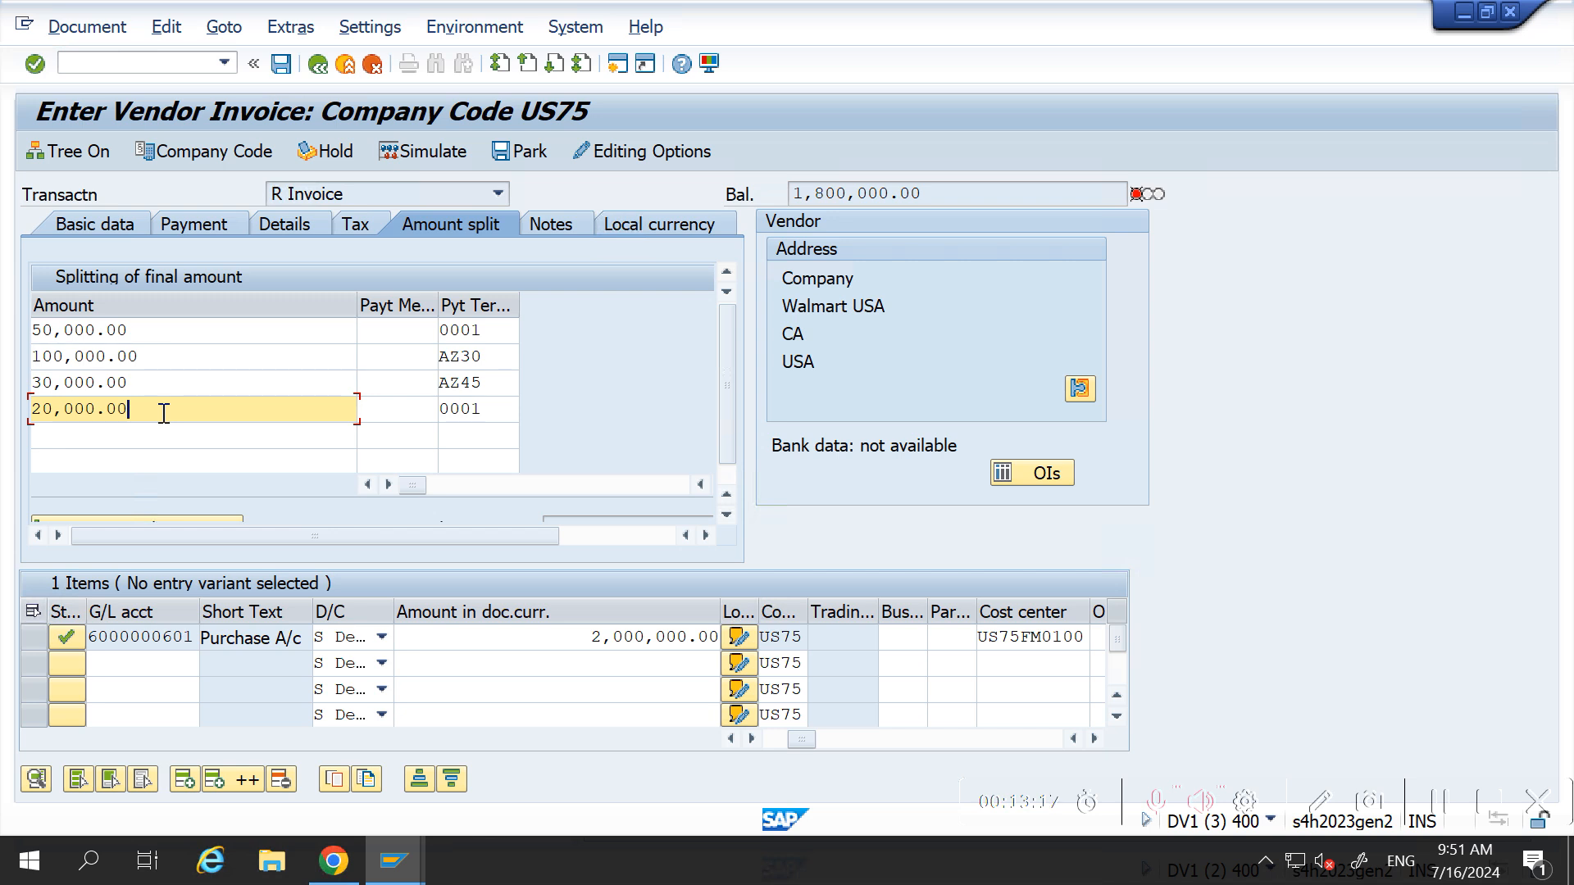
pyautogui.press('Tab')
pyautogui.press('Tab')
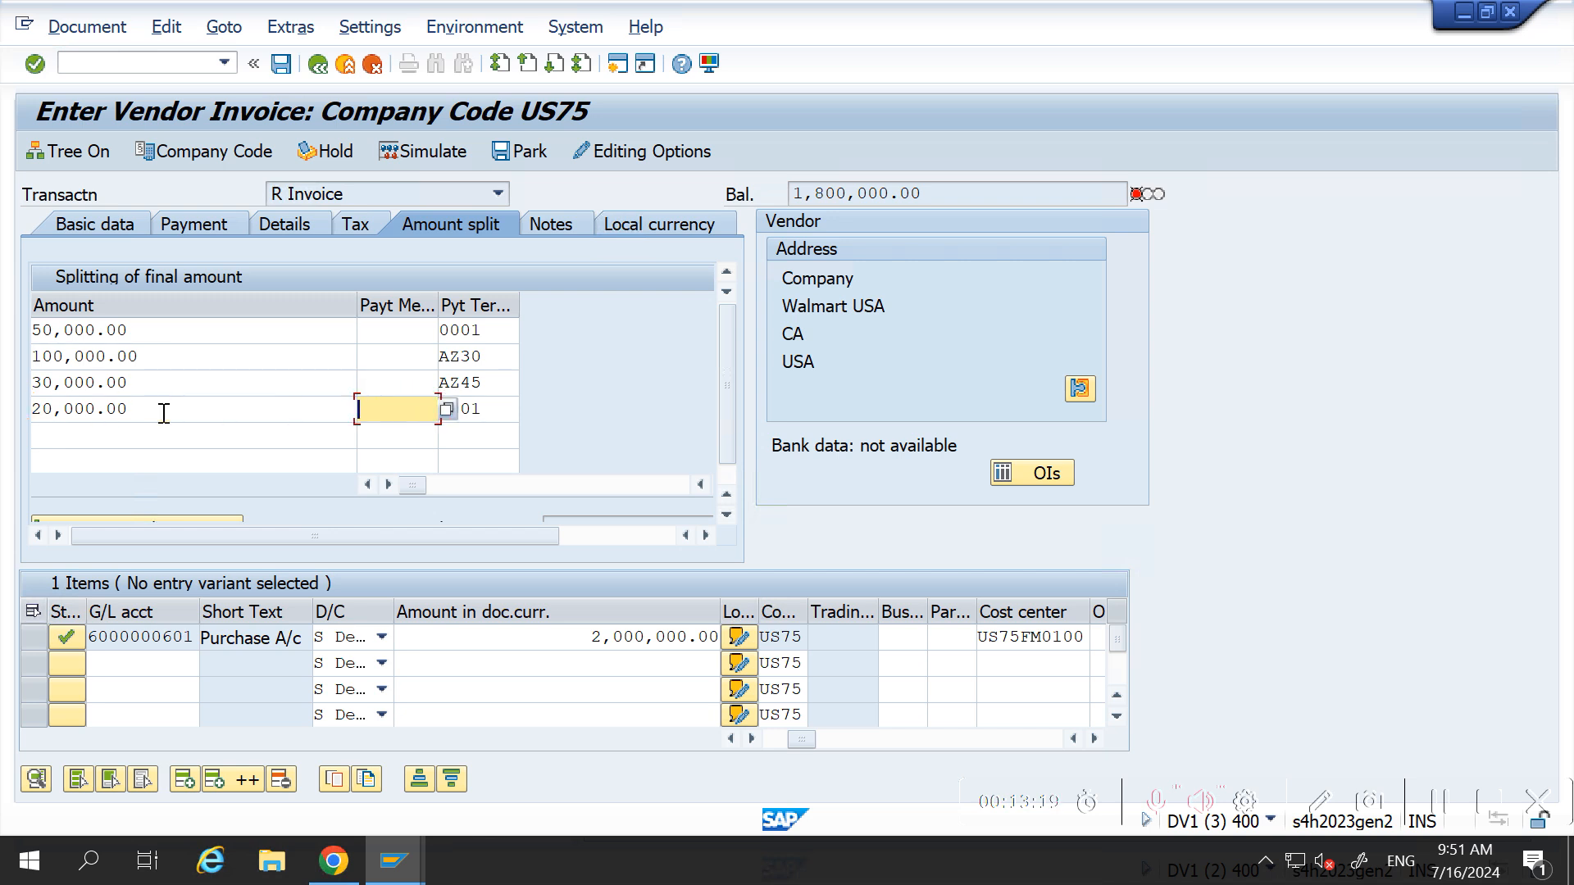
pyautogui.write('az')
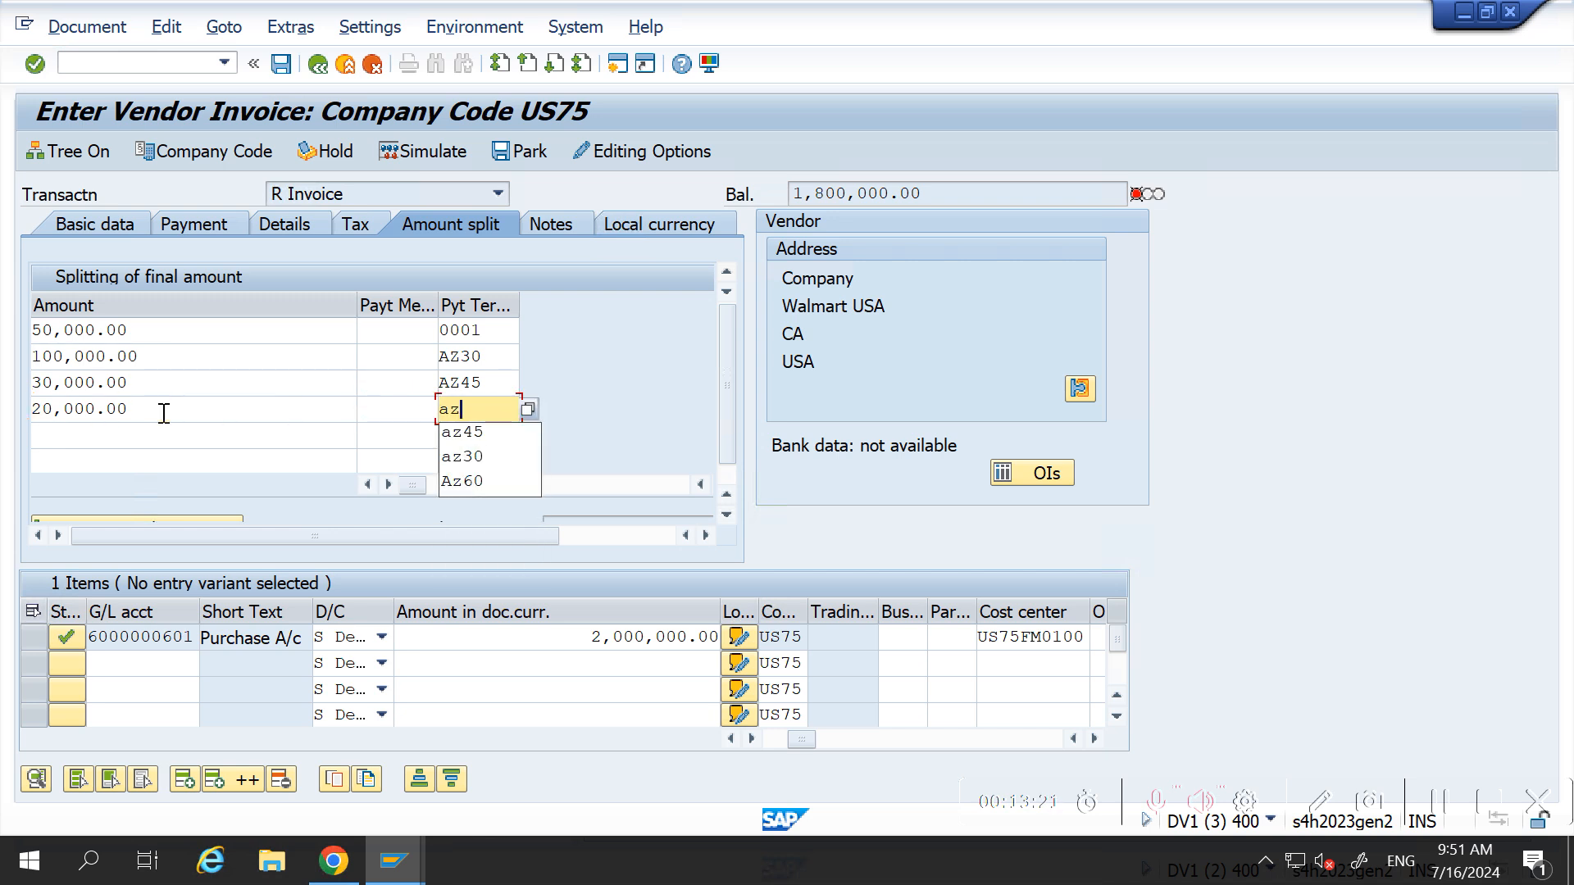
pyautogui.write('60')
pyautogui.press('Return')
pyautogui.press('Return')
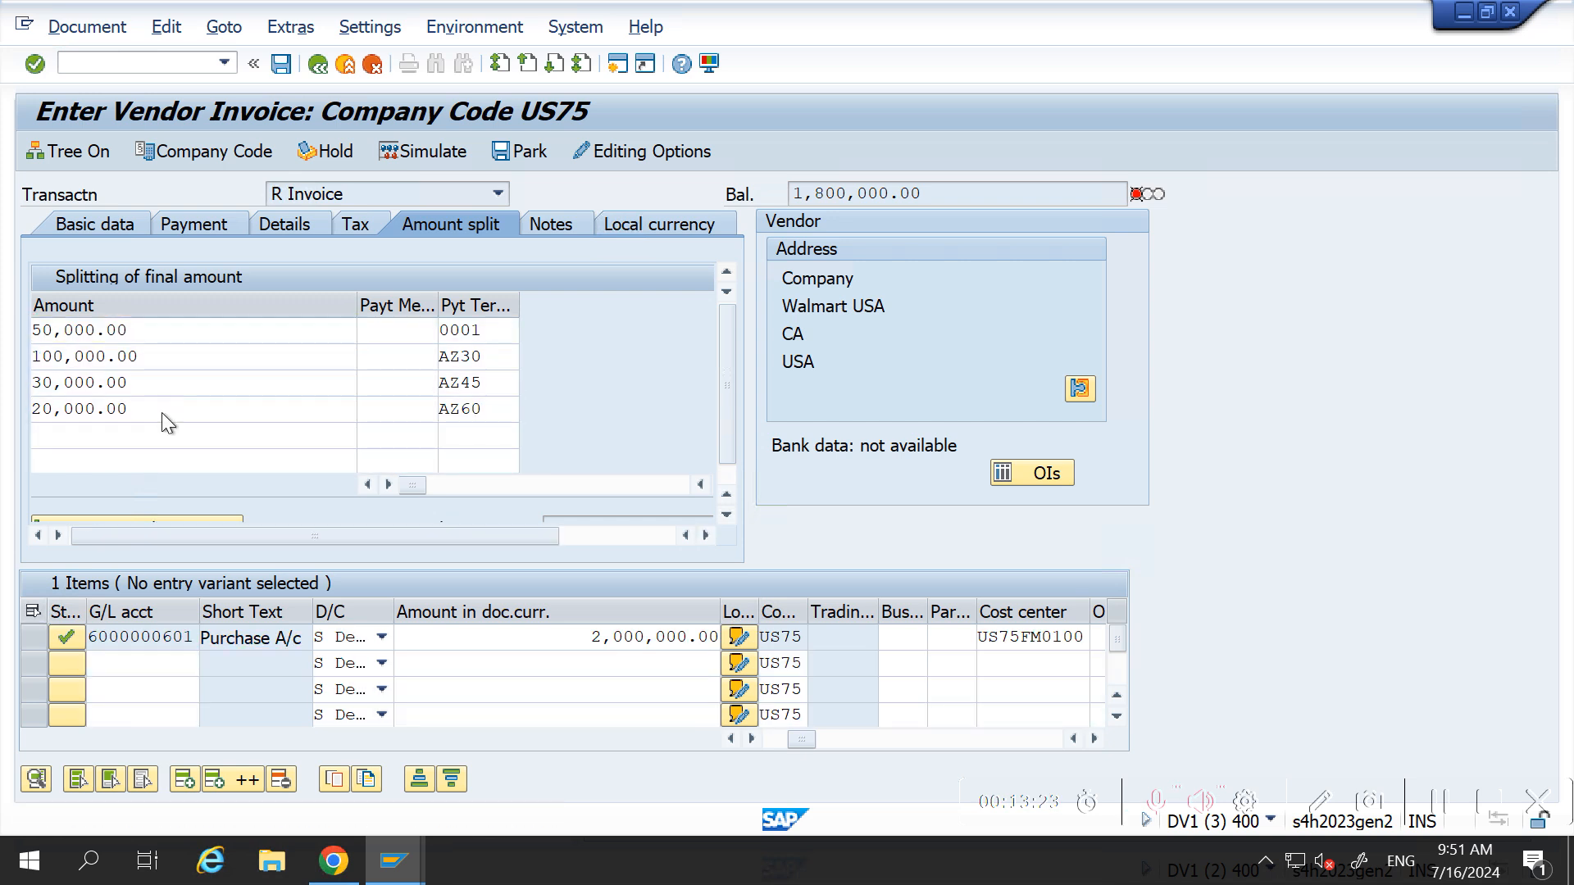
pyautogui.press('Return')
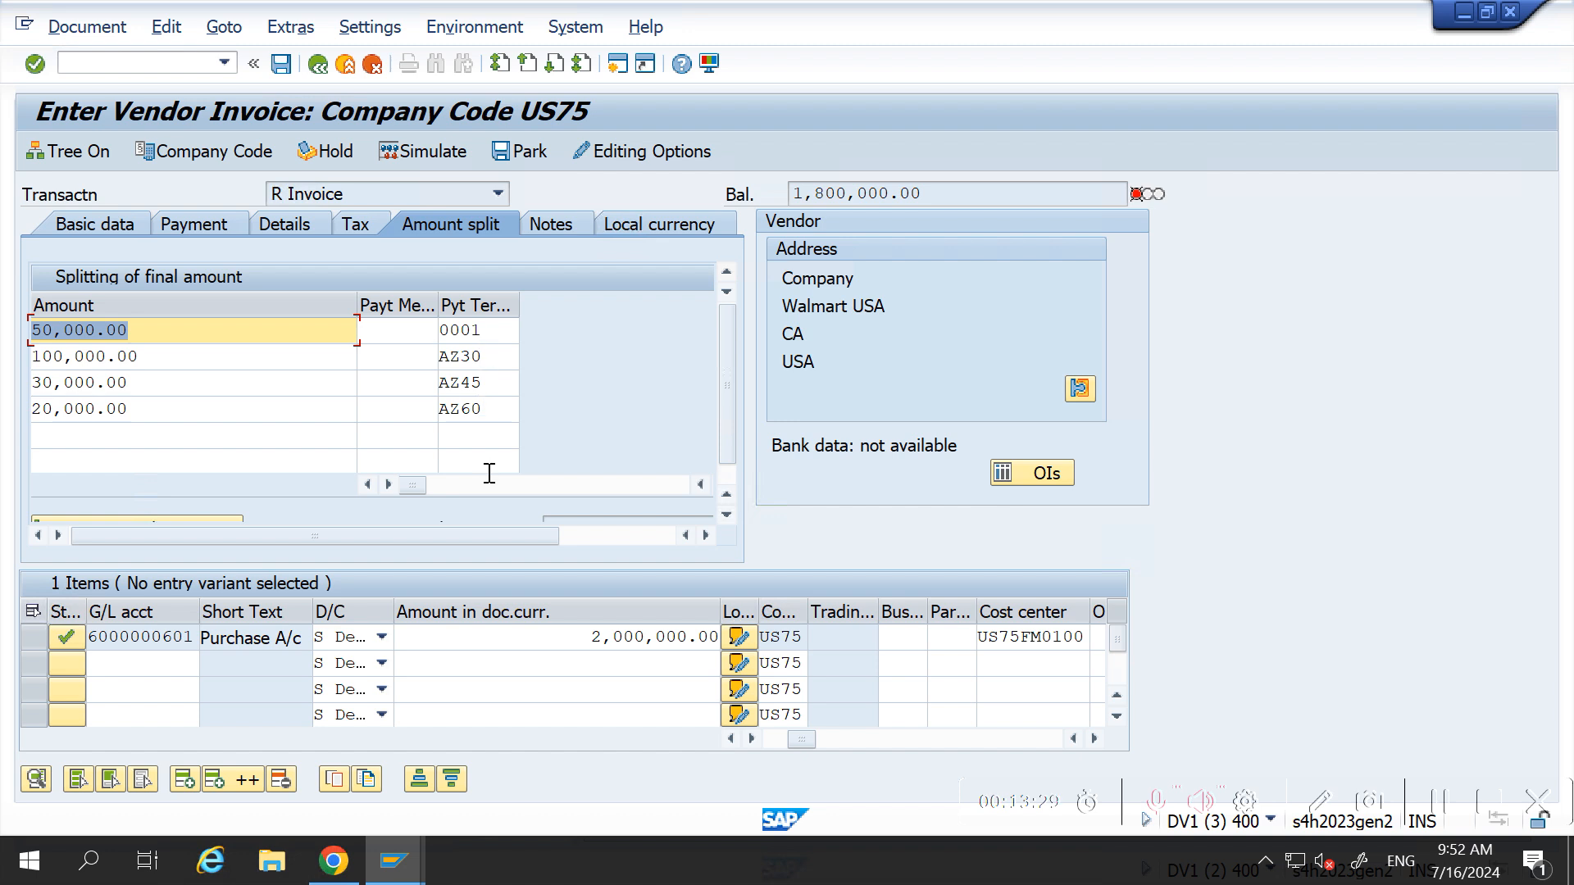
# Step: Set the Purchase A/c line item's amount in document currency to 200,000 and confirm the entry
pyautogui.click(710, 636)
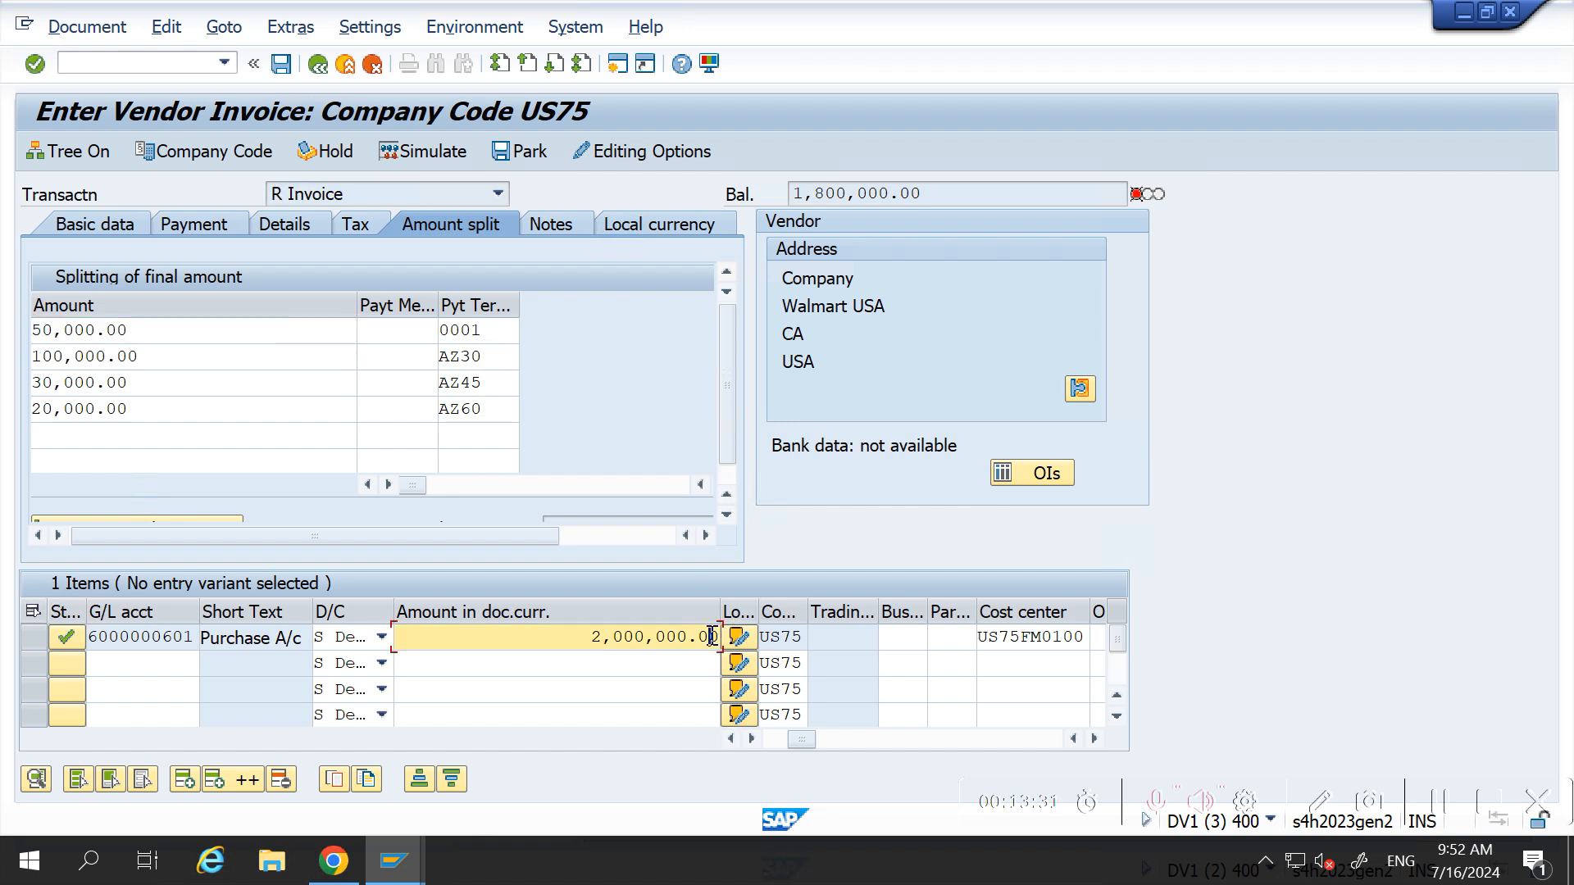
pyautogui.press('BackSpace')
pyautogui.press('BackSpace')
pyautogui.press('BackSpace')
pyautogui.press('BackSpace')
pyautogui.press('BackSpace')
pyautogui.press('BackSpace')
pyautogui.press('BackSpace')
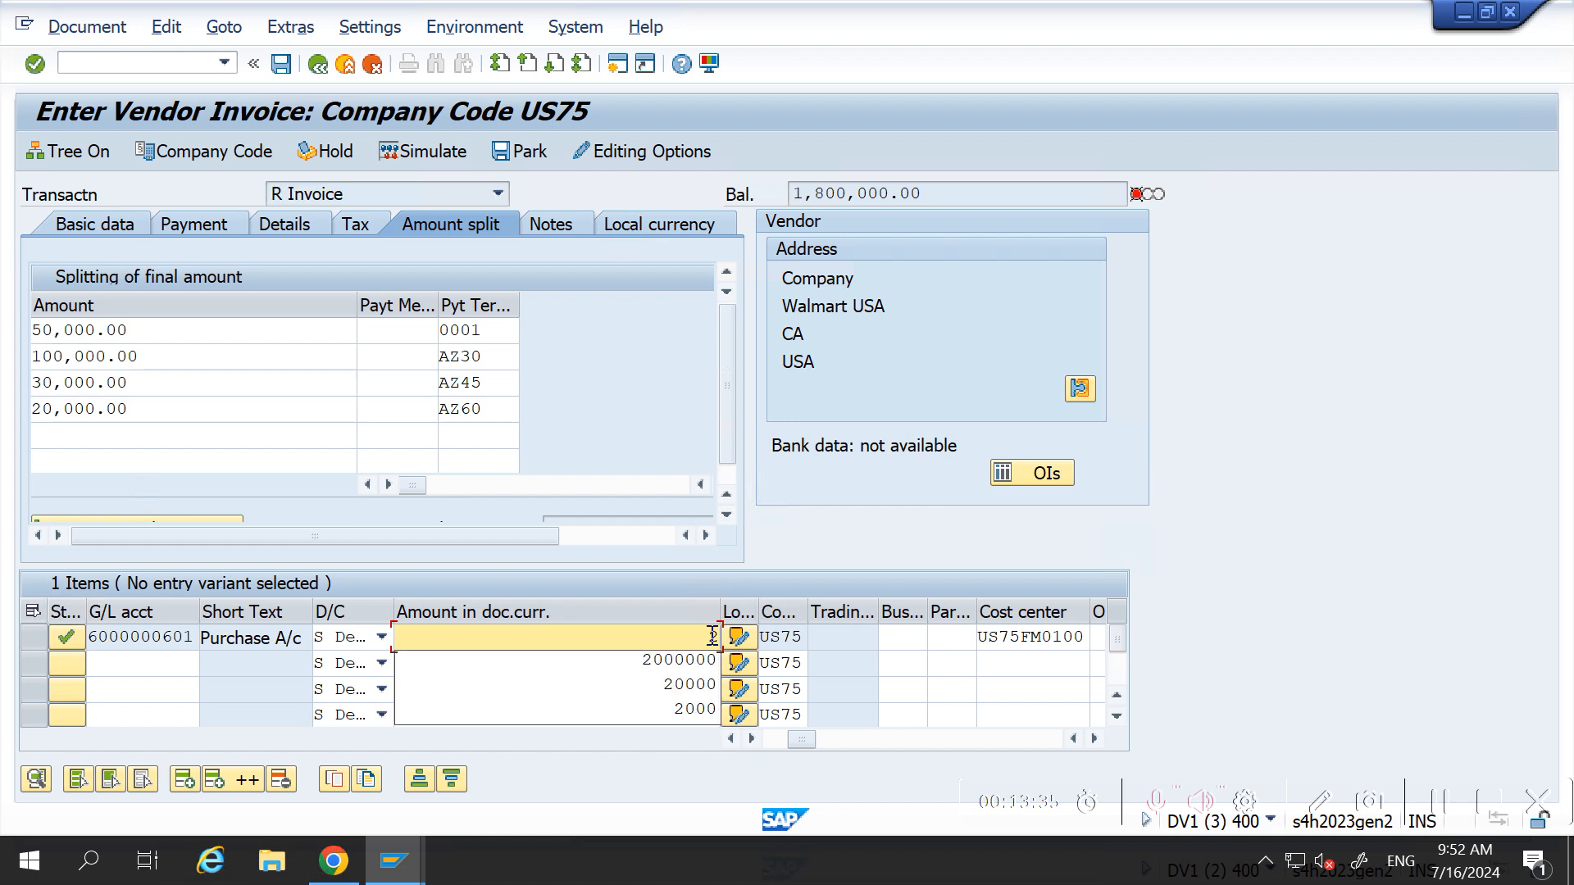
pyautogui.write('0000')
pyautogui.press('Return')
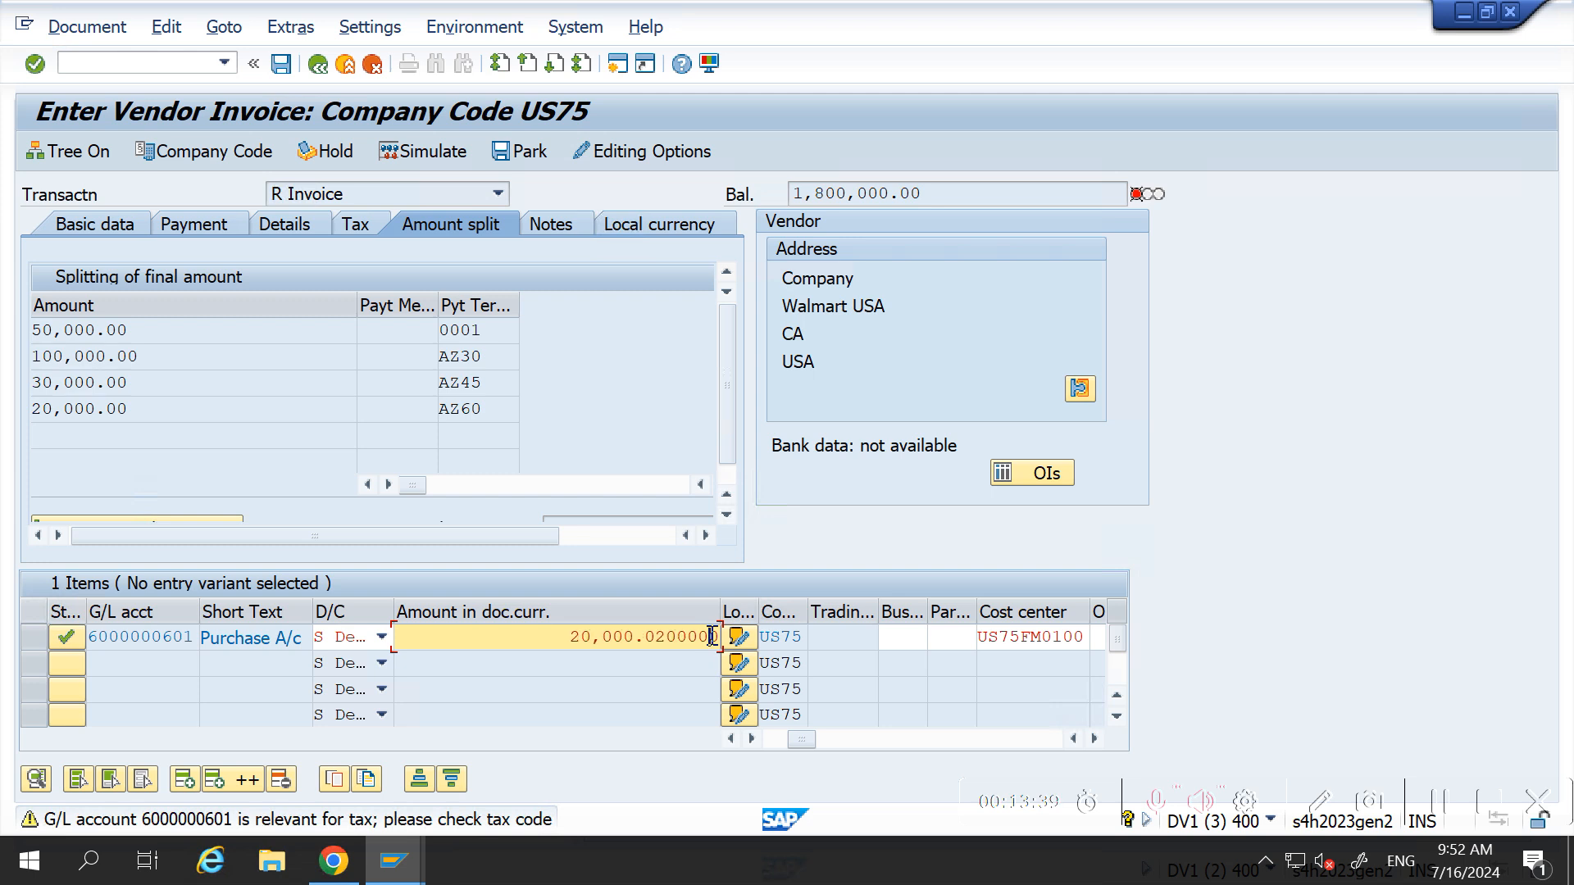
pyautogui.press('BackSpace')
pyautogui.press('BackSpace')
pyautogui.press('BackSpace')
pyautogui.press('BackSpace')
pyautogui.press('BackSpace')
pyautogui.press('BackSpace')
pyautogui.press('BackSpace')
pyautogui.write('00')
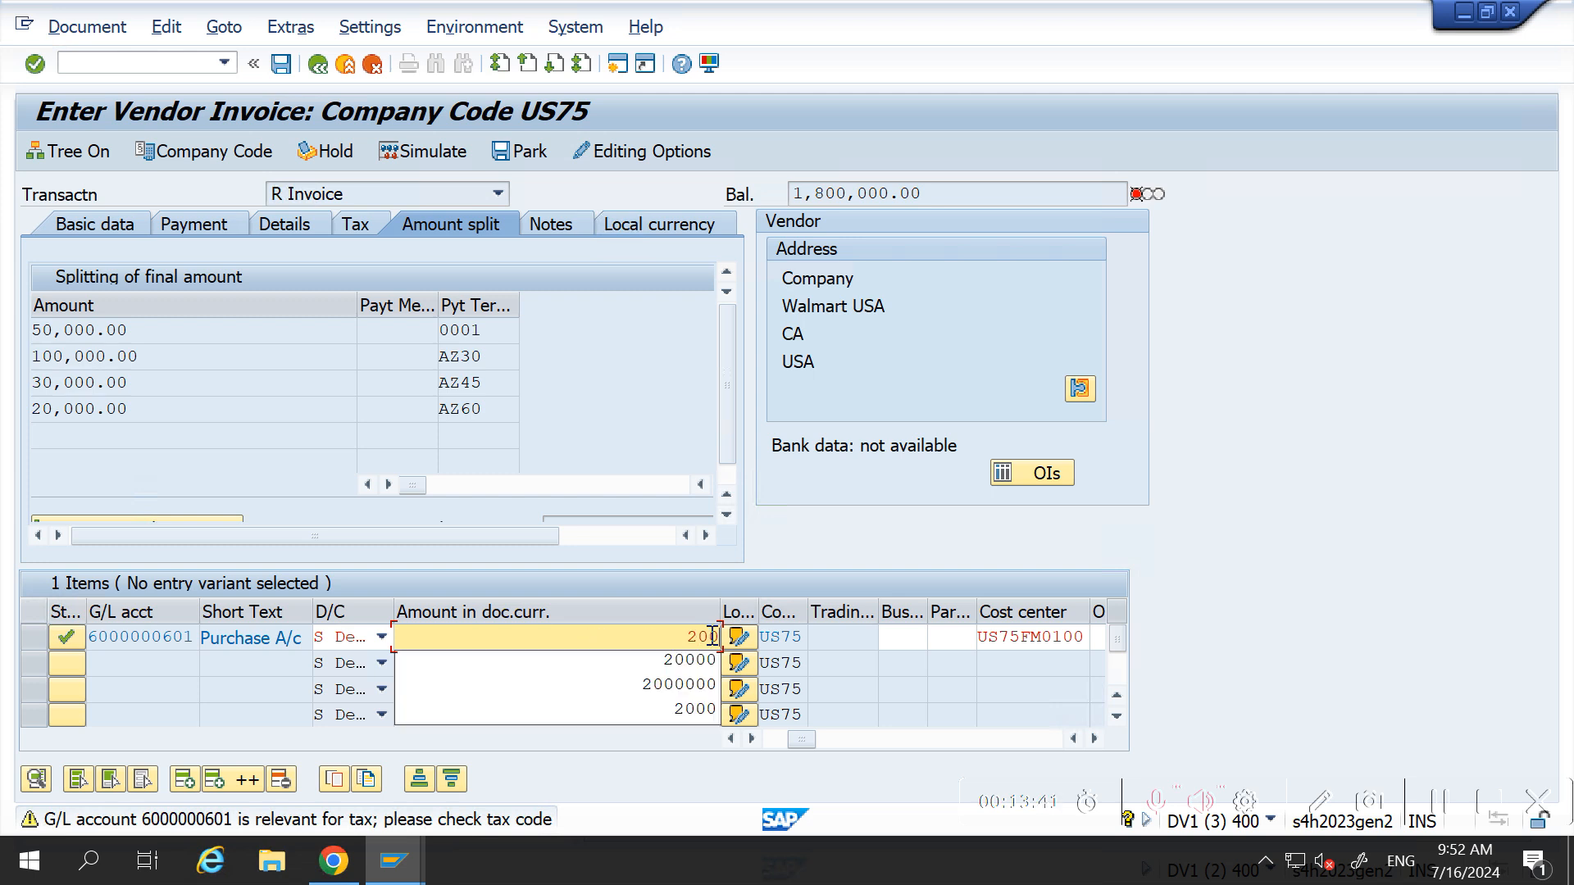
pyautogui.press('BackSpace')
pyautogui.press('BackSpace')
pyautogui.press('BackSpace')
pyautogui.write('200000')
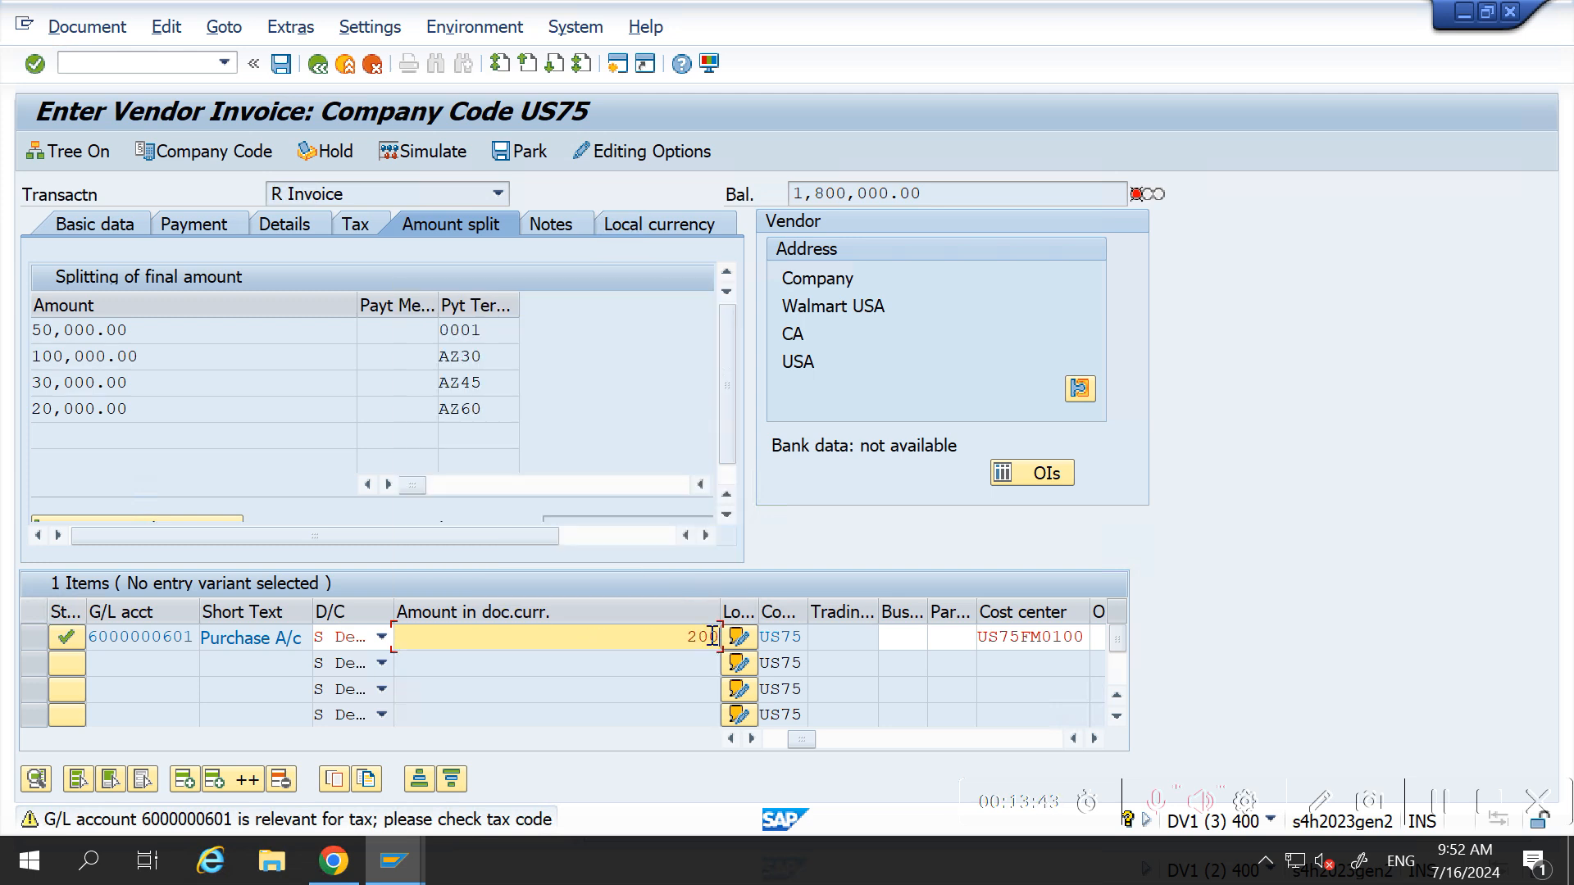
pyautogui.press('Return')
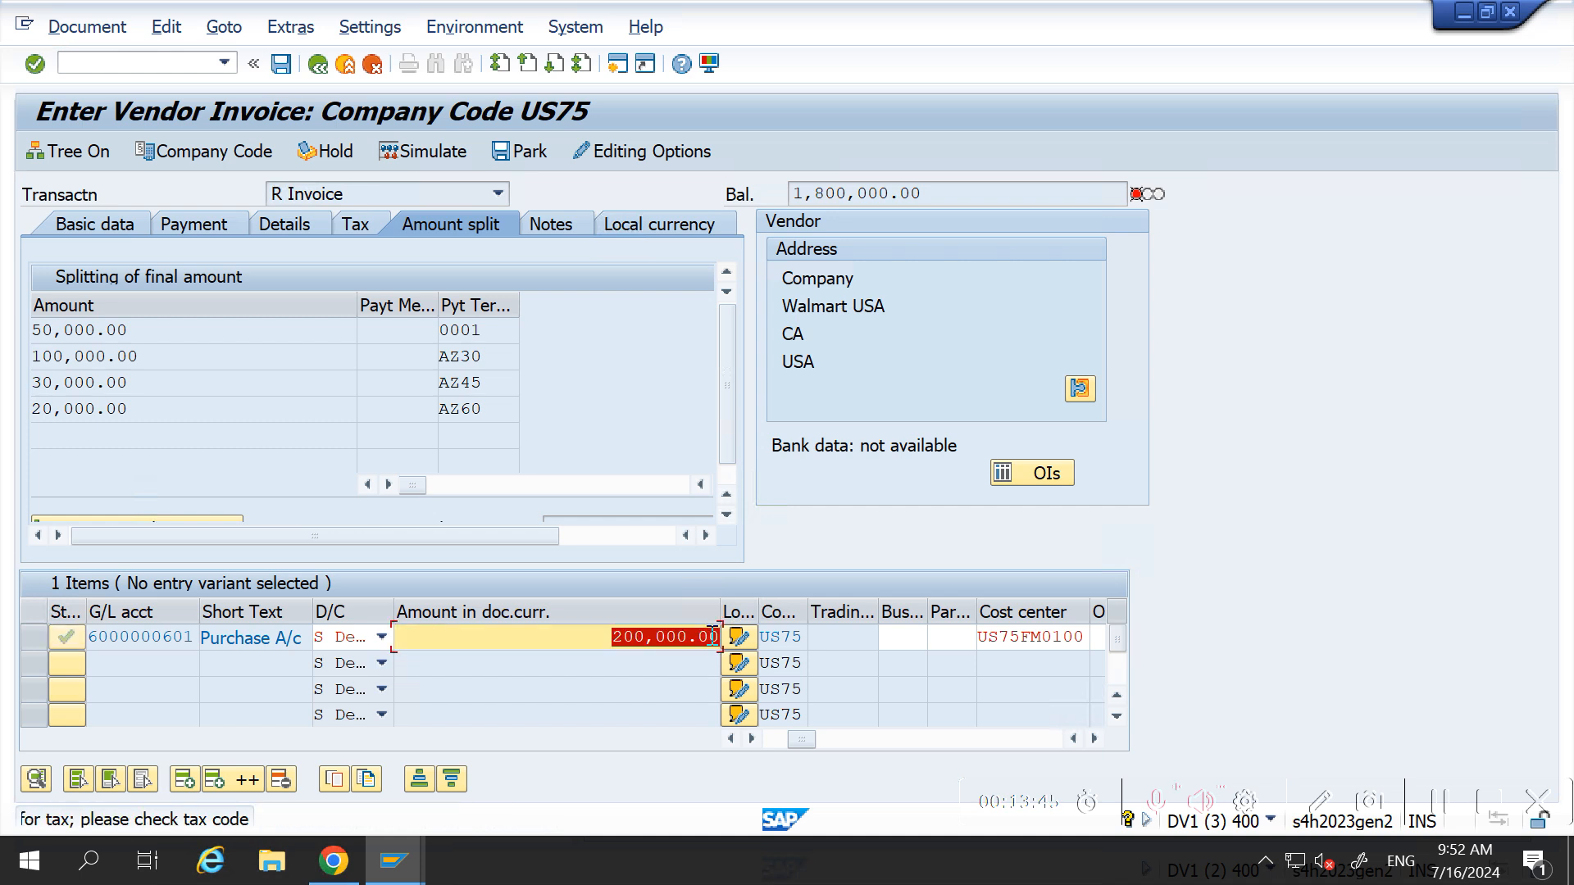
pyautogui.press('Return')
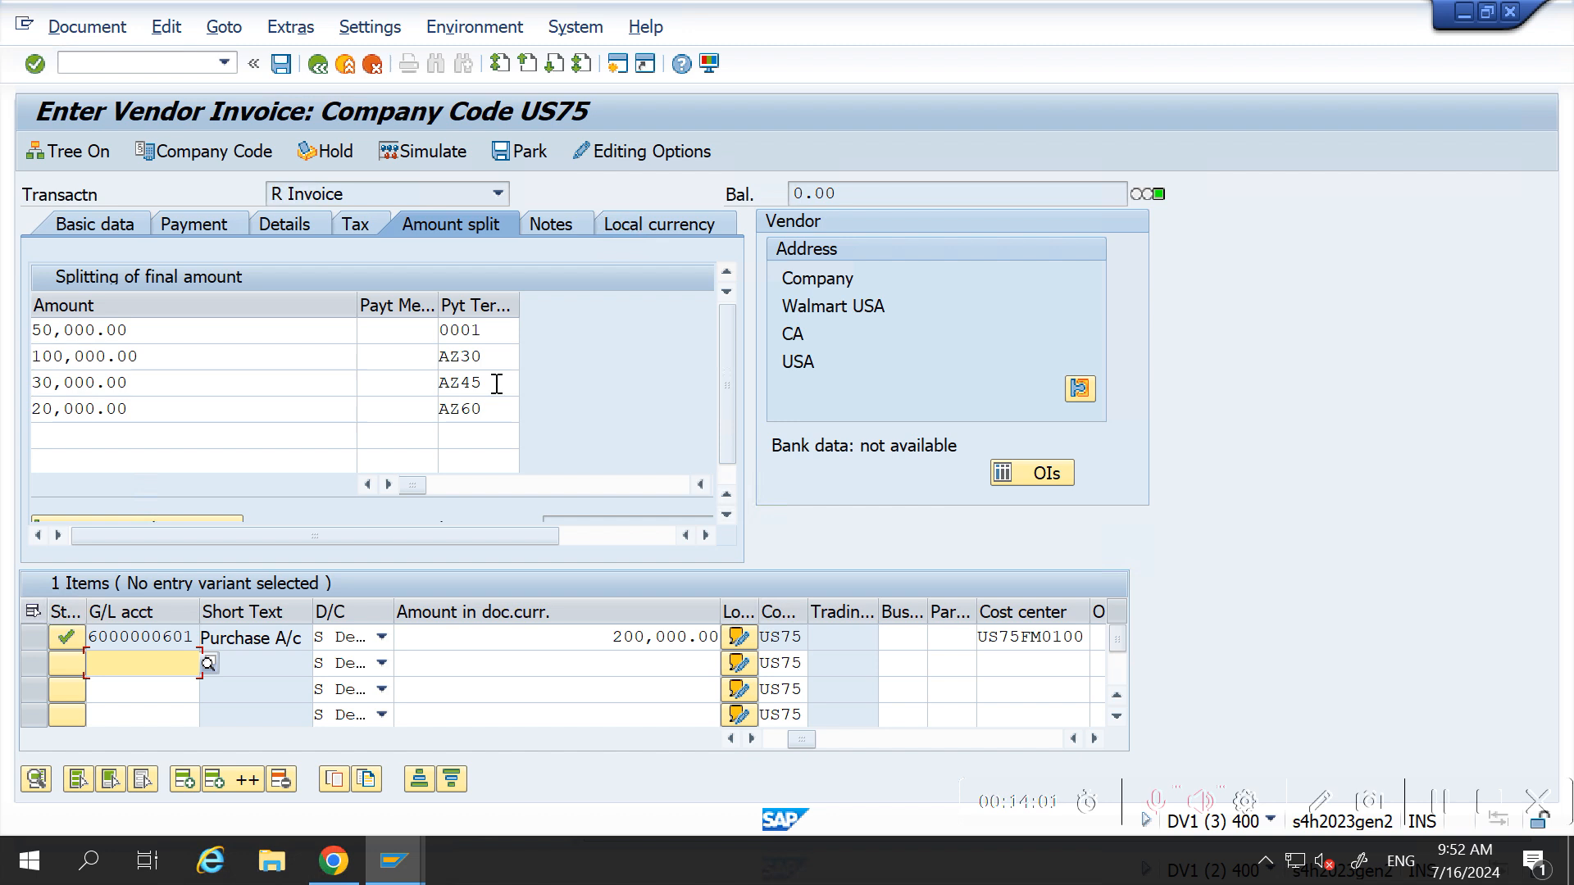
# Step: Simulate the vendor invoice to check its line items in the document overview, and return to invoice entry
pyautogui.click(112, 229)
pyautogui.click(111, 229)
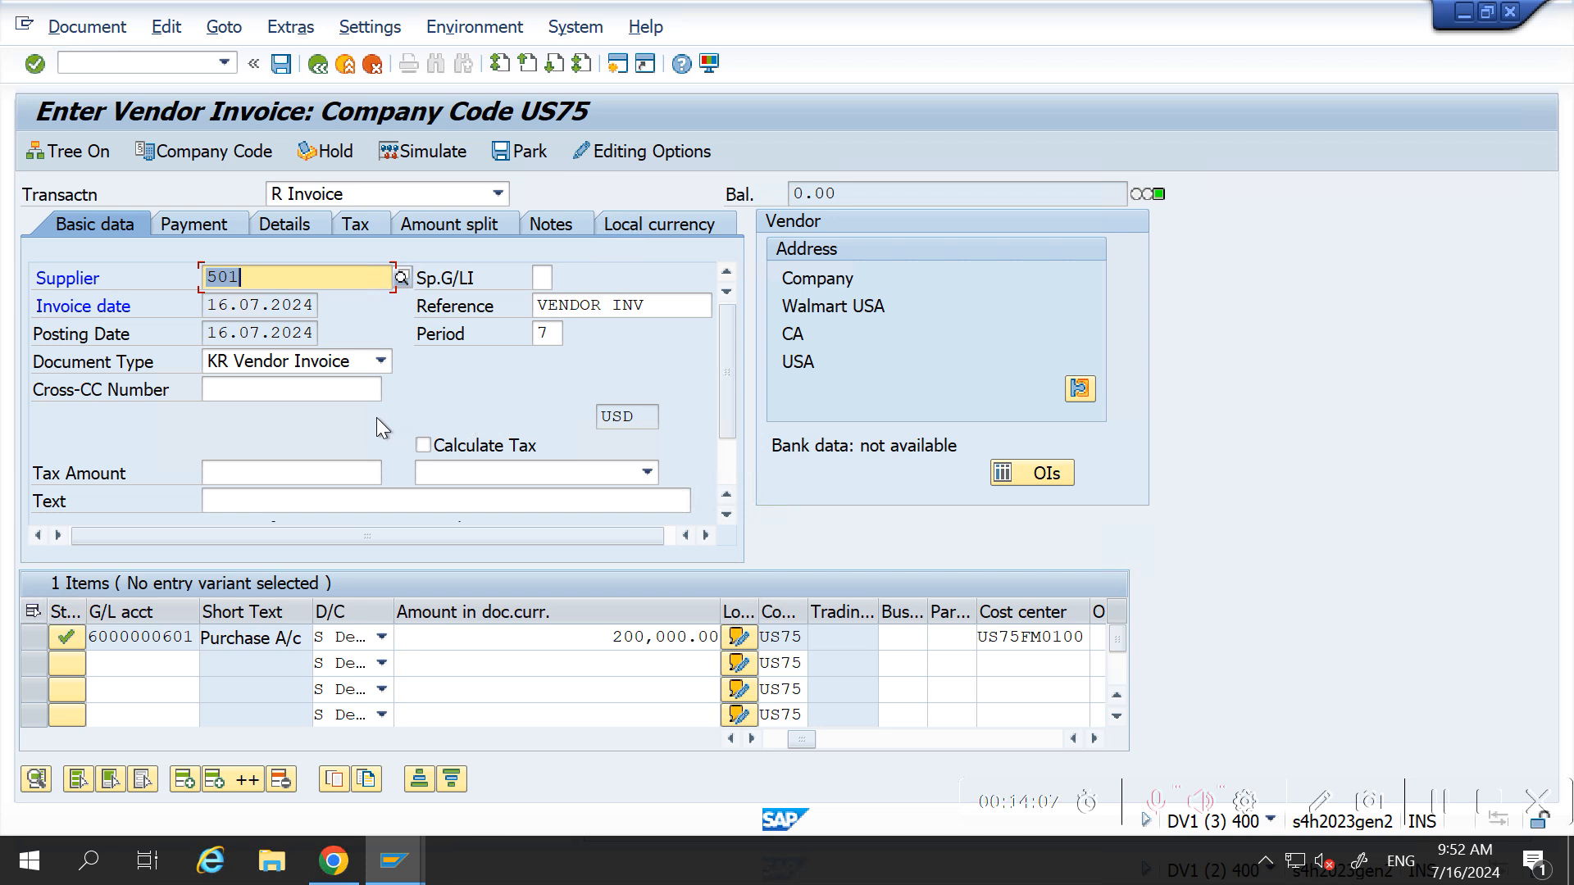
pyautogui.moveTo(725, 344); pyautogui.dragTo(718, 308)
pyautogui.click(86, 27)
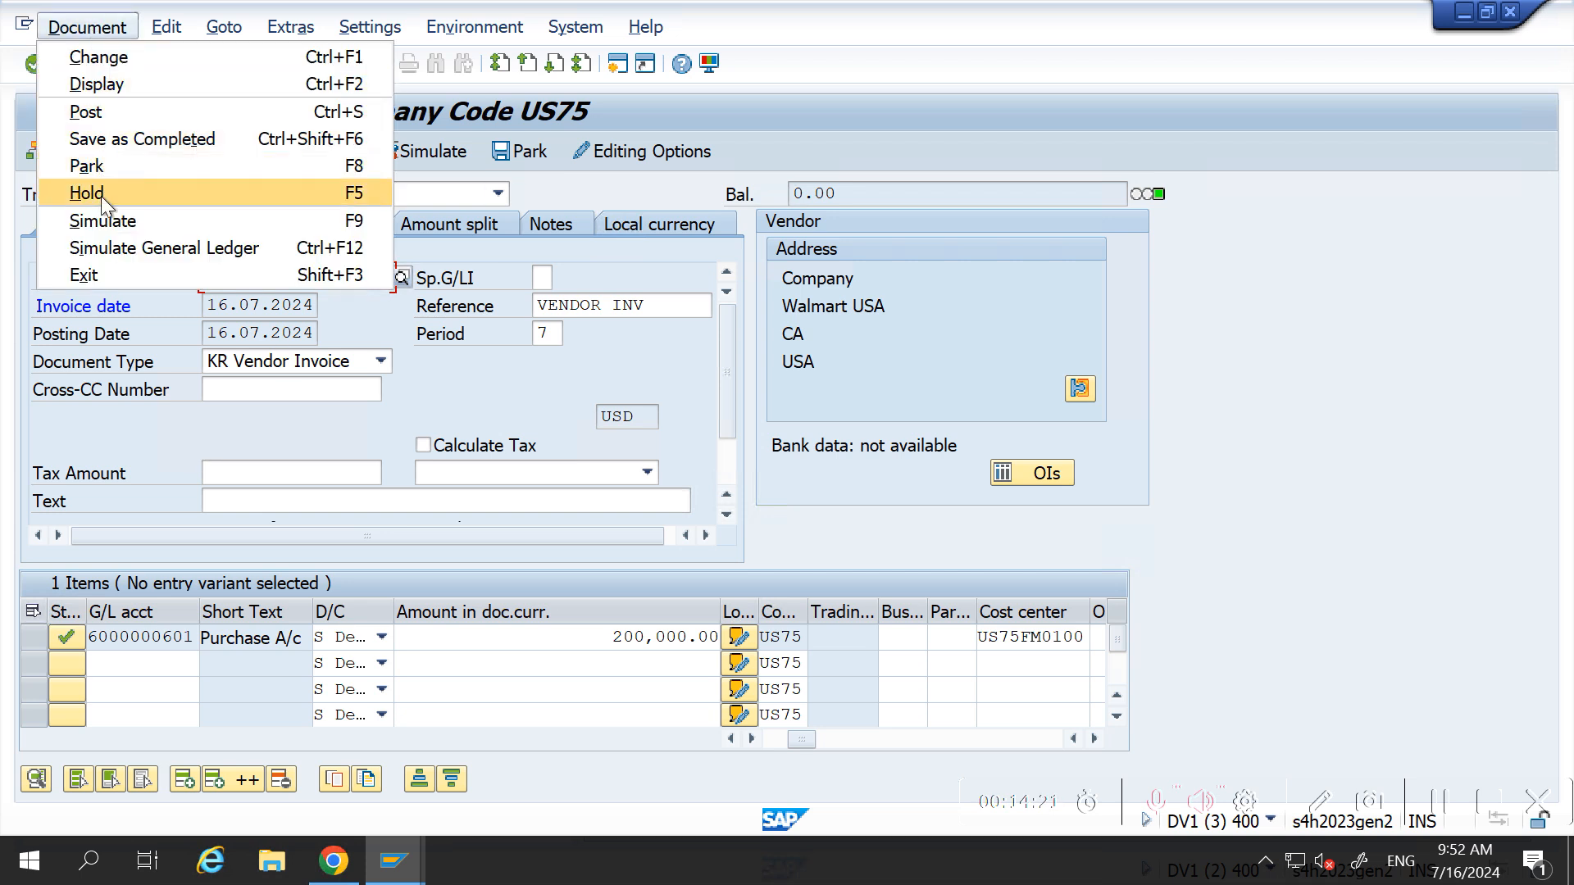
pyautogui.click(86, 220)
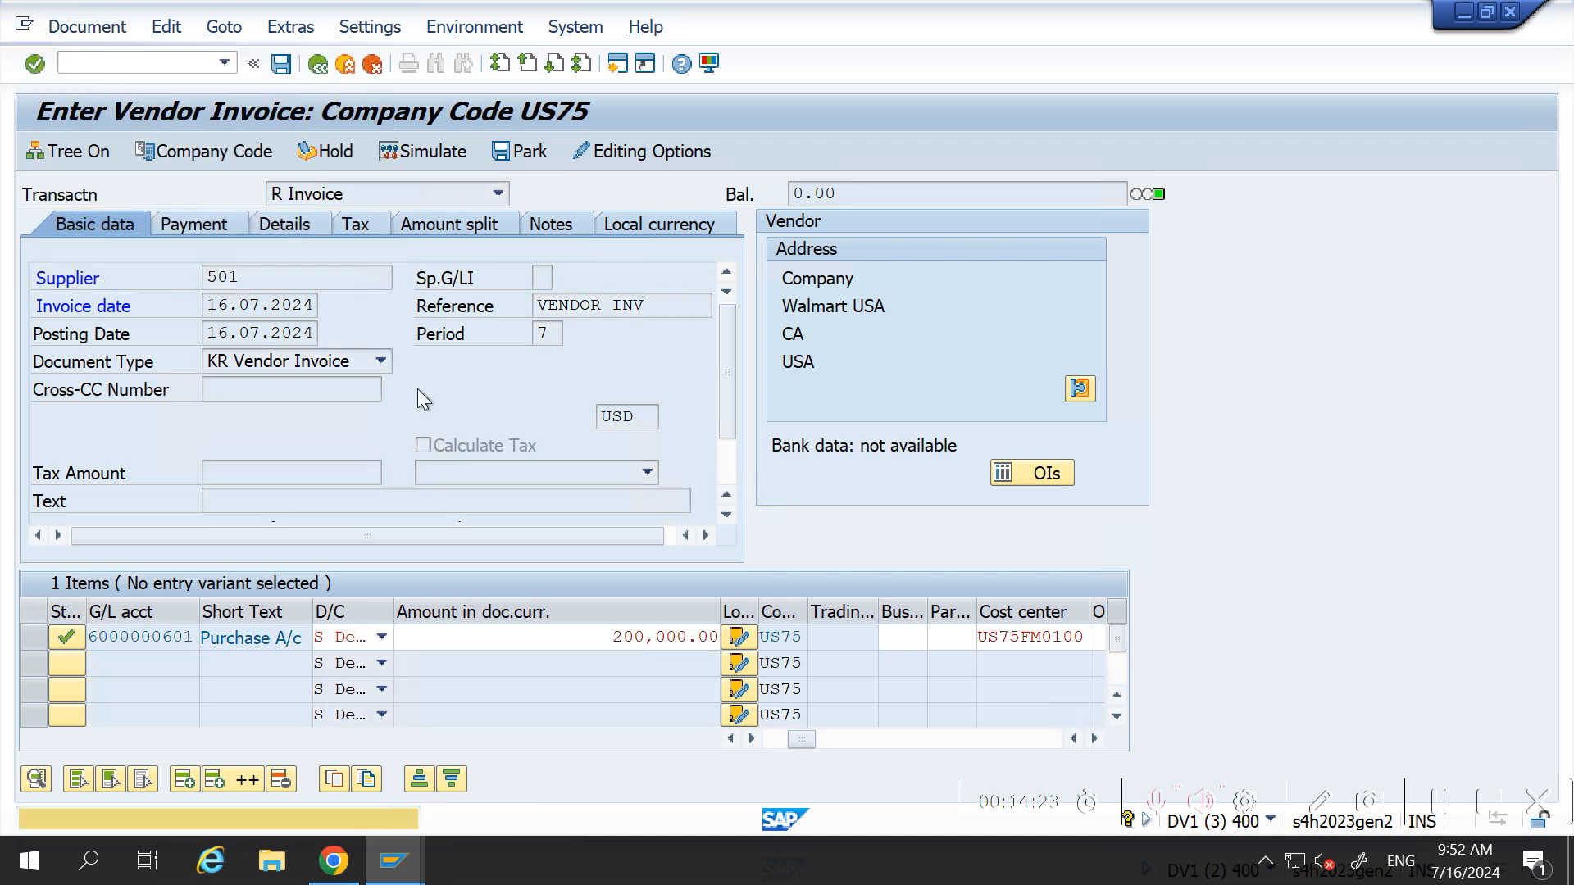
pyautogui.press('Return')
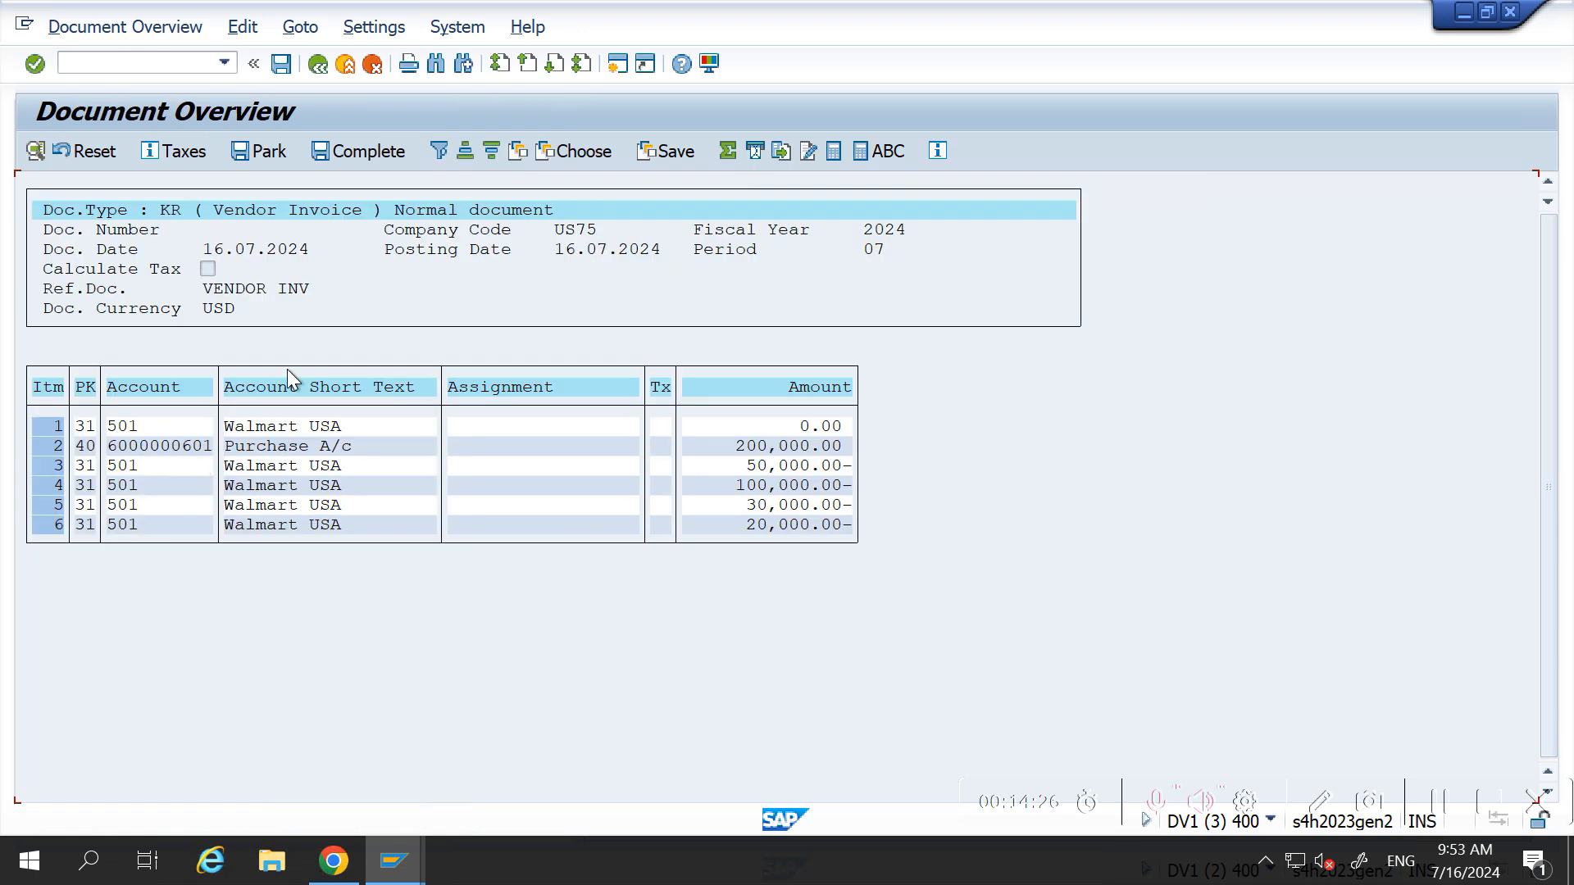
pyautogui.click(318, 64)
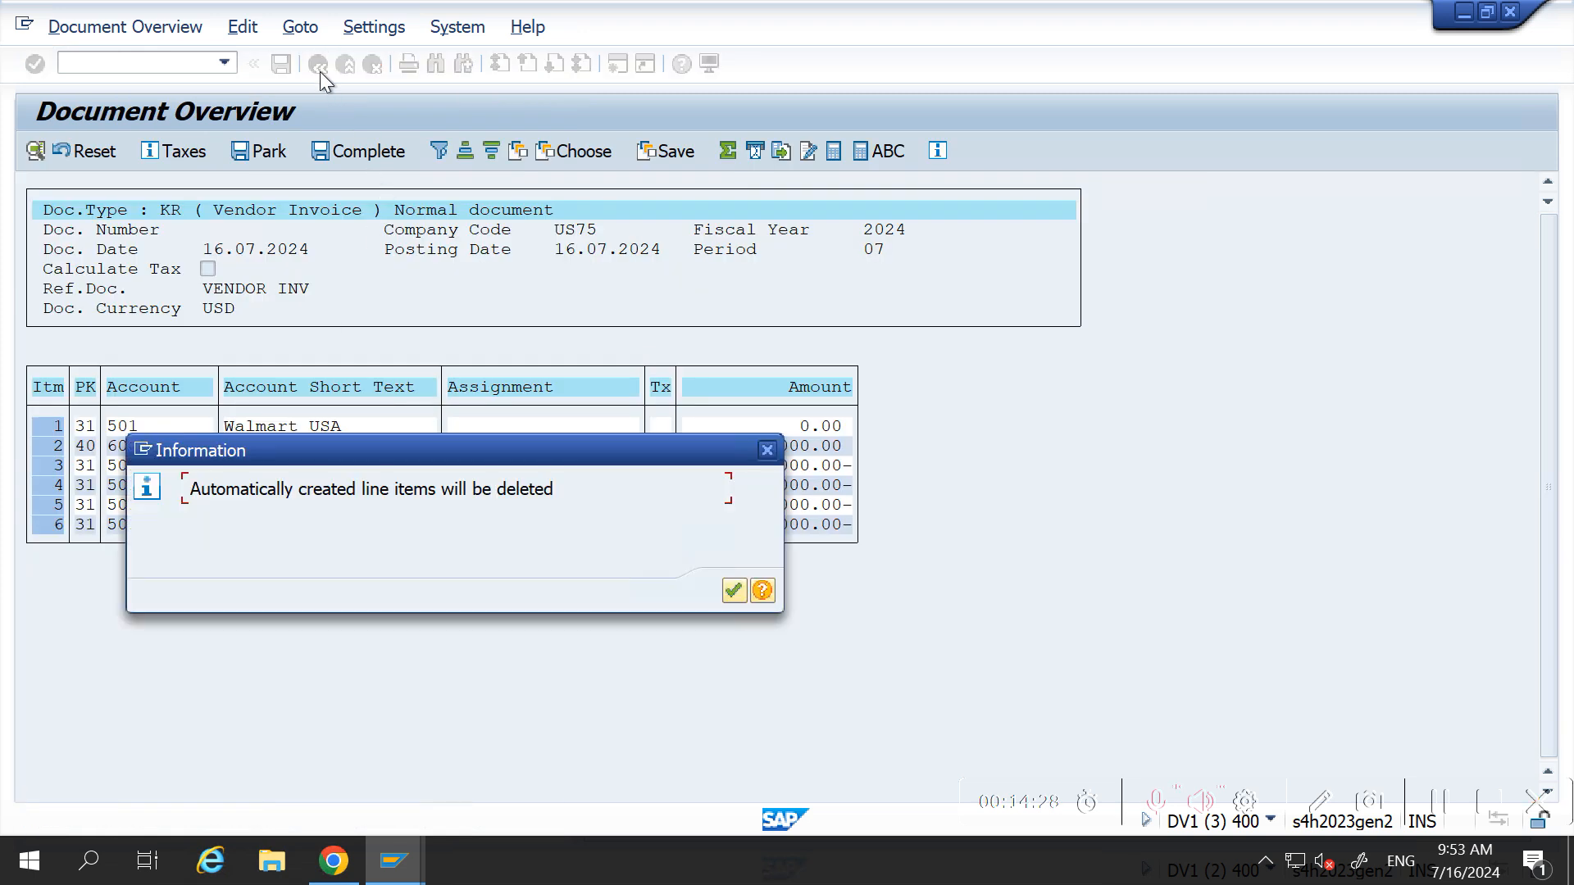
pyautogui.press('Return')
# Step: Check the invoice's general ledger simulation and post the invoice in company code US75
pyautogui.click(103, 28)
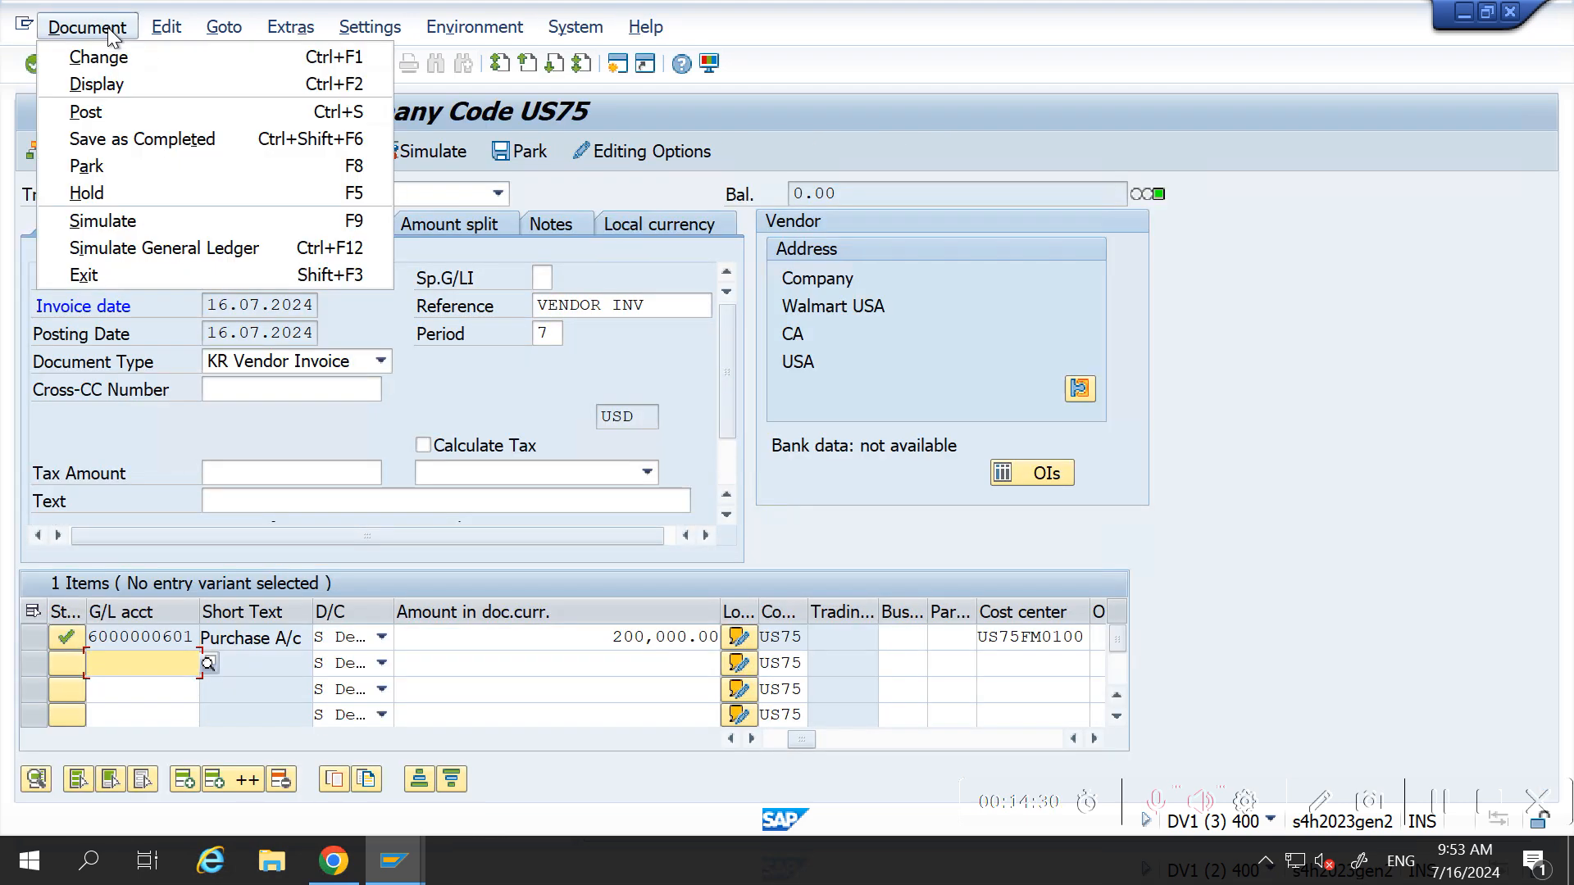
pyautogui.click(143, 248)
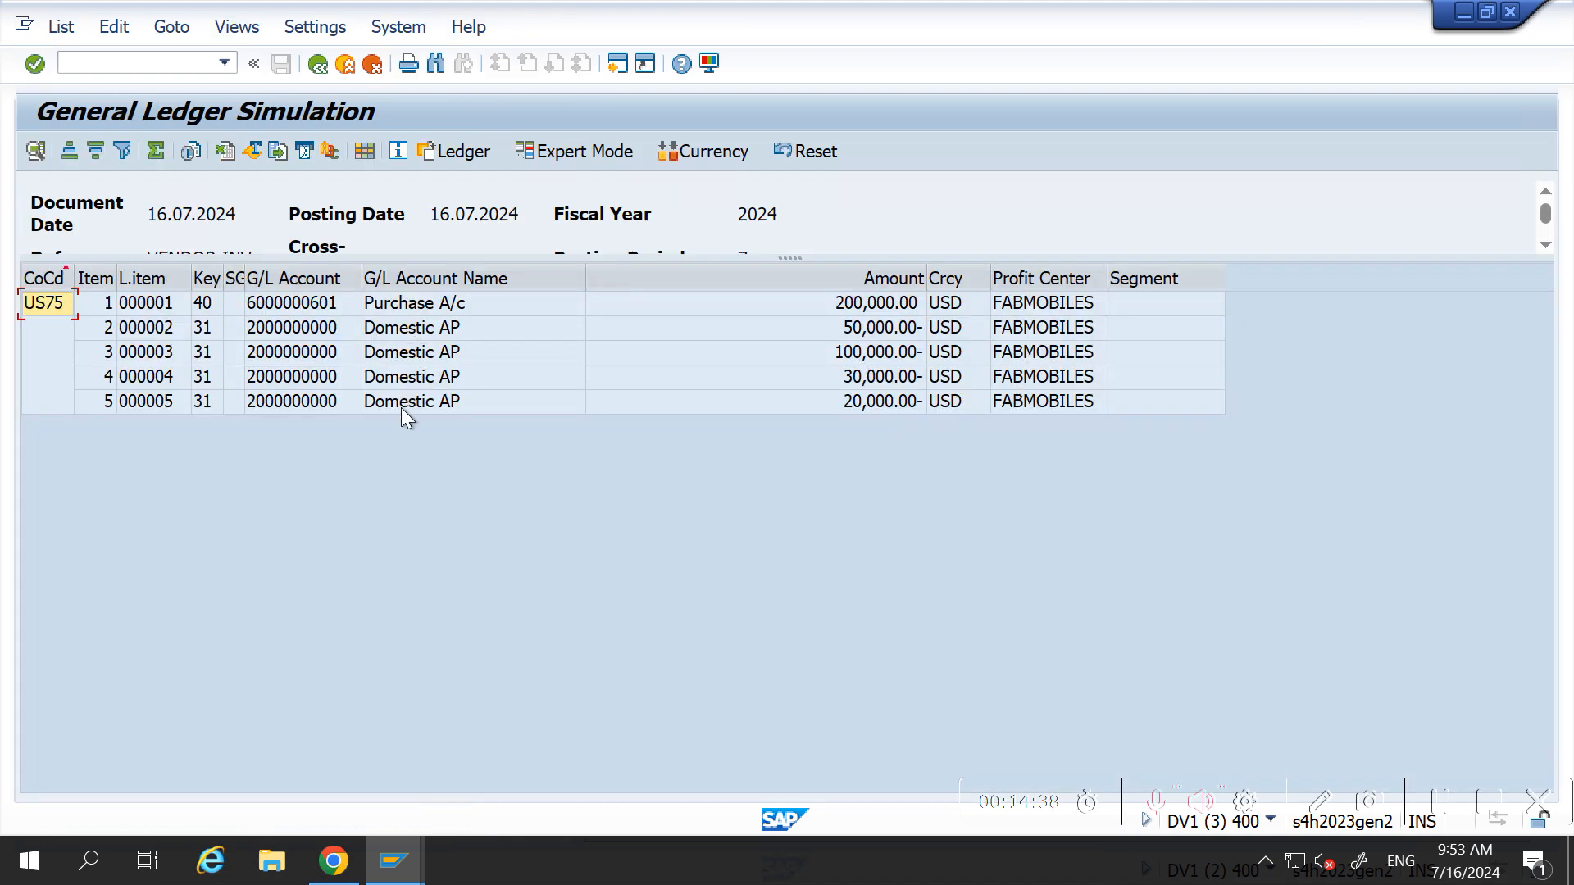
pyautogui.click(317, 66)
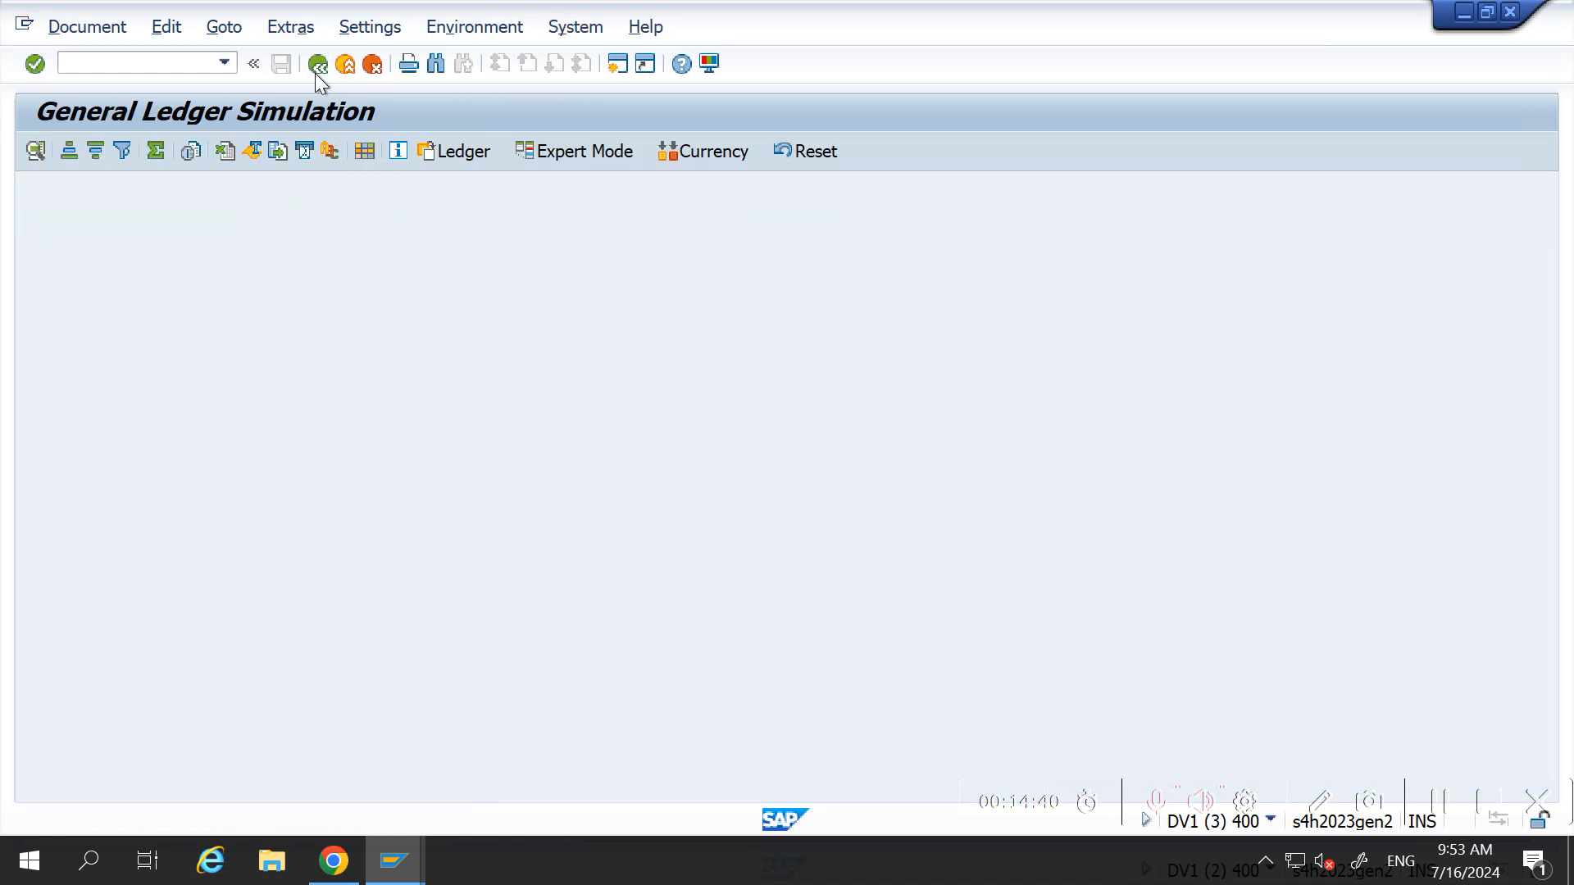
pyautogui.click(281, 65)
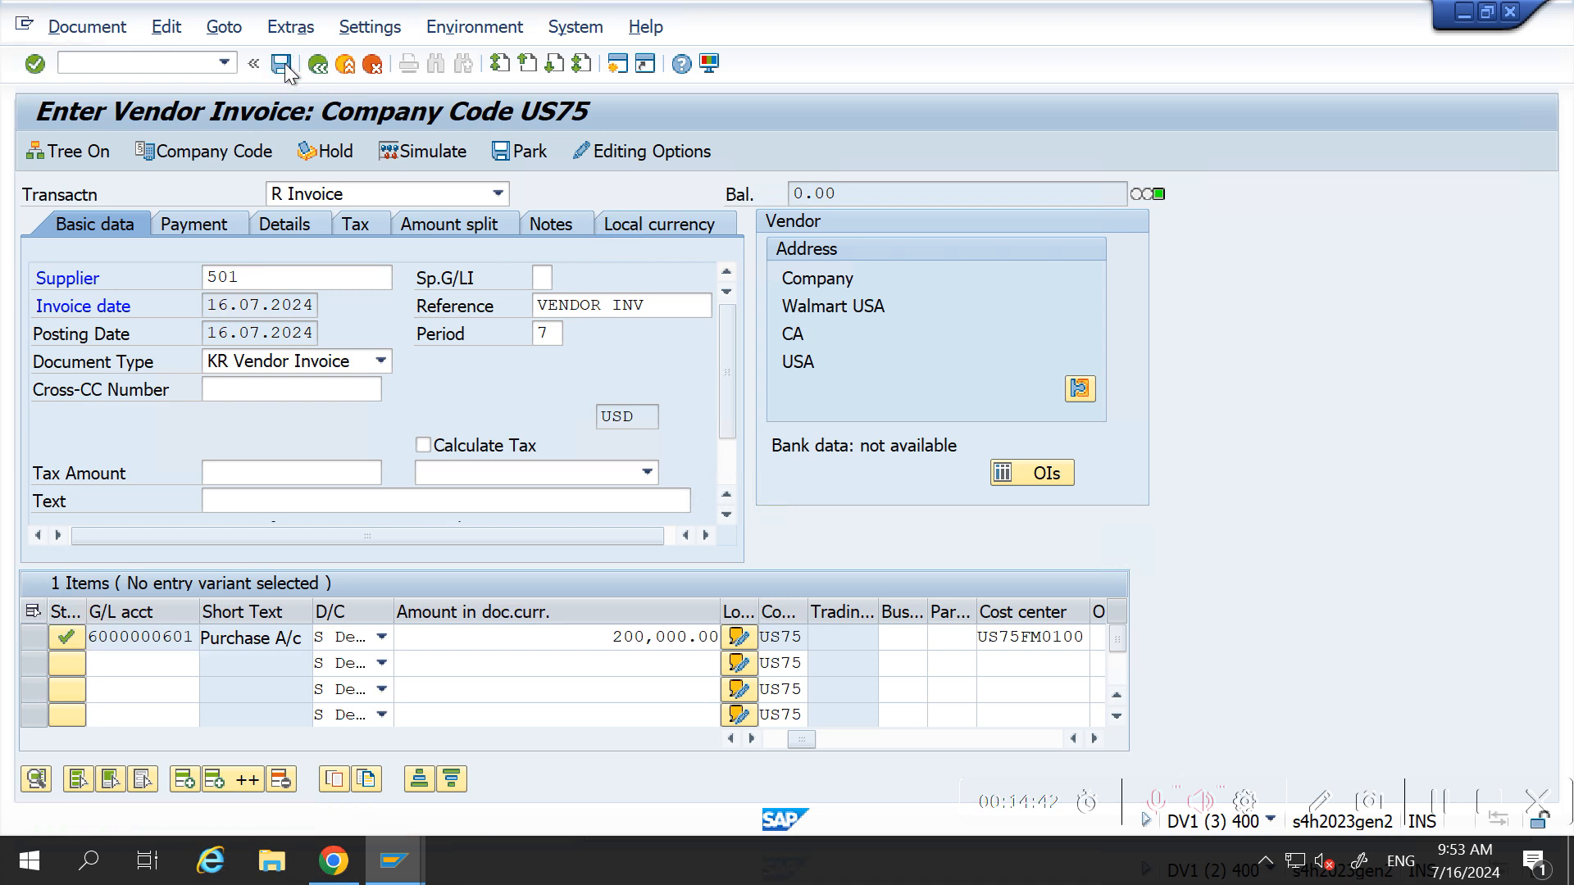
pyautogui.click(285, 67)
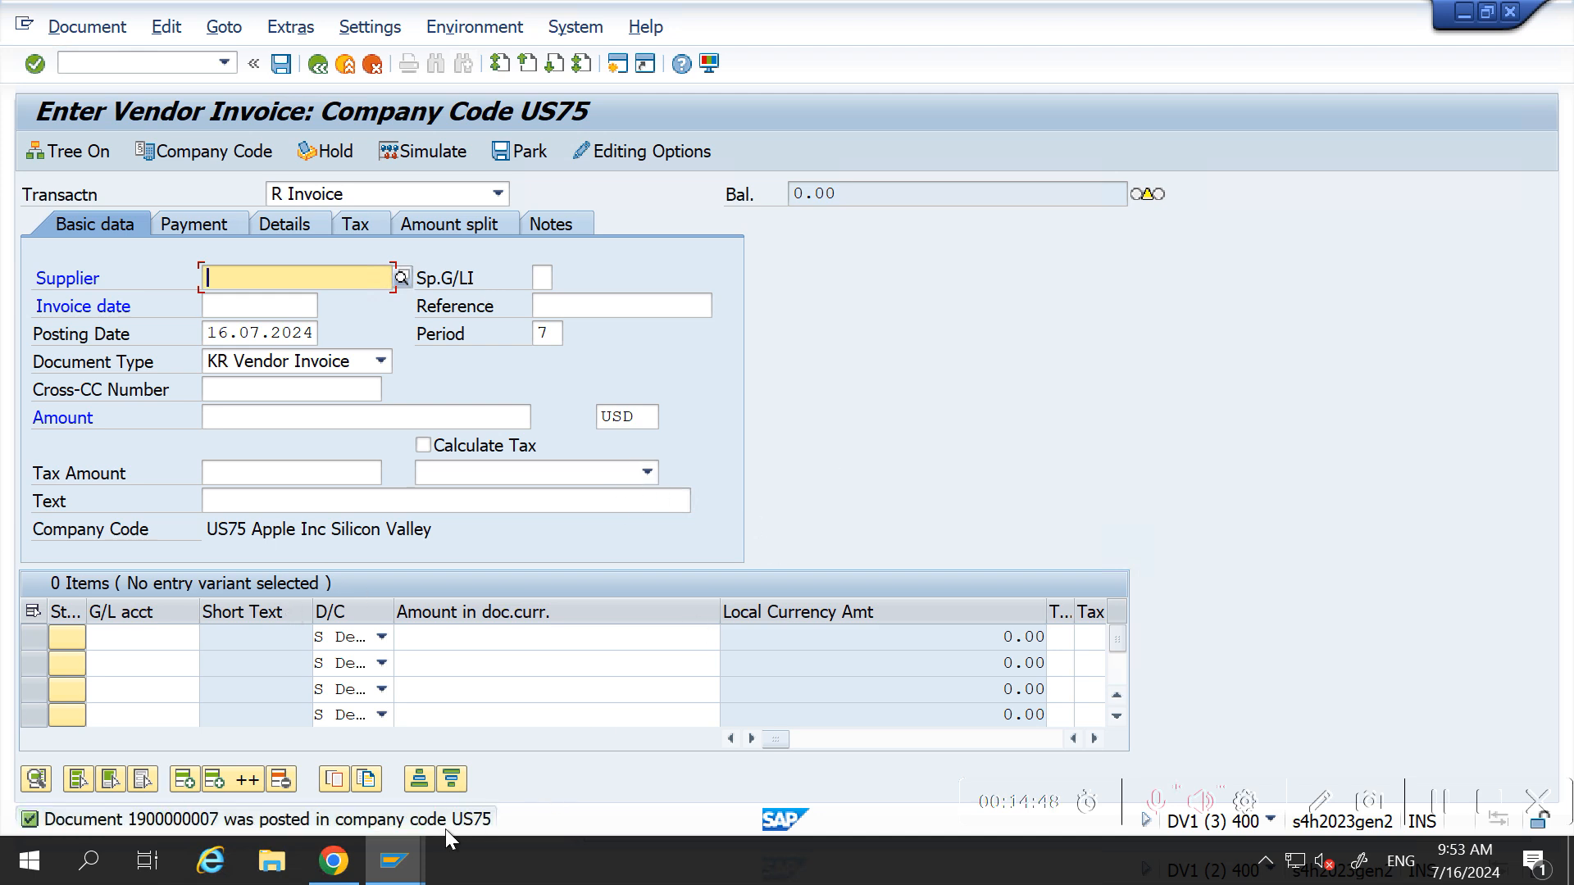
# Step: Switch to the other vendor invoice session, run FBL1N and display the preset Walmart USA vendor's open items in company code US75 down to the latest invoice
pyautogui.click(413, 860)
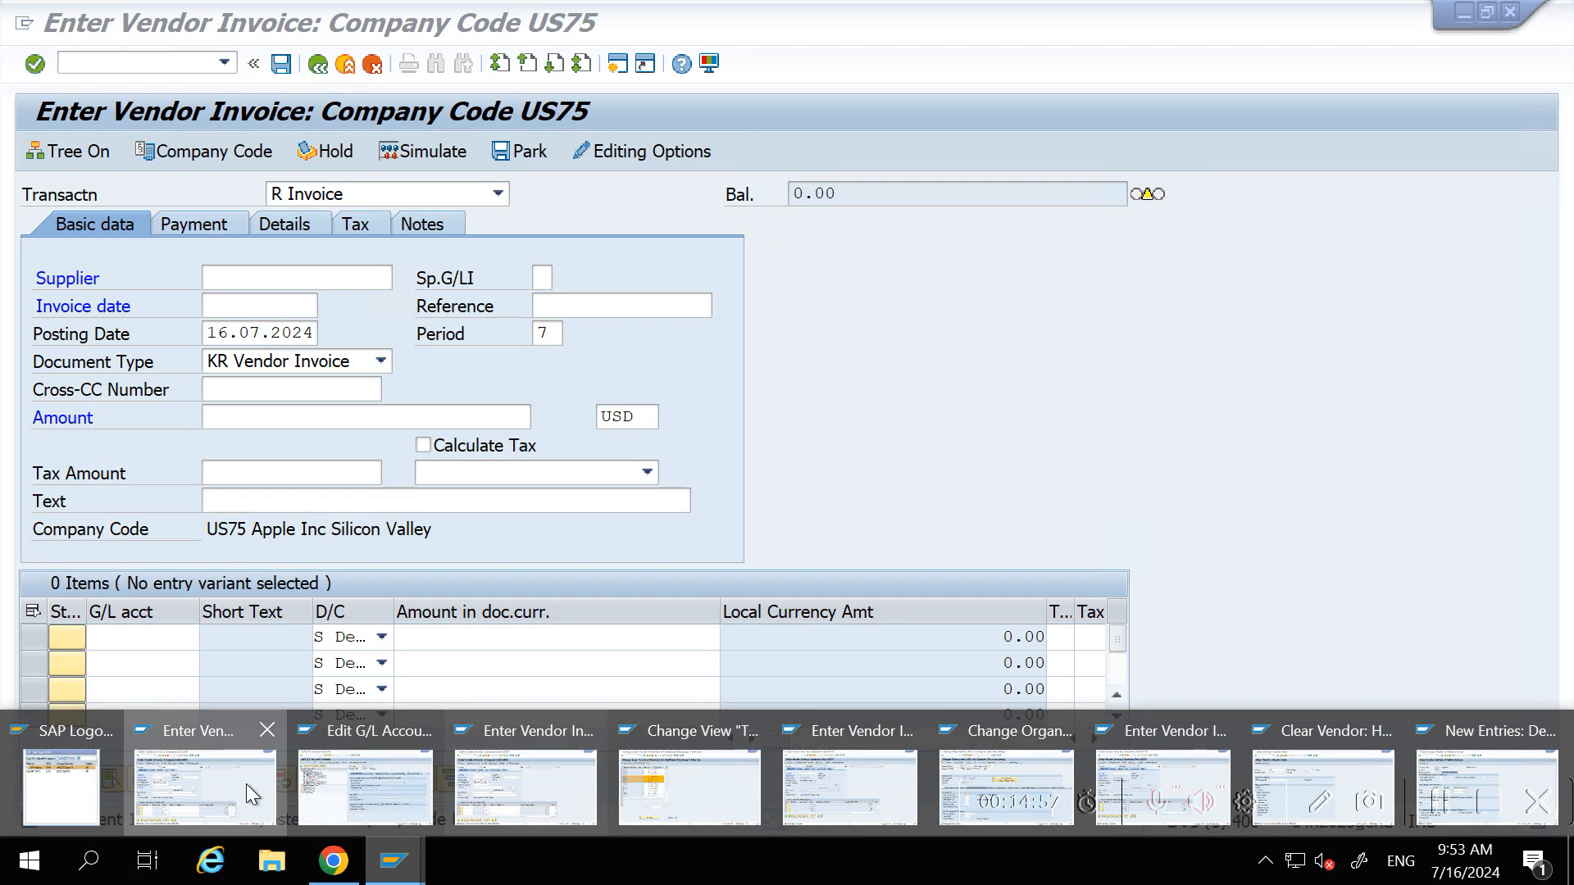
pyautogui.click(246, 784)
pyautogui.click(115, 63)
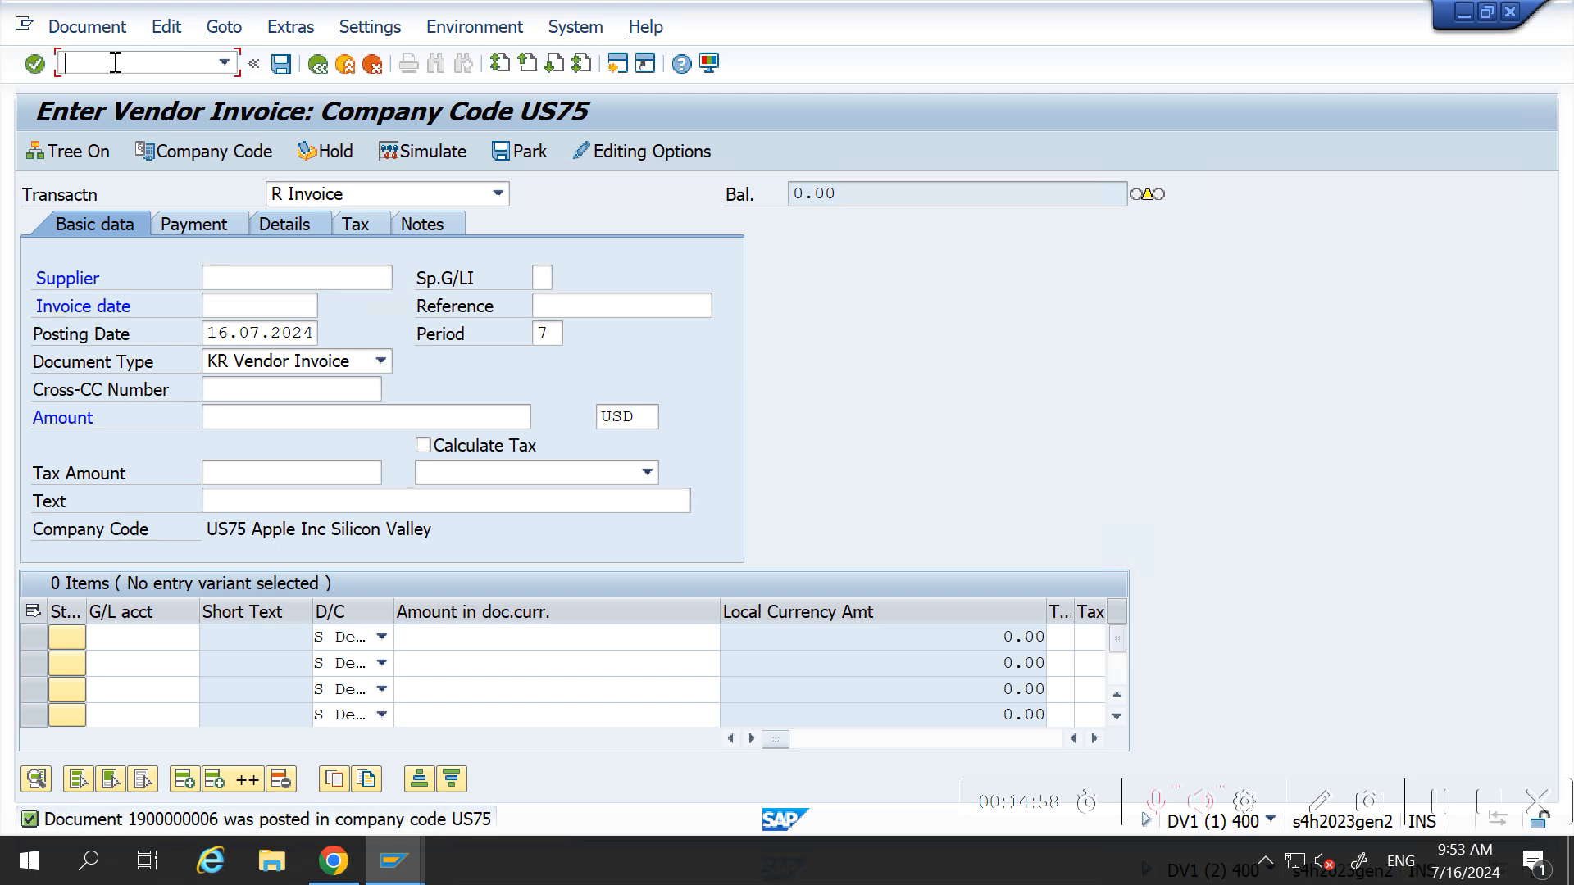
pyautogui.write('/b')
pyautogui.press('BackSpace')
pyautogui.write('nfbl1n')
pyautogui.press('Return')
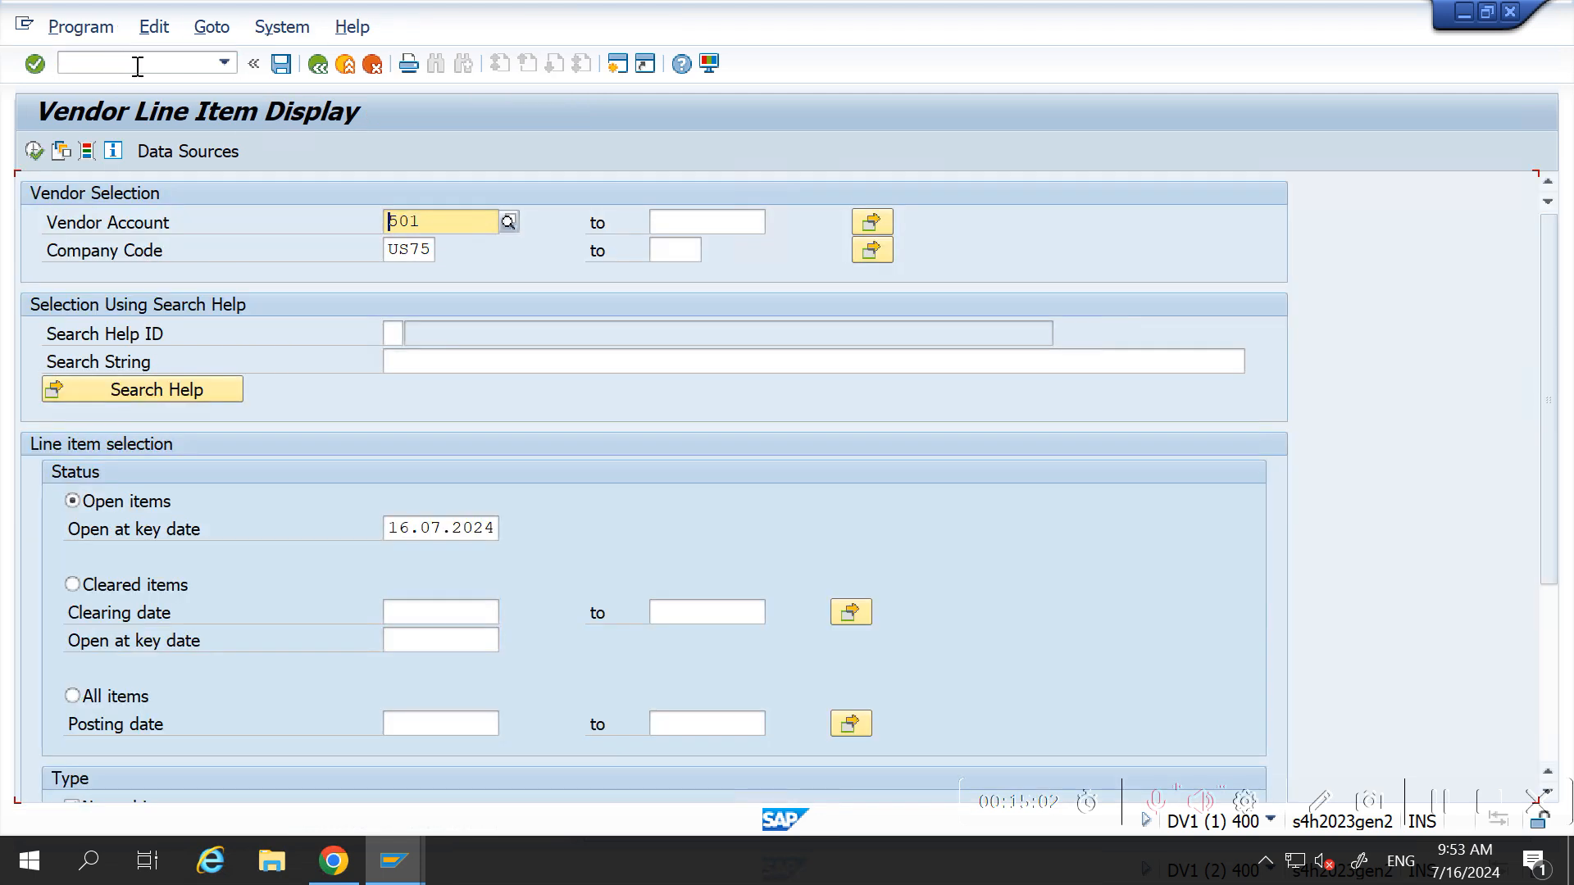
pyautogui.click(35, 151)
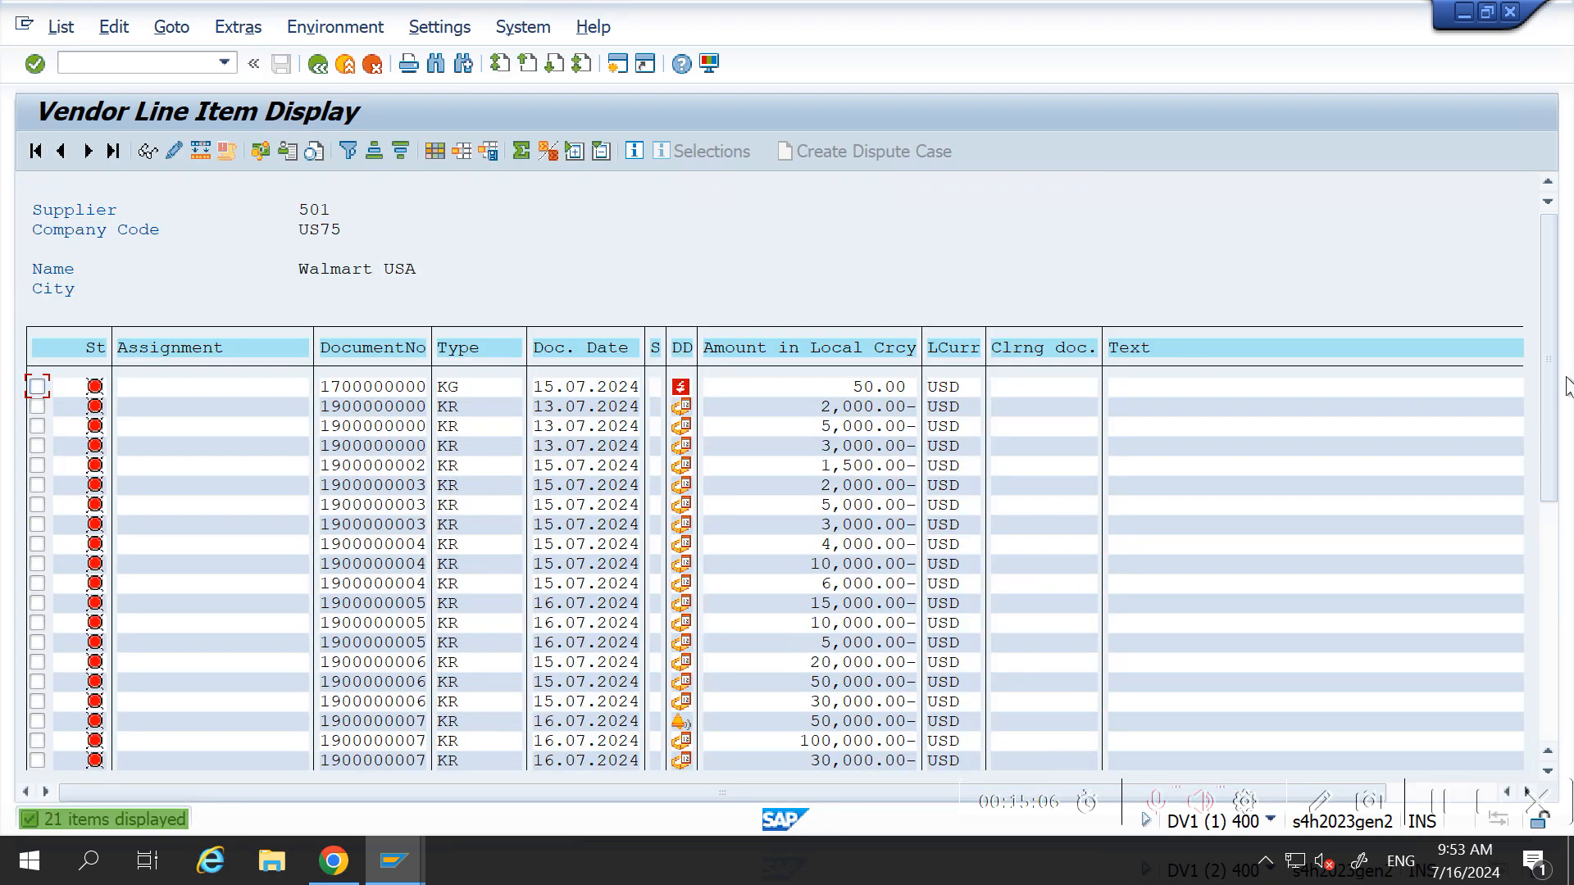
pyautogui.moveTo(1544, 385); pyautogui.dragTo(1539, 669)
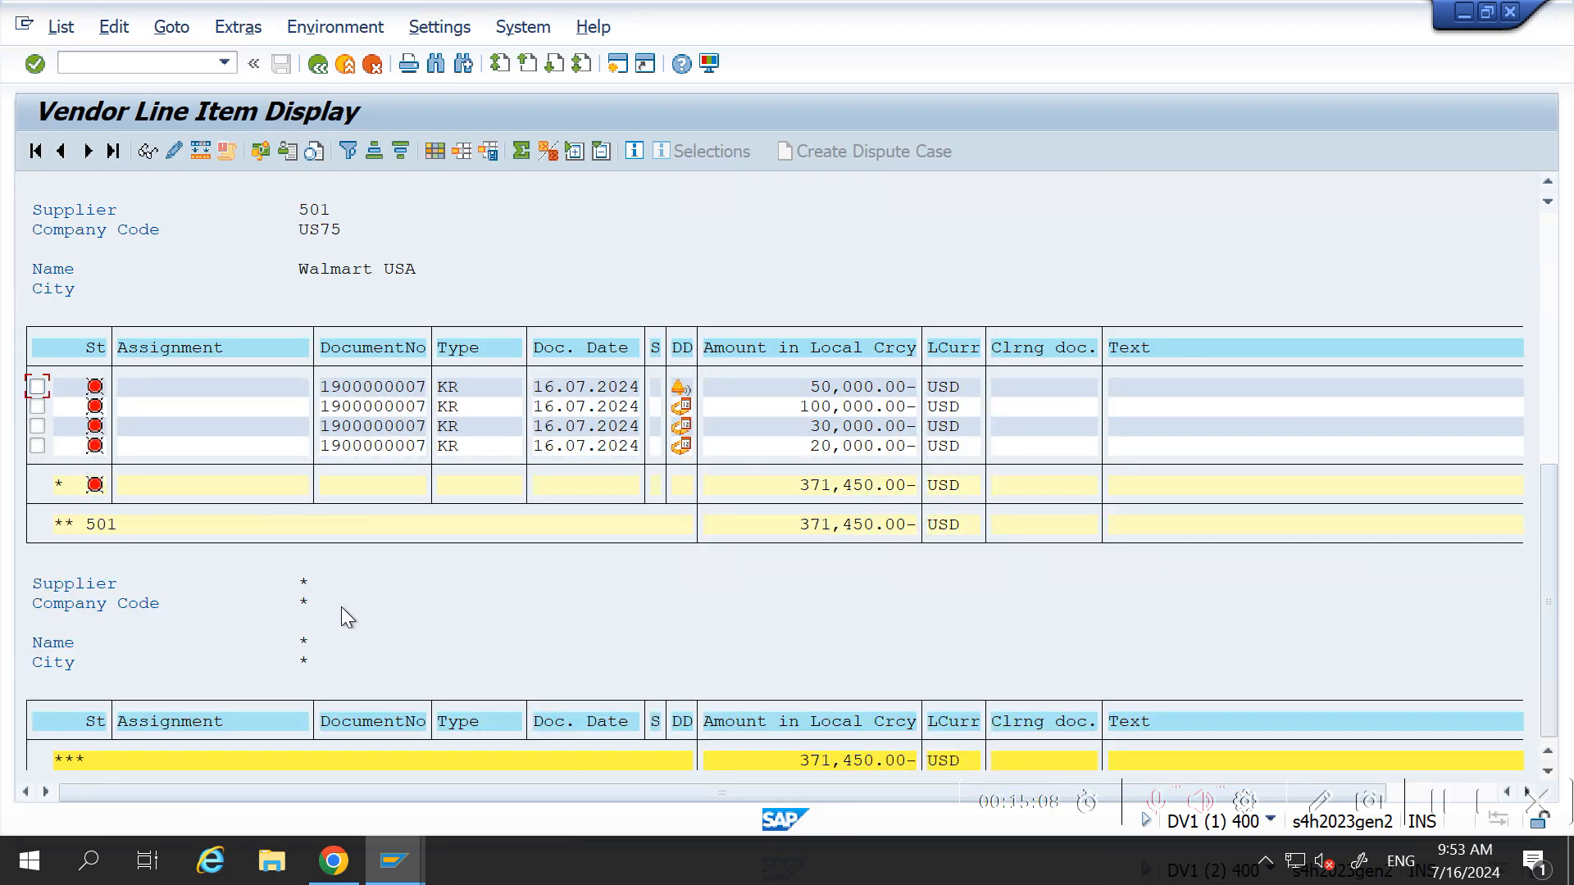